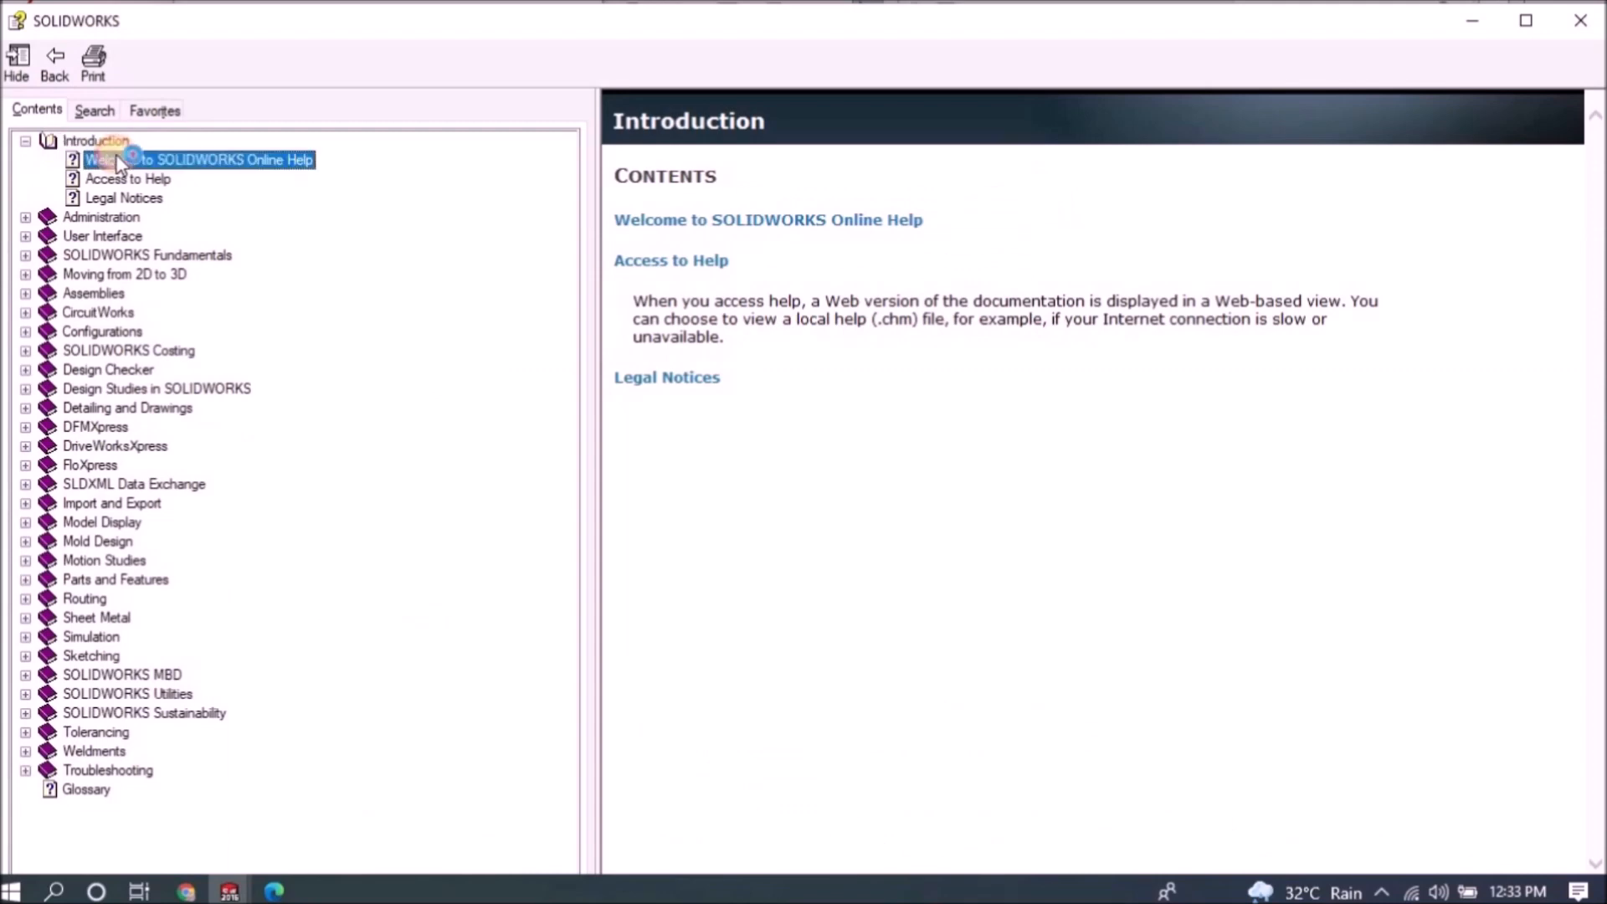
Browse the help topics on accessing help, legal notices and administration
left_click(121, 180)
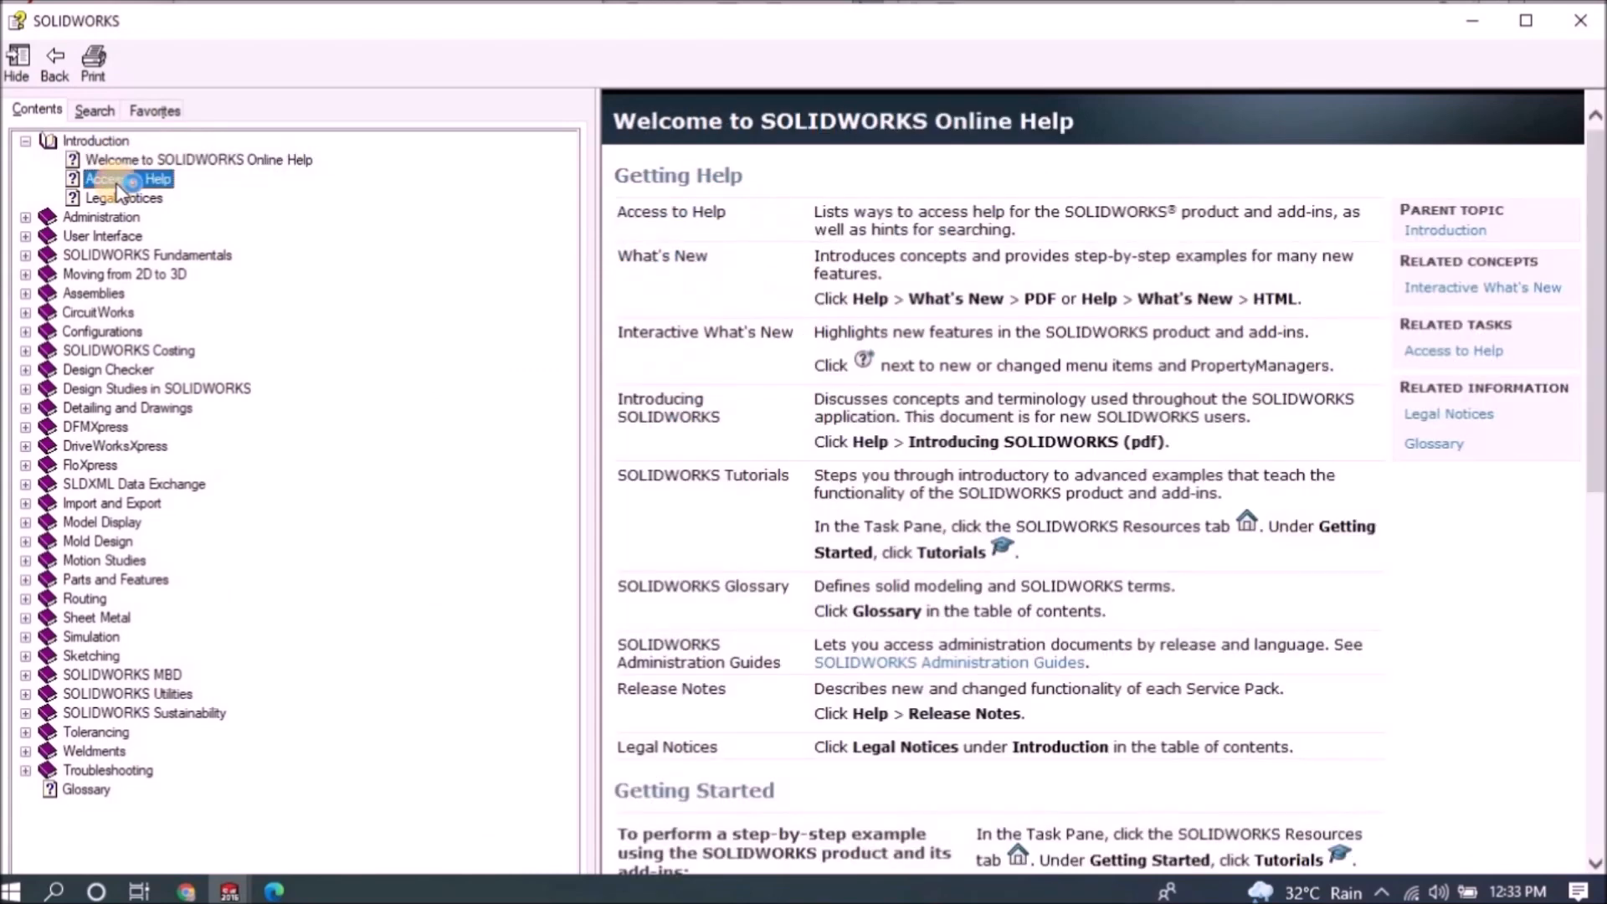
left_click(122, 200)
left_click(26, 217)
left_click(101, 218)
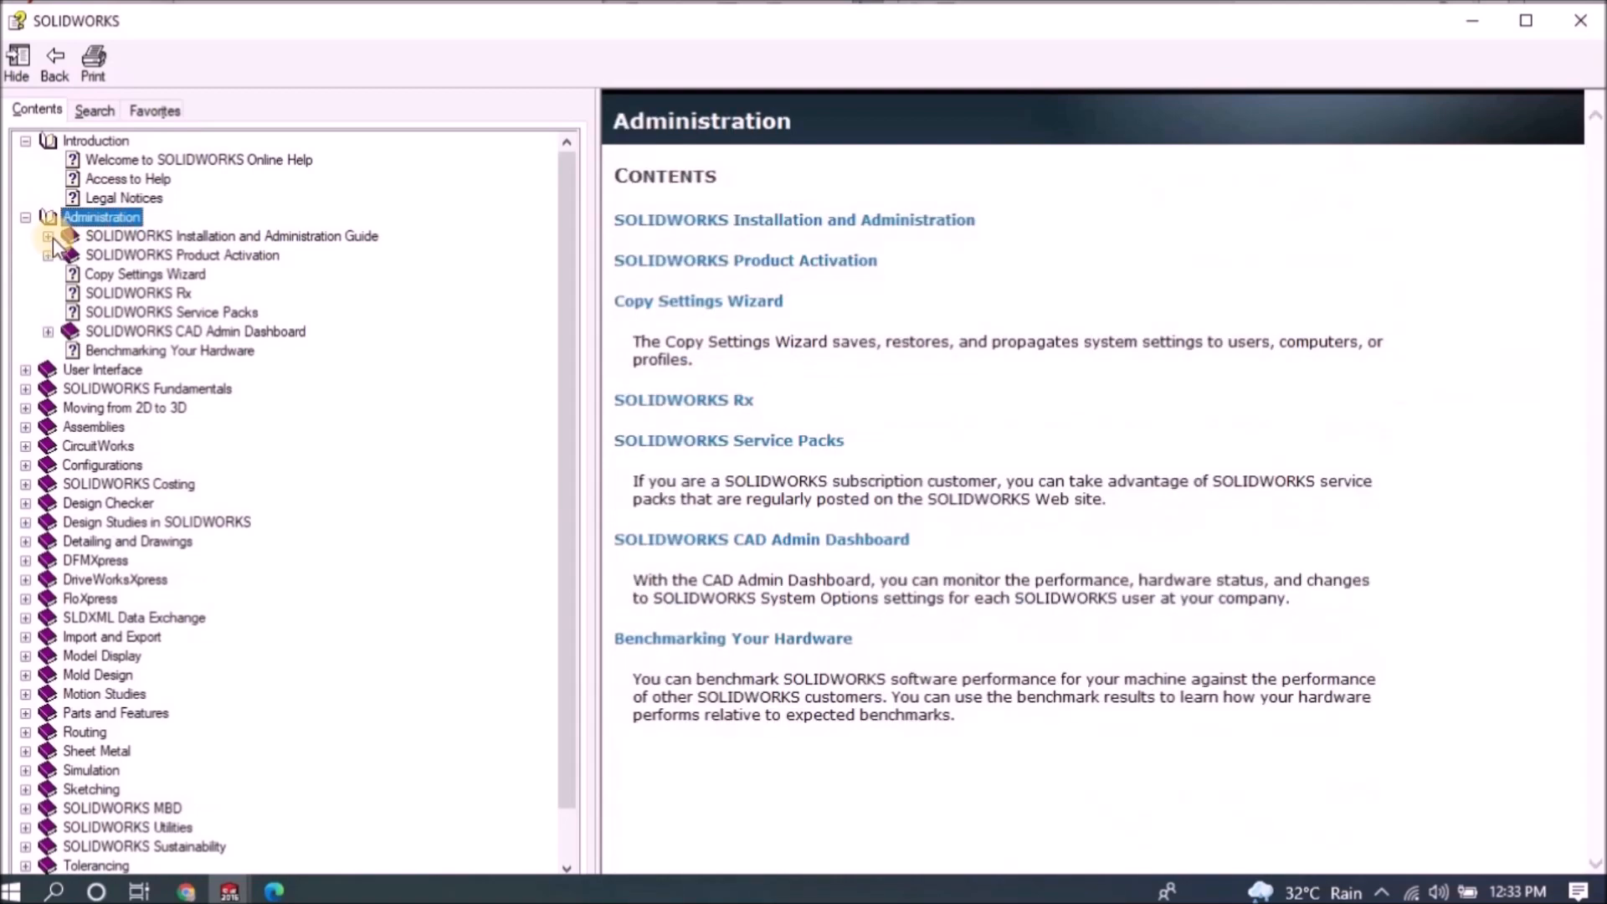
left_click(131, 238)
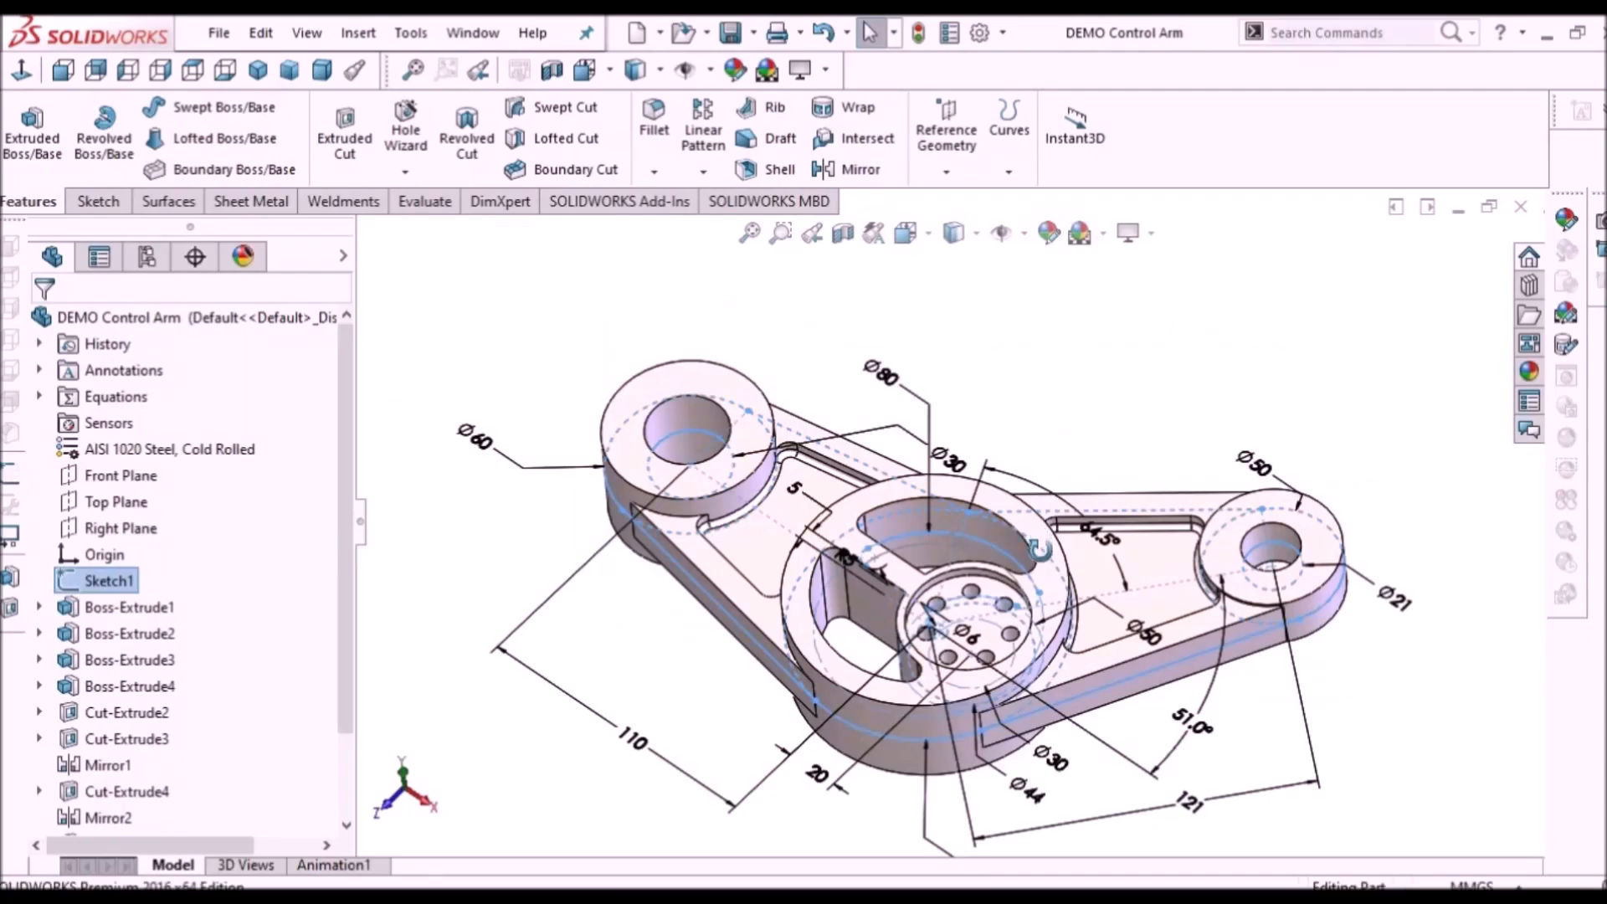
mouse_move(1072, 394)
middle_mouse_down()
mouse_move(1183, 477)
mouse_move(1024, 502)
mouse_move(1088, 399)
middle_mouse_up()
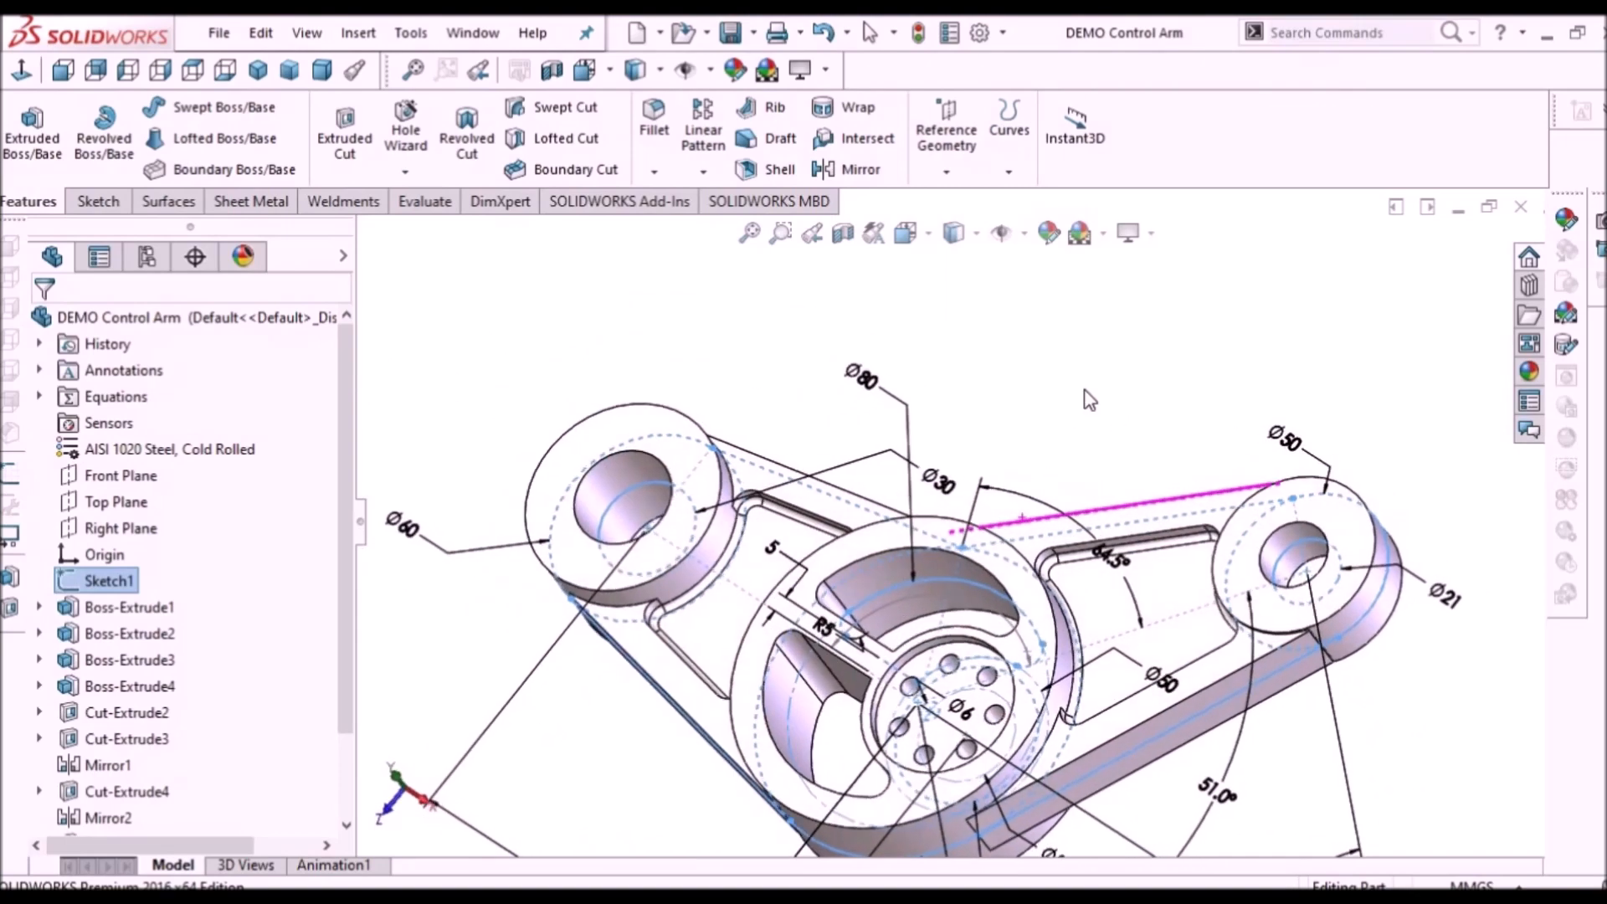
key("Escape")
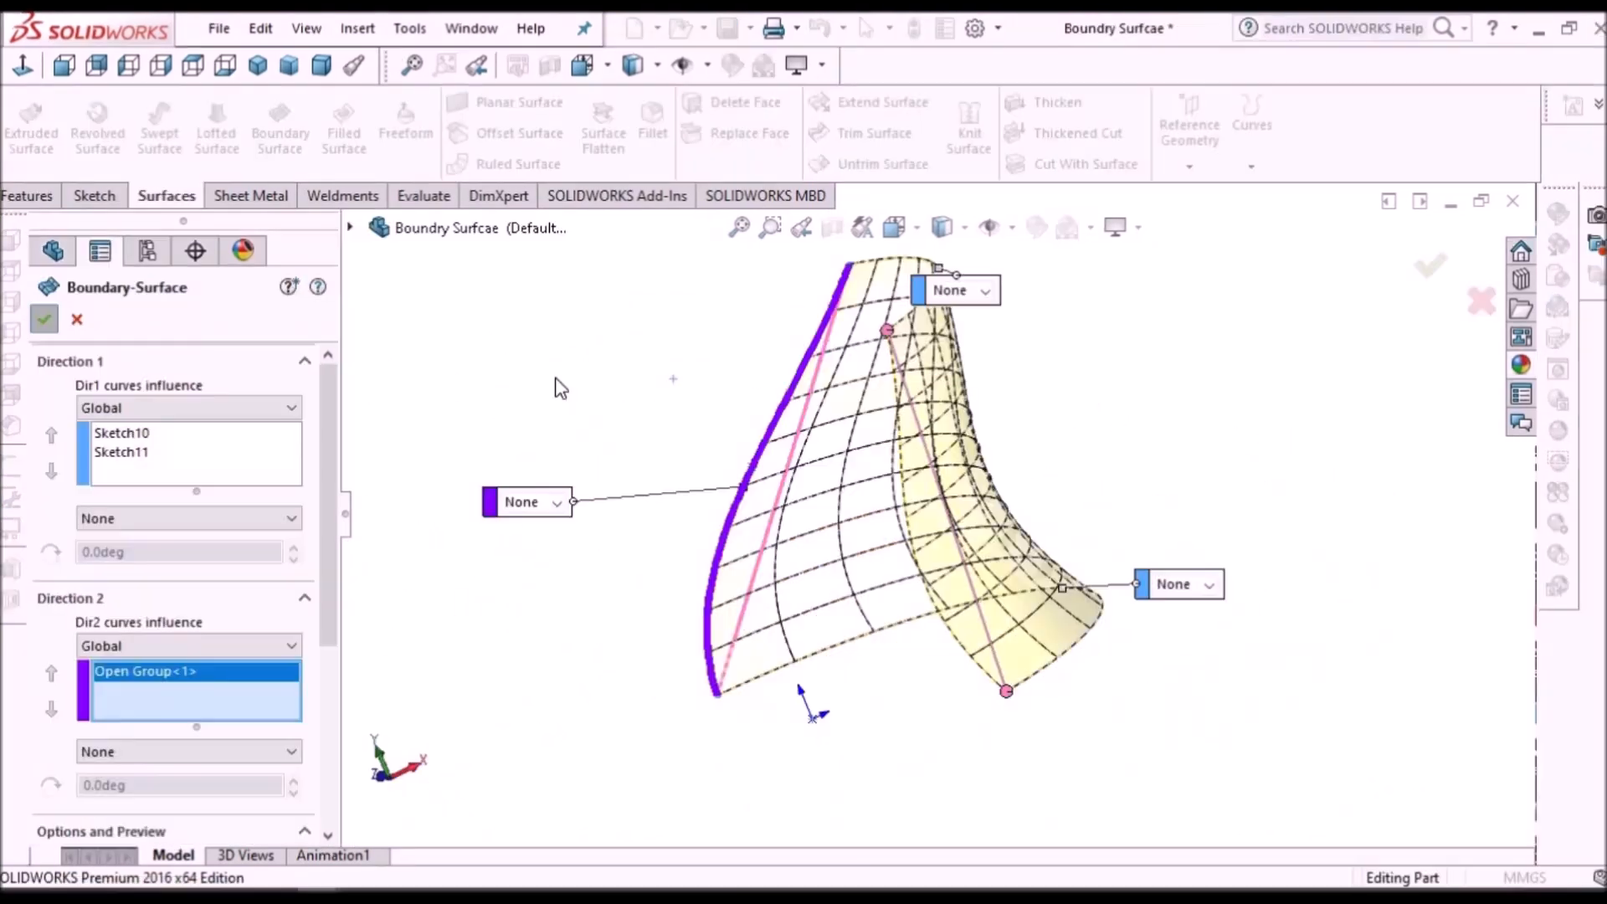
Create the boundary surface from Sketch10 and Sketch11 in direction 1 and the open group in direction 2
key("Return")
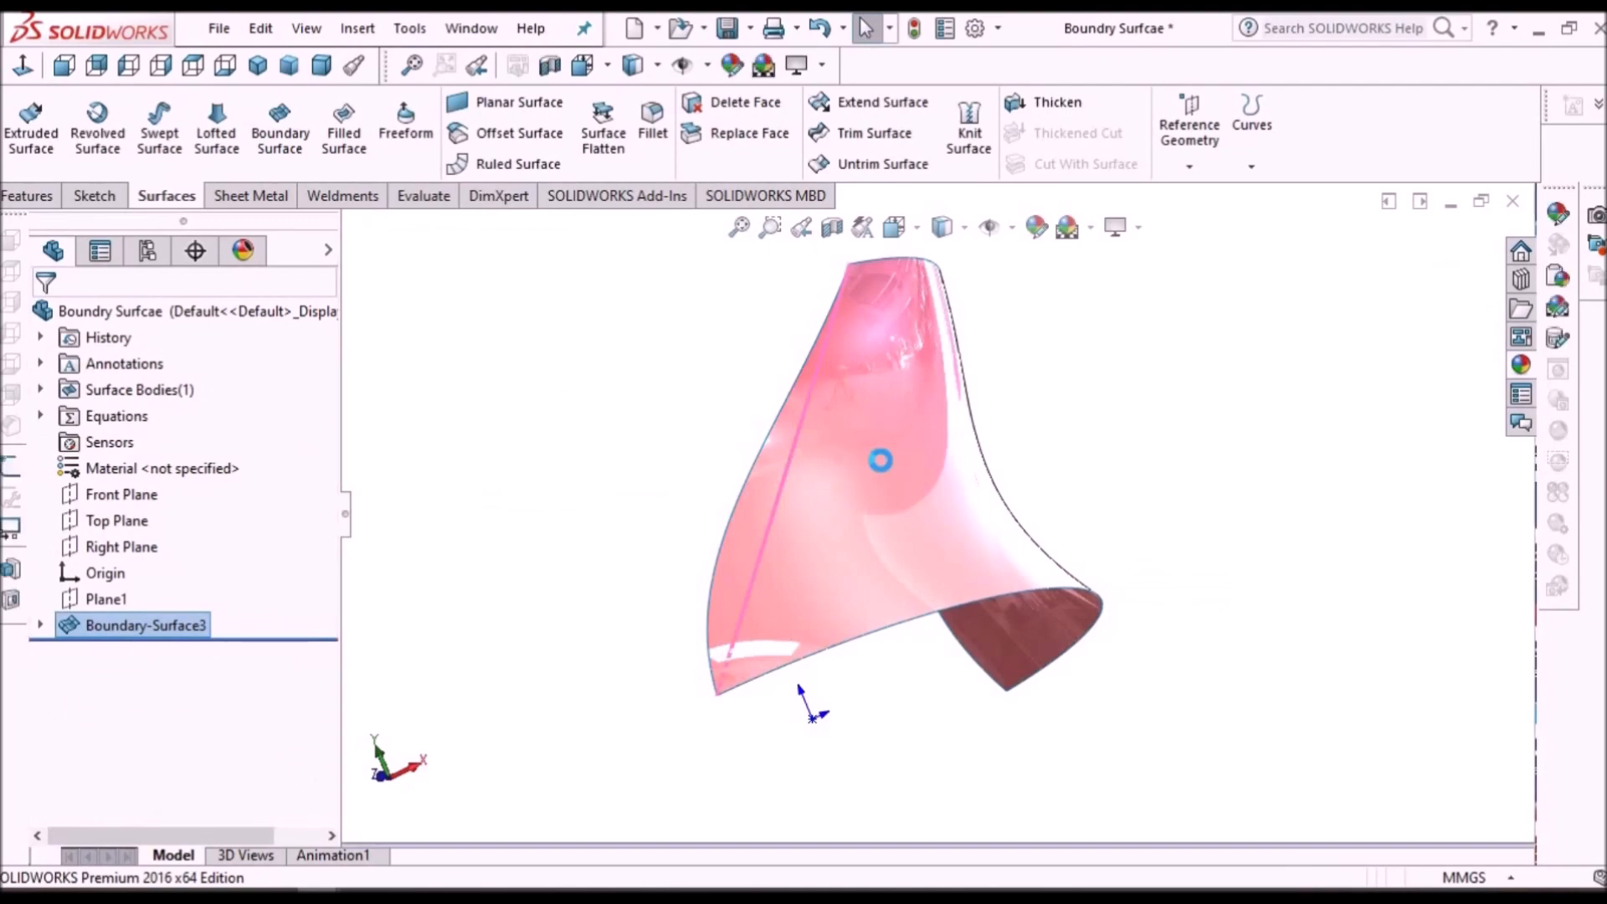
middle_click_drag(950, 520, 771, 509)
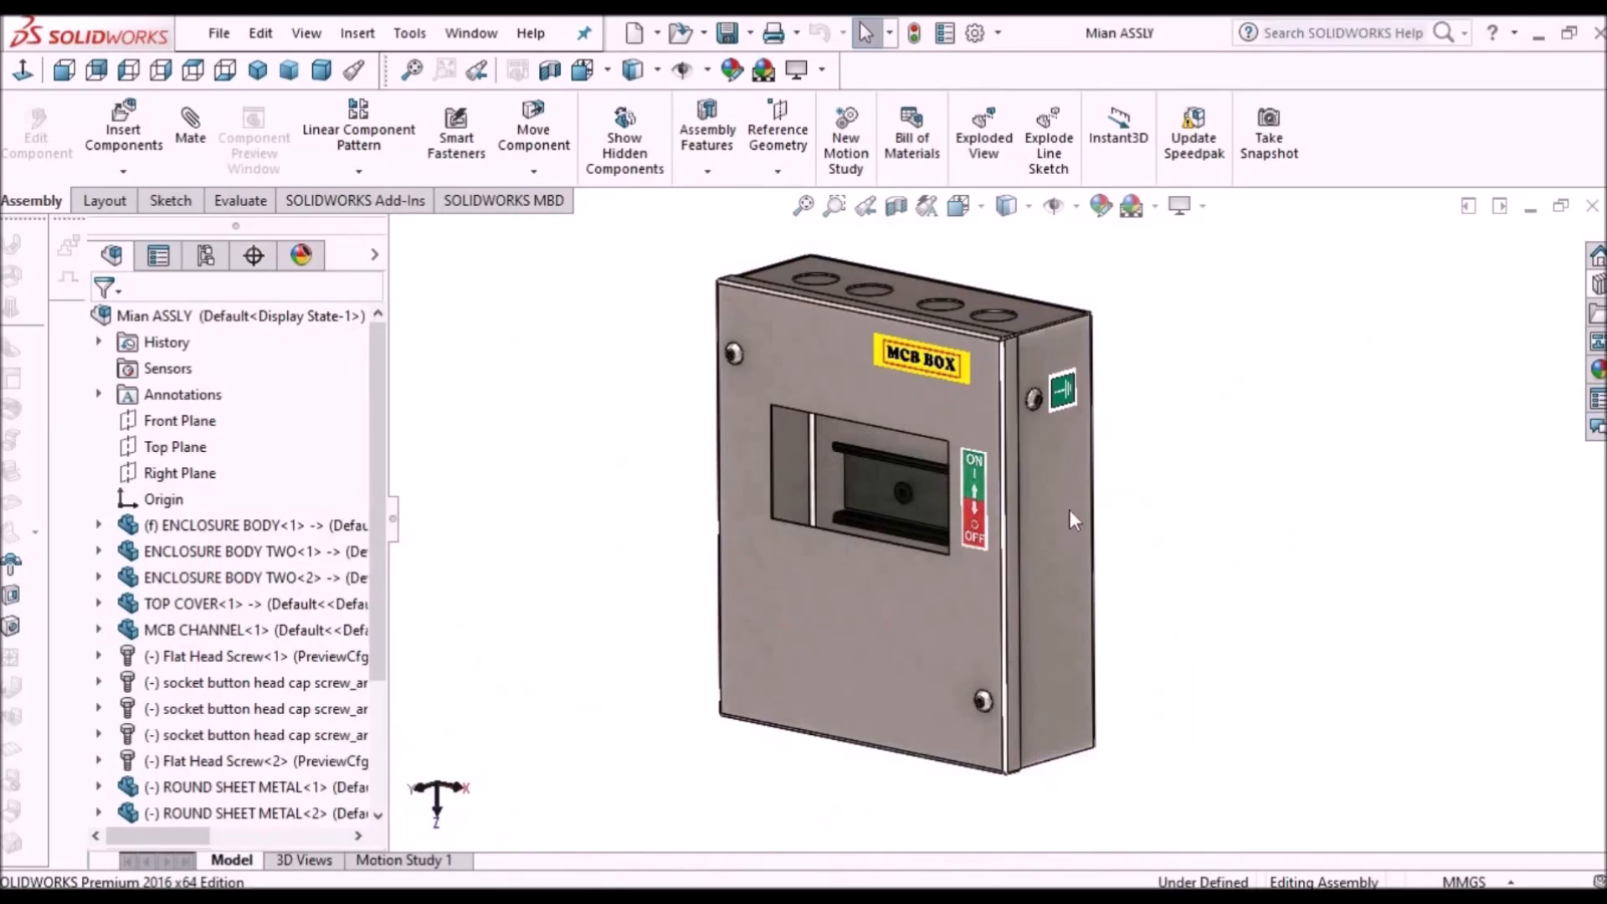
scroll(1070, 511, "down", 2)
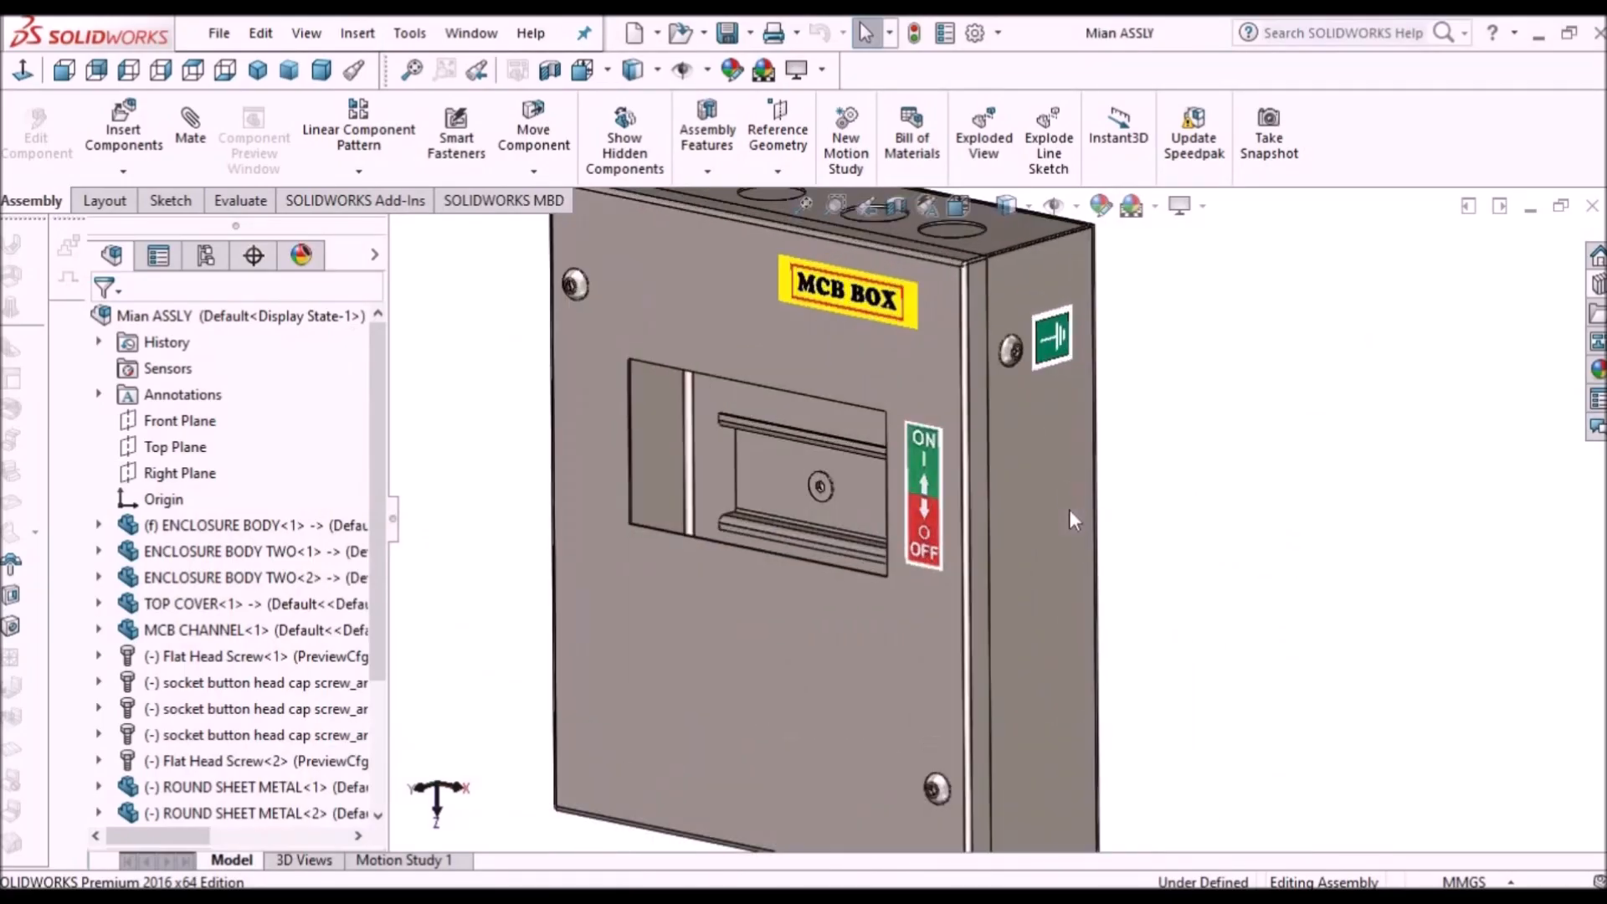
scroll(1023, 505, "up", 4)
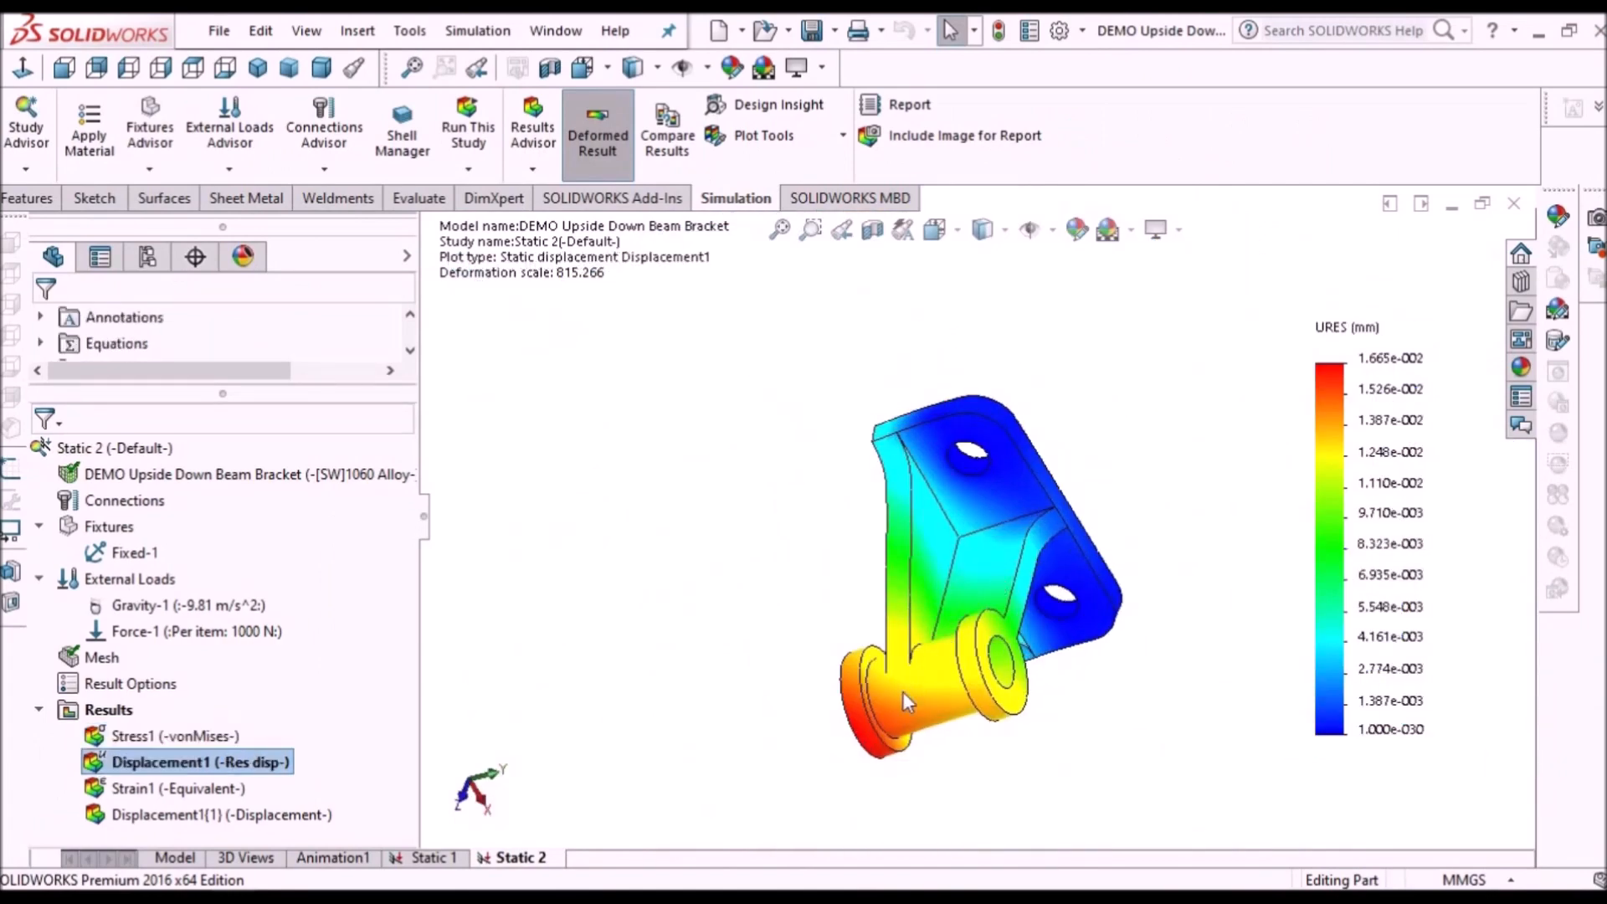
middle_click_drag(925, 736, 969, 785)
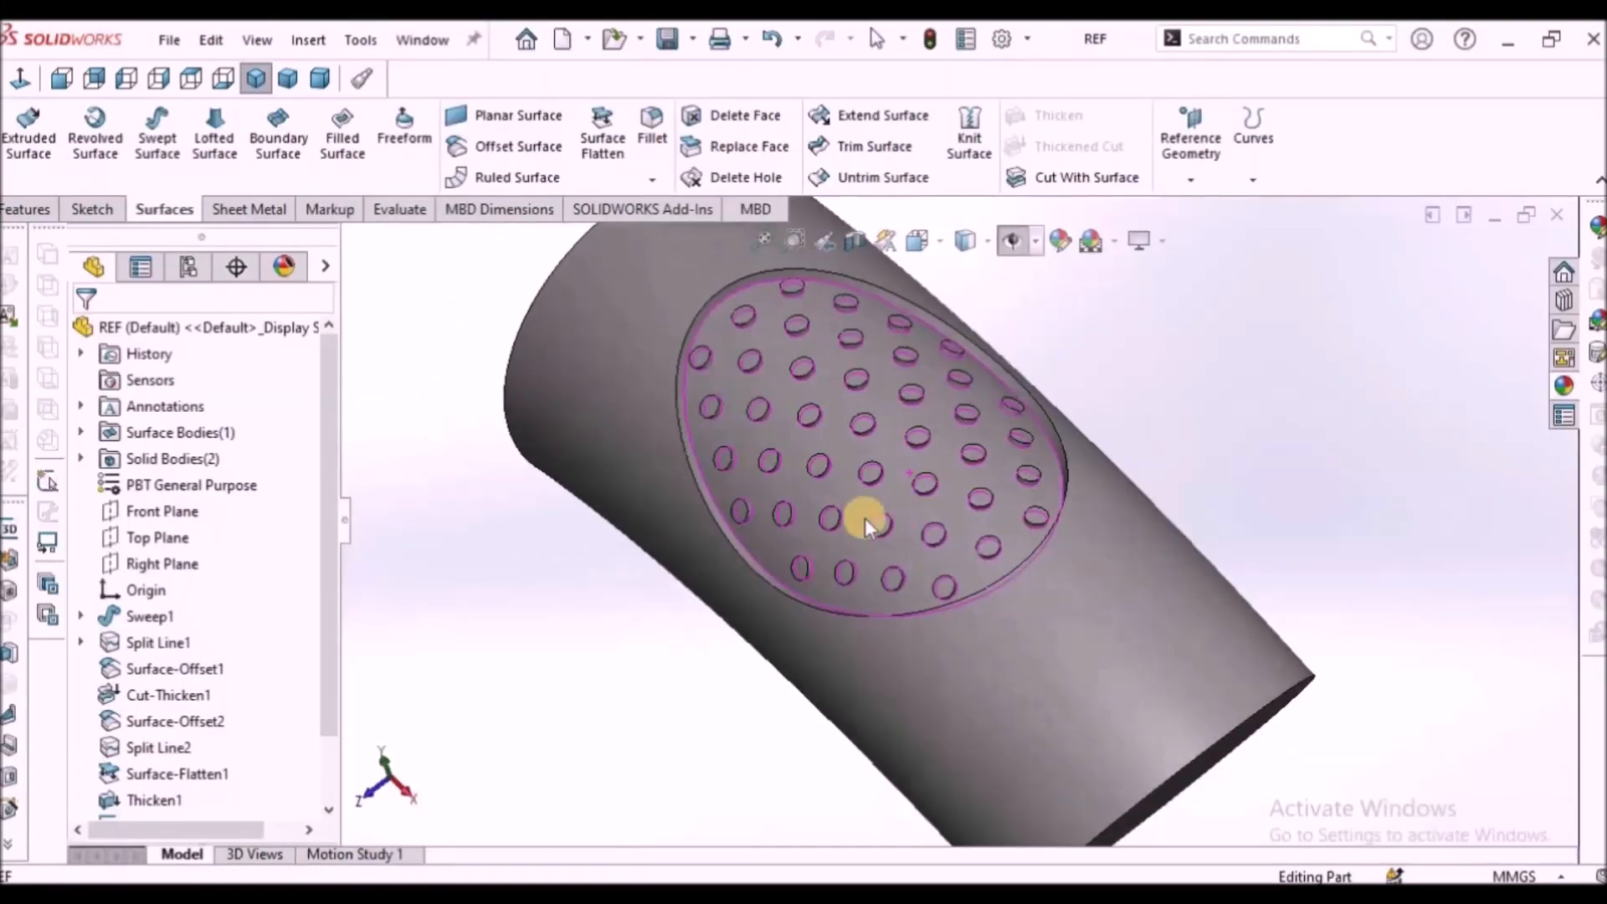
scroll(927, 495, "up", 3)
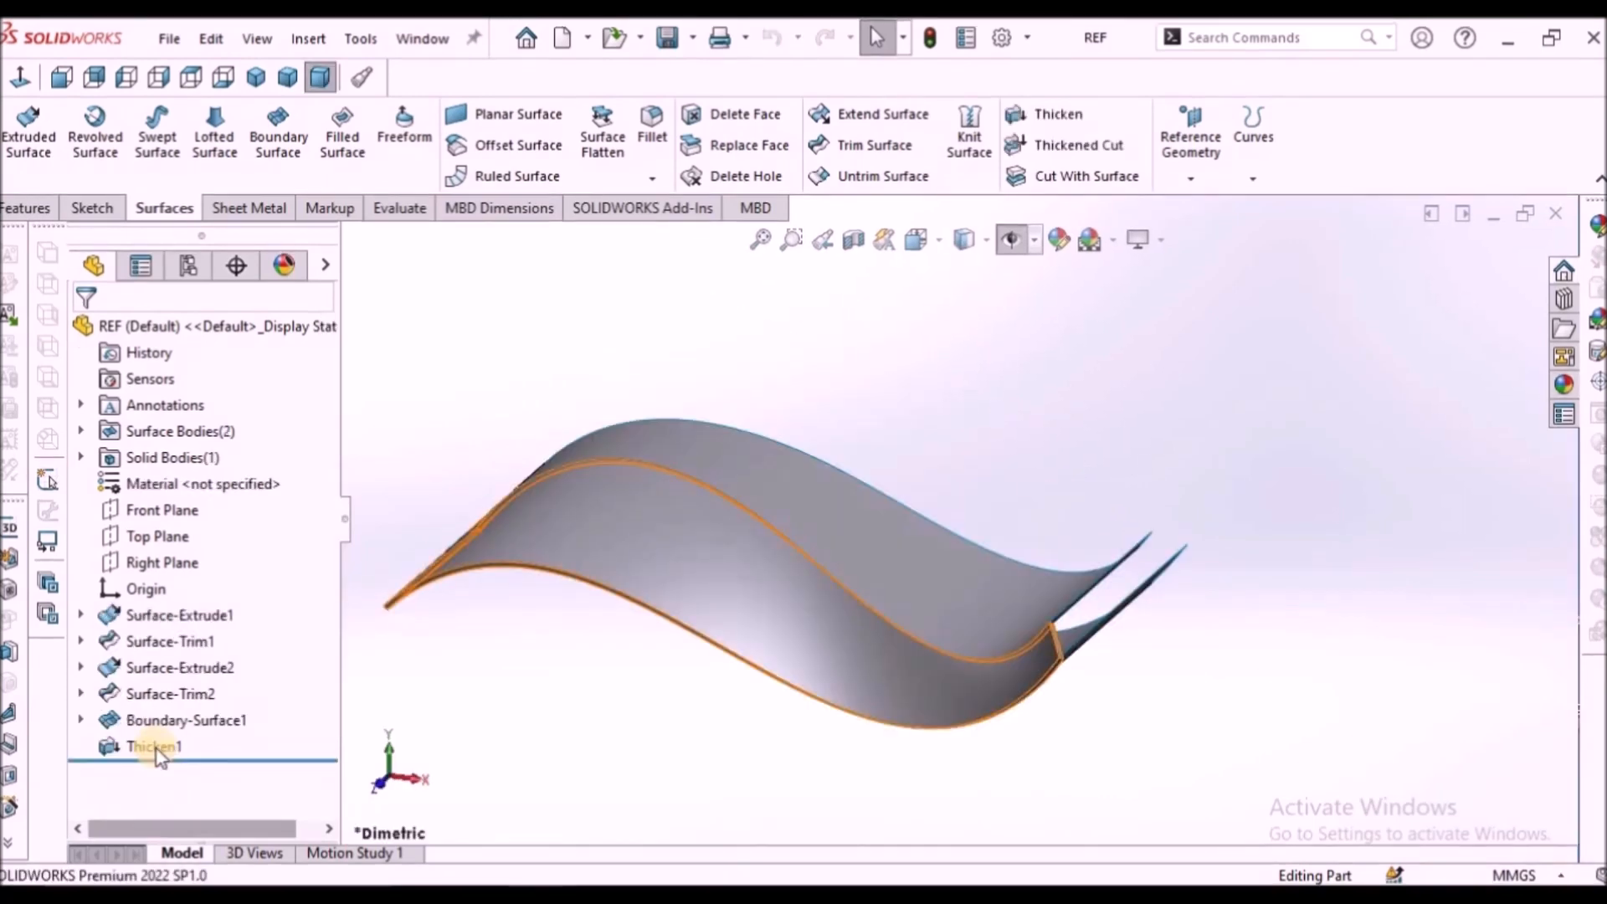
Open the Thicken1 feature of the wavy surface part for editing and examine the thickened surface
right_click(159, 758)
left_click(175, 398)
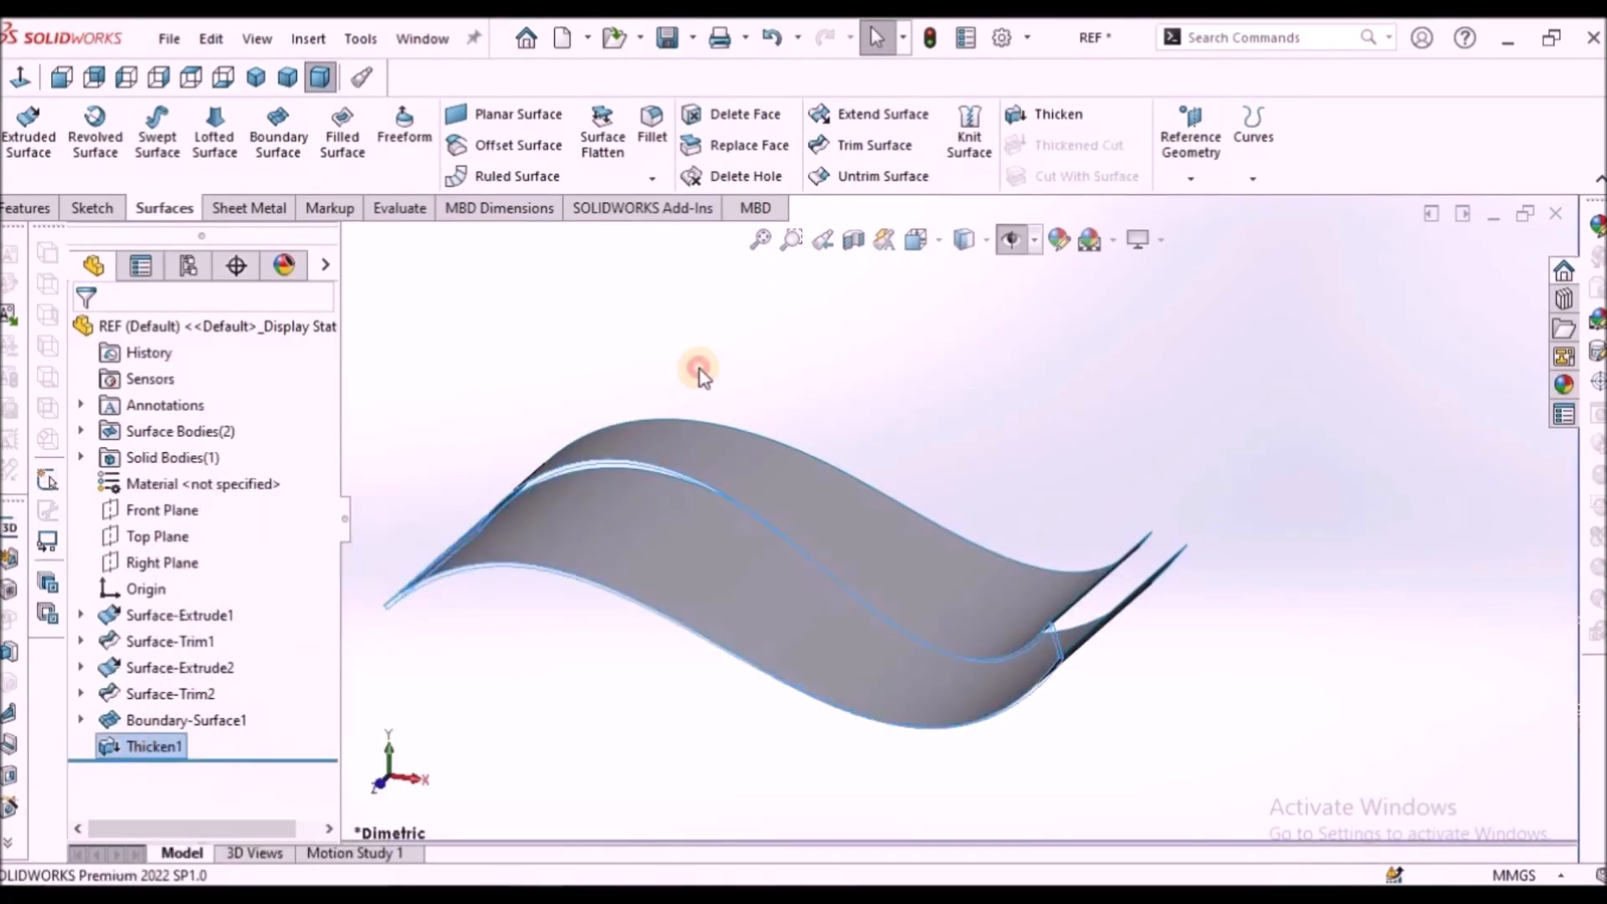
middle_click_drag(861, 514, 877, 525)
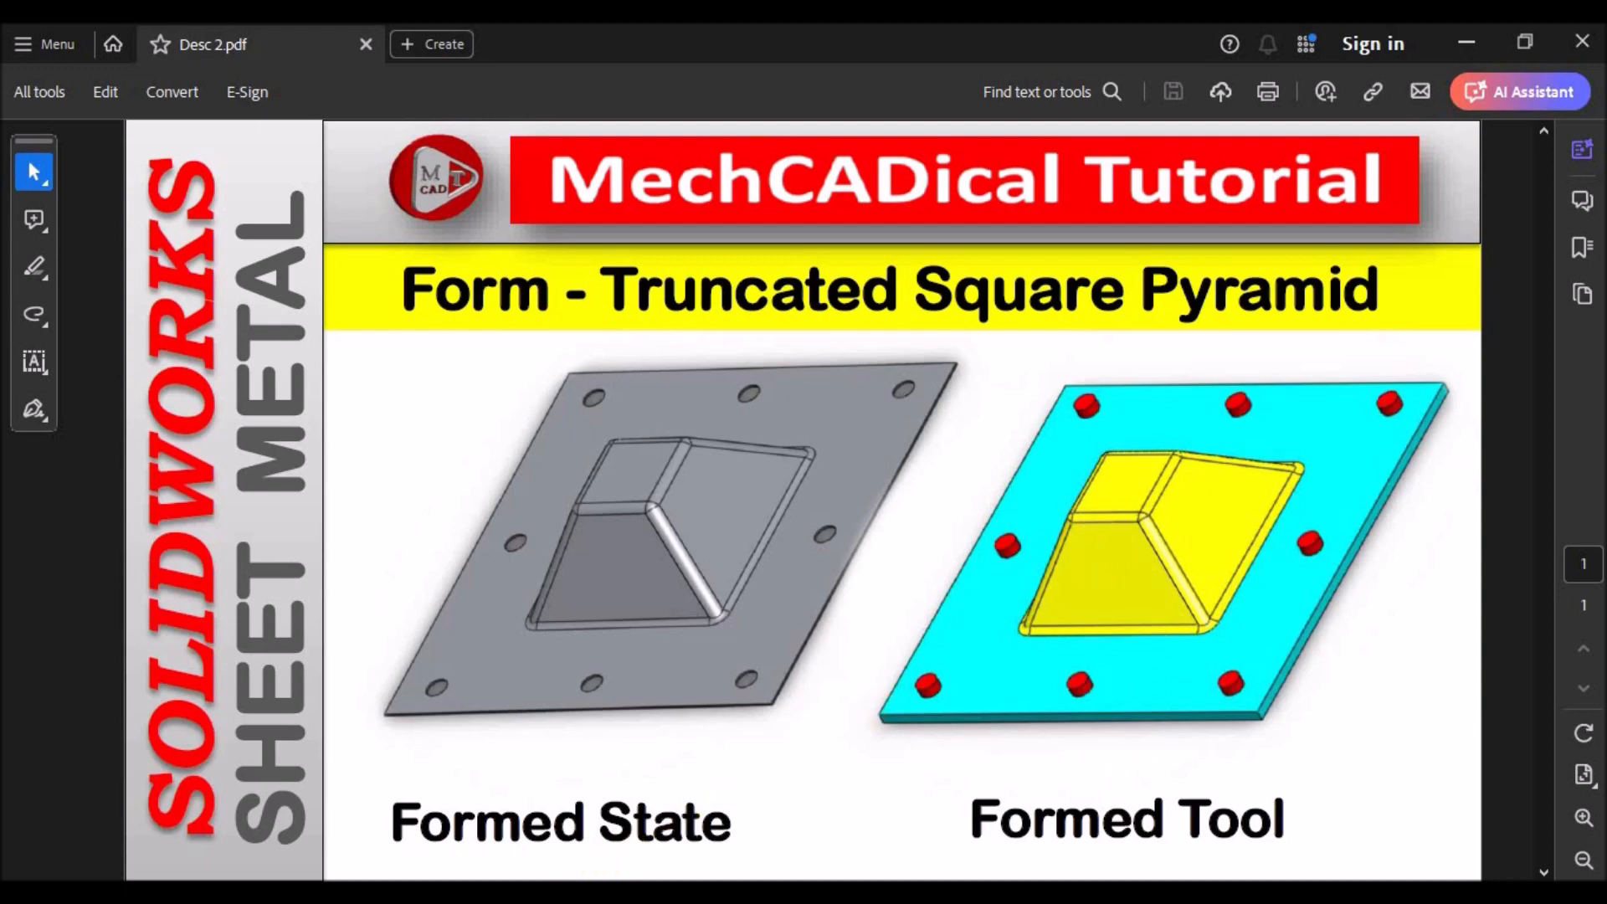
Switch to SOLIDWORKS and examine the formed truncated pyramid sheet from above and below, finishing in the dimetric view
mouse_move(540, 894)
left_click(701, 805)
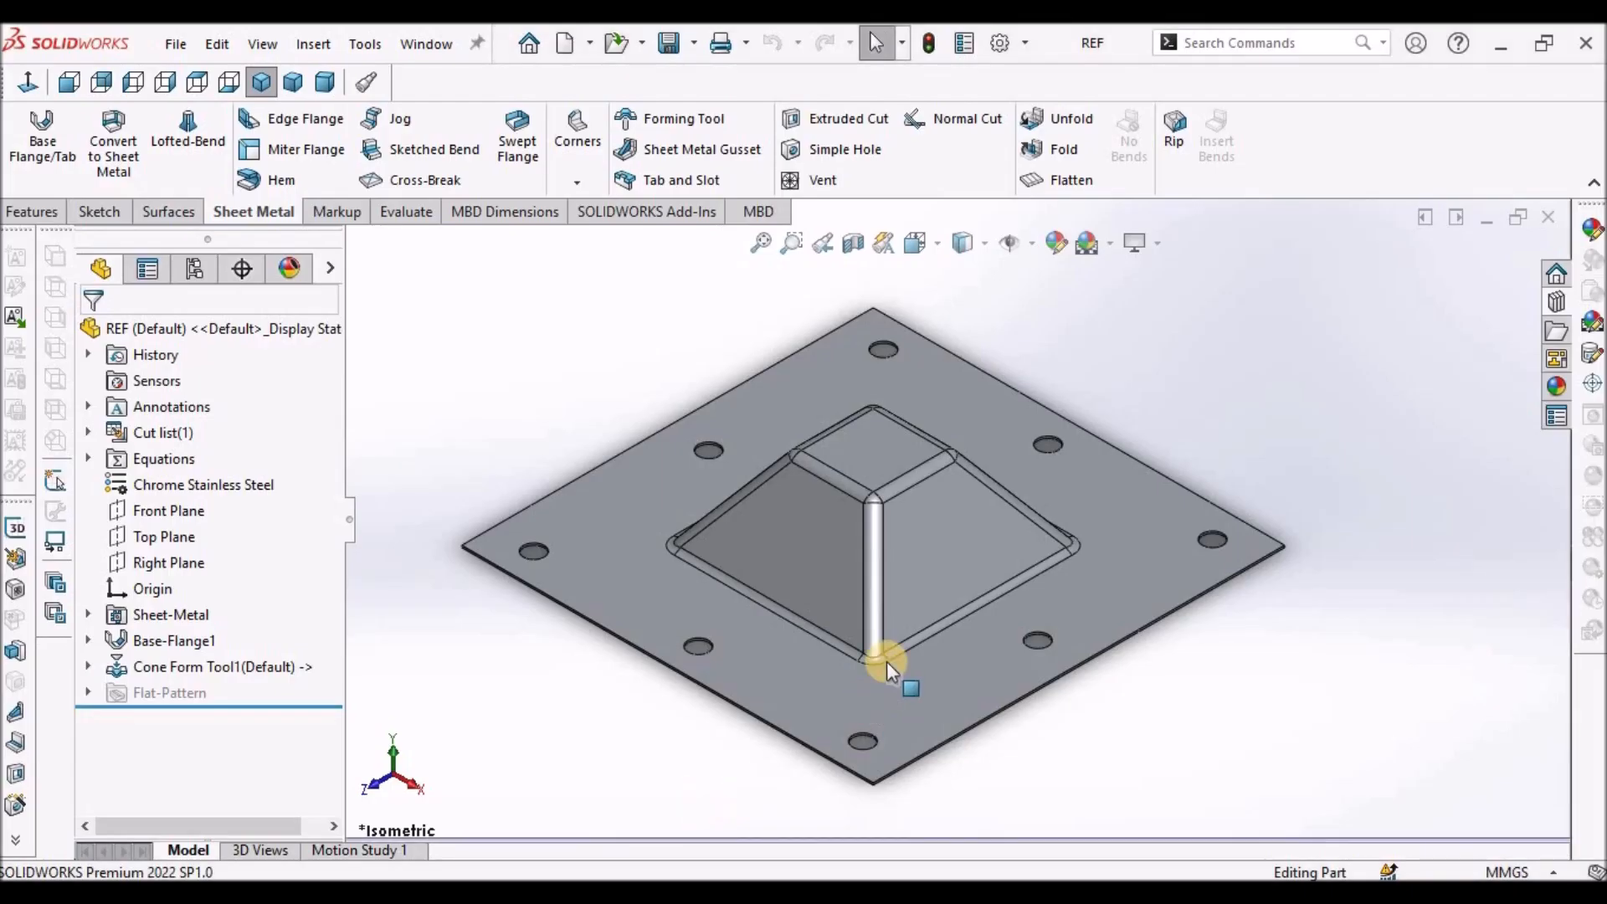
scroll(947, 570, "up", 3)
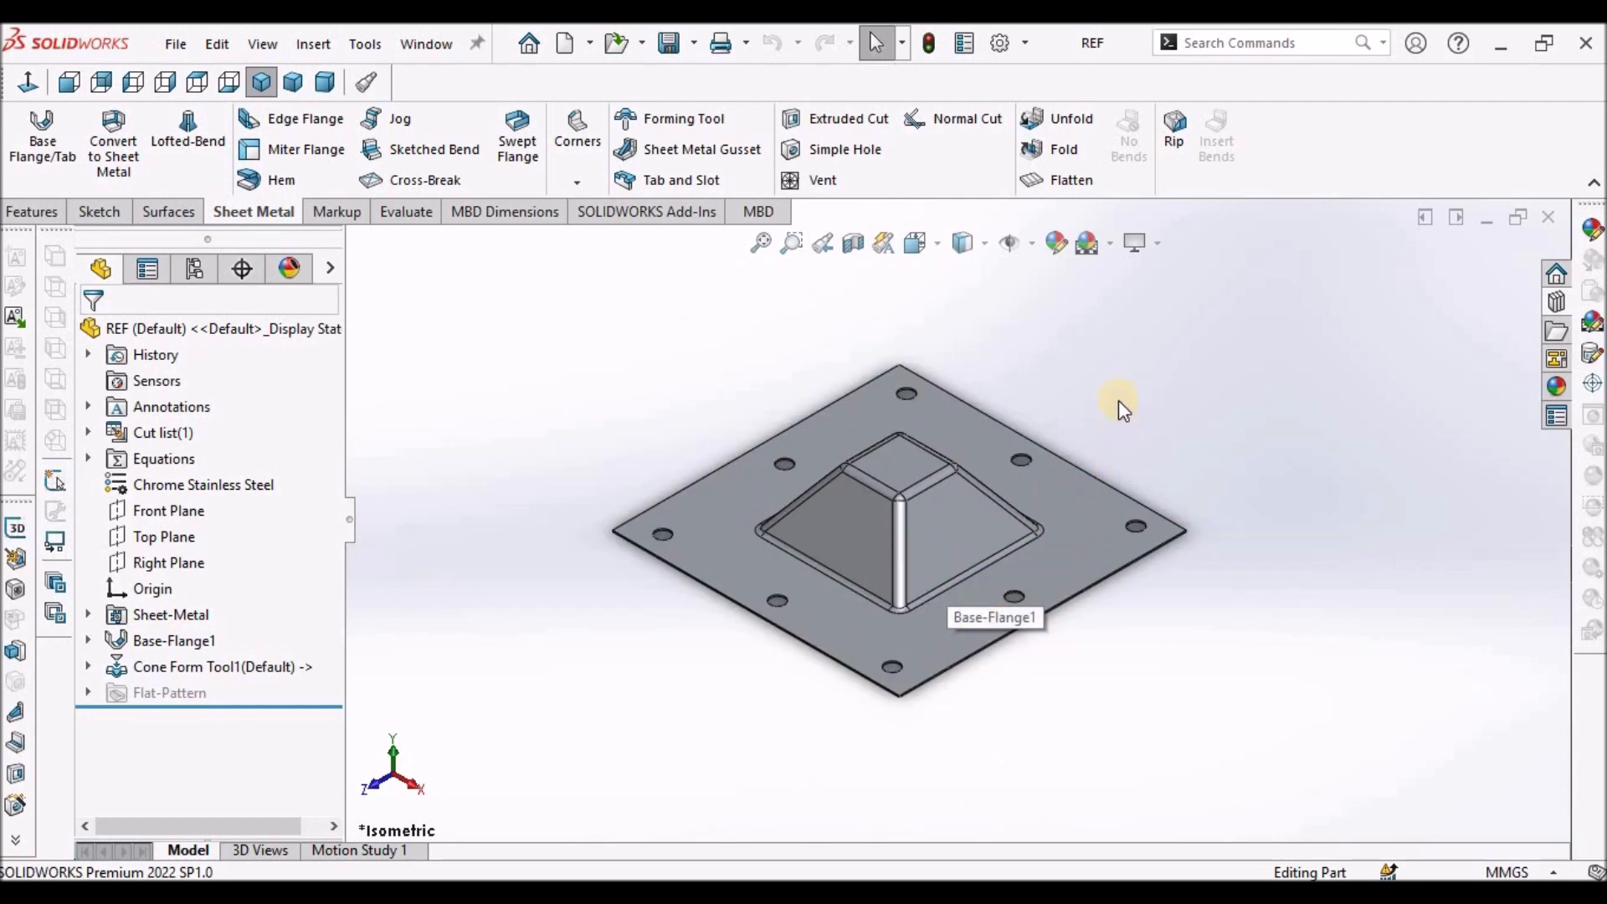
middle_click_drag(751, 421, 872, 545)
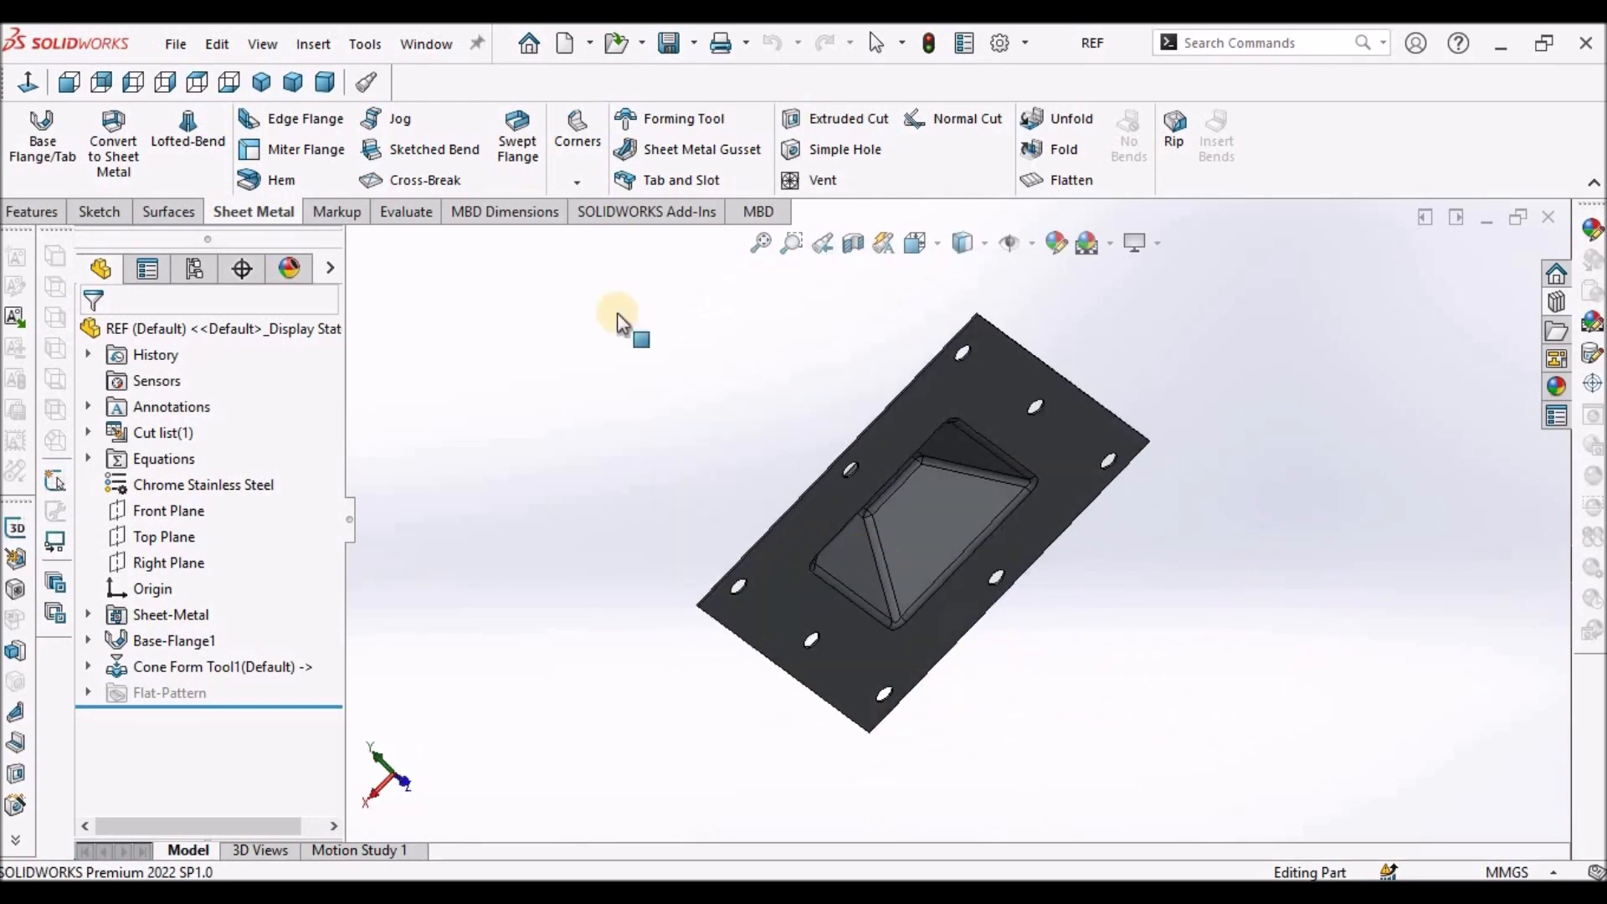
left_click(332, 82)
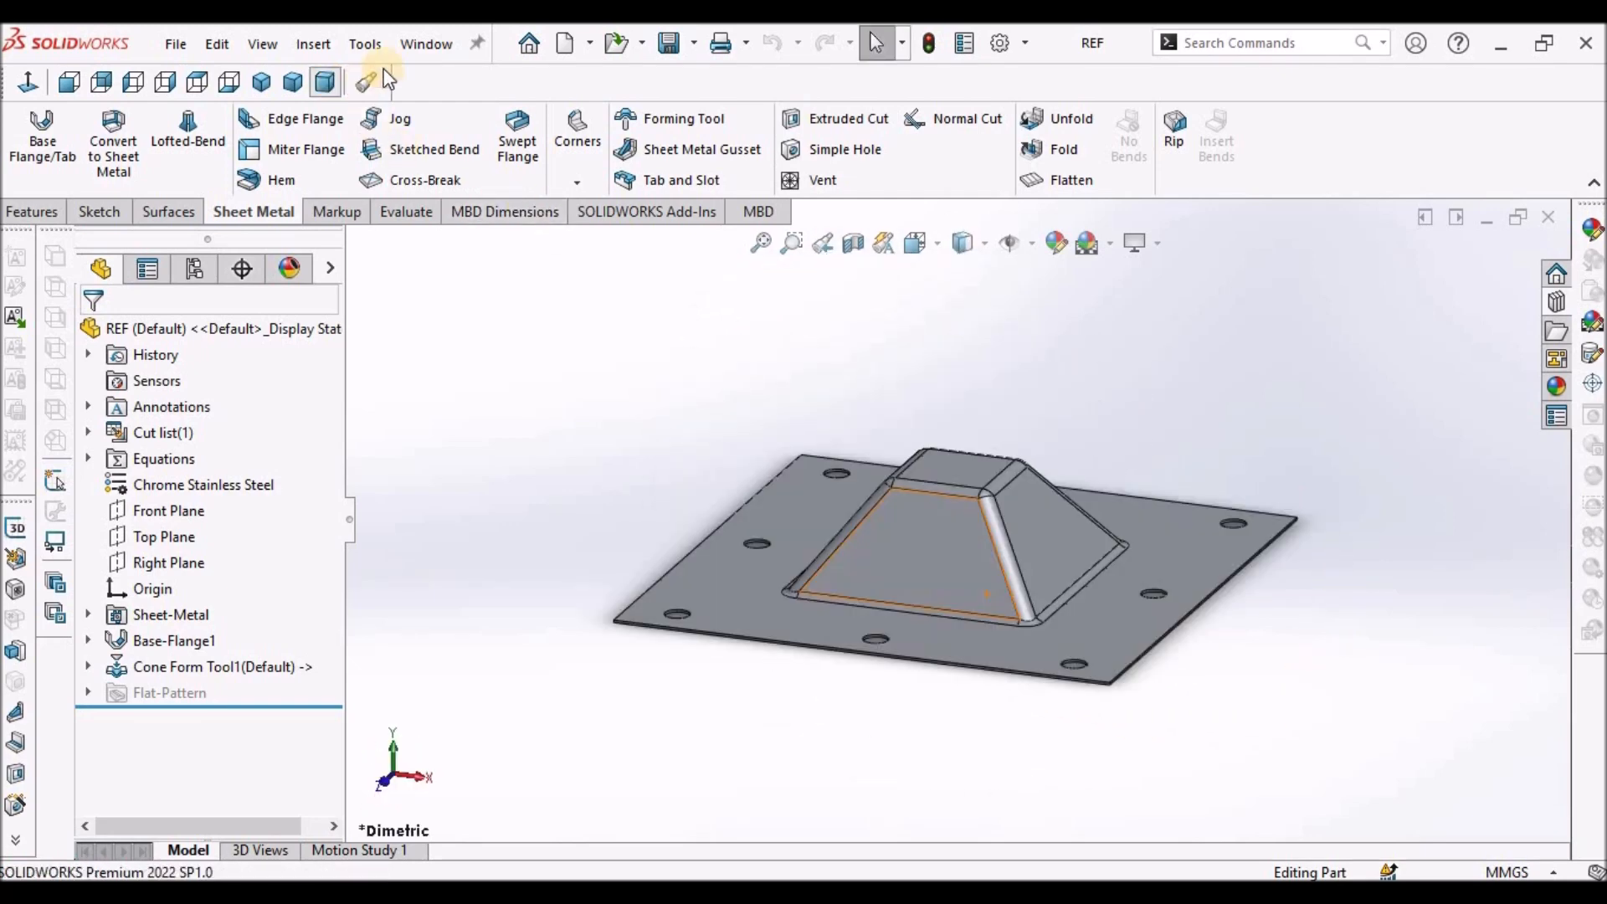
Switch to the Cone Form Tool part and examine the forming tool's geometry, finishing in the dimetric view
left_click(425, 43)
left_click(495, 293)
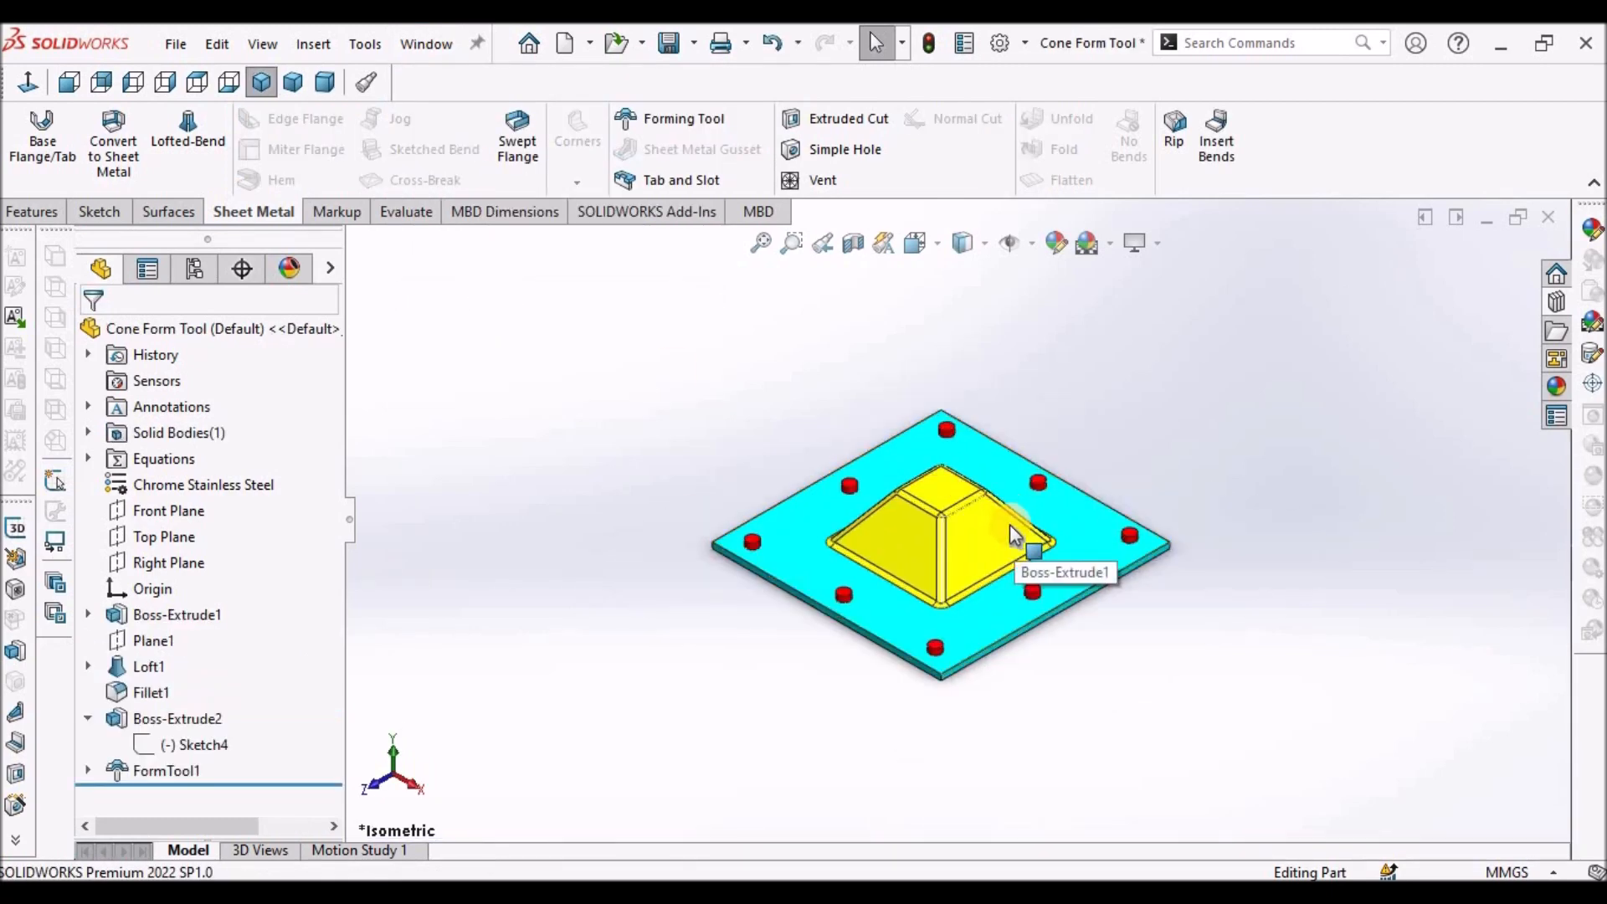
middle_click_drag(1015, 538, 951, 782)
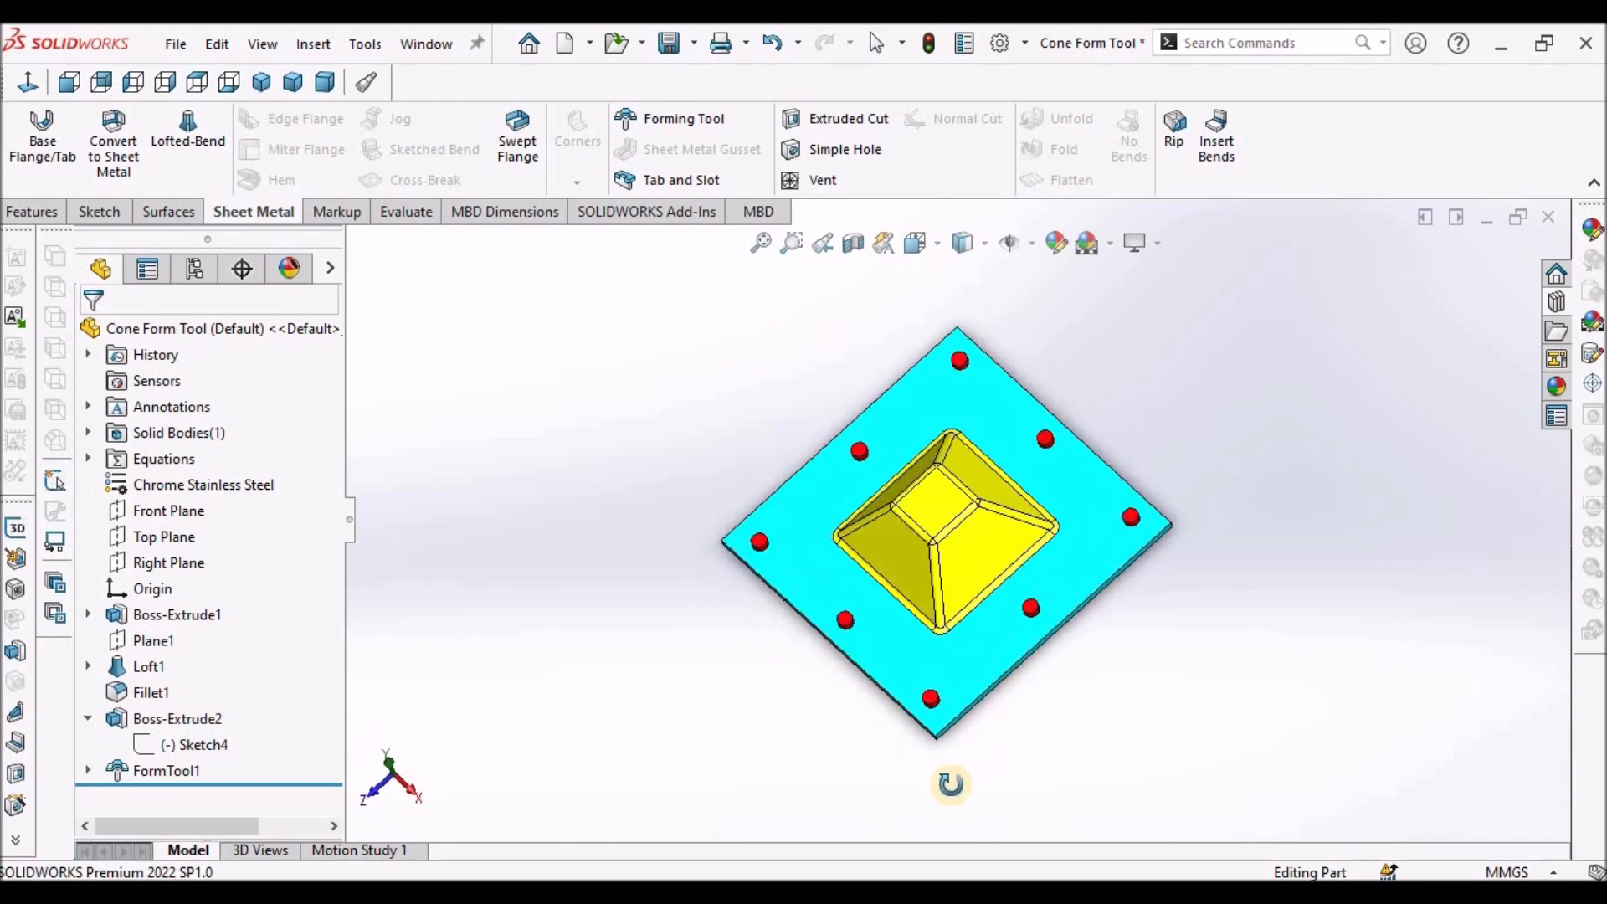
left_click(323, 83)
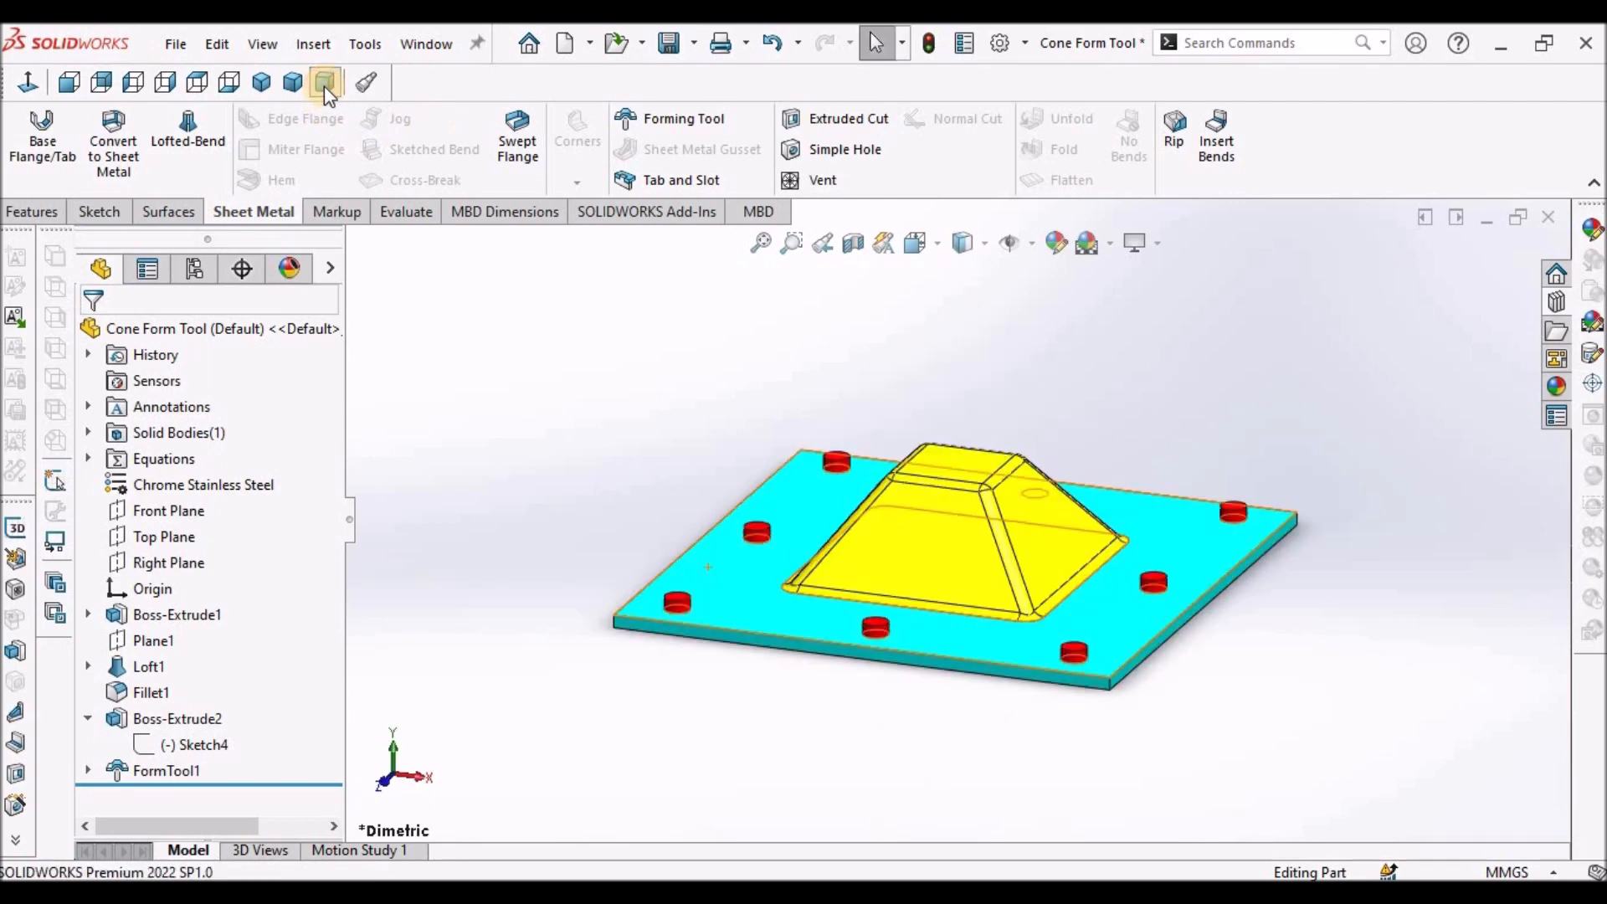
left_click(1056, 355)
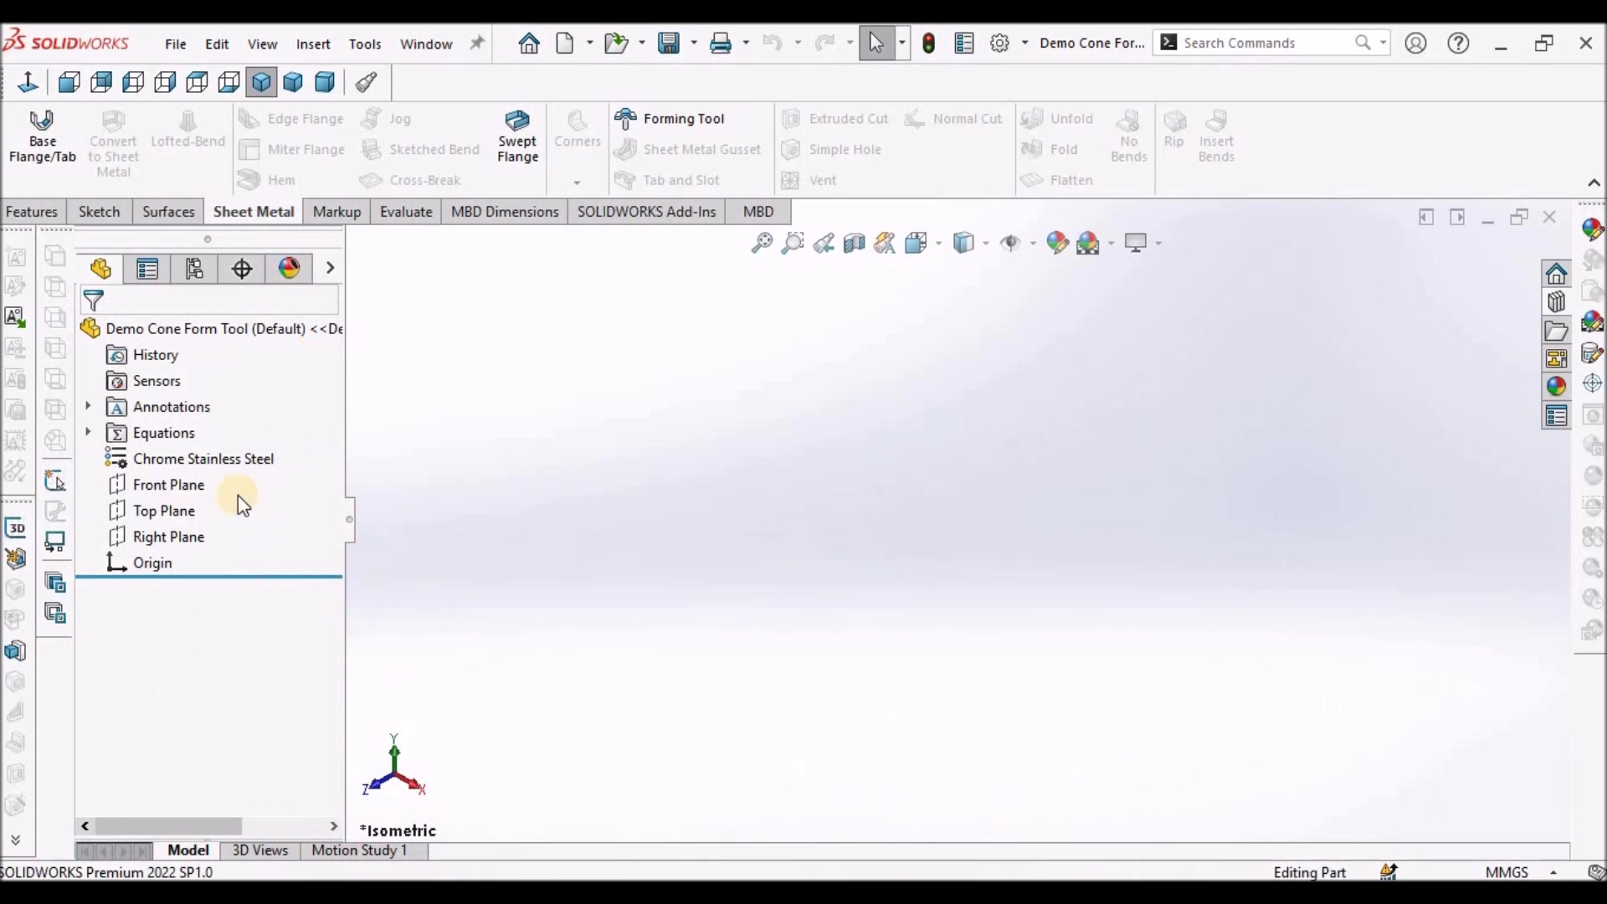
Start a sketch on the Top Plane and draw a four-sided inscribed-circle polygon centred on the origin, about 68 mm per side
left_click(145, 514)
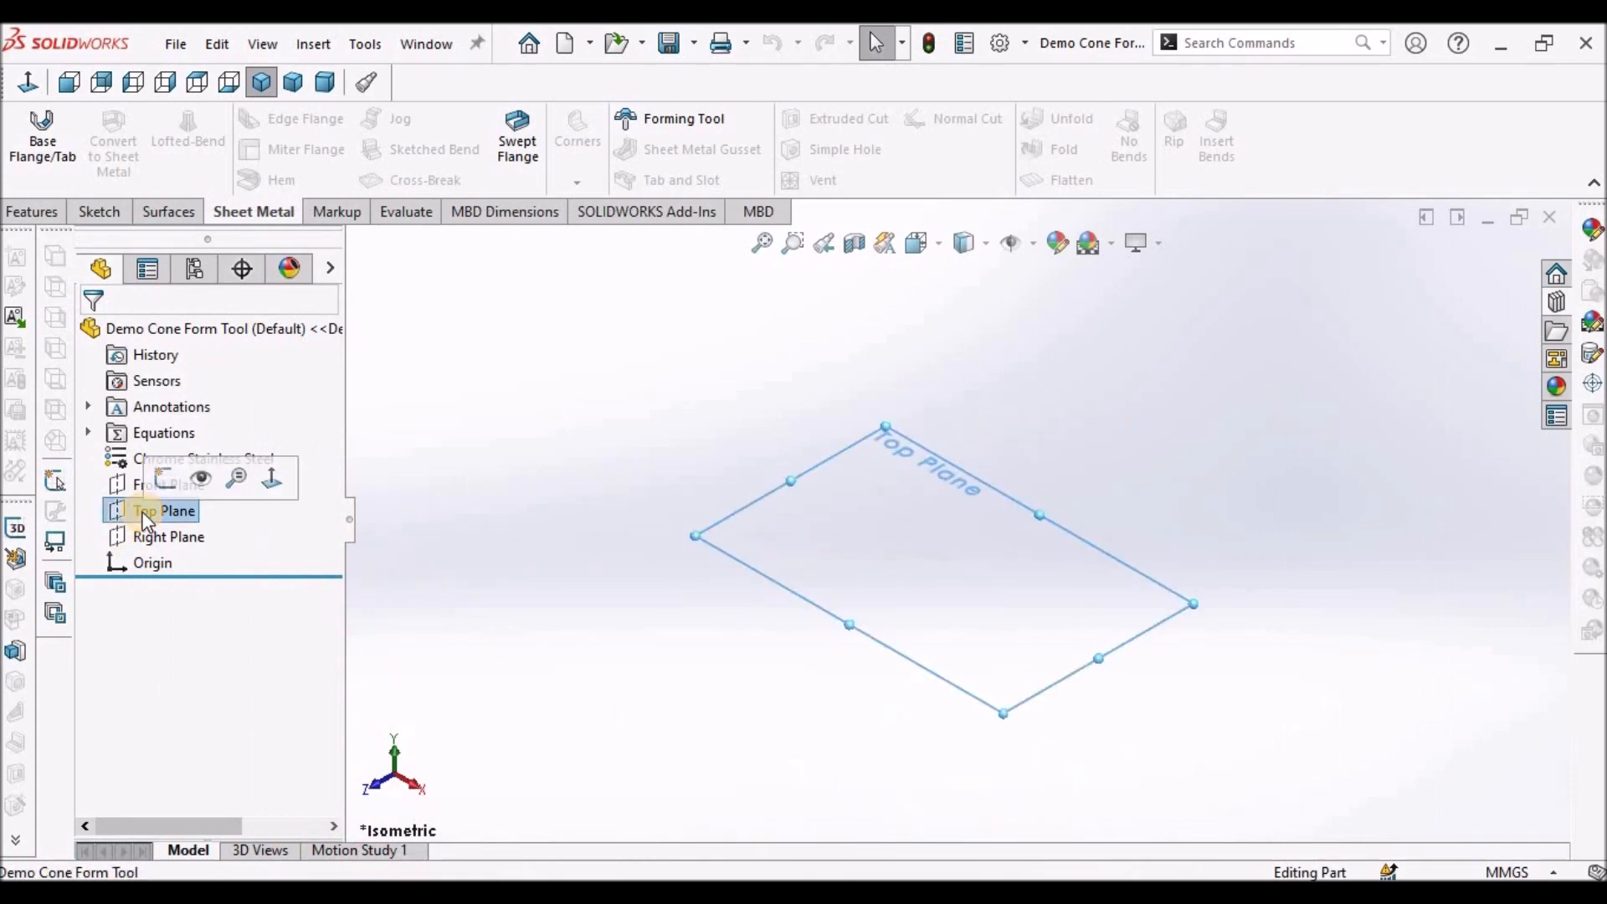
left_click(98, 212)
left_click(32, 135)
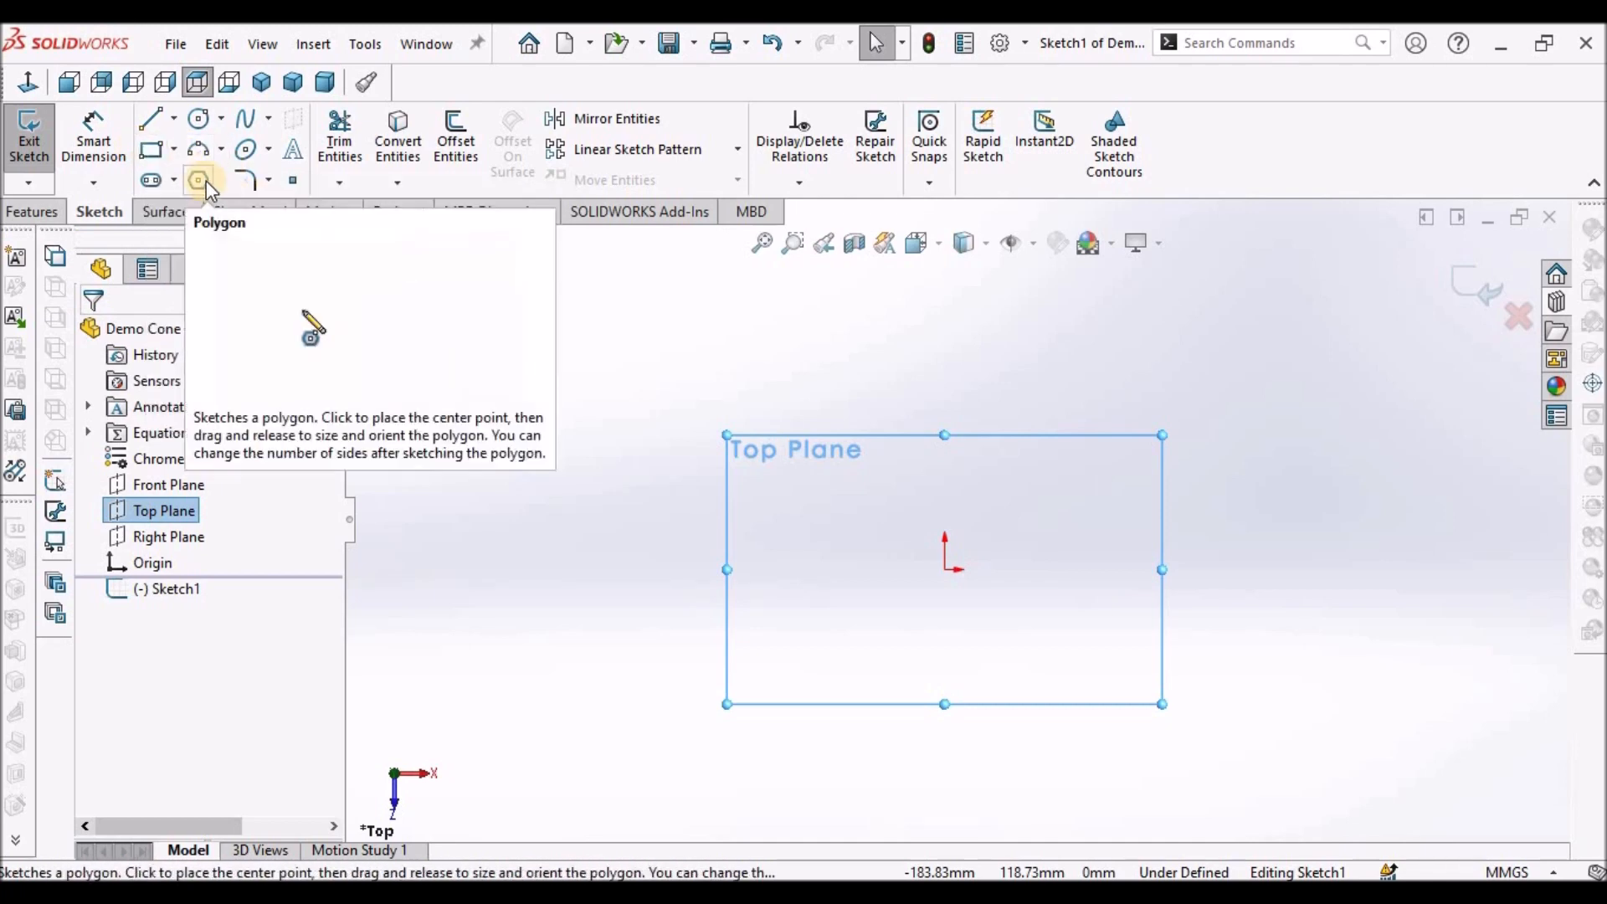
left_click(201, 180)
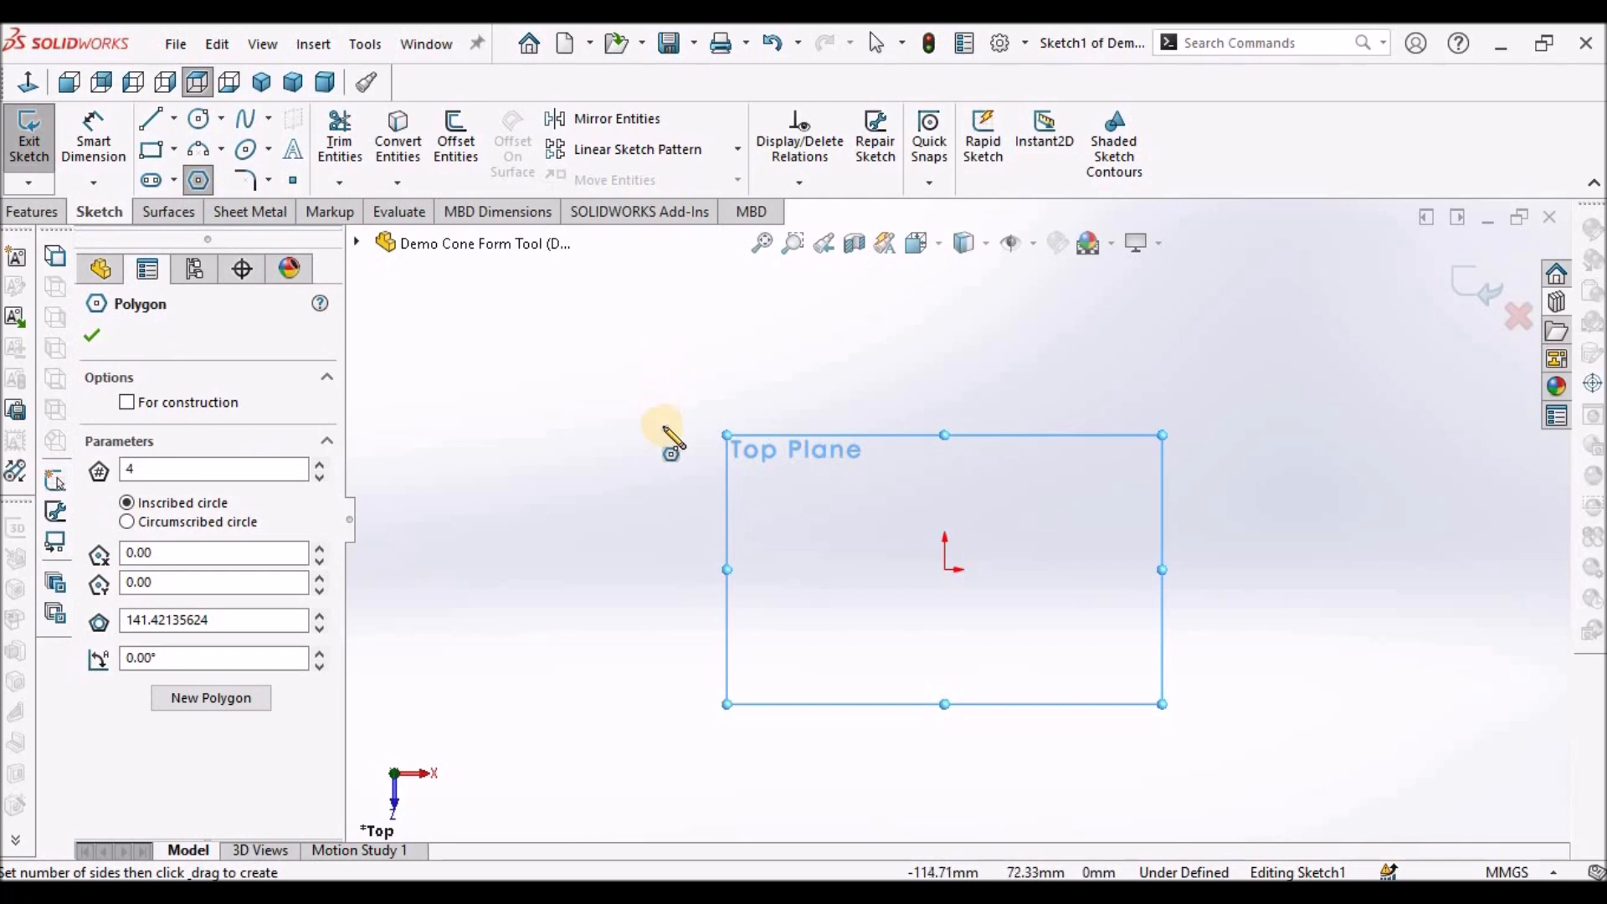
left_click(944, 569)
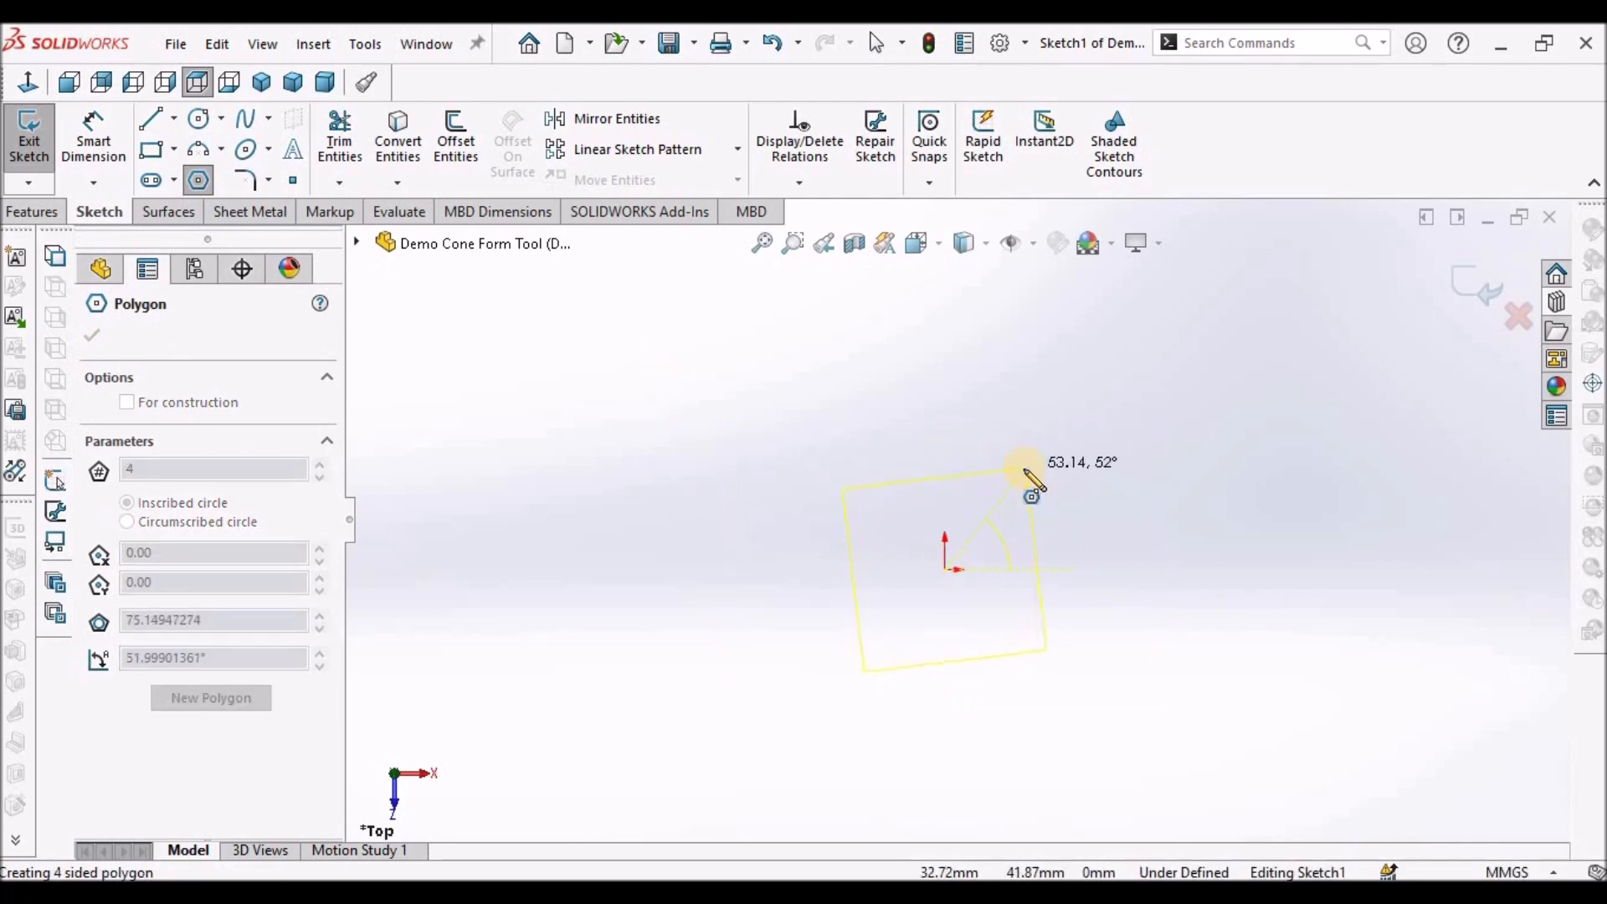
left_click(1024, 485)
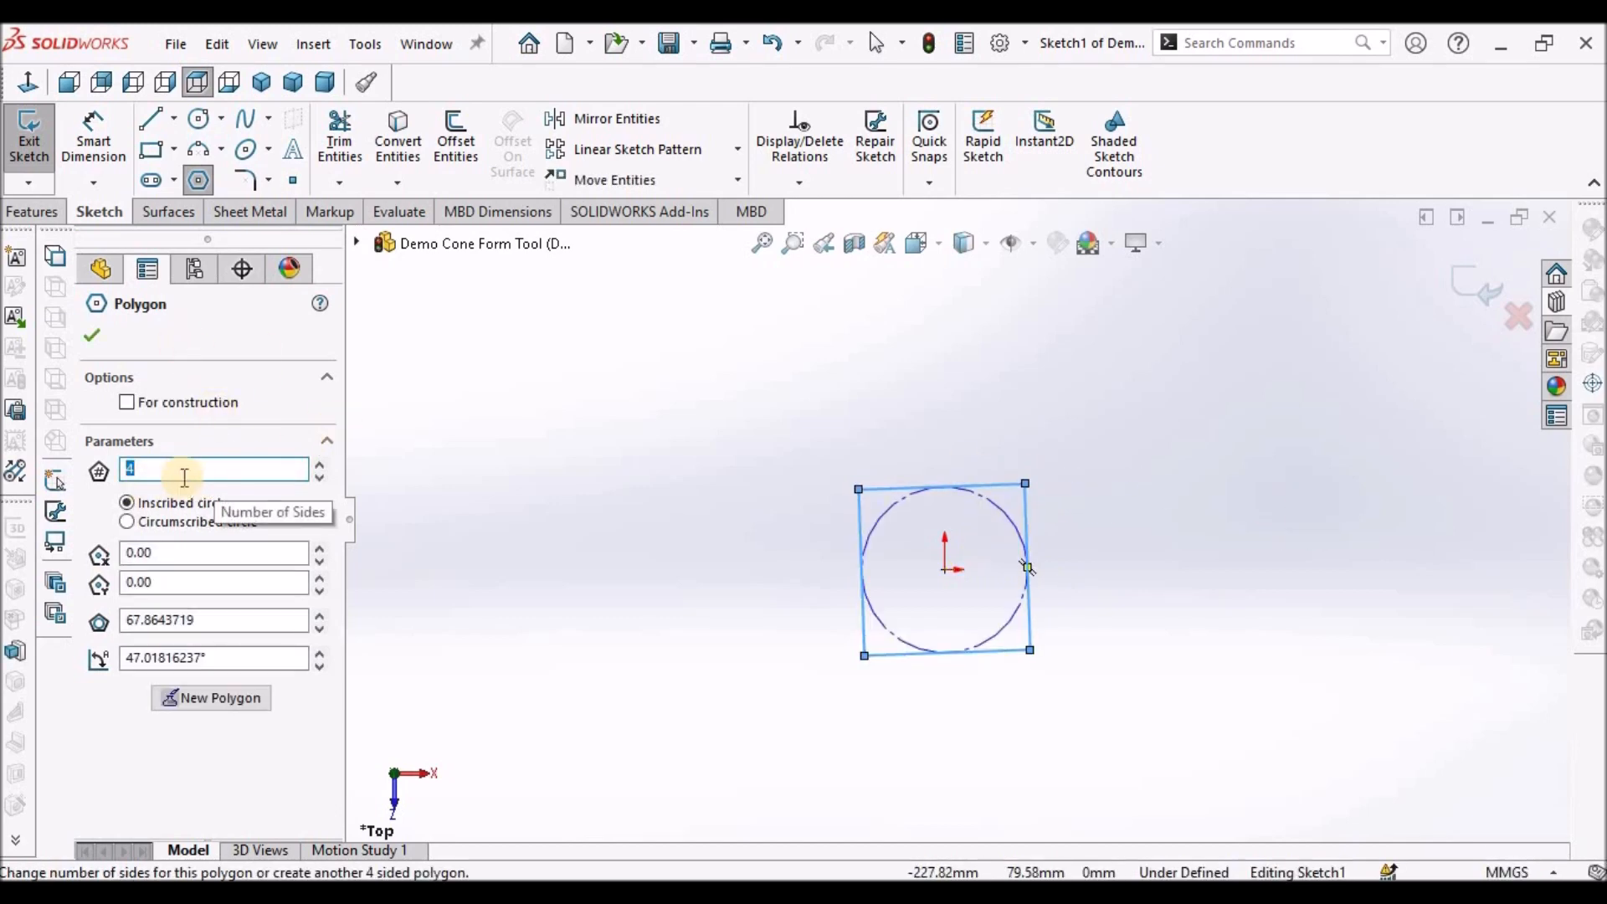
left_click(92, 335)
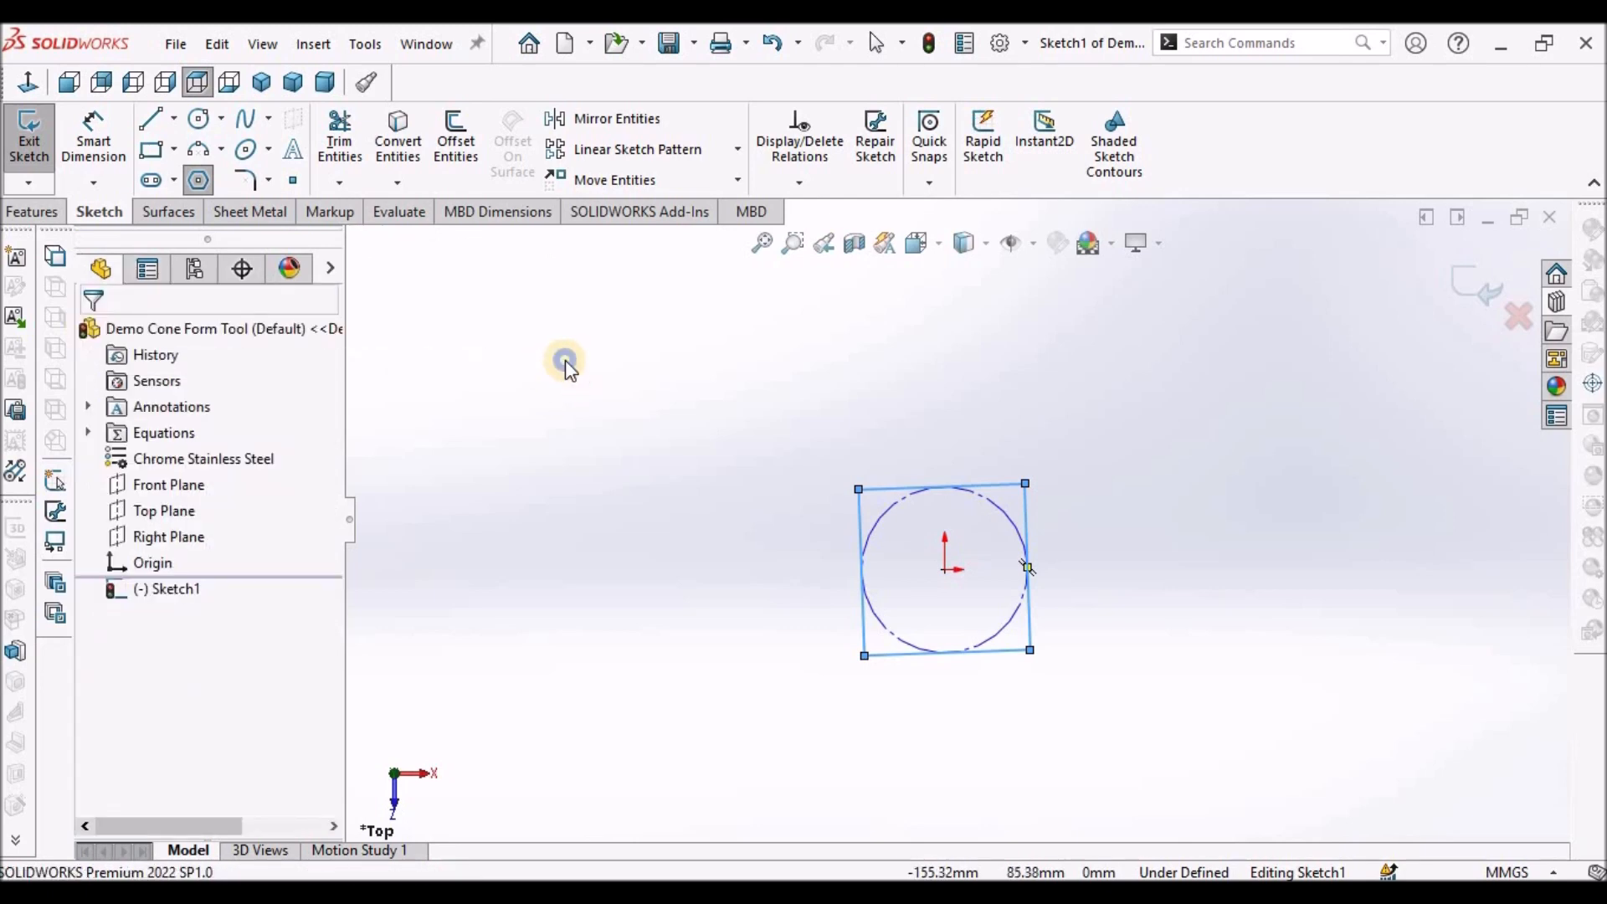
right_click(564, 362)
left_click(615, 380)
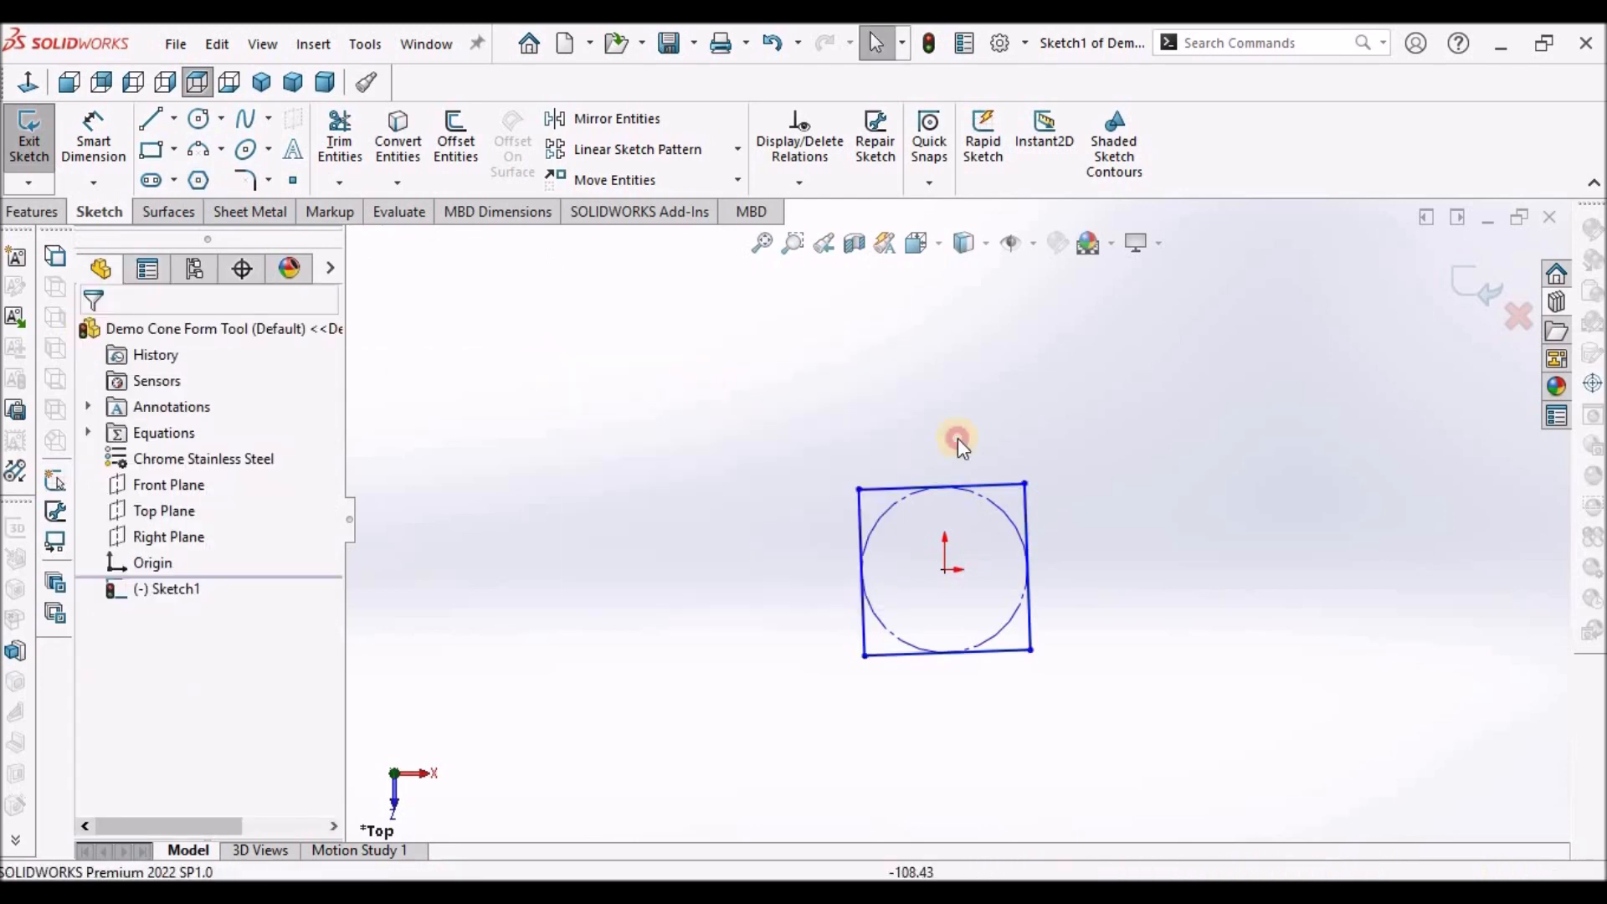
Add a horizontal relation to the upper side of the square
left_click(996, 484)
left_click(1067, 374)
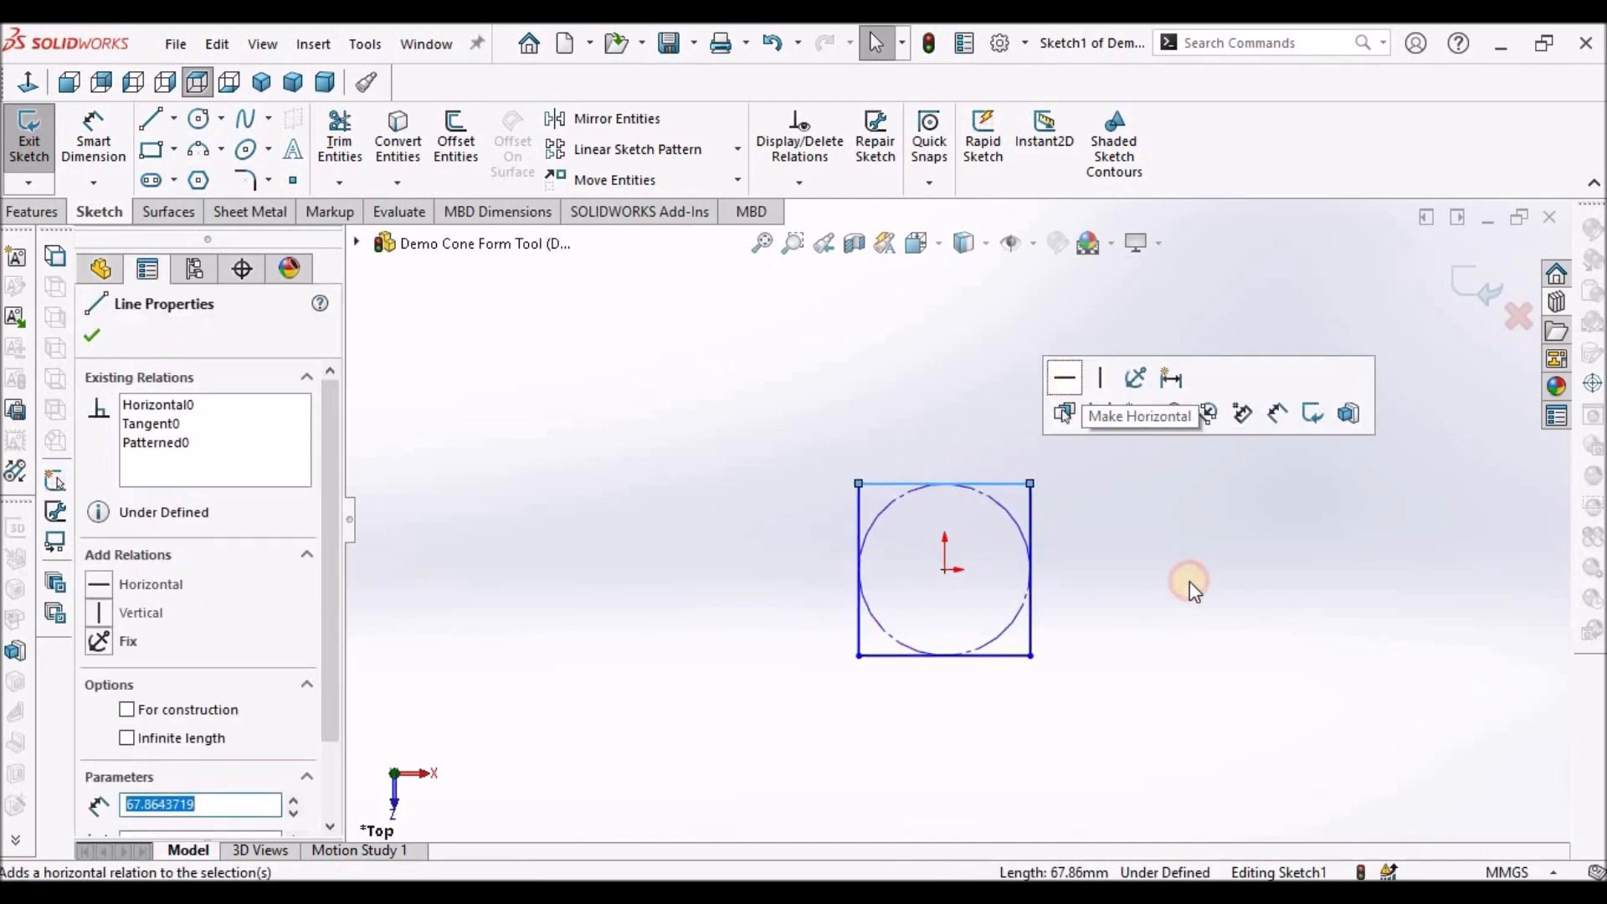
left_click(1183, 585)
Dimension the lower side of the square and set its length to 200 mm
left_click(93, 140)
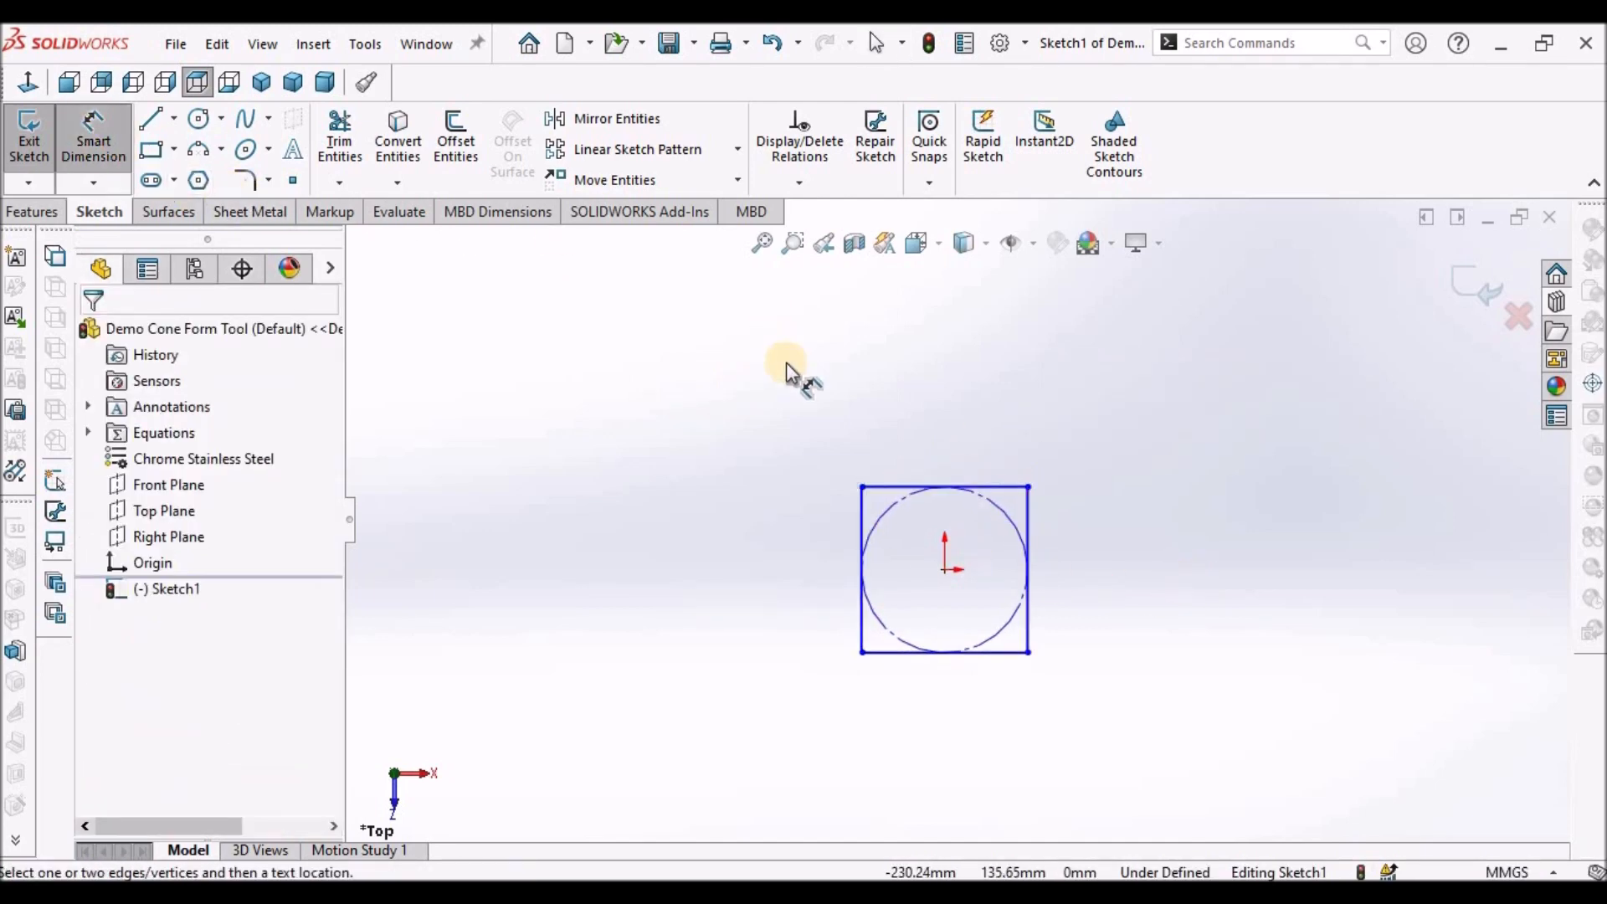
left_click(1000, 653)
left_click(996, 716)
type("25")
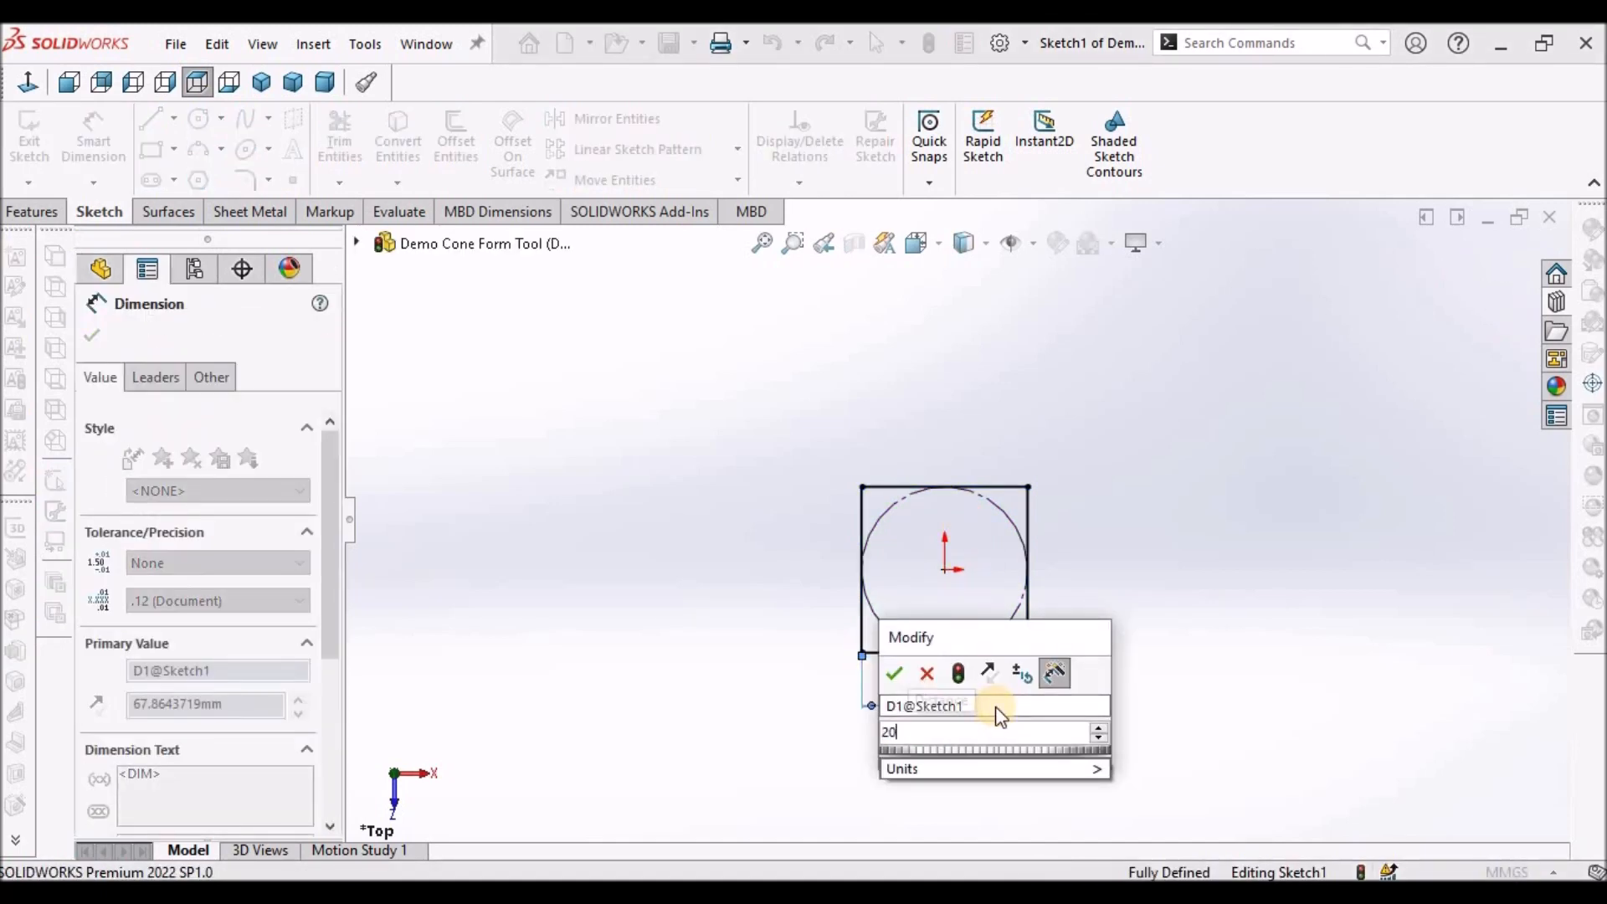
type("0")
key("Return")
right_click(762, 498)
left_click(812, 546)
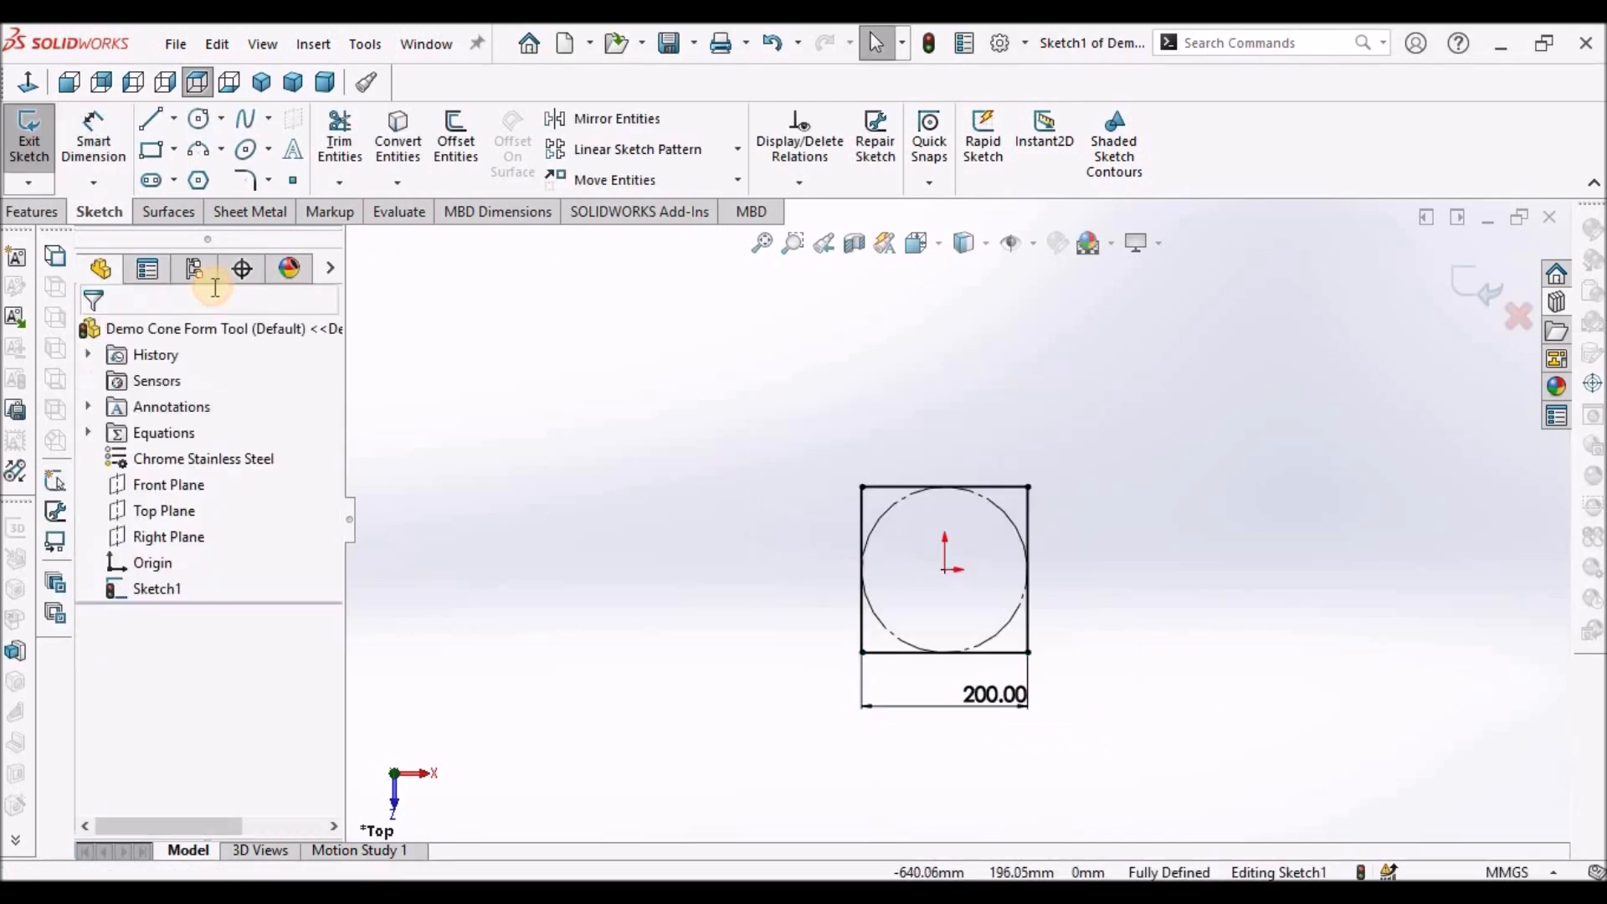
Extrude the 200 mm square 5 mm blind in the reversed direction, below the sketch plane
left_click(30, 212)
left_click(38, 136)
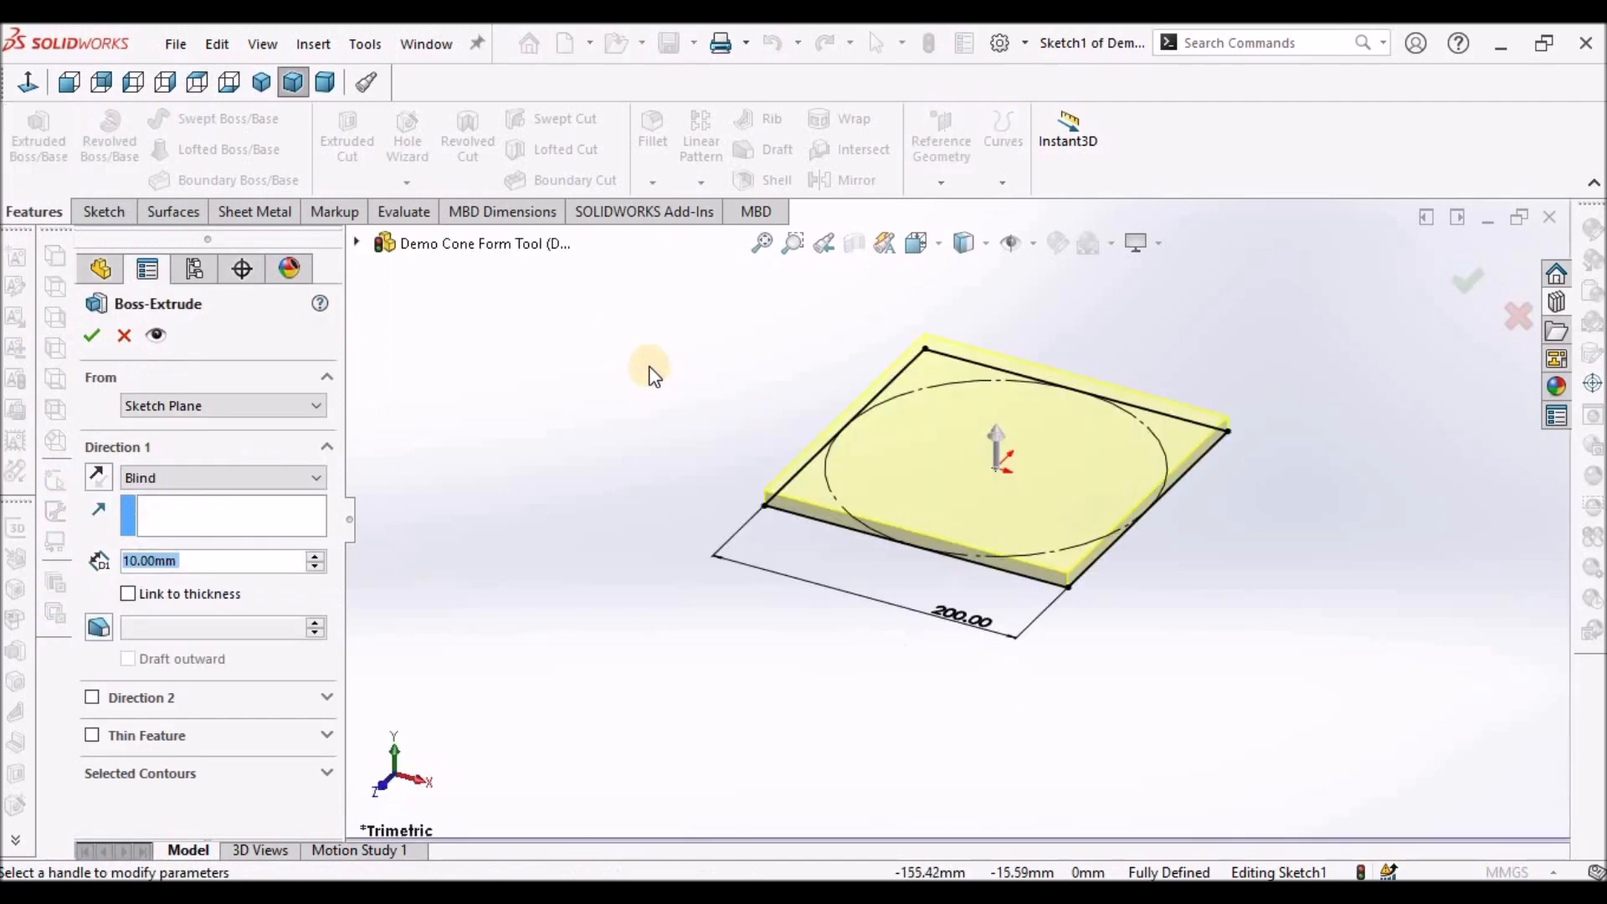
left_click(98, 475)
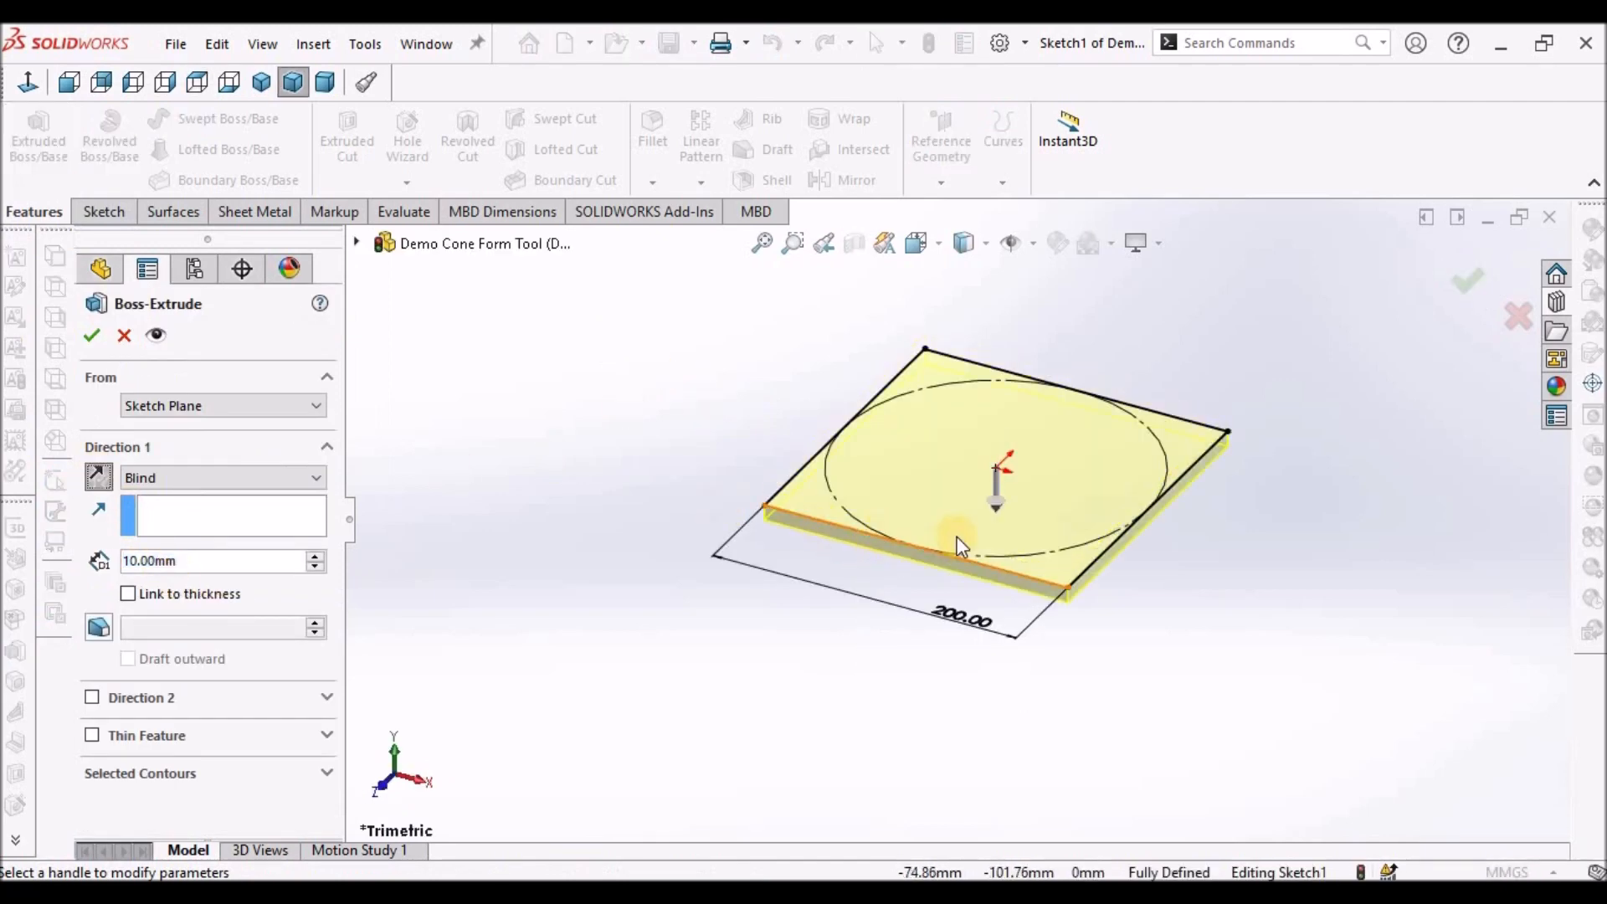
scroll(1000, 545, "down", 2)
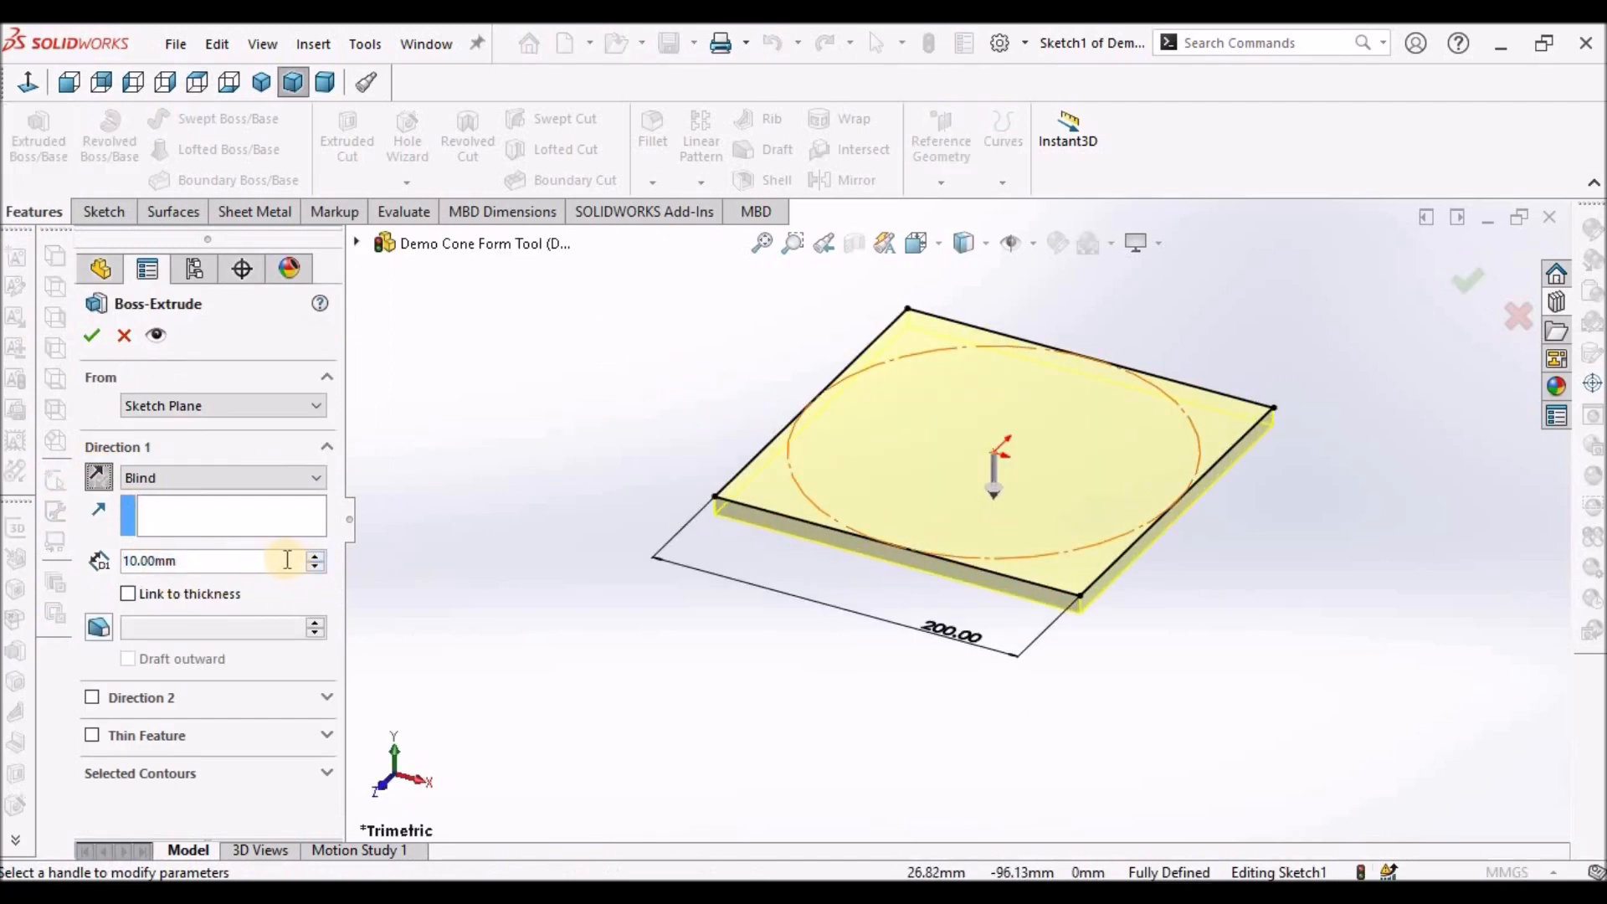
type("5")
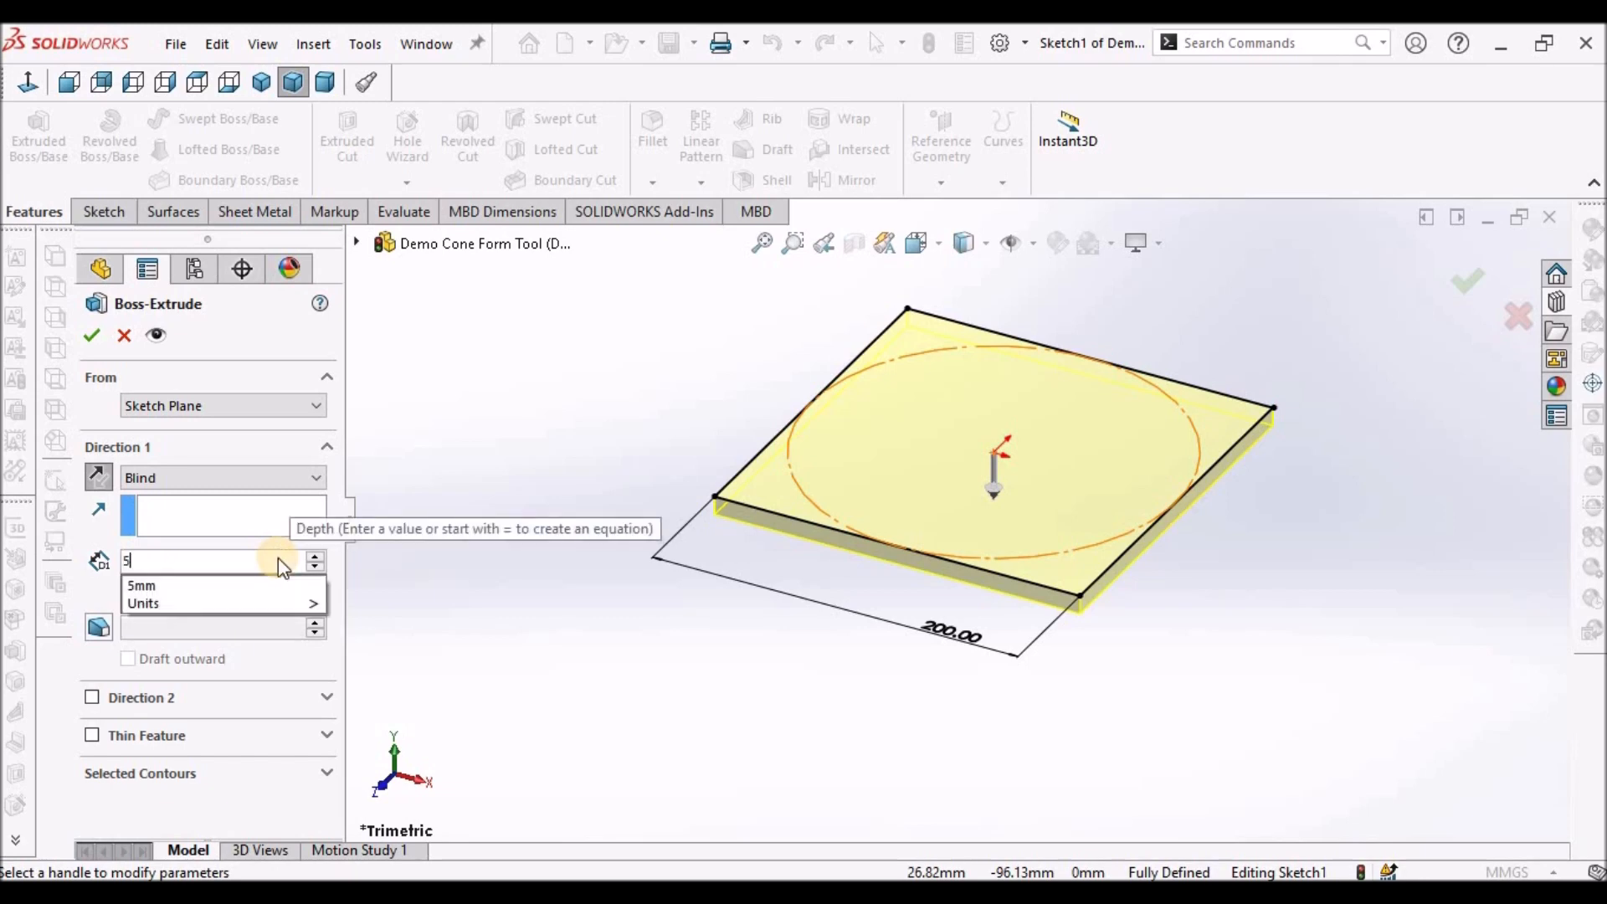
key("Return")
left_click(93, 336)
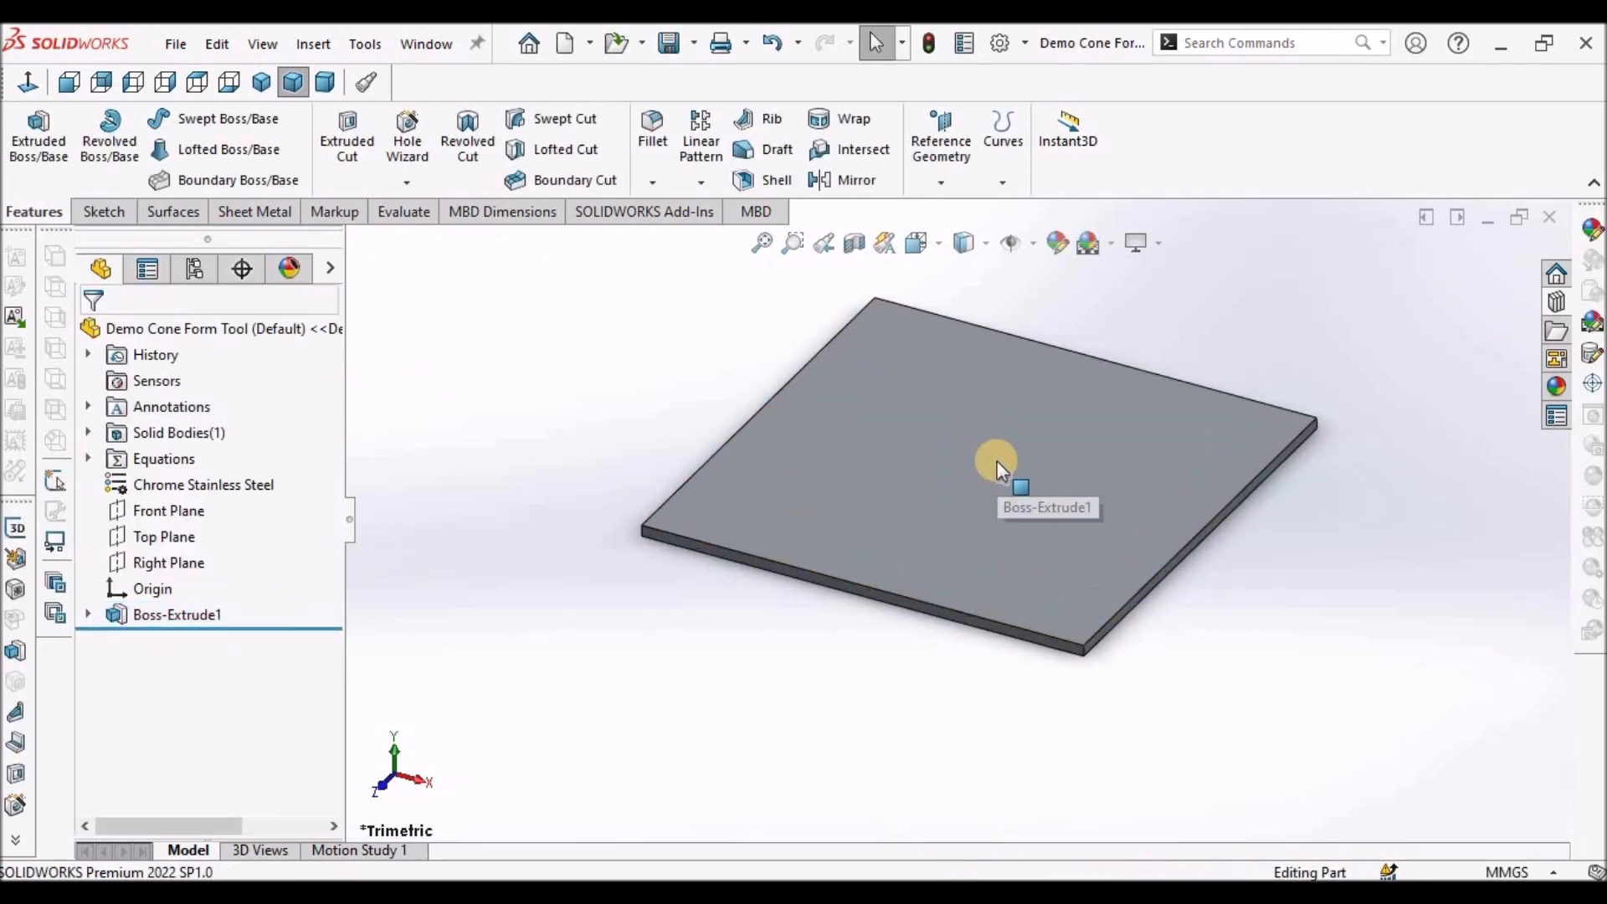
Start a sketch on the Top Plane, draw a four-sided inscribed-circle polygon about 60 mm per side, and move it near the origin
left_click(156, 537)
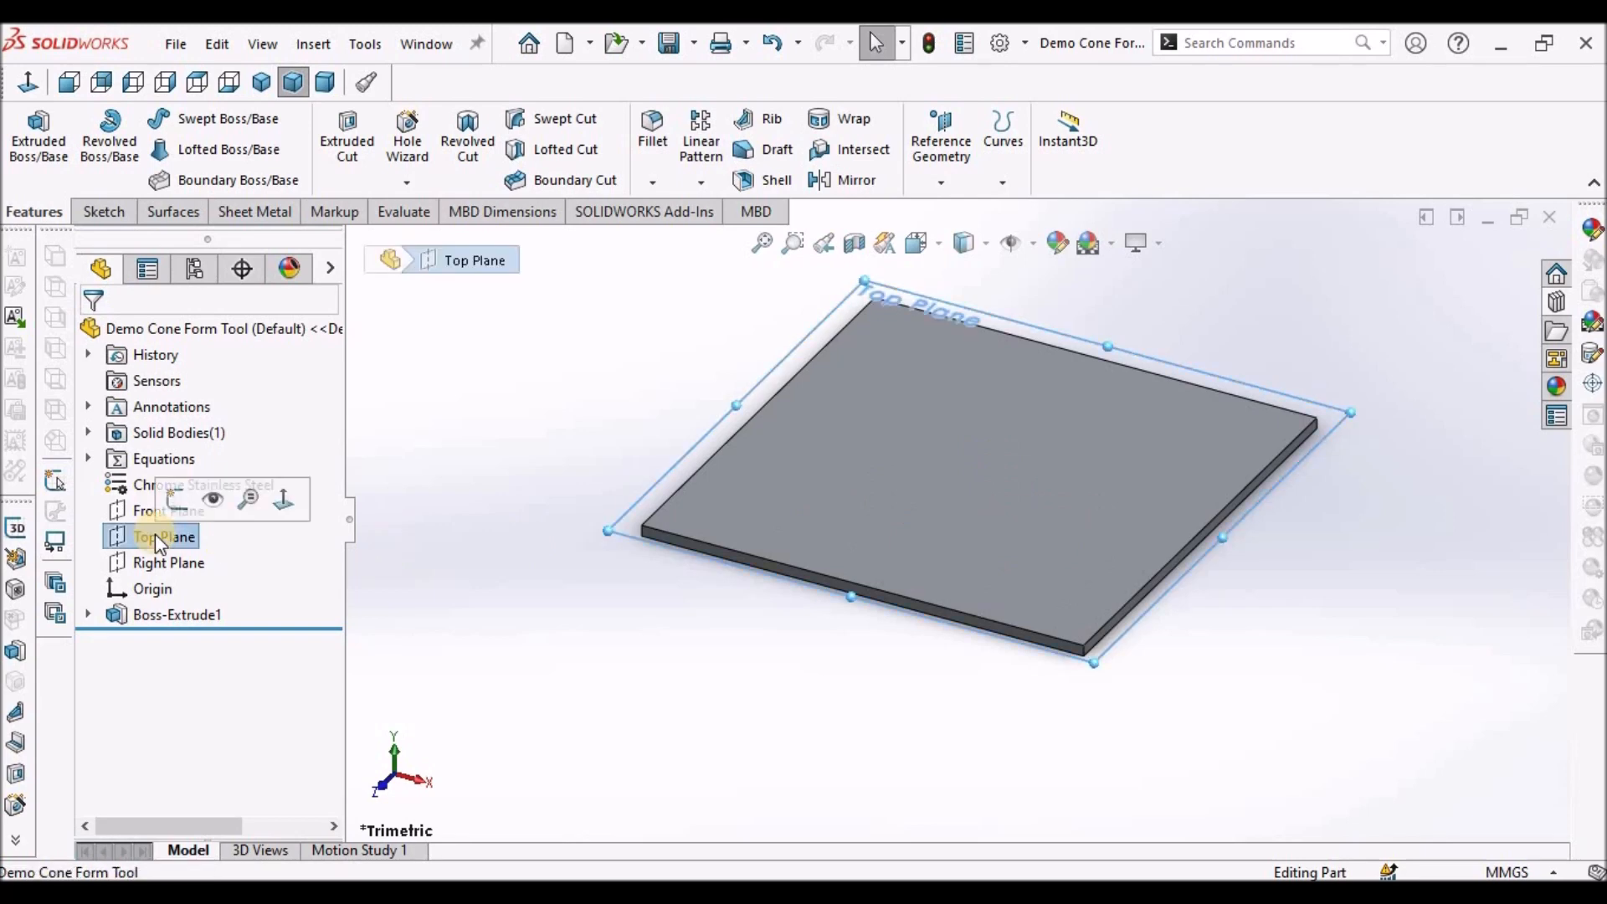
left_click(97, 209)
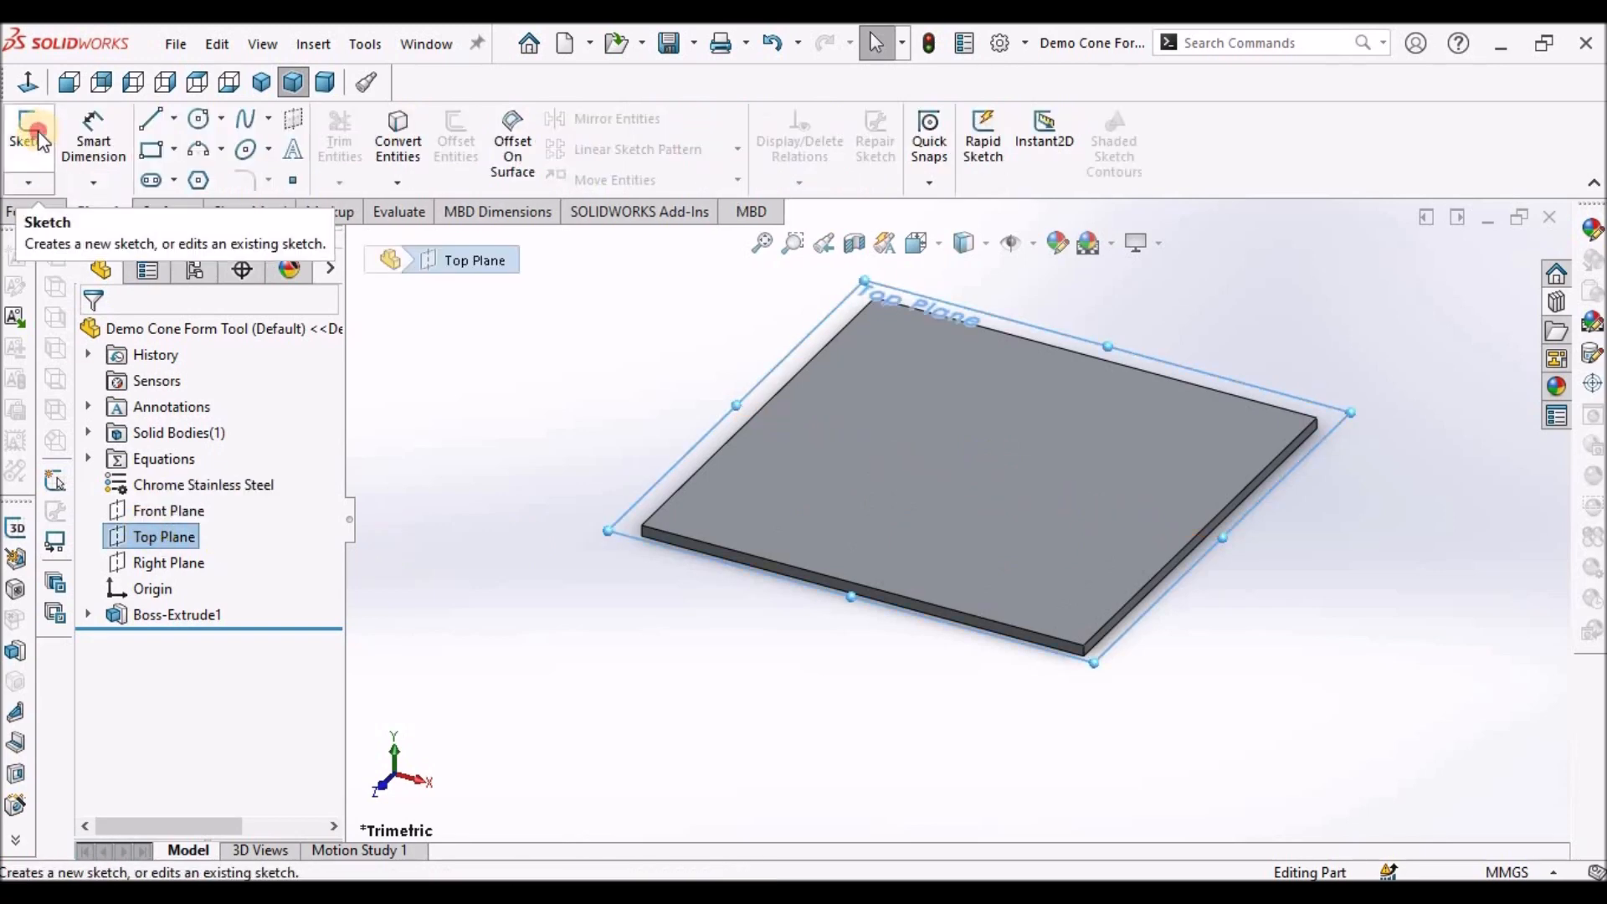
left_click(38, 131)
scroll(1007, 447, "up", 3)
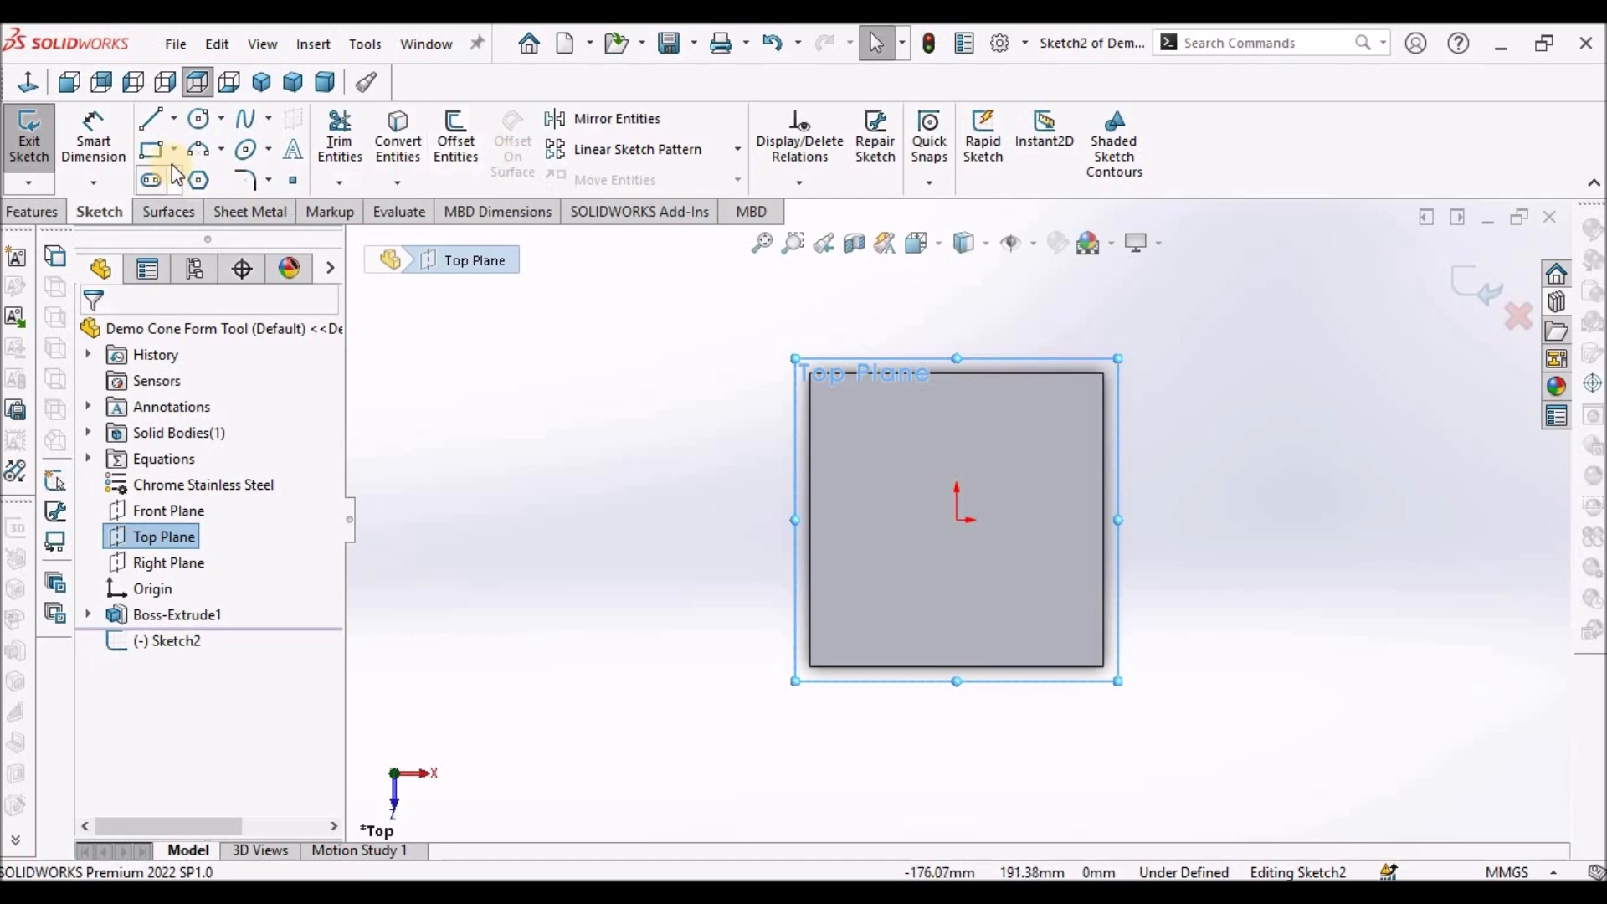
left_click(201, 179)
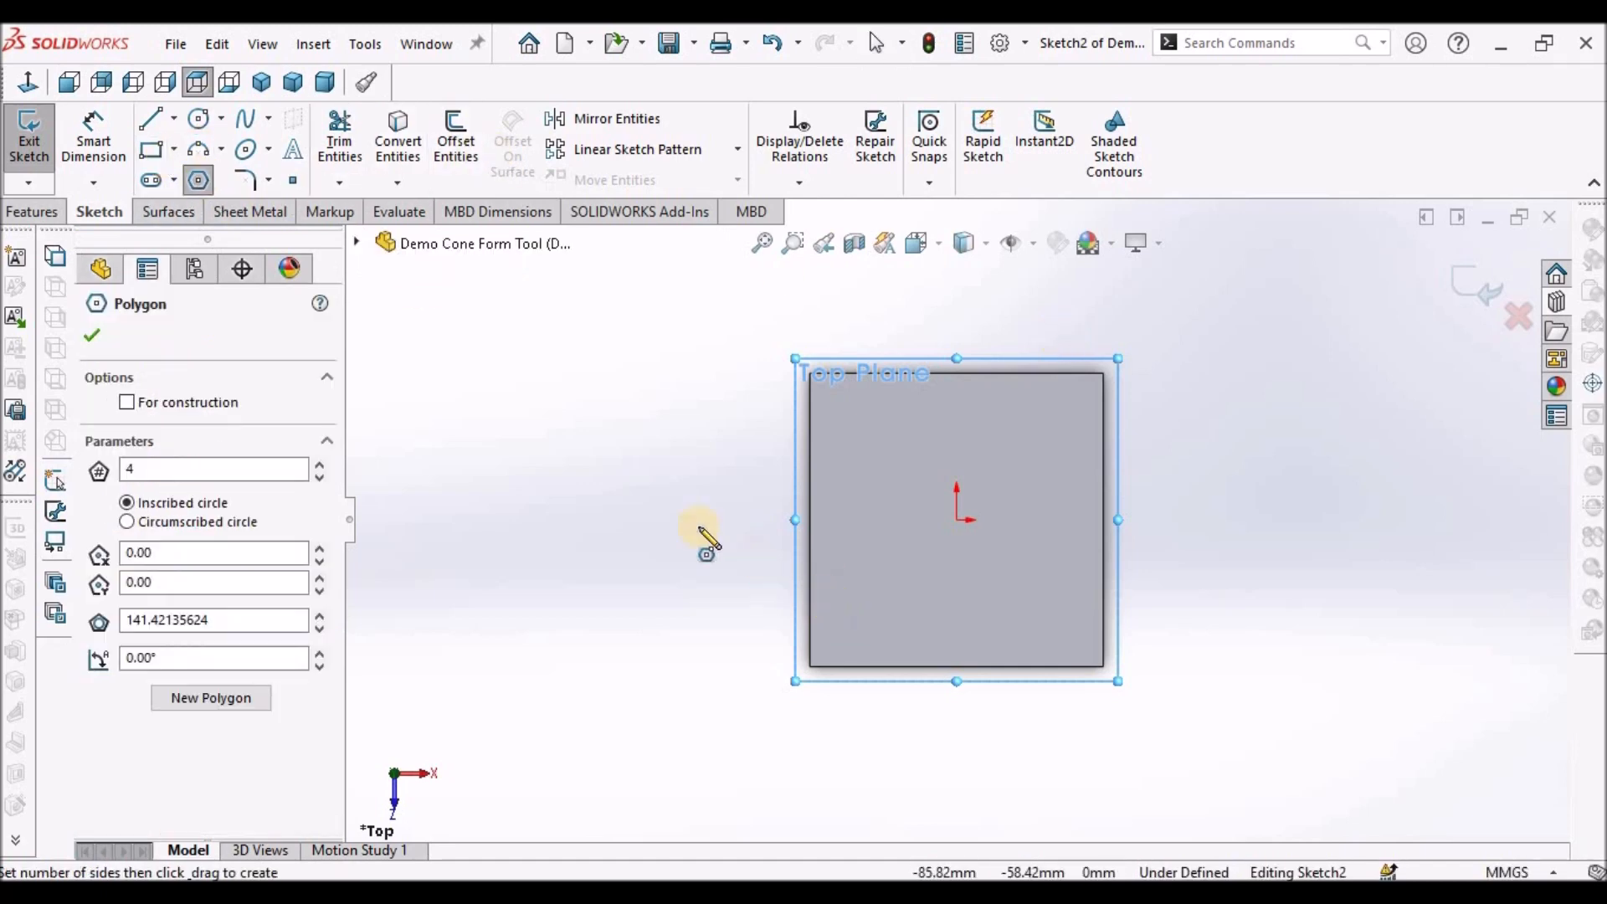
left_click(669, 509)
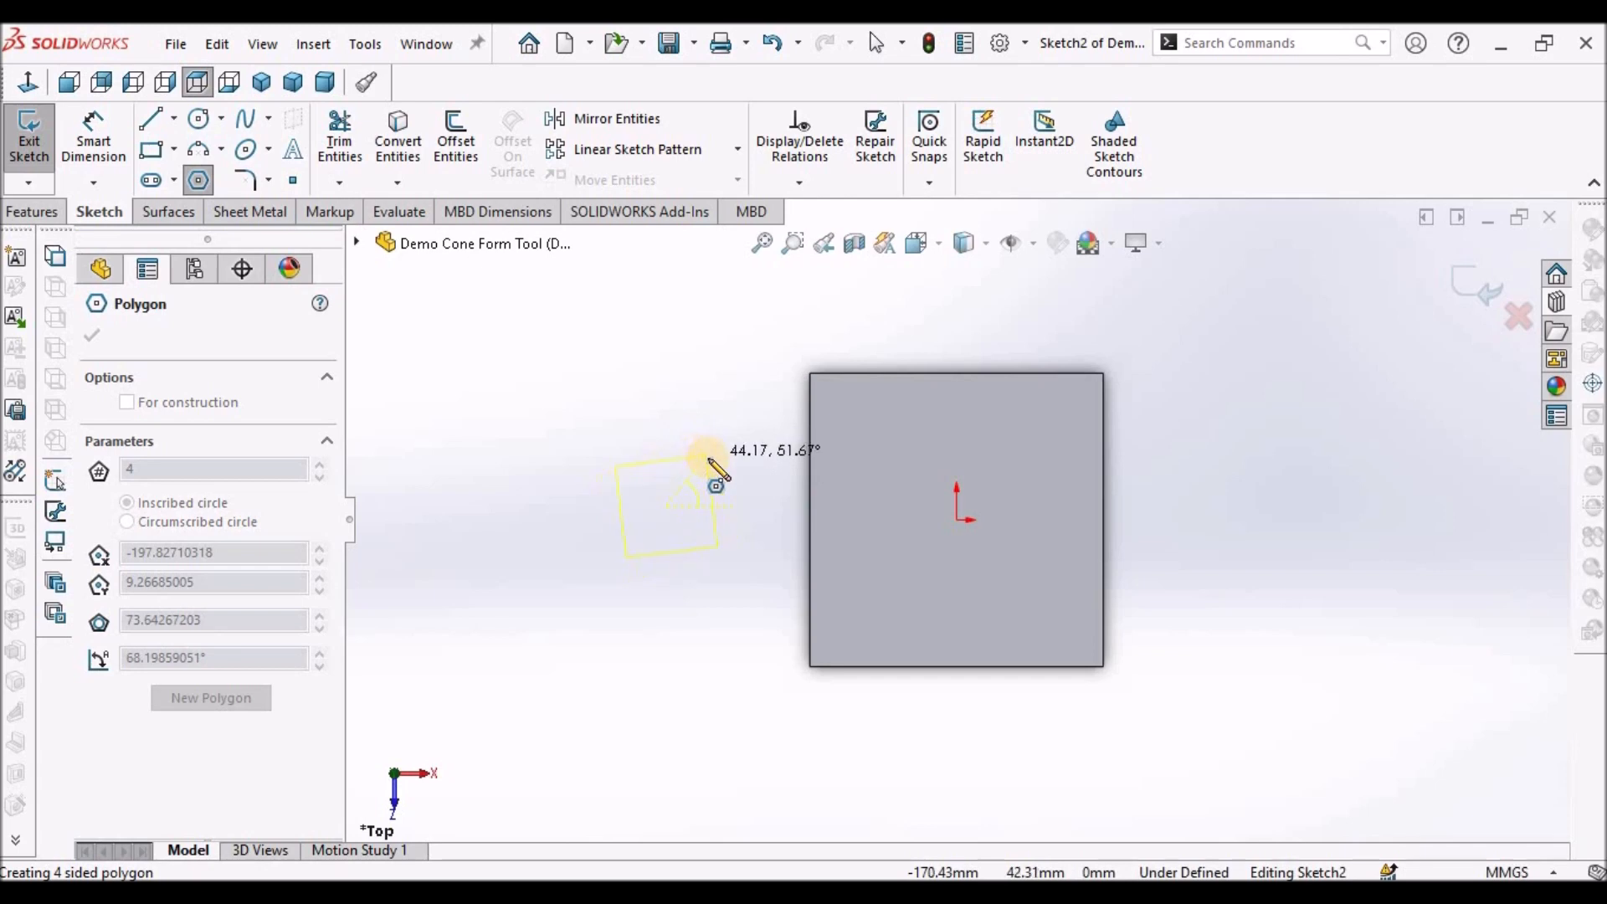
left_click(710, 463)
key("Escape")
scroll(647, 438, "down", 1)
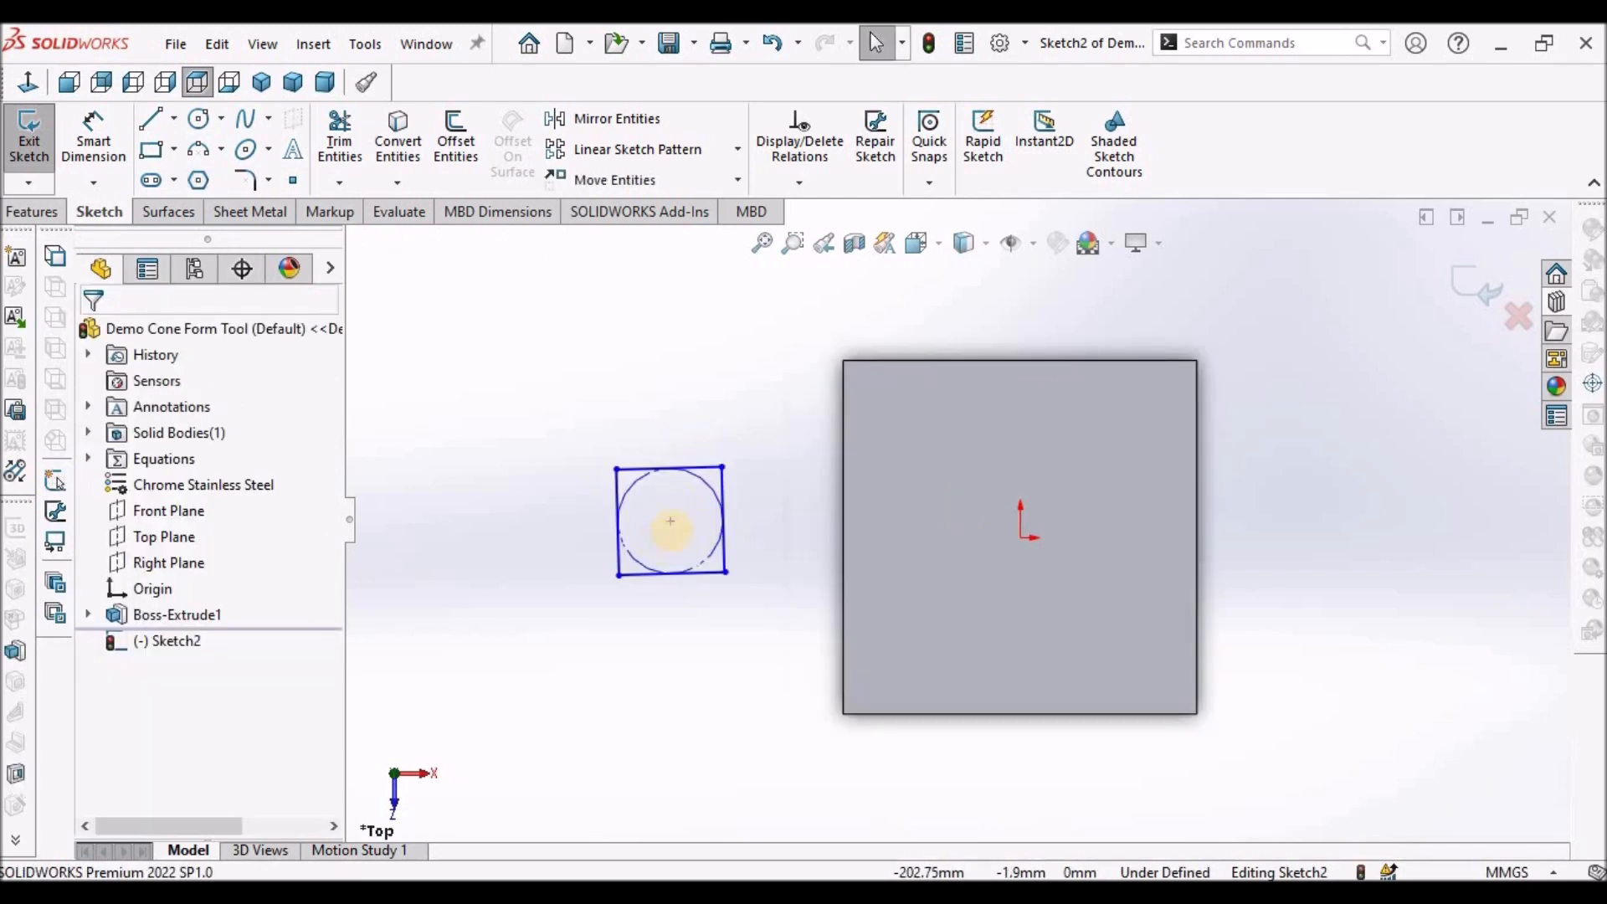
left_click_drag(675, 525, 1021, 542)
key("Escape")
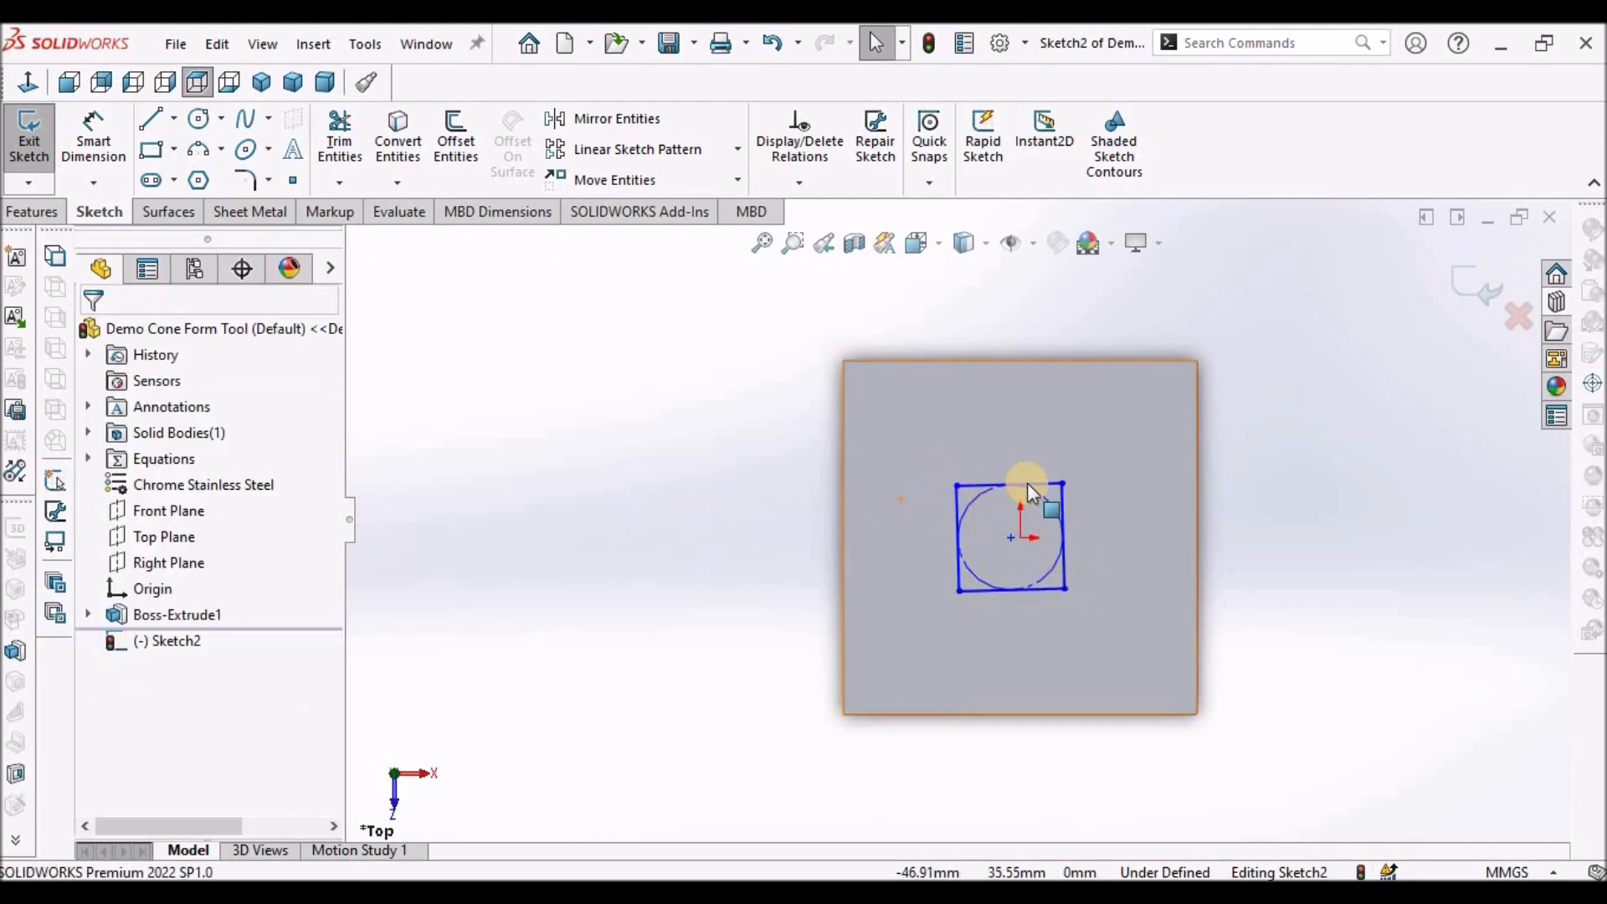
Add a horizontal relation to the upper side of the small square on the plate
left_click(1035, 484)
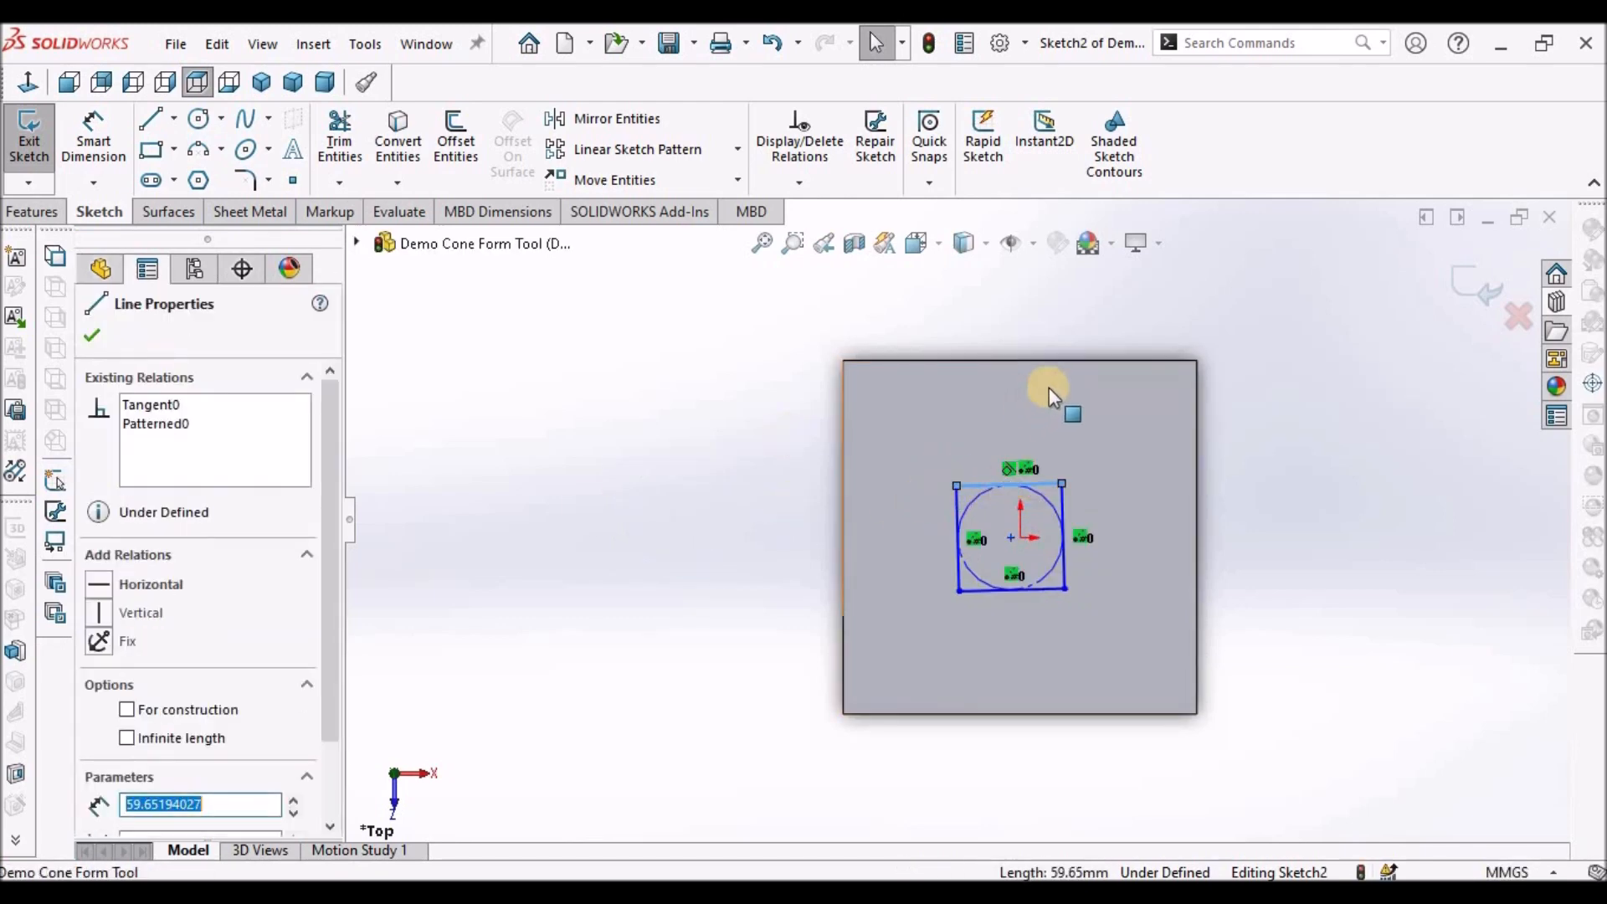
left_click_drag(1115, 380, 942, 604)
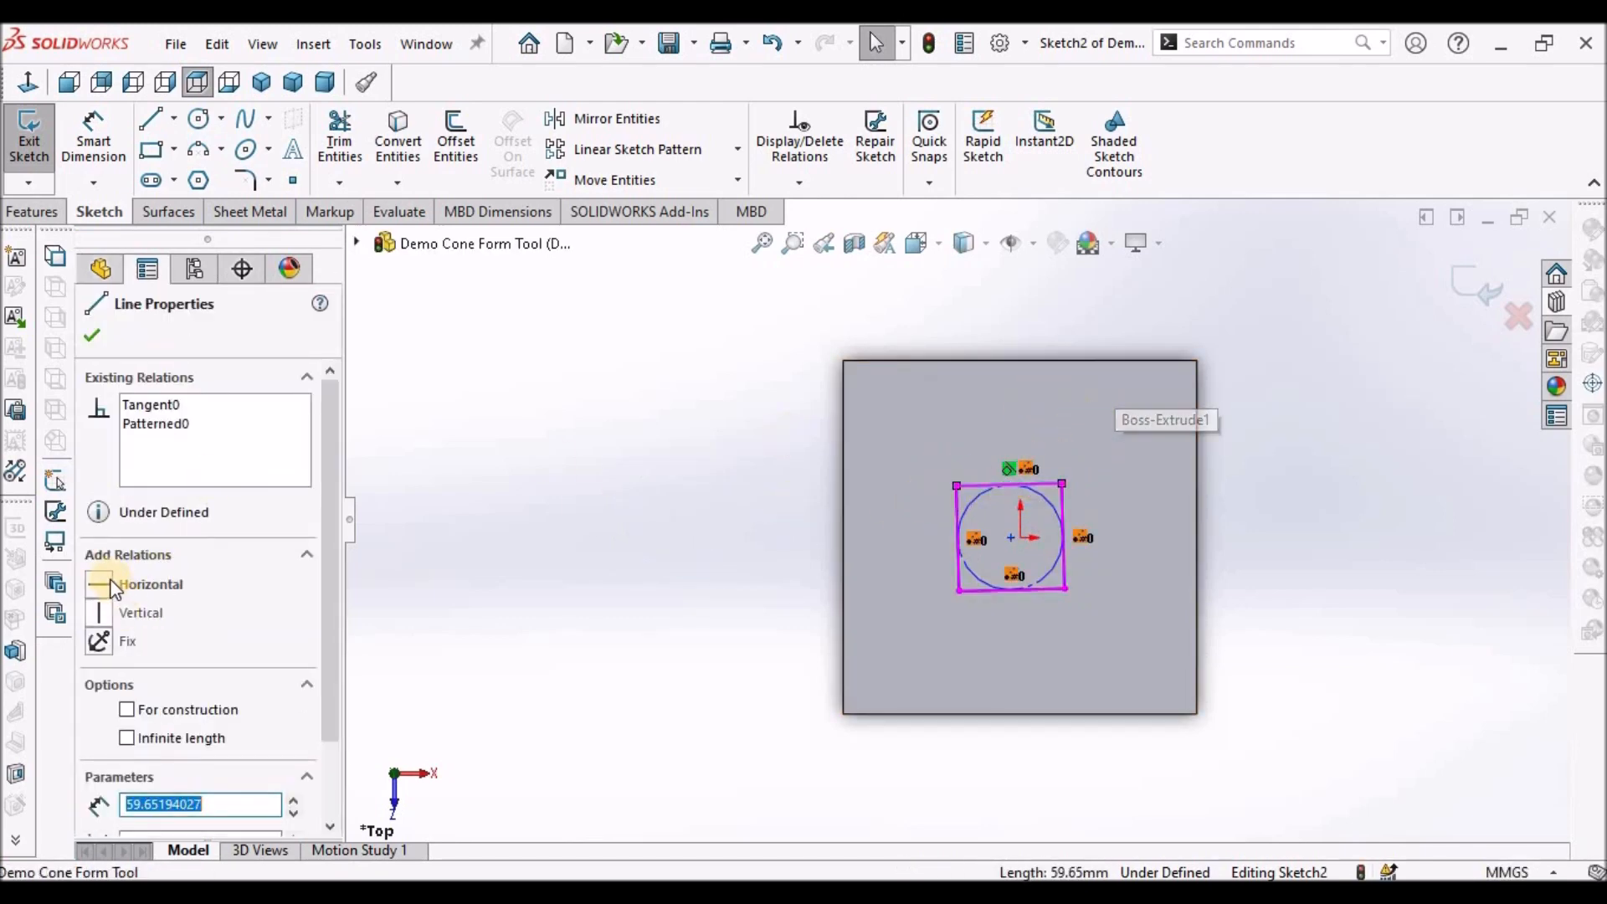
left_click(535, 558)
scroll(983, 544, "down", 1)
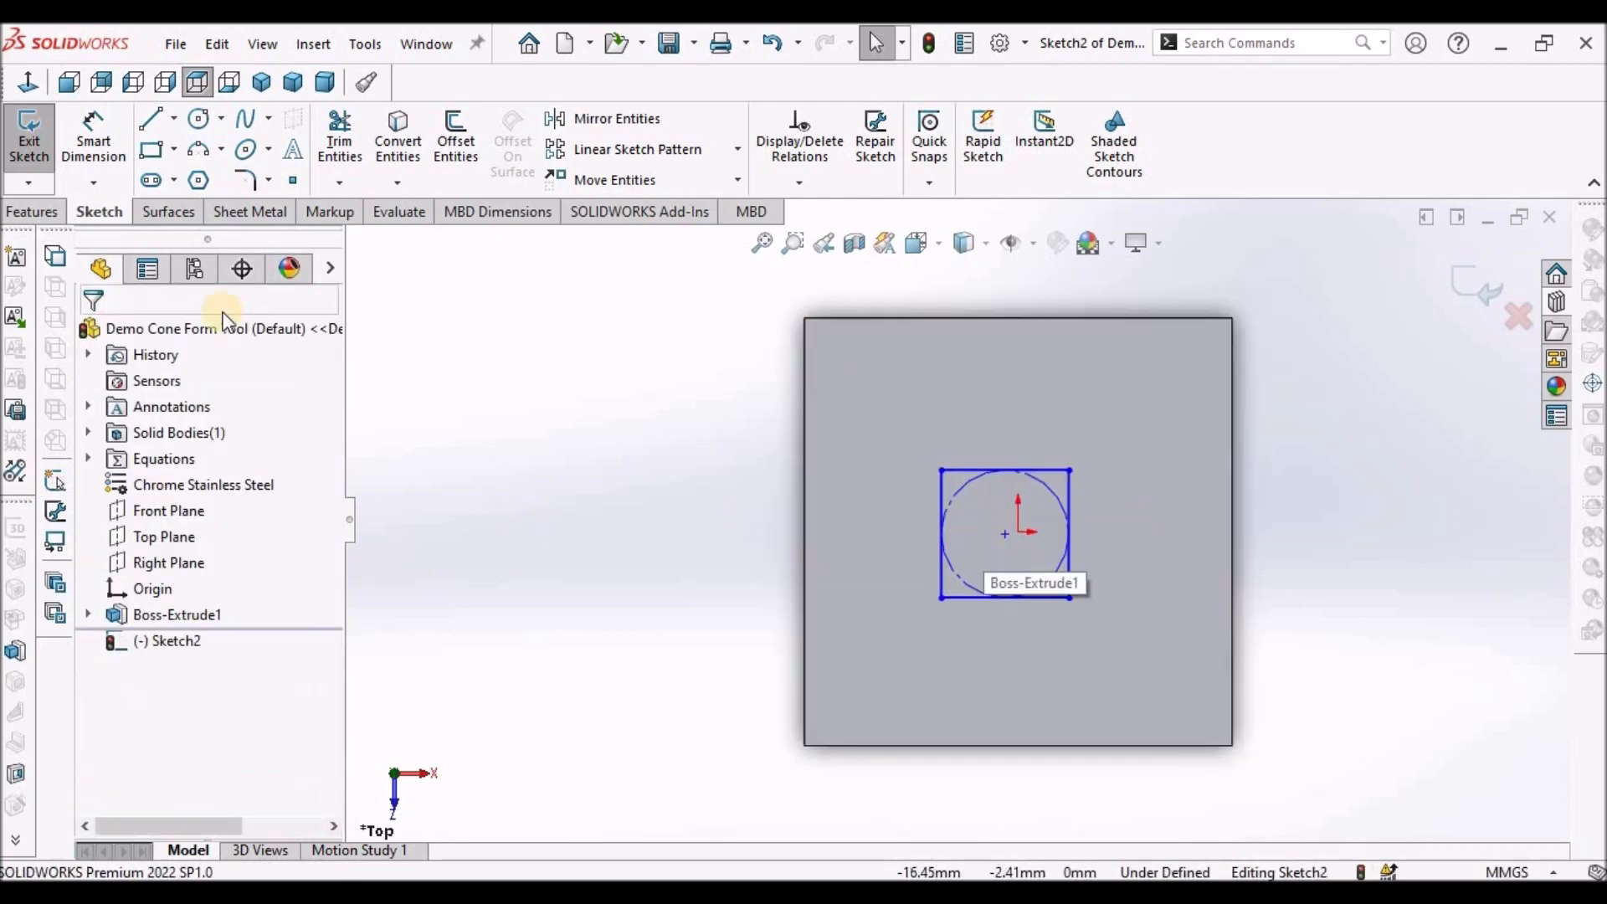
Dimension the lower side of the inner square and set its length to 100 mm
left_click(93, 138)
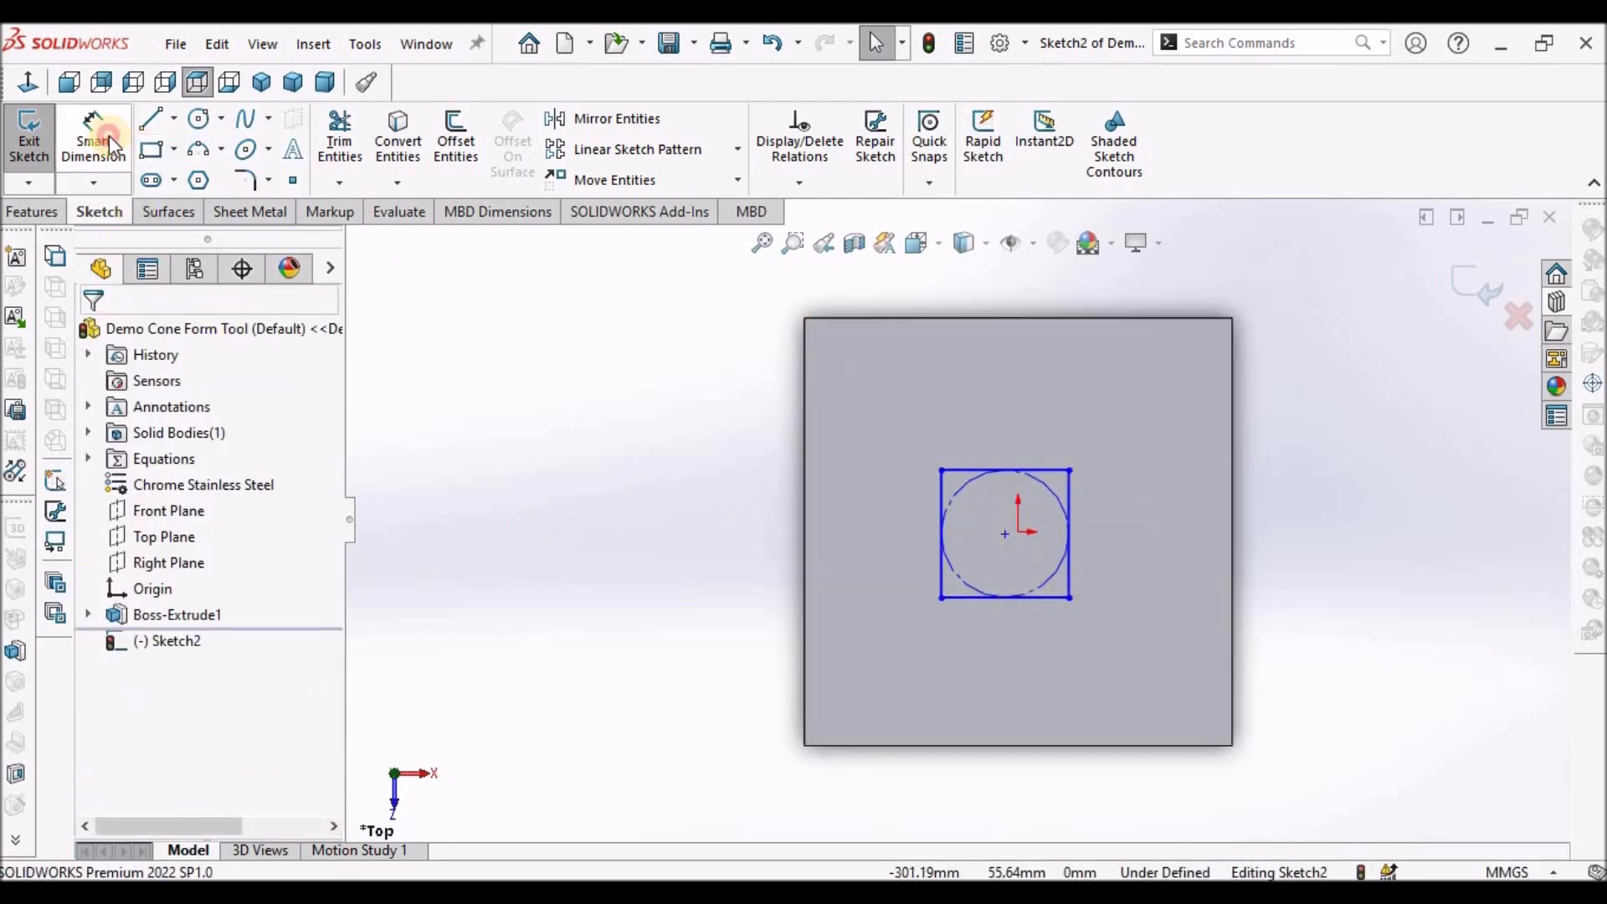
left_click(1053, 599)
left_click(1046, 644)
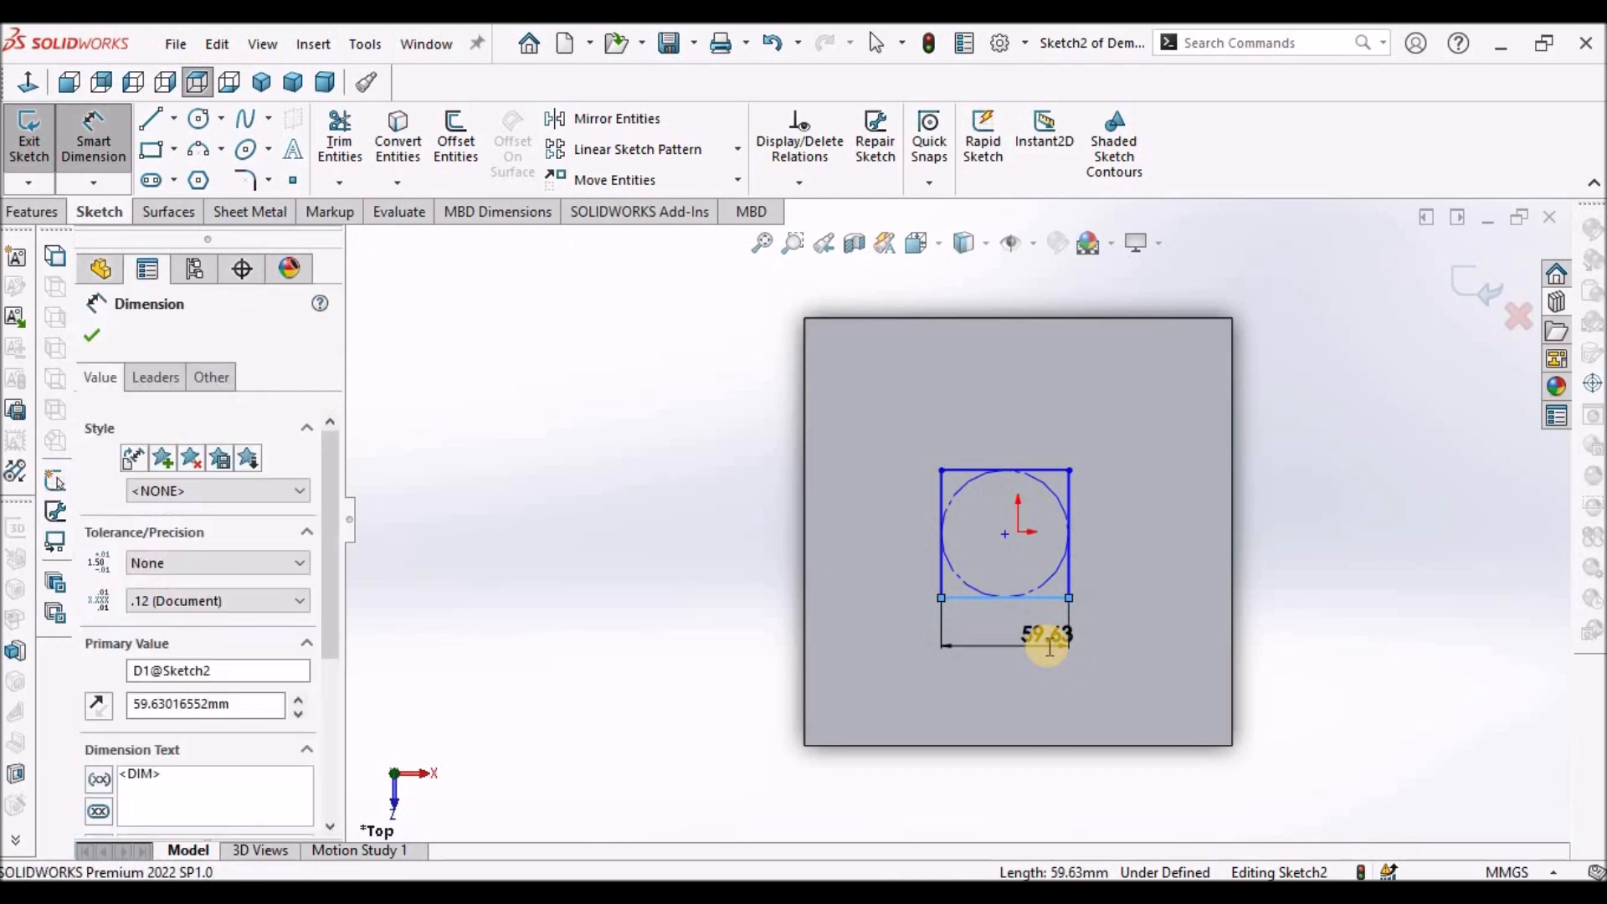
type("100")
key("Return")
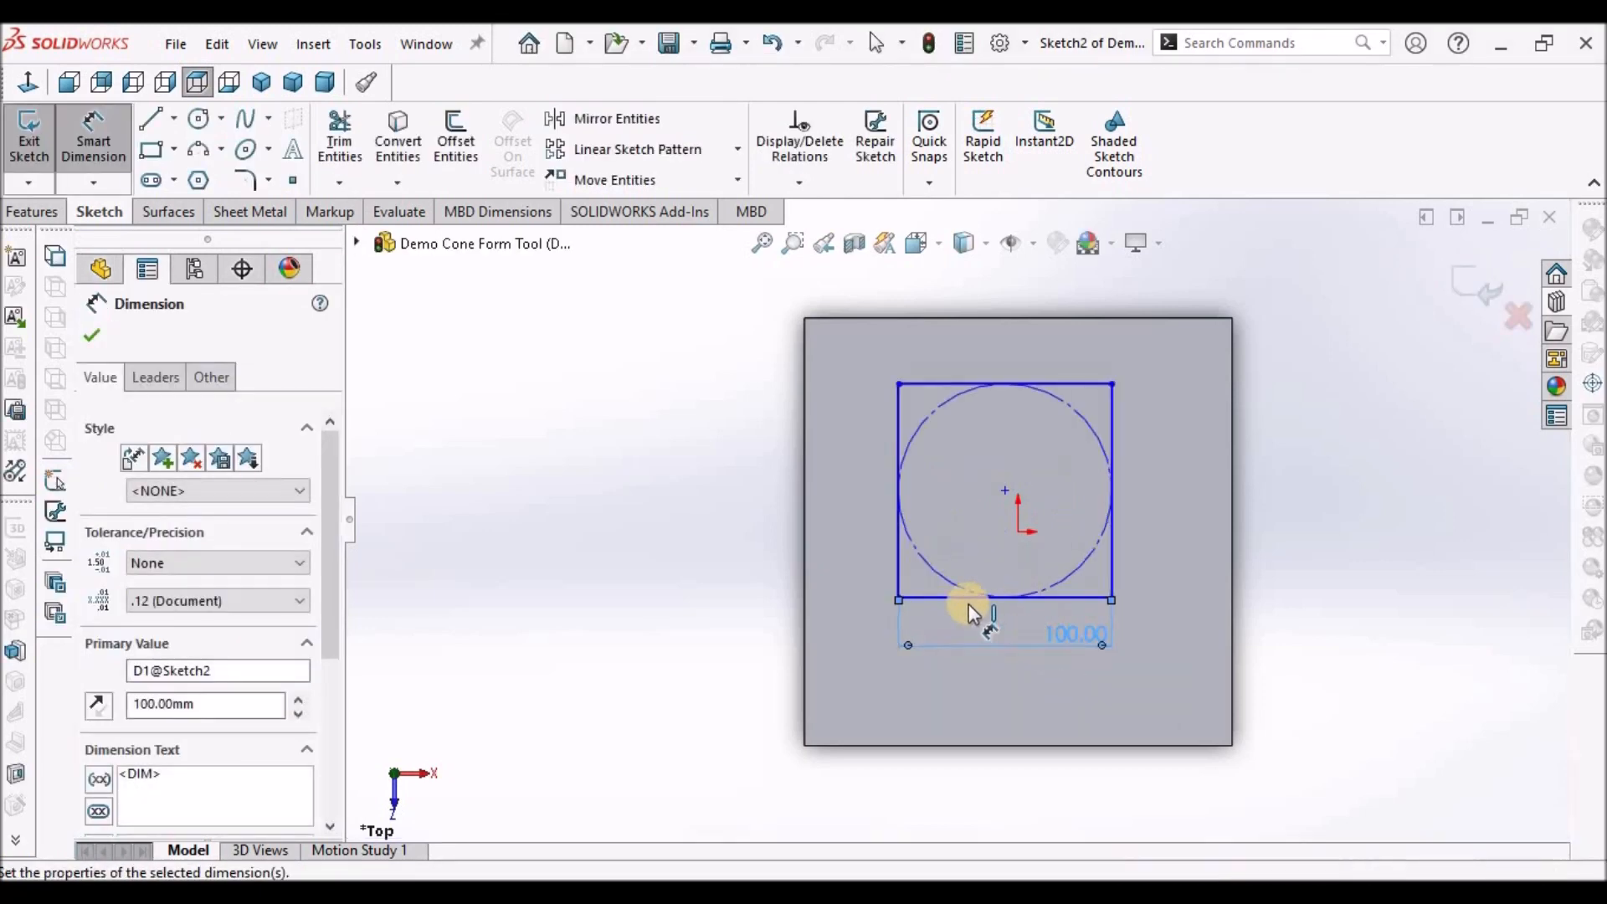
right_click(611, 591)
left_click(669, 655)
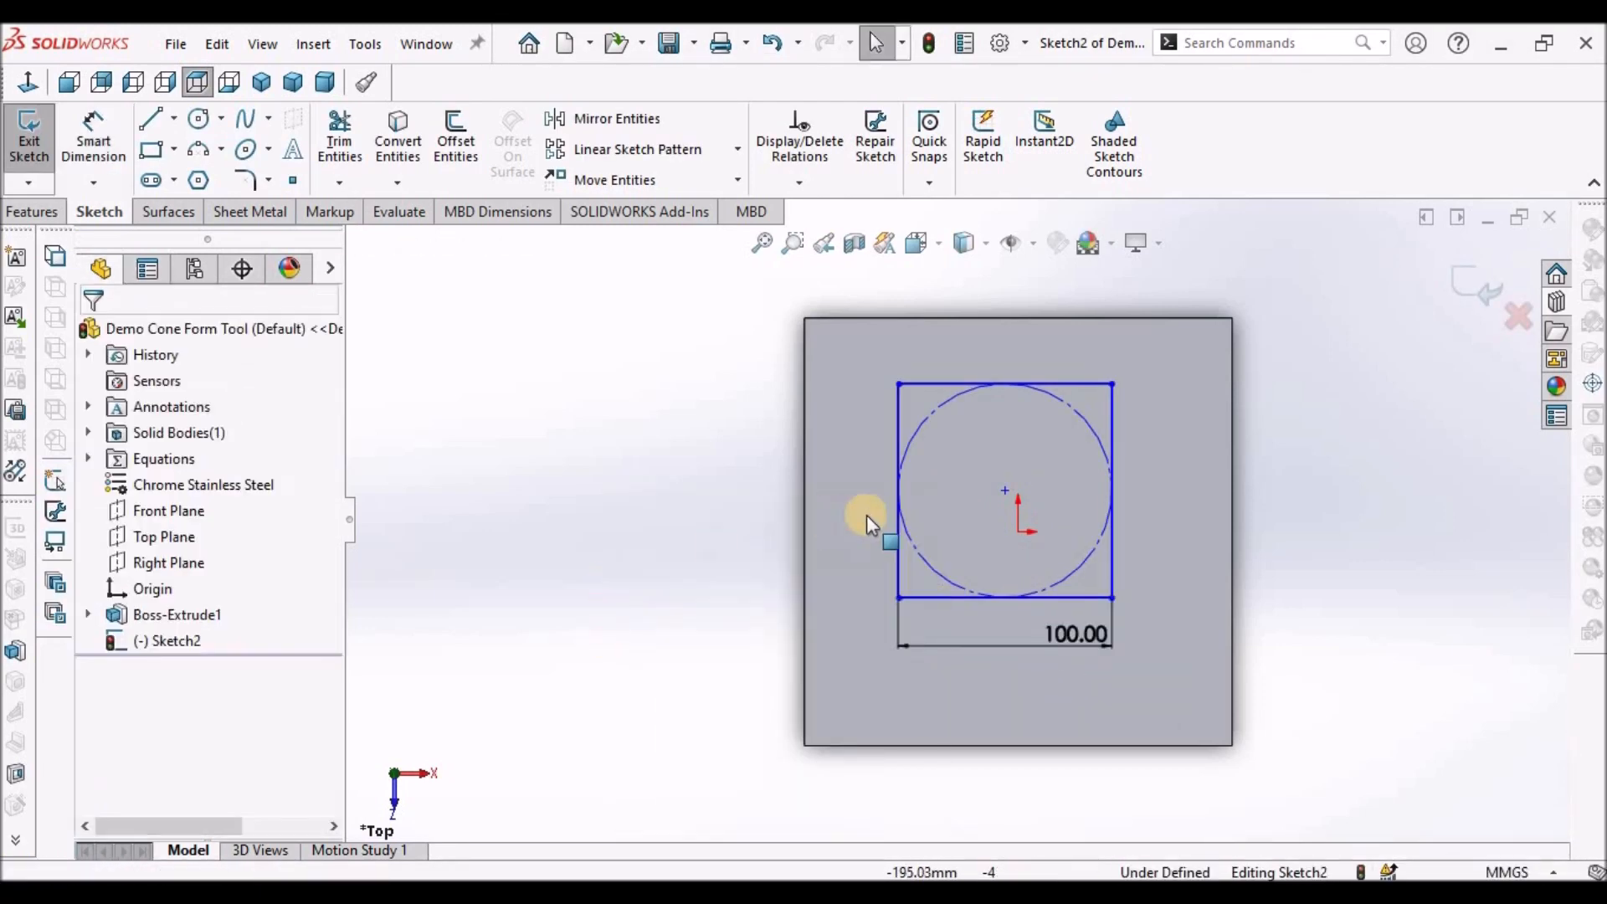
Make the centre of the 100 mm square coincident with the origin and exit the sketch
mouse_move(1002, 492)
left_mouse_down()
mouse_move(1021, 527)
mouse_move(995, 526)
left_mouse_up()
left_click(629, 590)
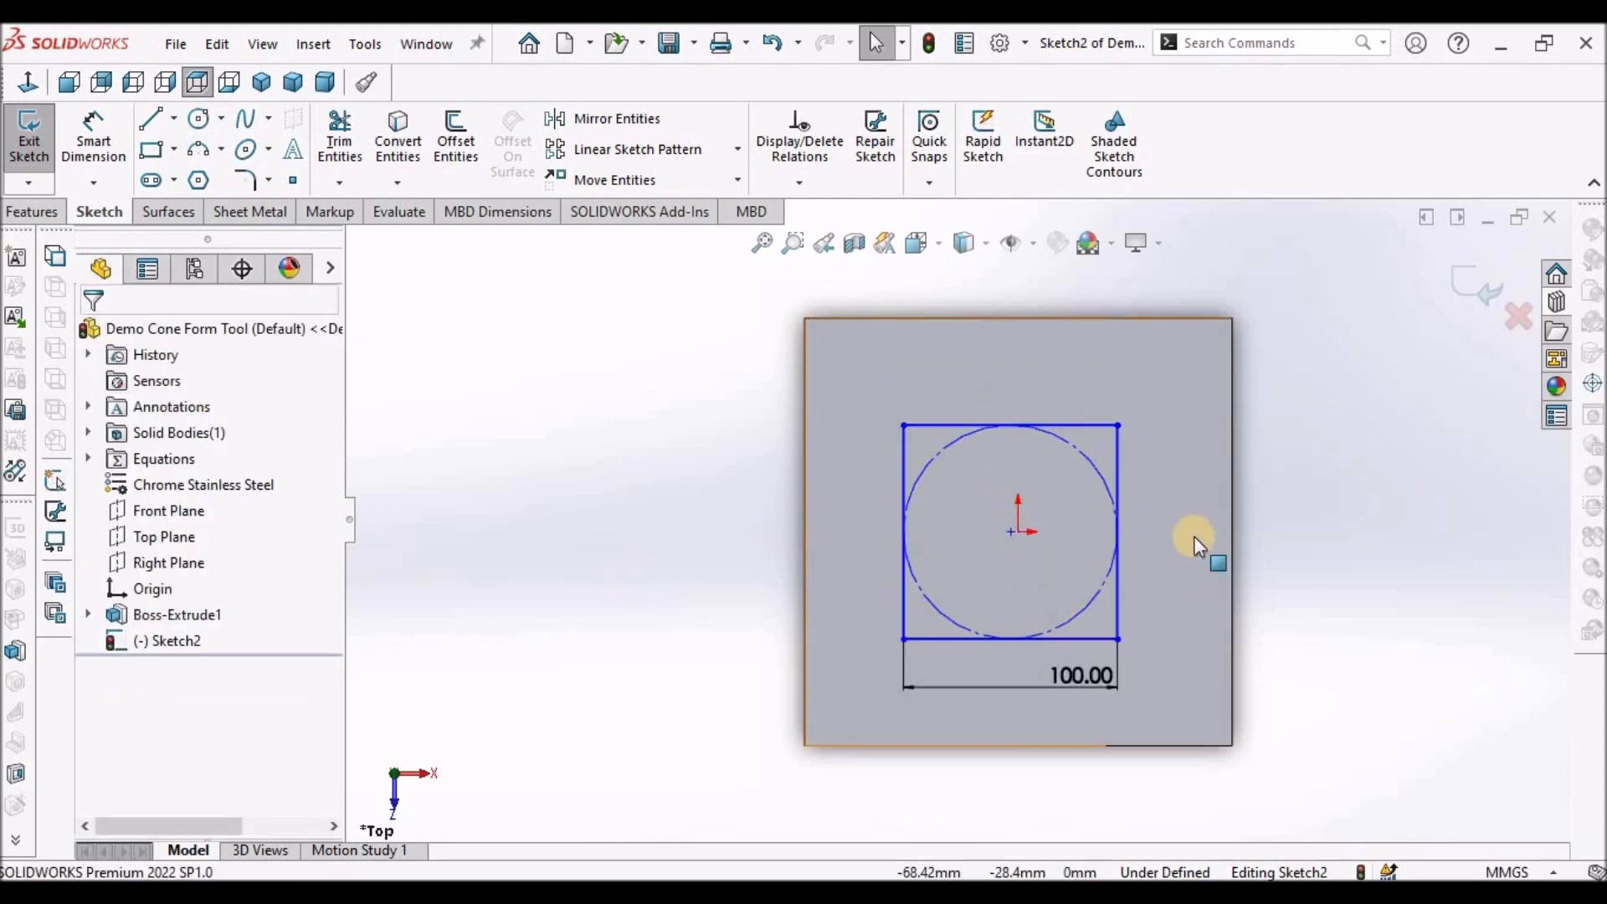
scroll(994, 550, "down", 5)
left_click(946, 510)
left_click(930, 511, "ctrl")
left_click(98, 775)
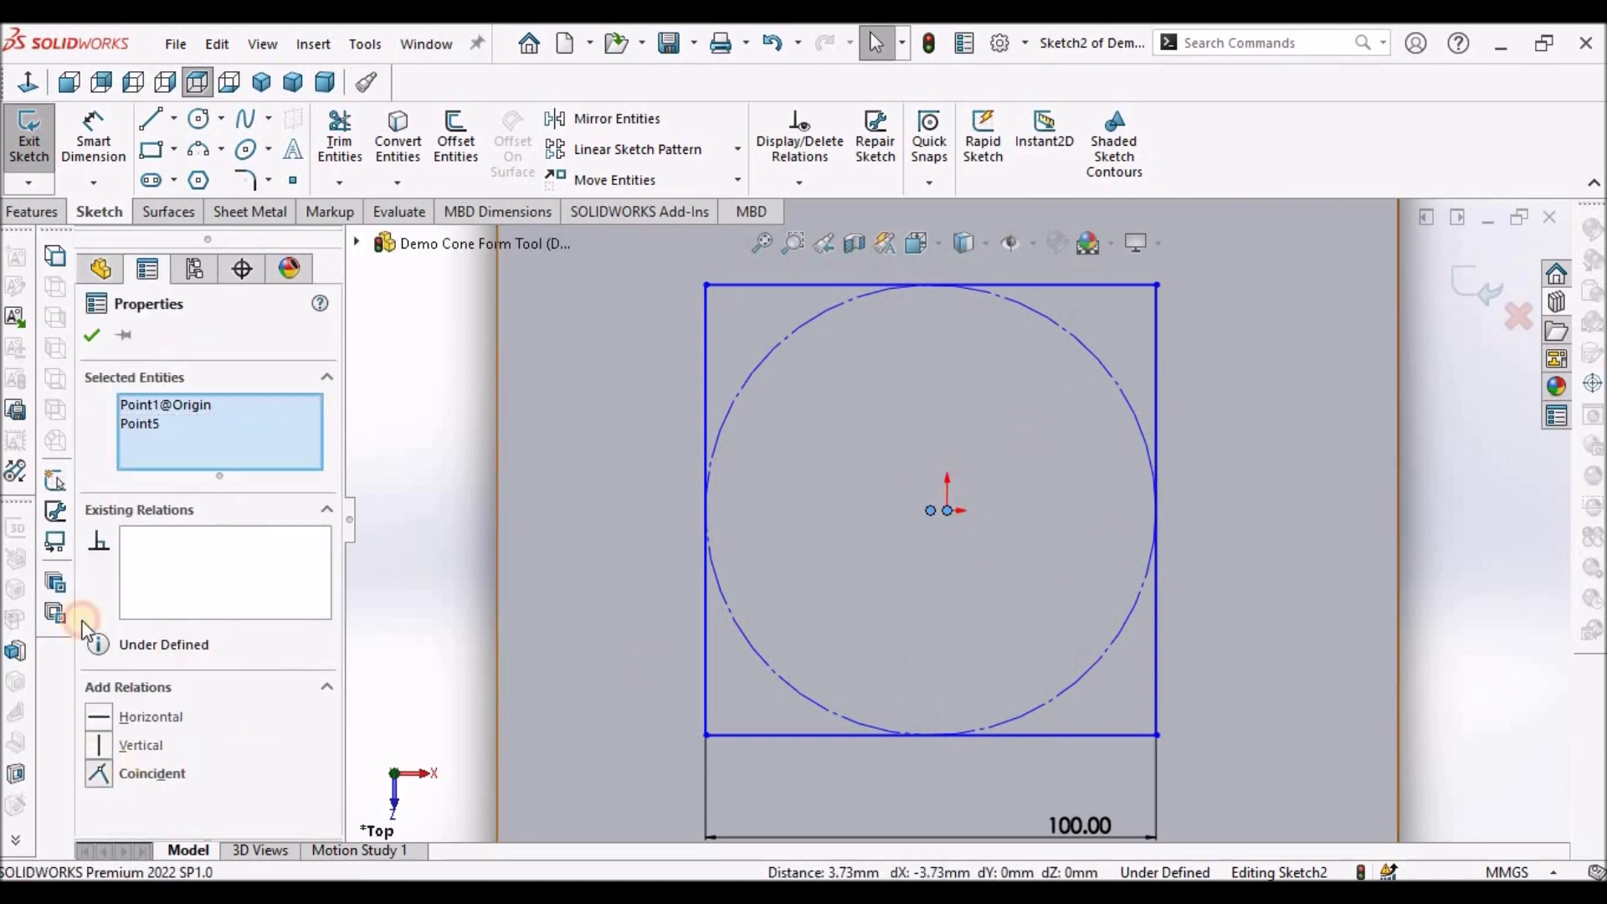
left_click(169, 347)
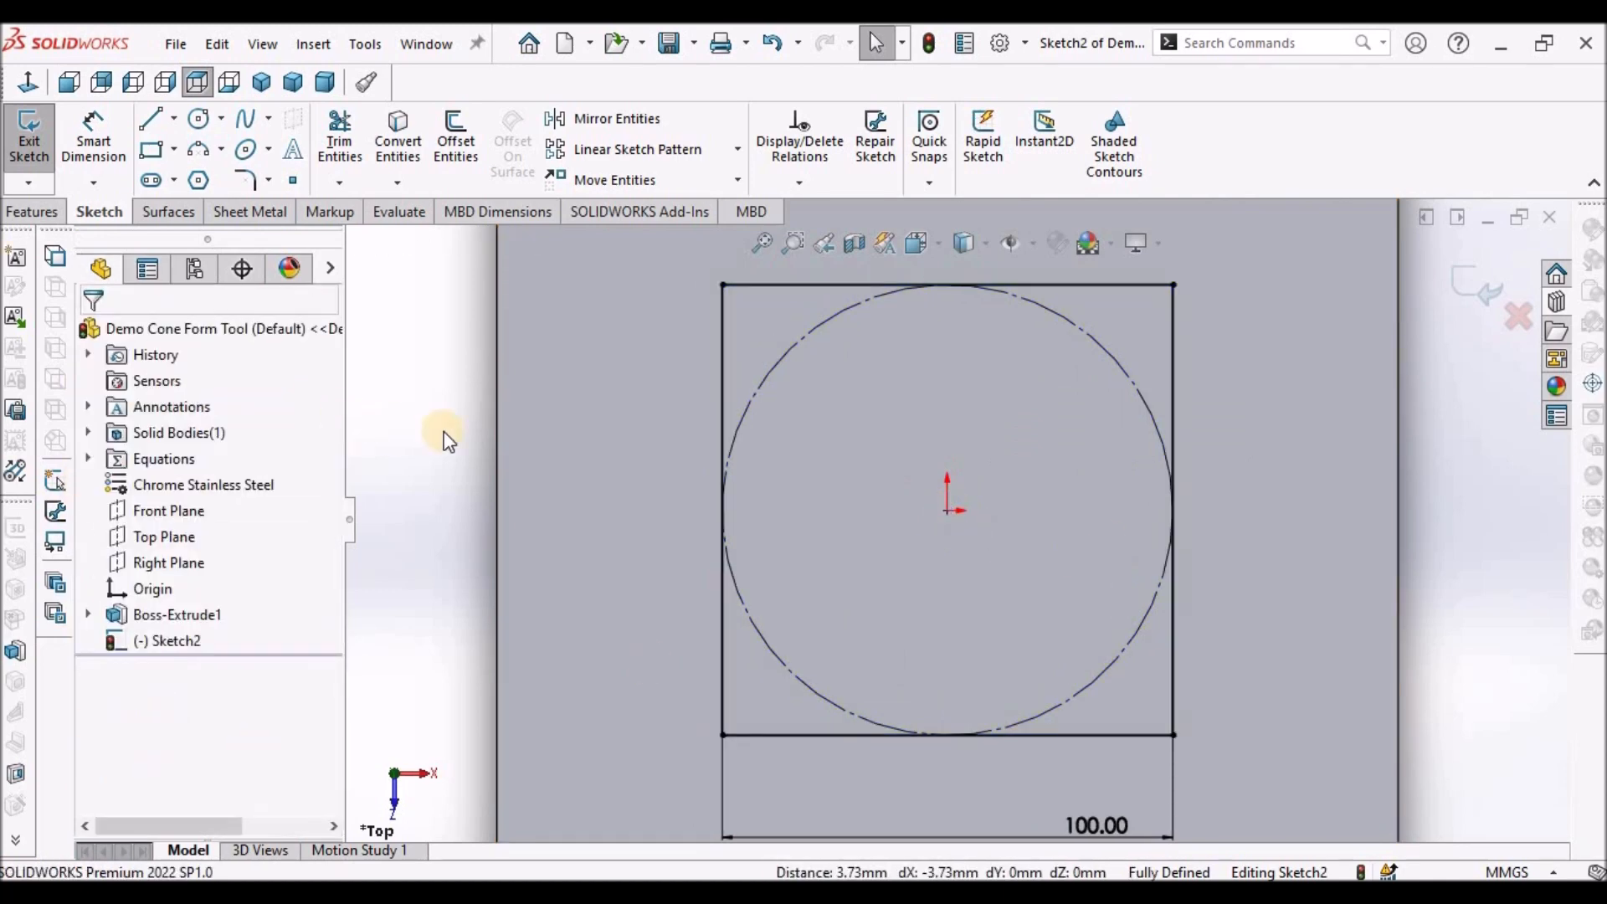
key("f")
left_click(1499, 293)
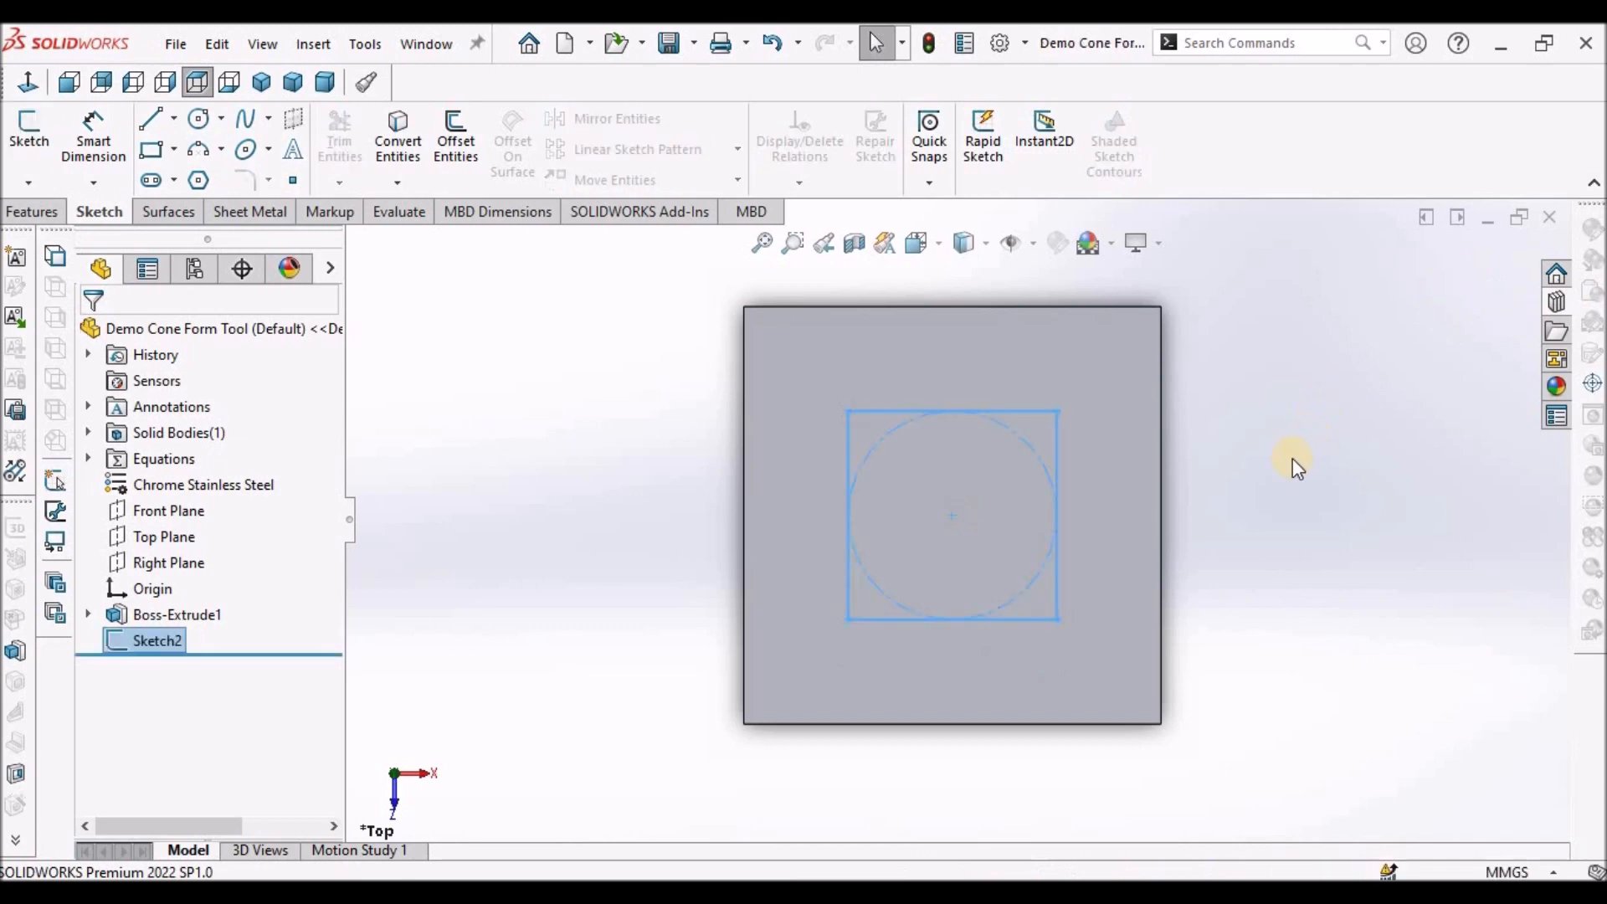
Create a reference plane offset 40 mm above the plate's upper face
middle_click_drag(1167, 357, 1153, 267)
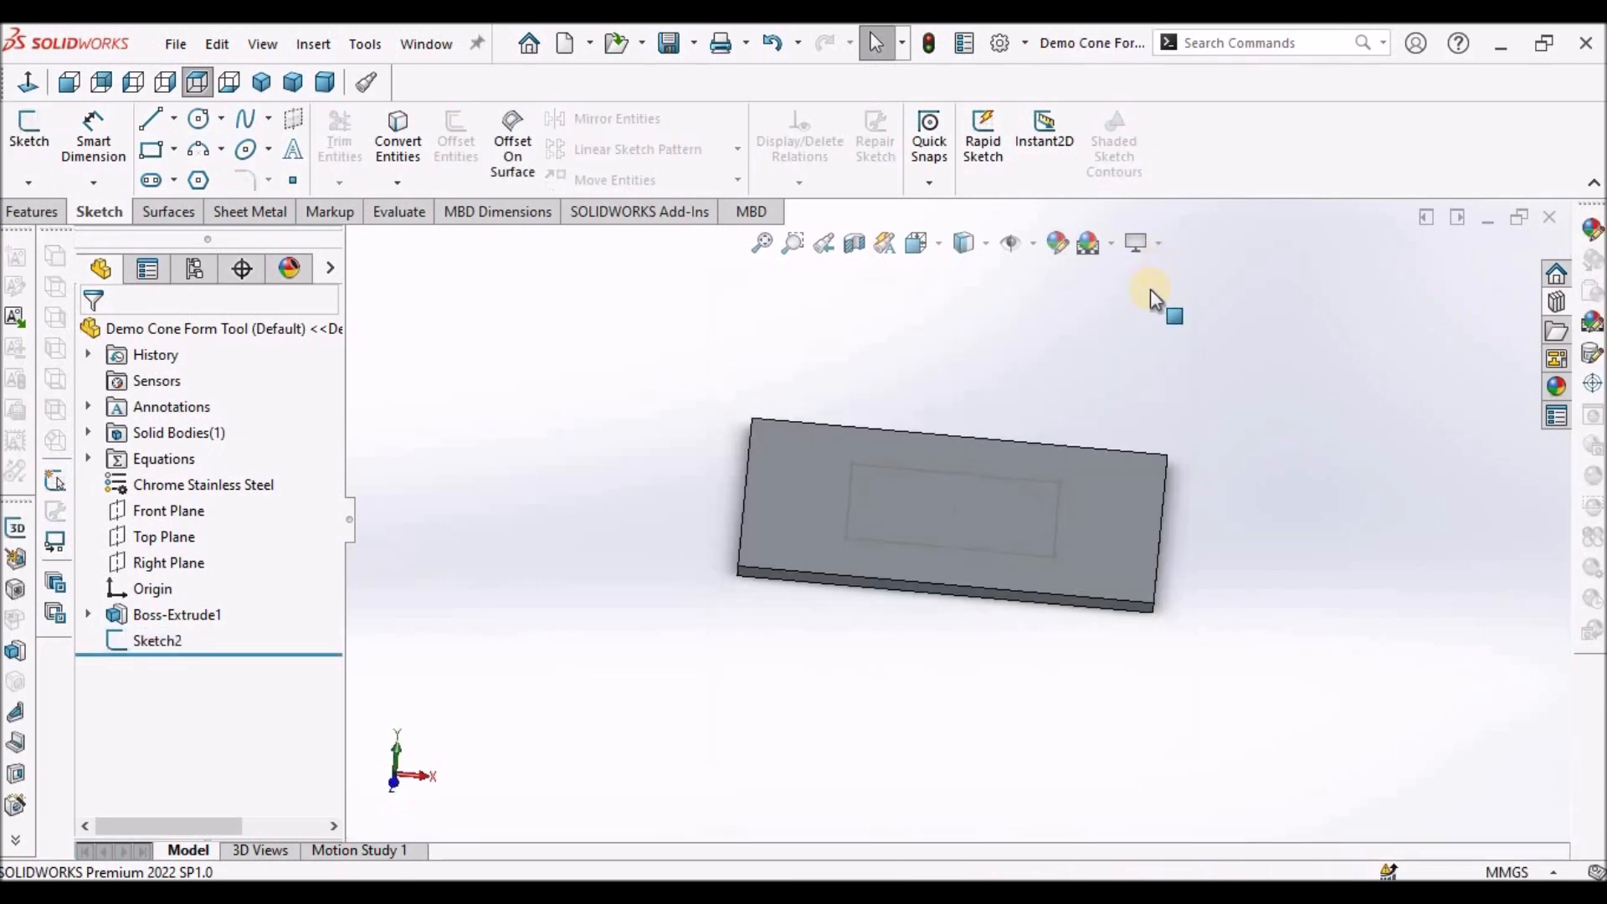
scroll(1068, 464, "up", 1)
middle_click_drag(1067, 464, 998, 477)
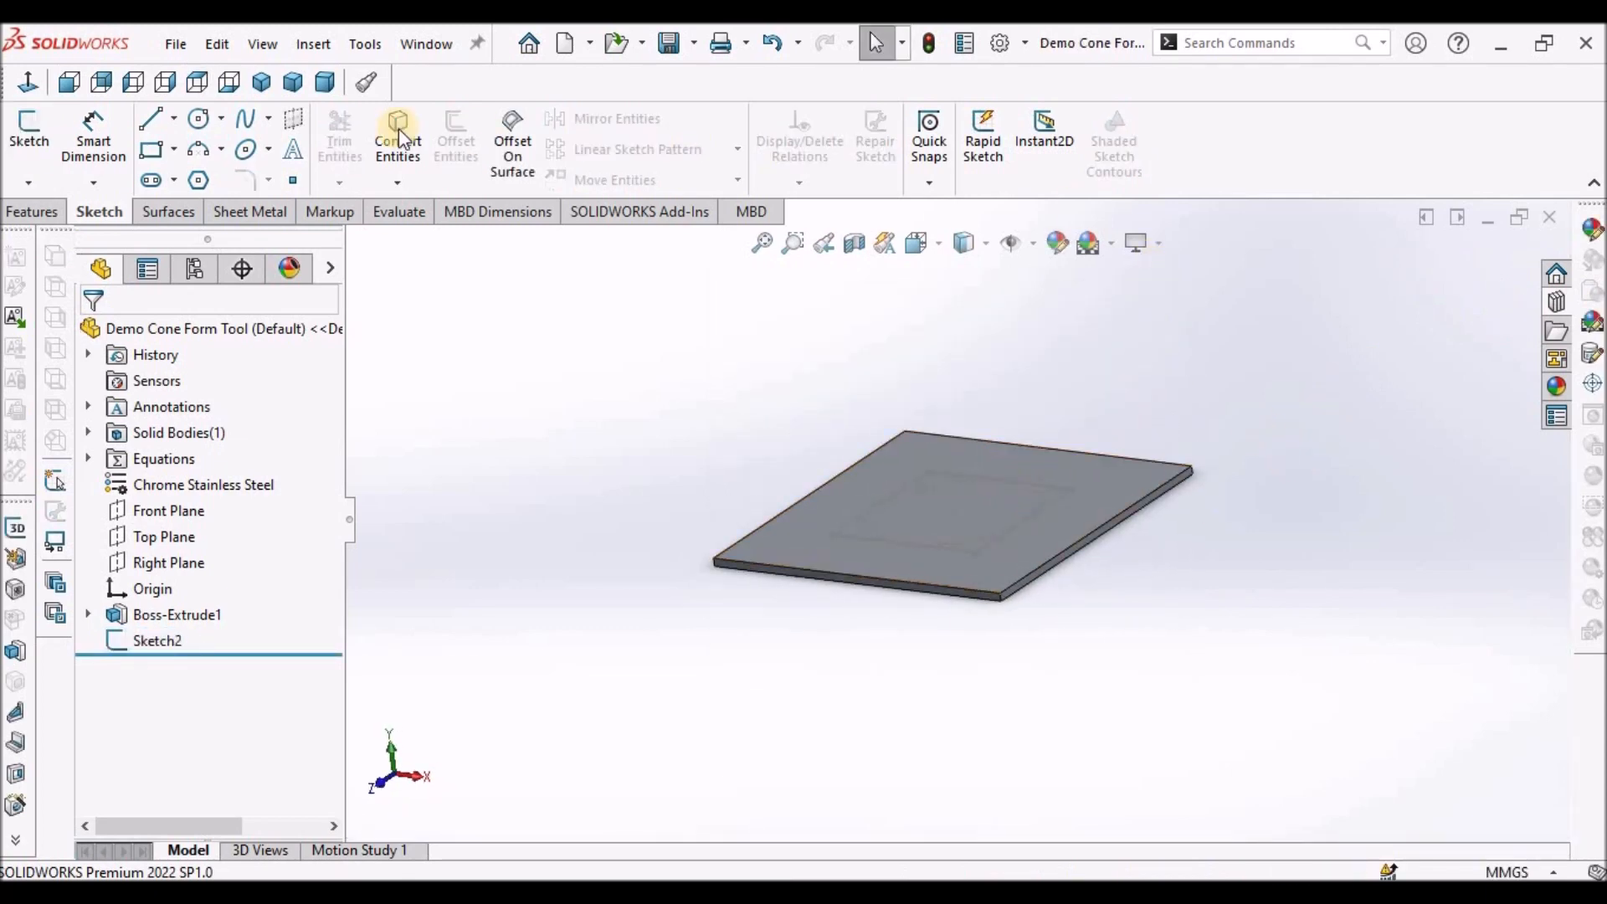
left_click(32, 211)
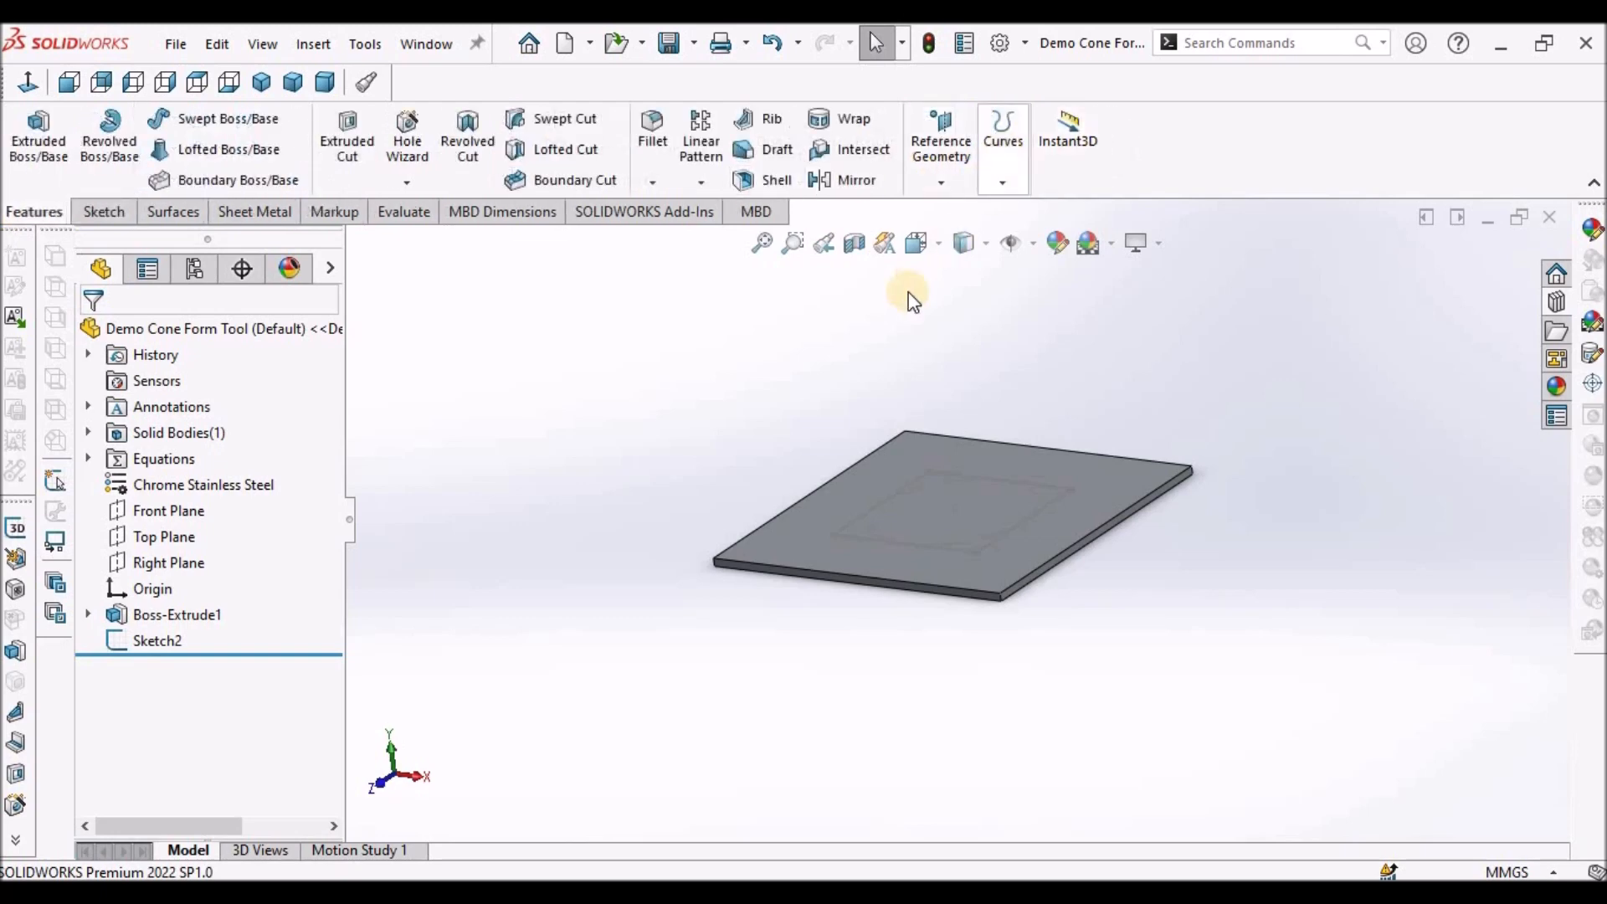
left_click(942, 144)
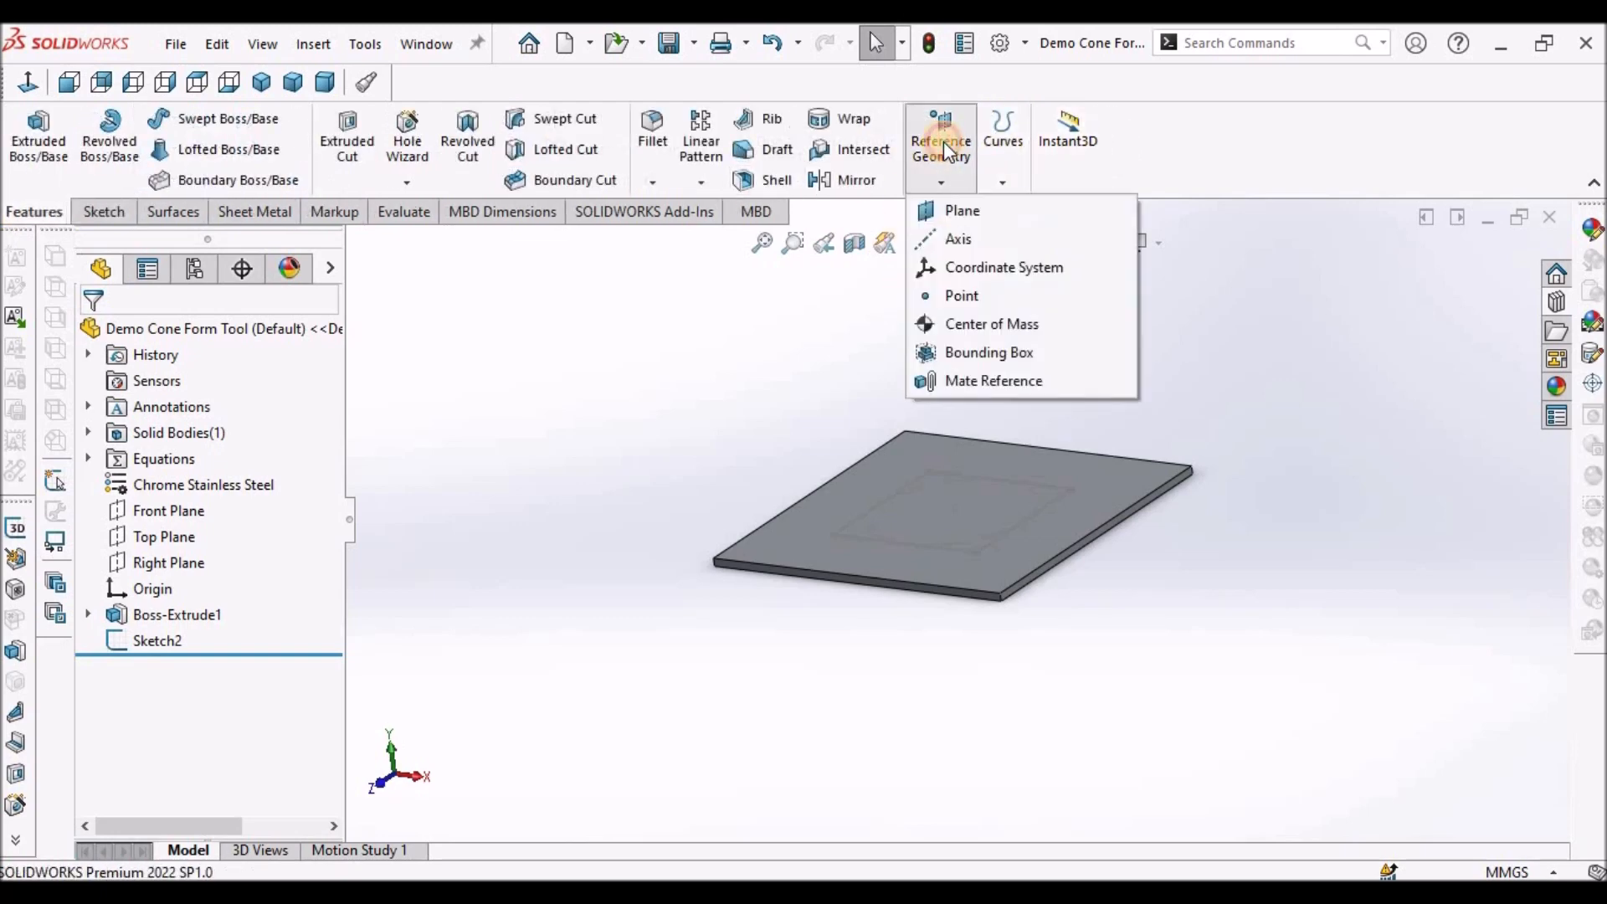
left_click(963, 210)
left_click(1005, 457)
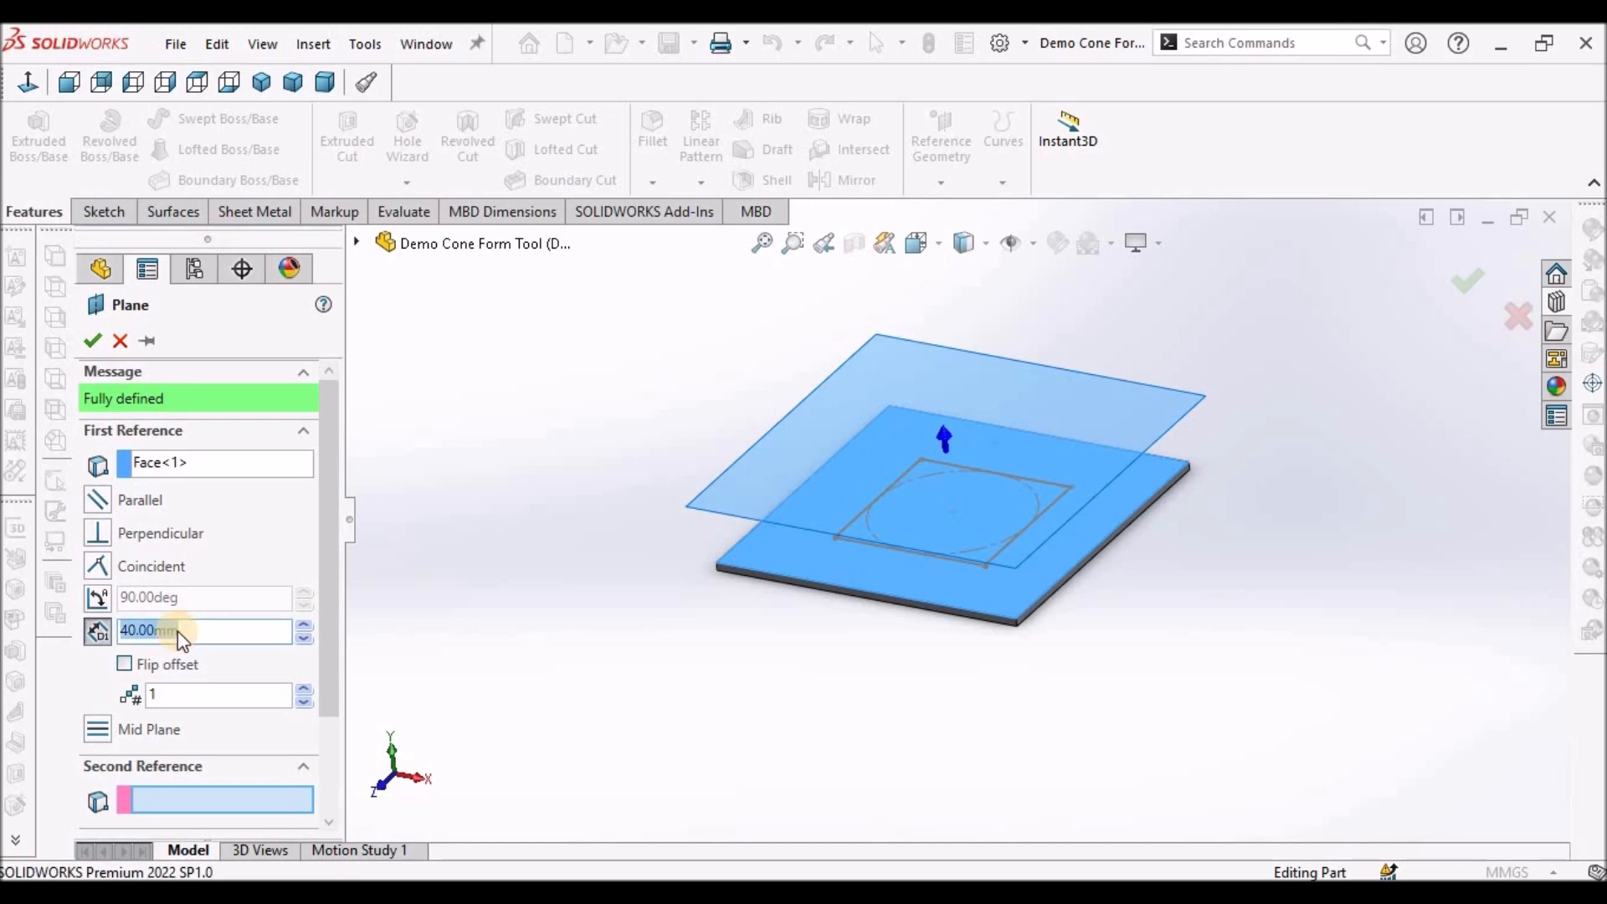
left_click(93, 340)
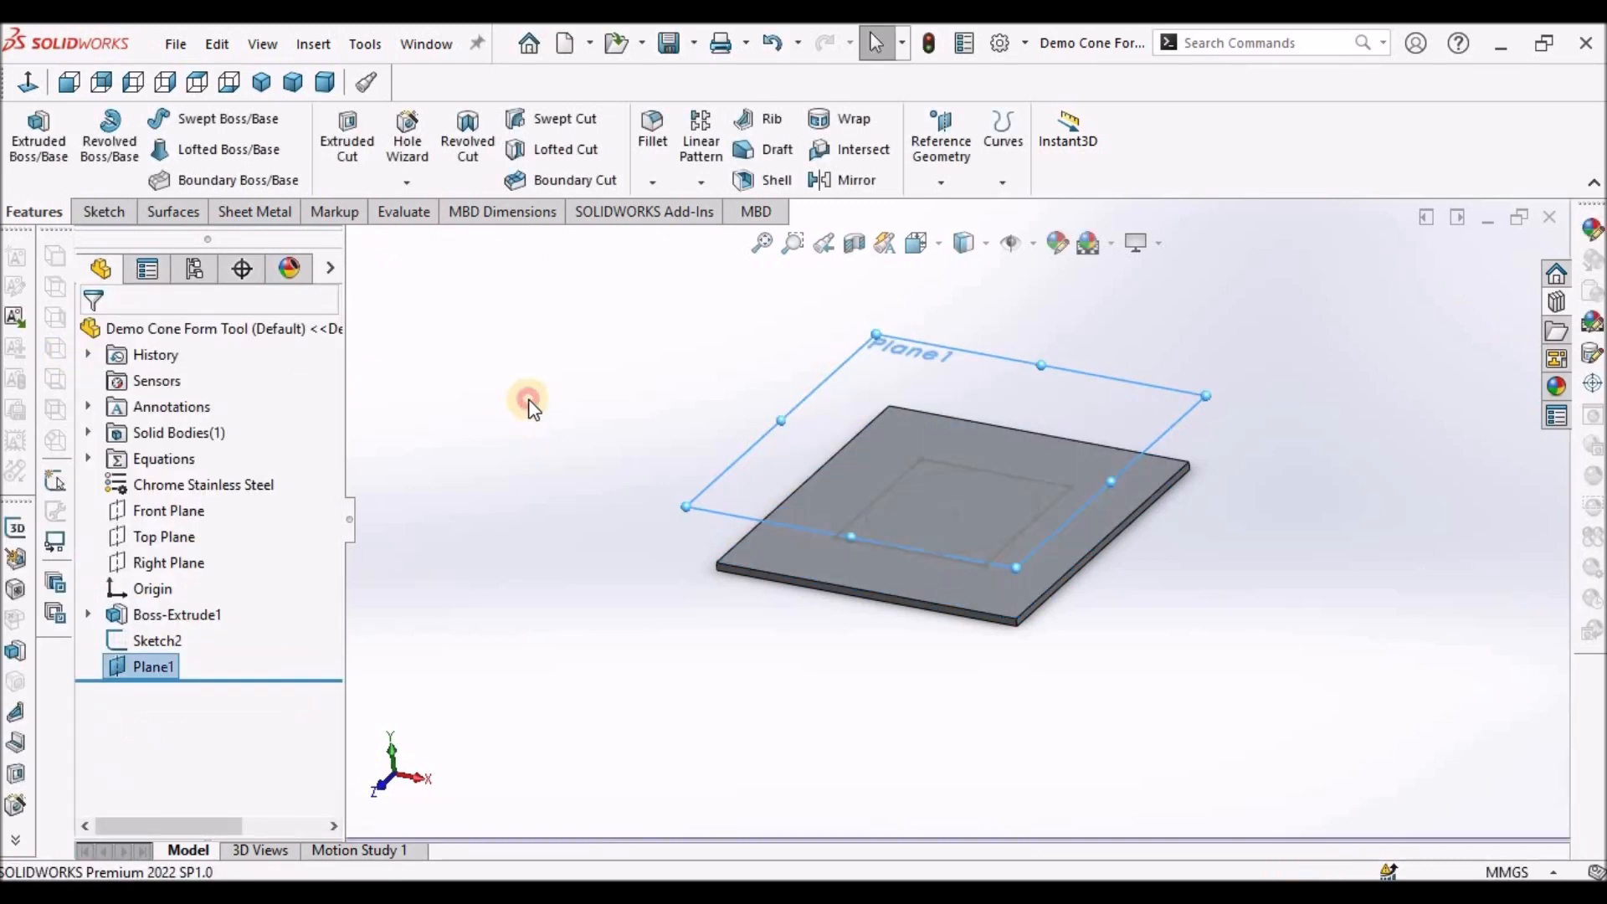
Start a sketch on the offset plane and draw a four-sided inscribed-circle polygon beside the plate, about 59 mm per side
middle_click_drag(777, 376, 729, 339)
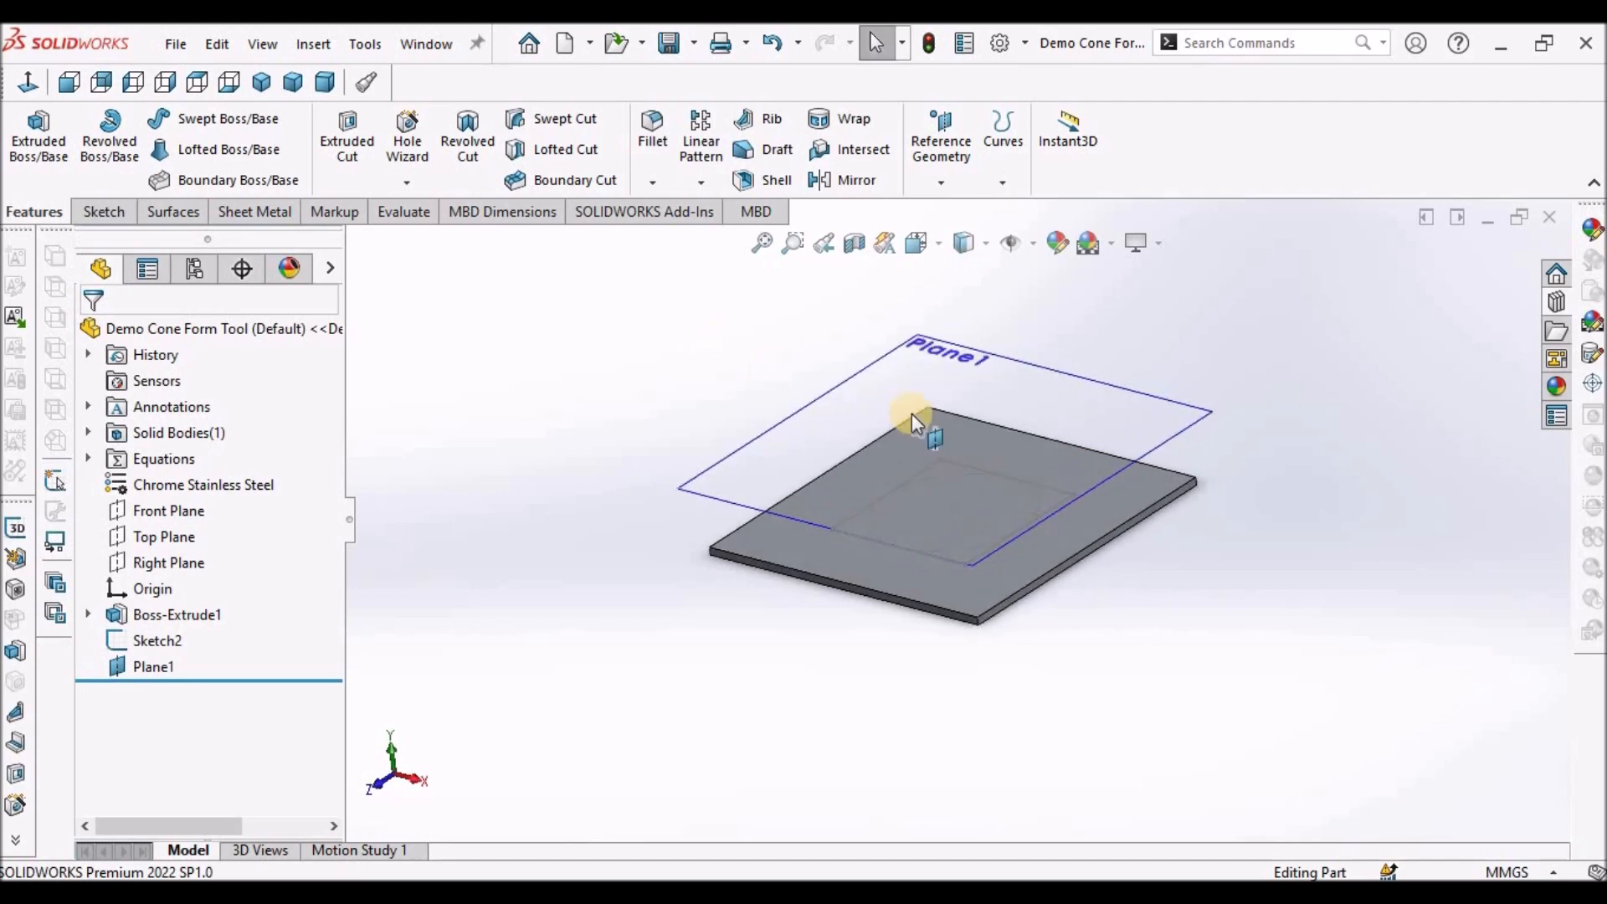
left_click(1135, 411)
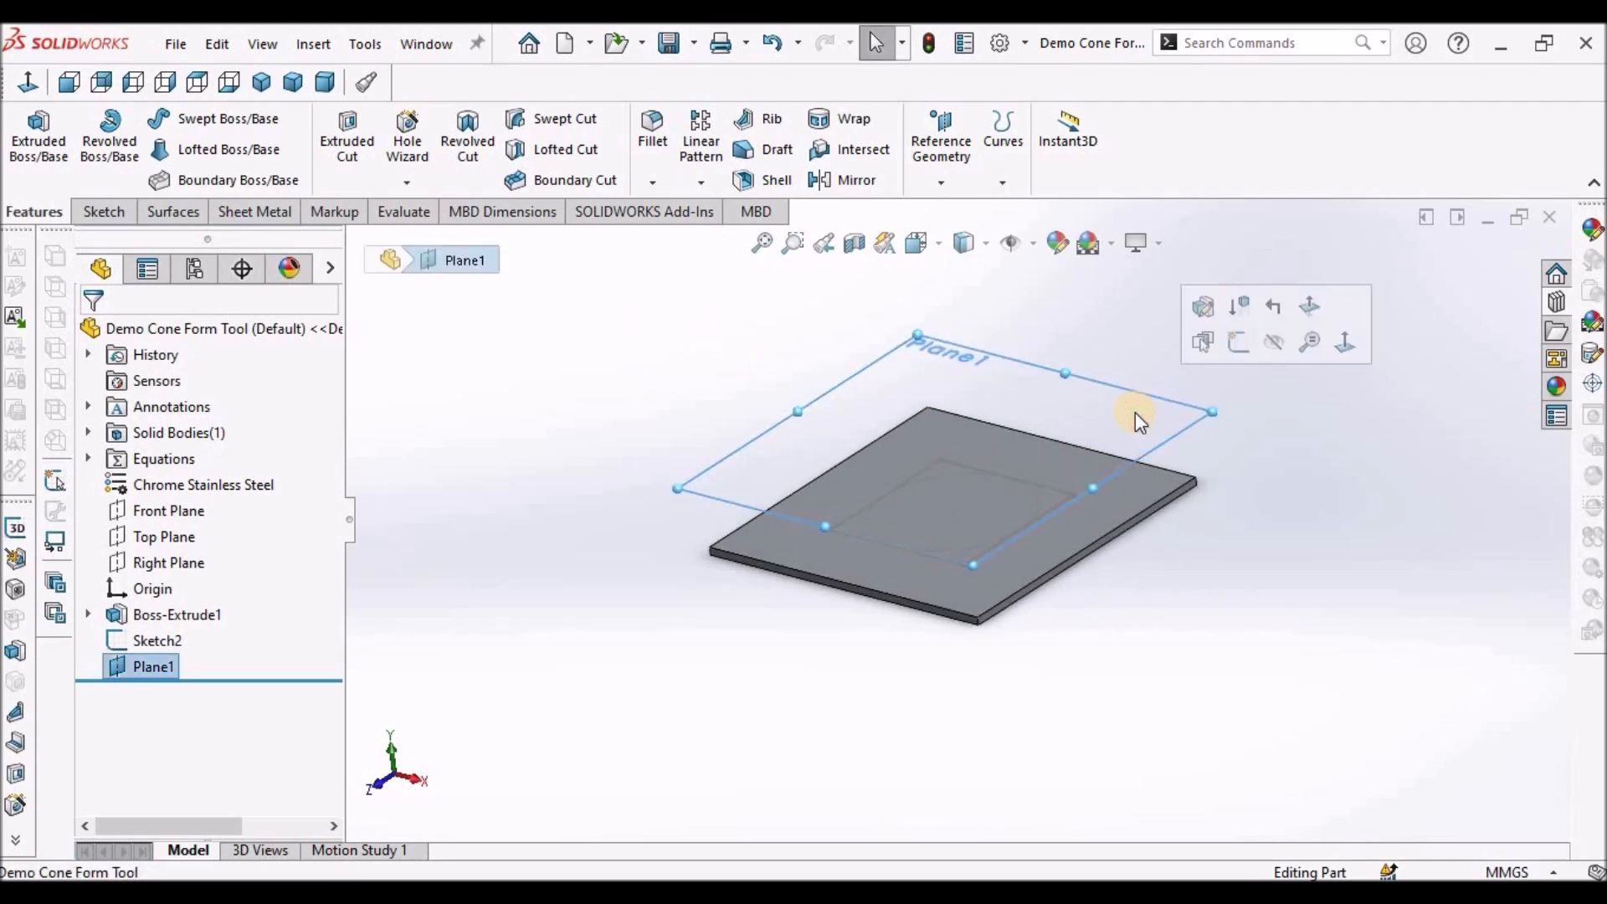
left_click(105, 212)
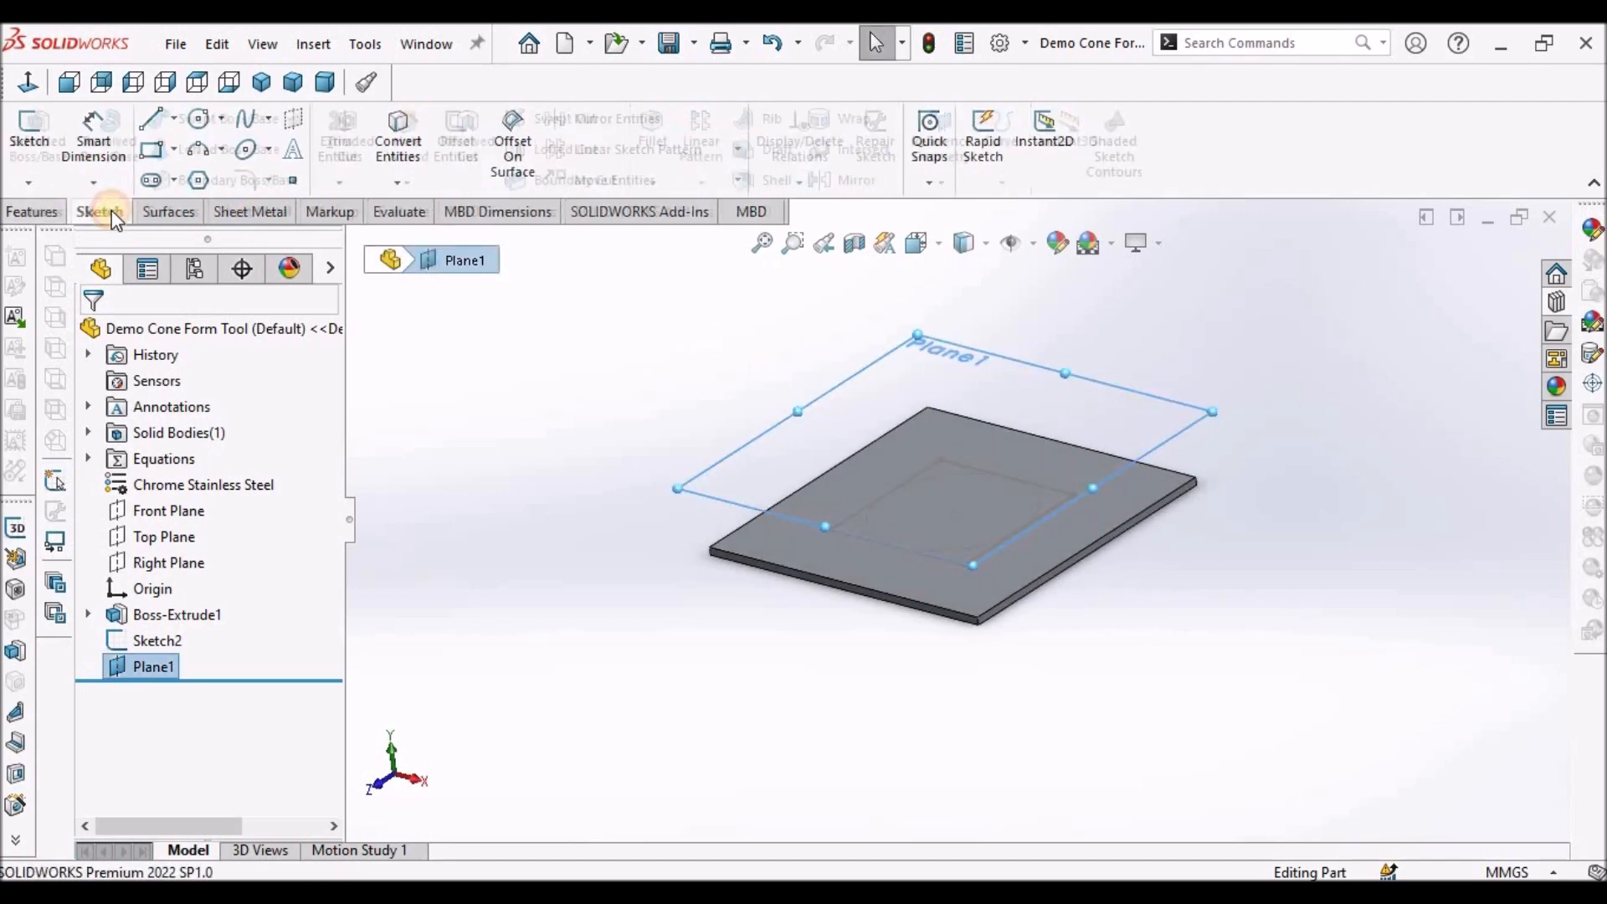
left_click(25, 134)
left_click(197, 180)
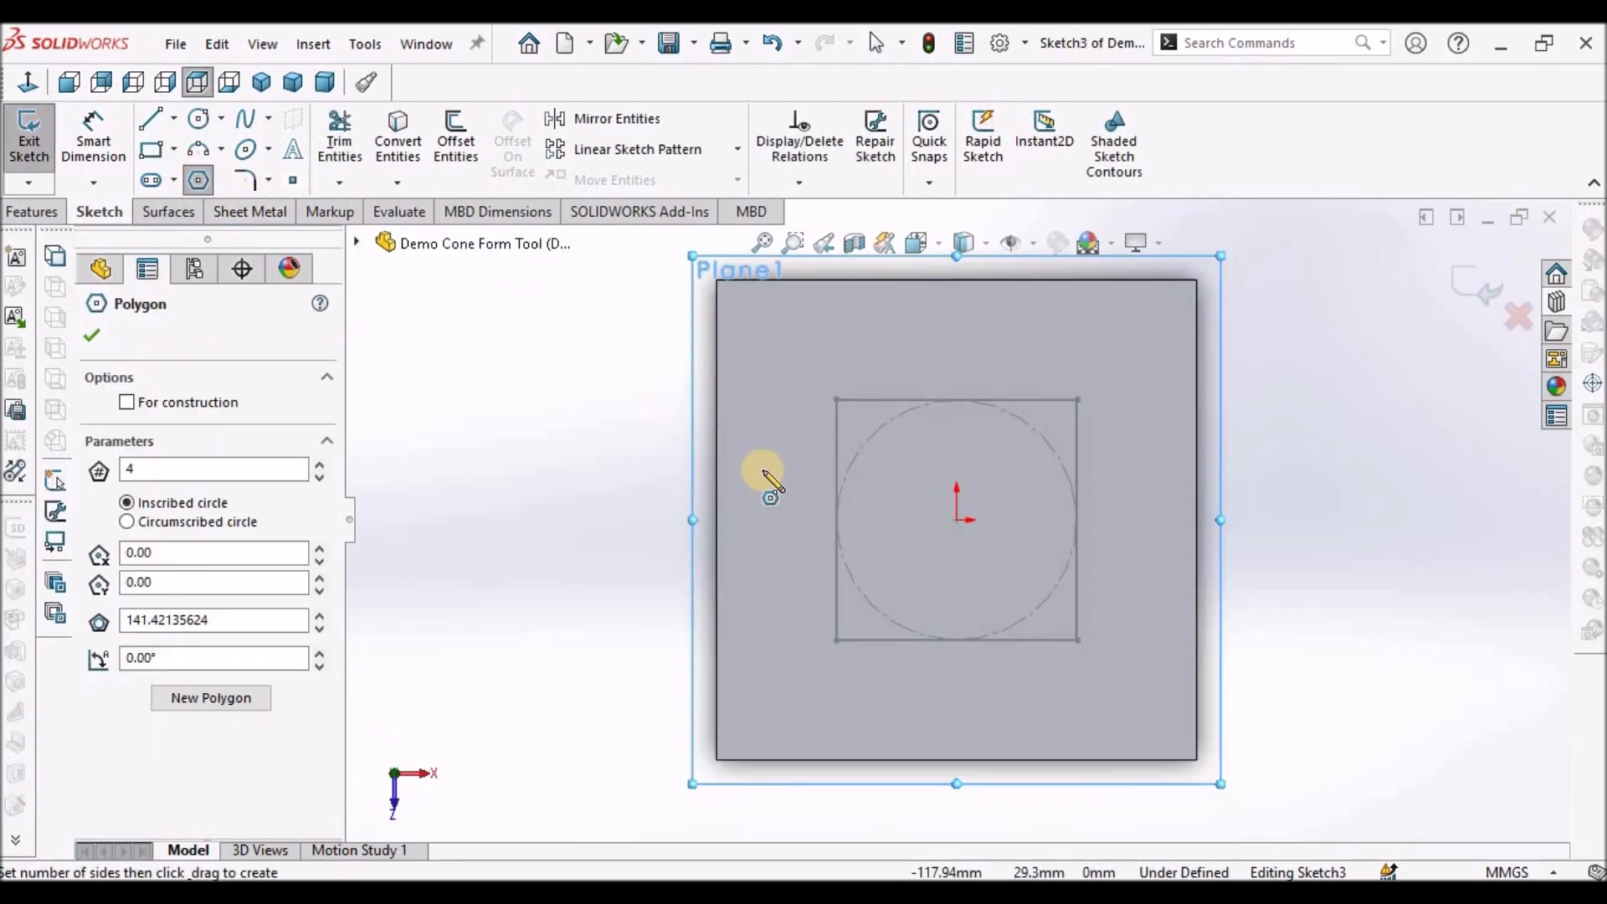
scroll(976, 503, "up", 3)
scroll(975, 526, "down", 2)
left_click(627, 527)
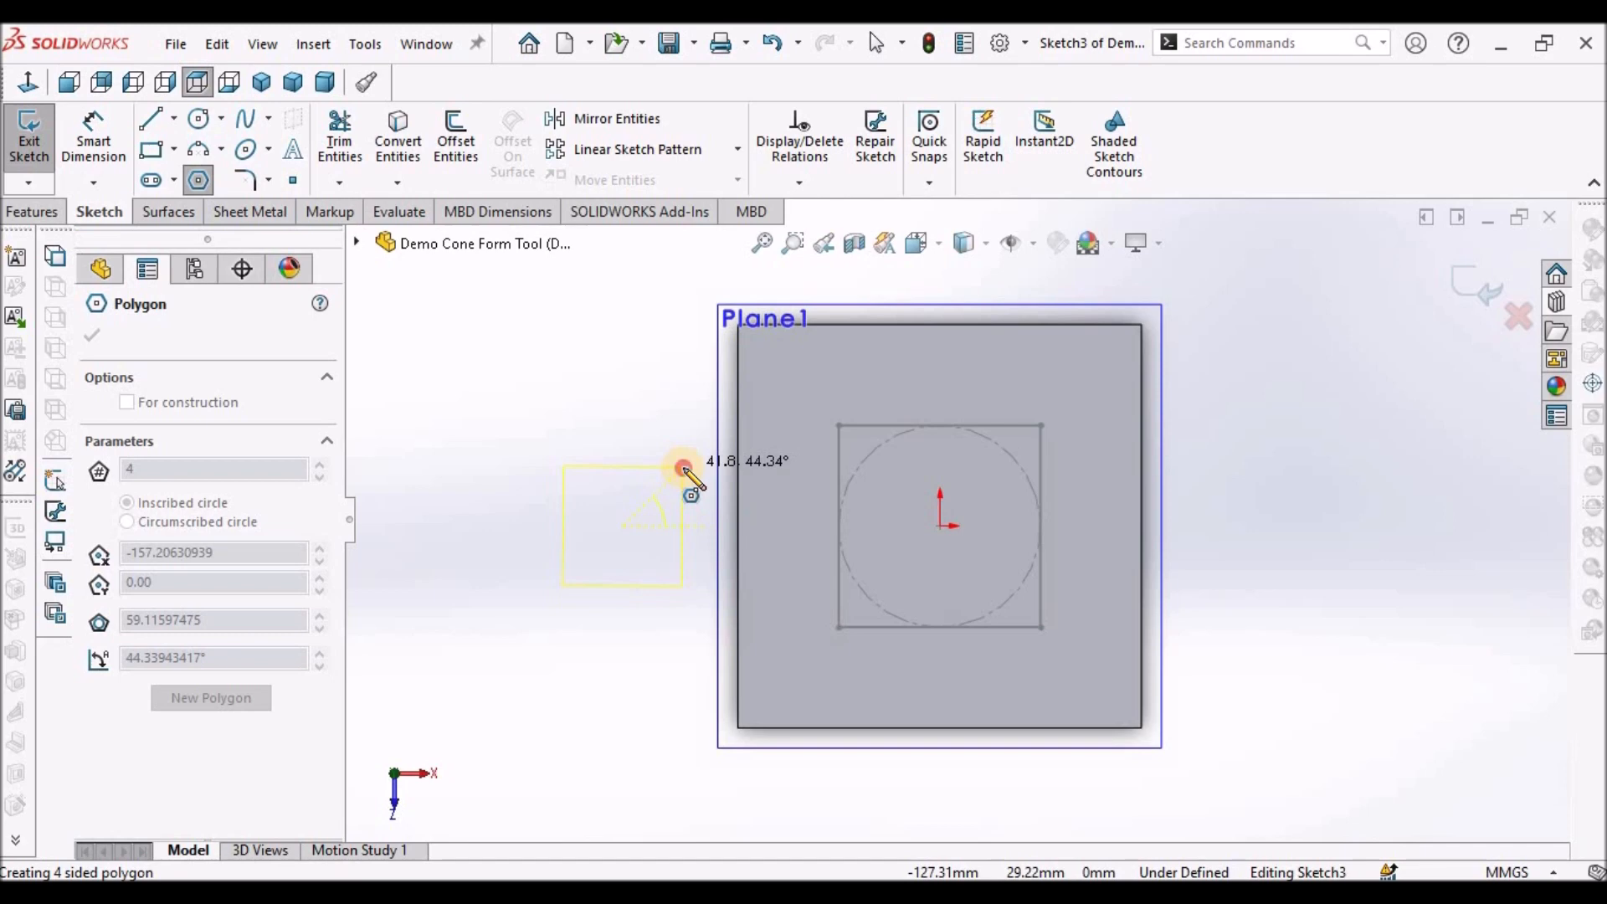
left_click(683, 466)
double_click(208, 466)
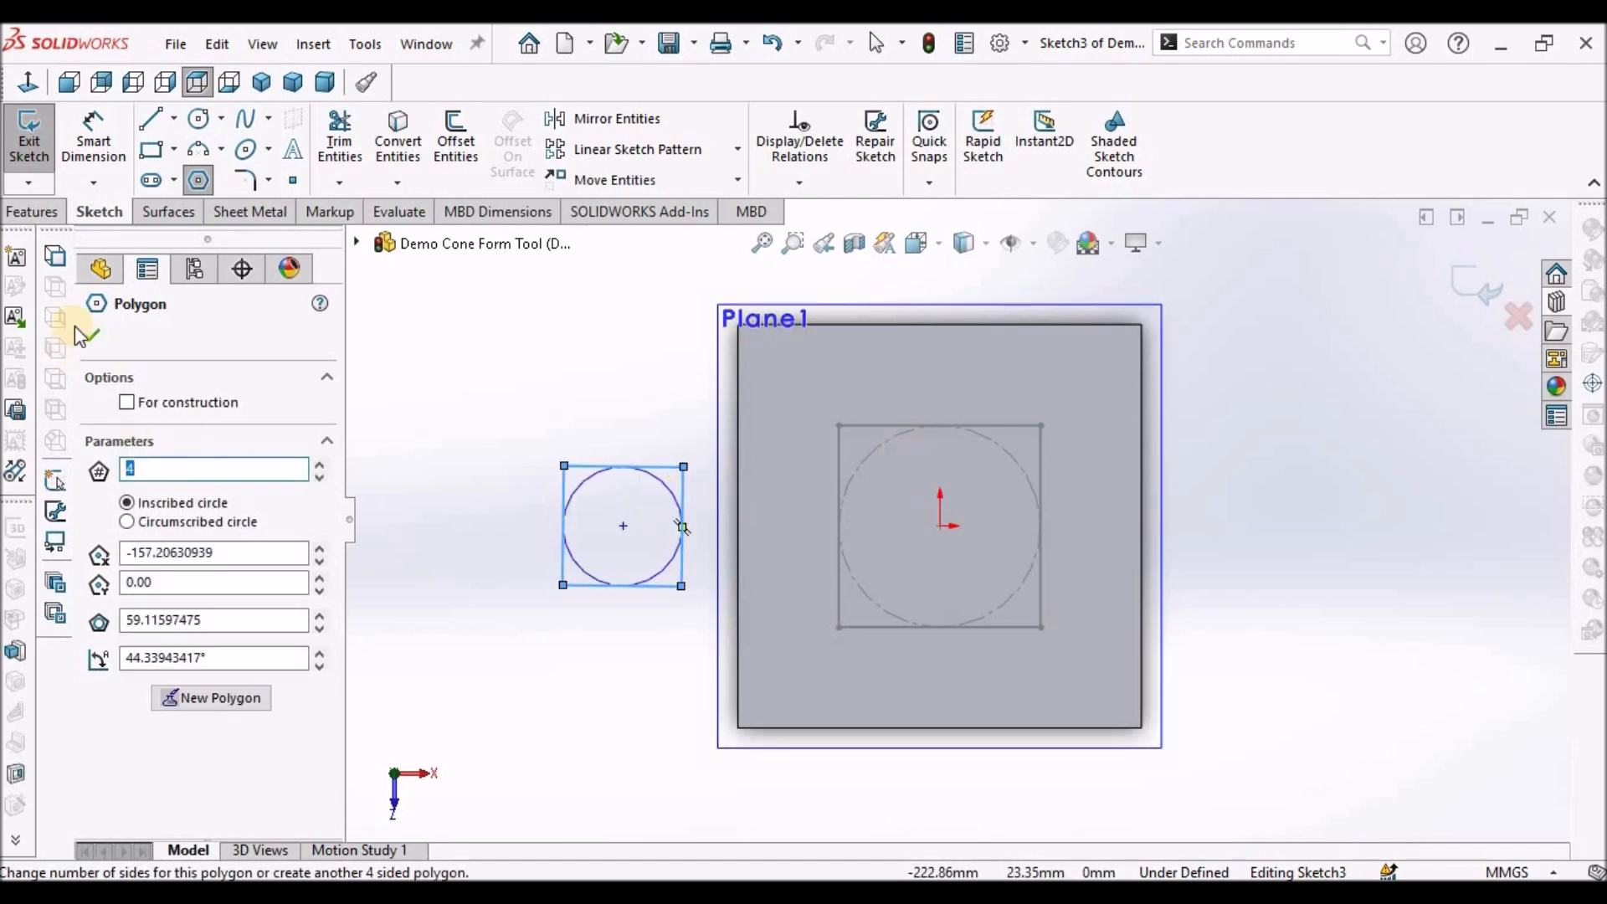
Finish the polygon and make the upper side of the small square beside the plate horizontal
key("Escape")
right_click(601, 308)
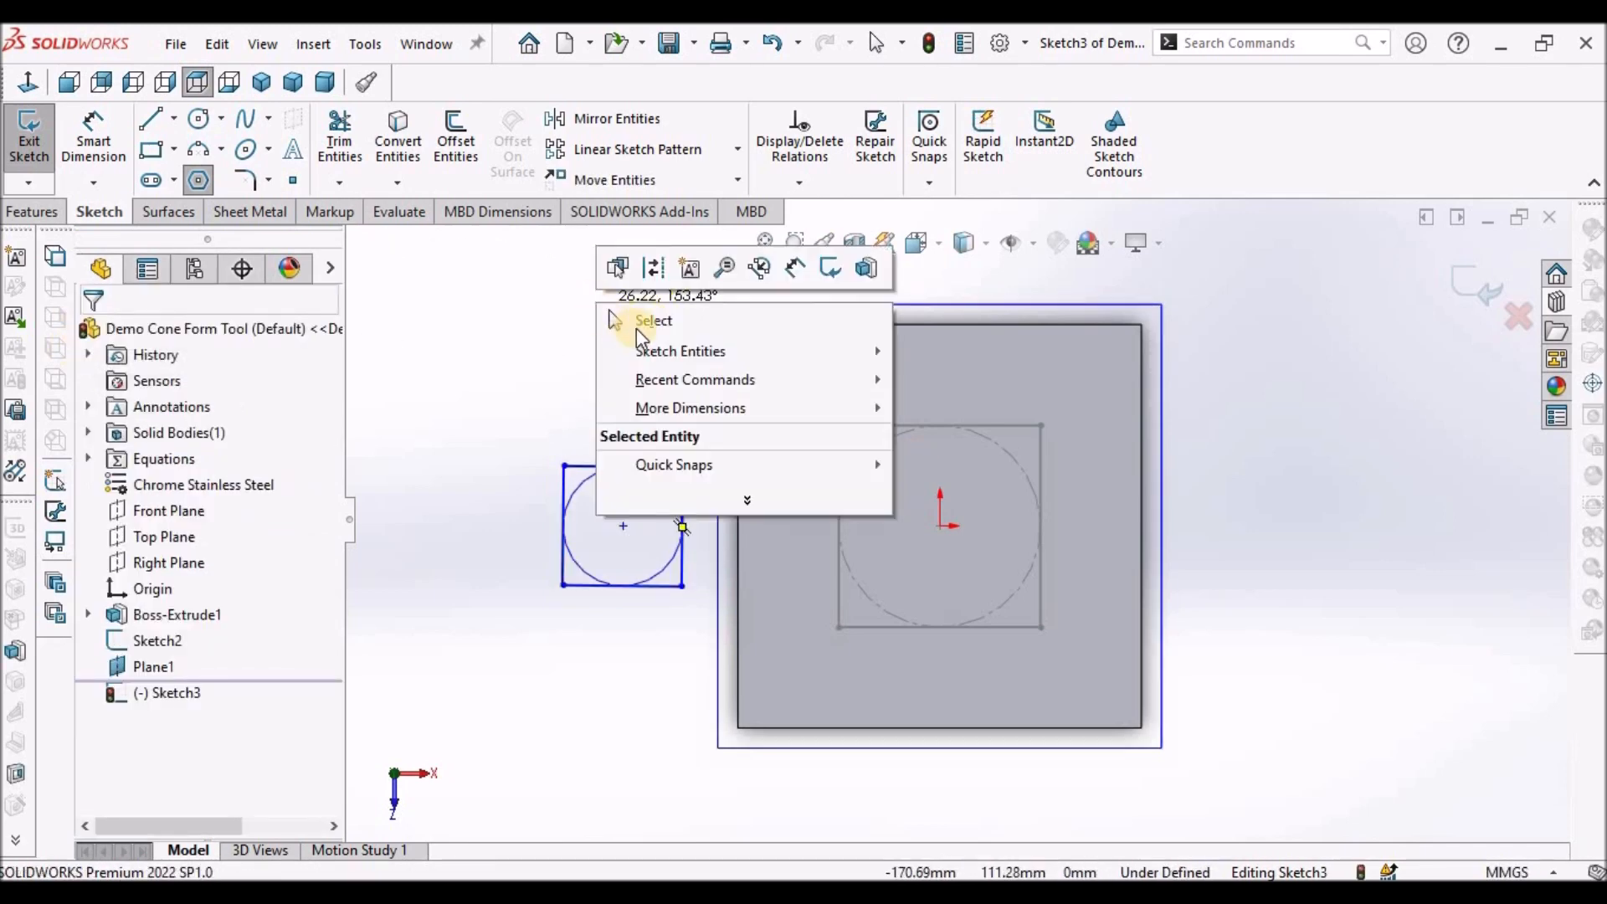
left_click(646, 467)
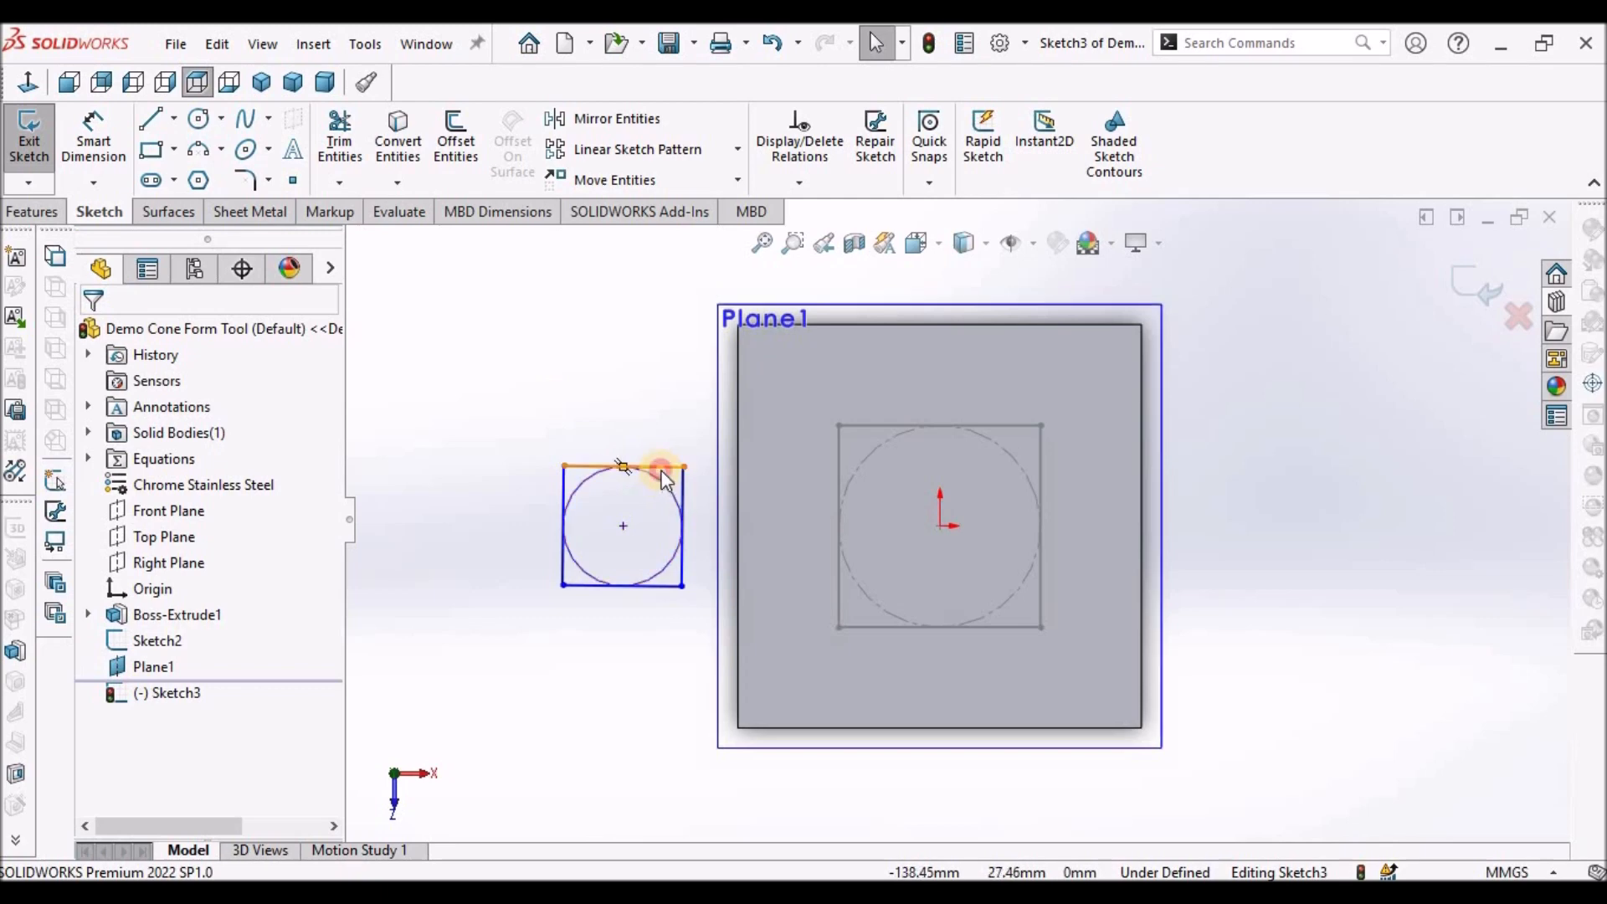
left_click(637, 466)
left_click(725, 365)
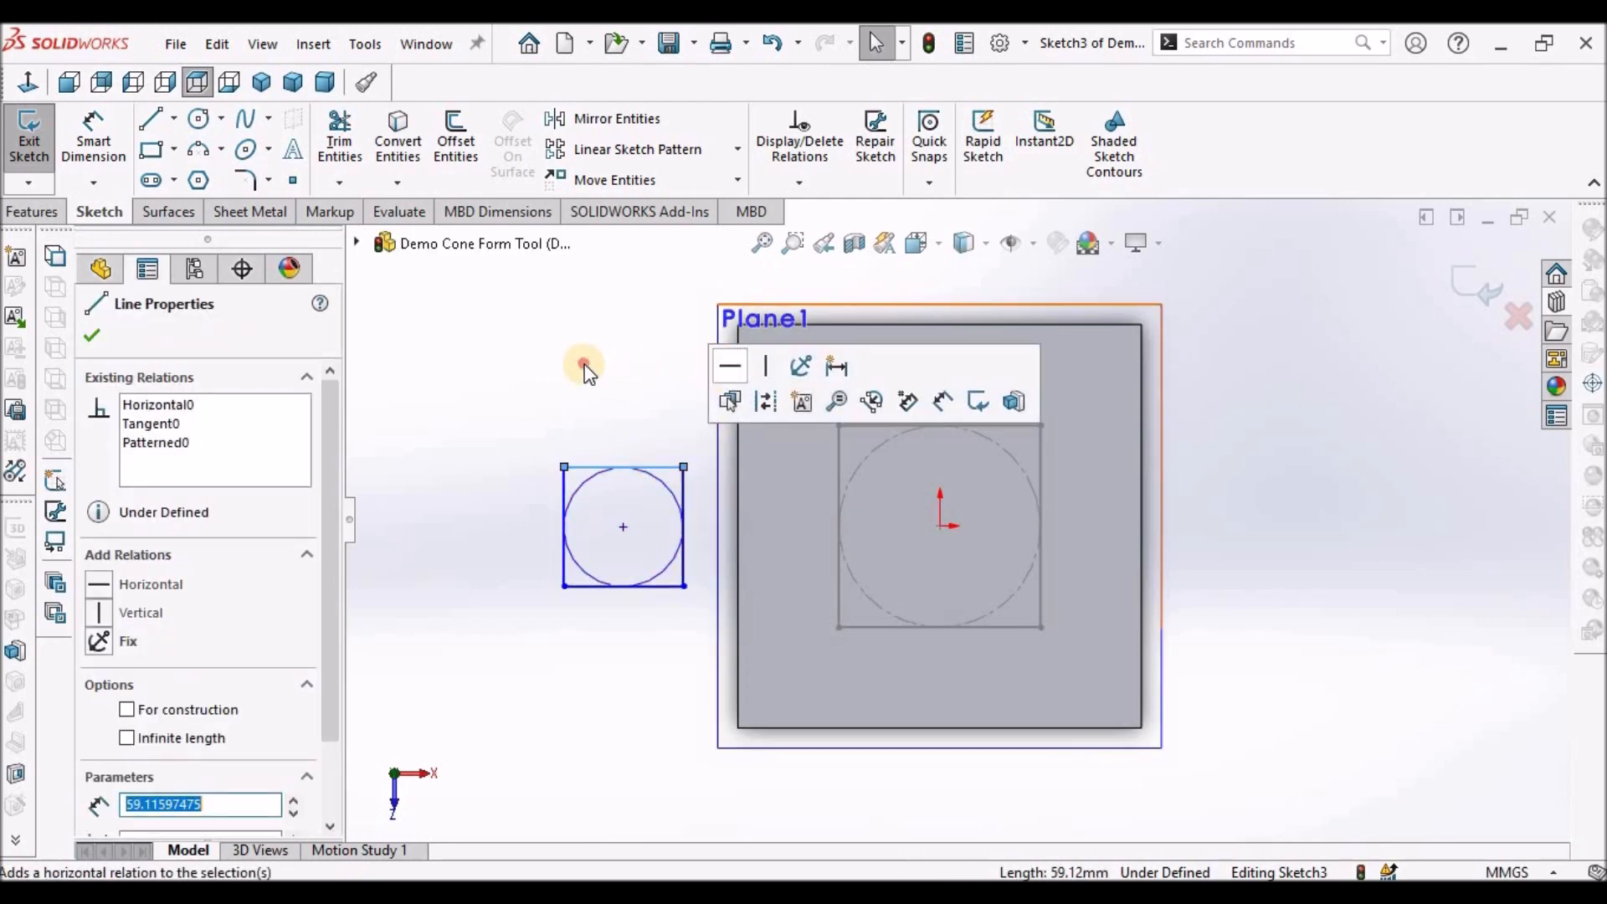
key("Escape")
Make the centre of the small square coincident with the origin
scroll(827, 489, "down", 2)
left_click(588, 530)
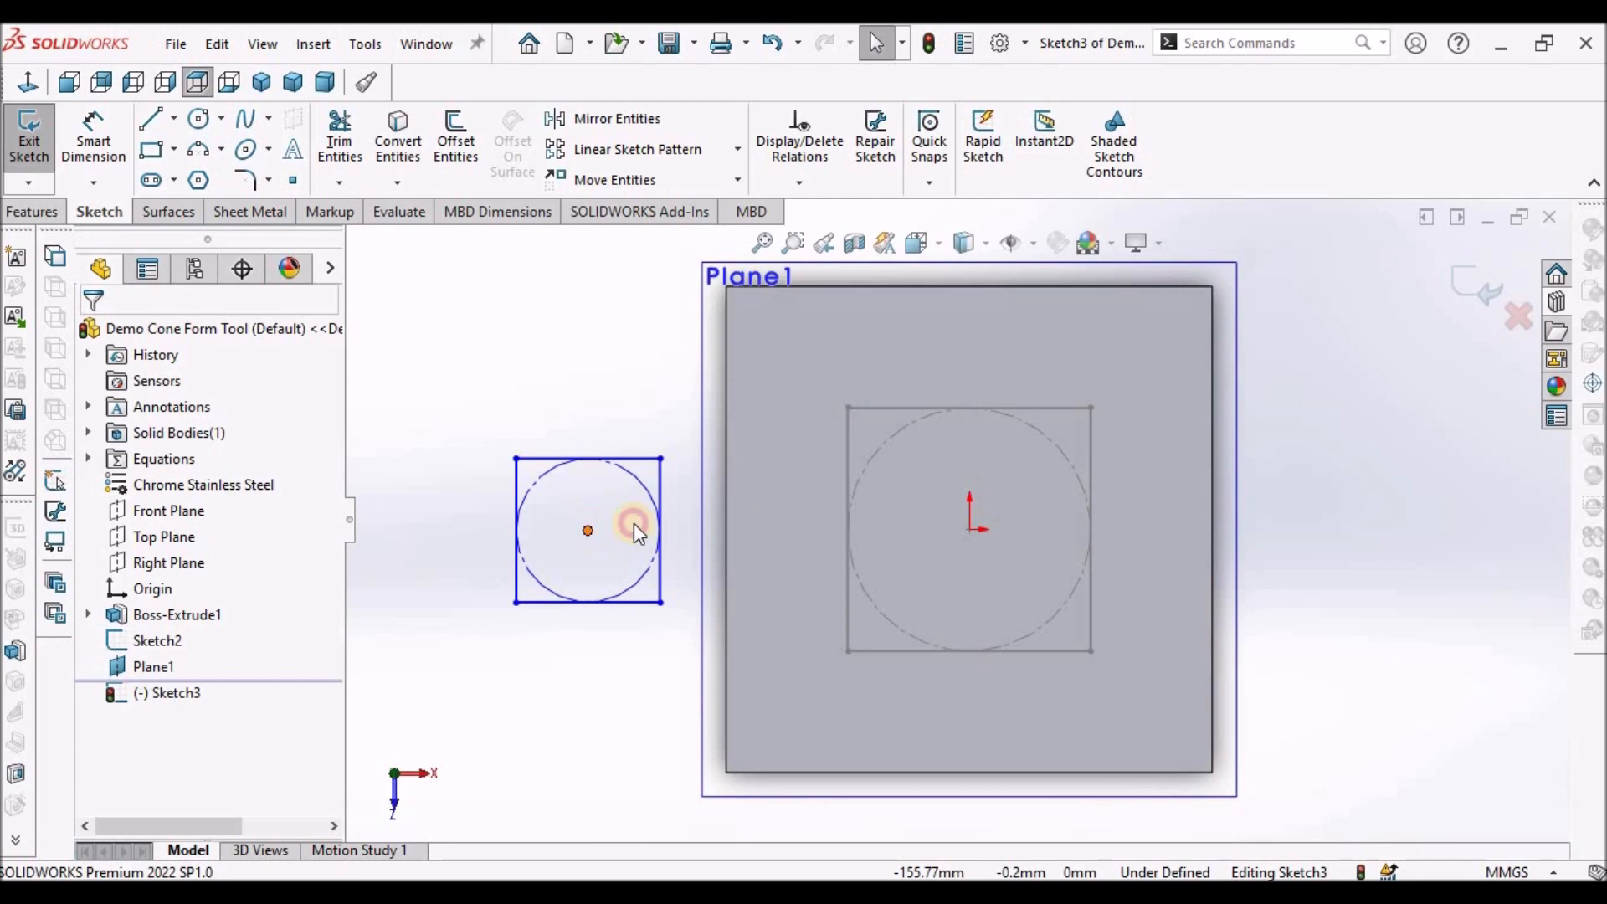
left_click(969, 529, "ctrl")
left_click(99, 773)
left_click(92, 335)
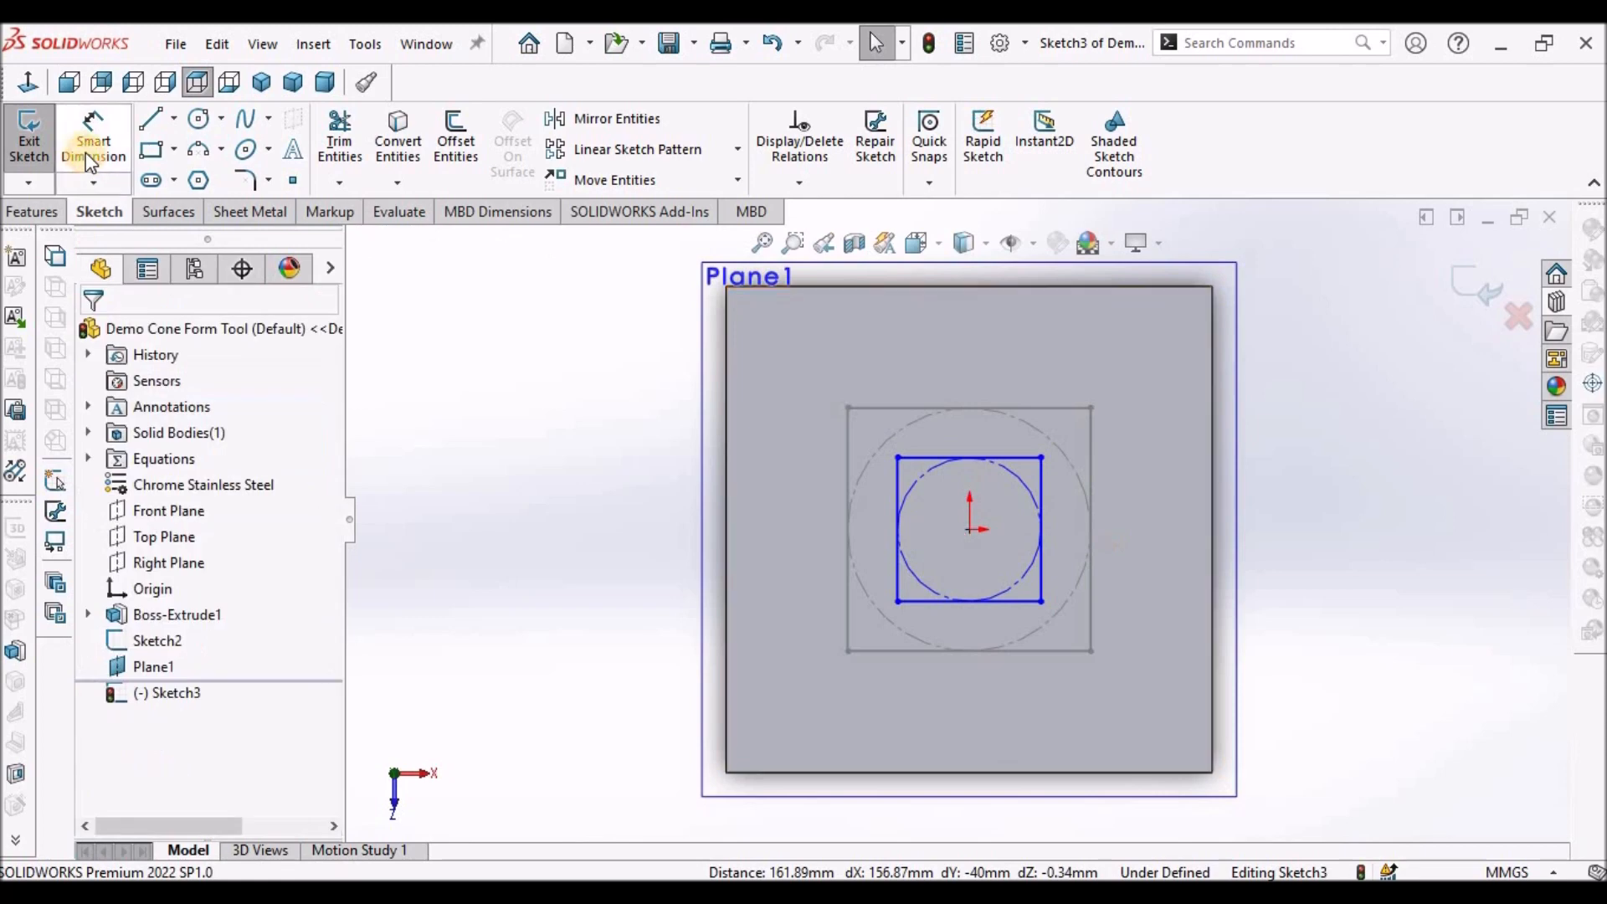
Dimension the lower side of the small square to 40 mm and exit the sketch
left_click(93, 139)
scroll(969, 505, "up", 3)
scroll(1068, 607, "down", 2)
left_click(951, 536)
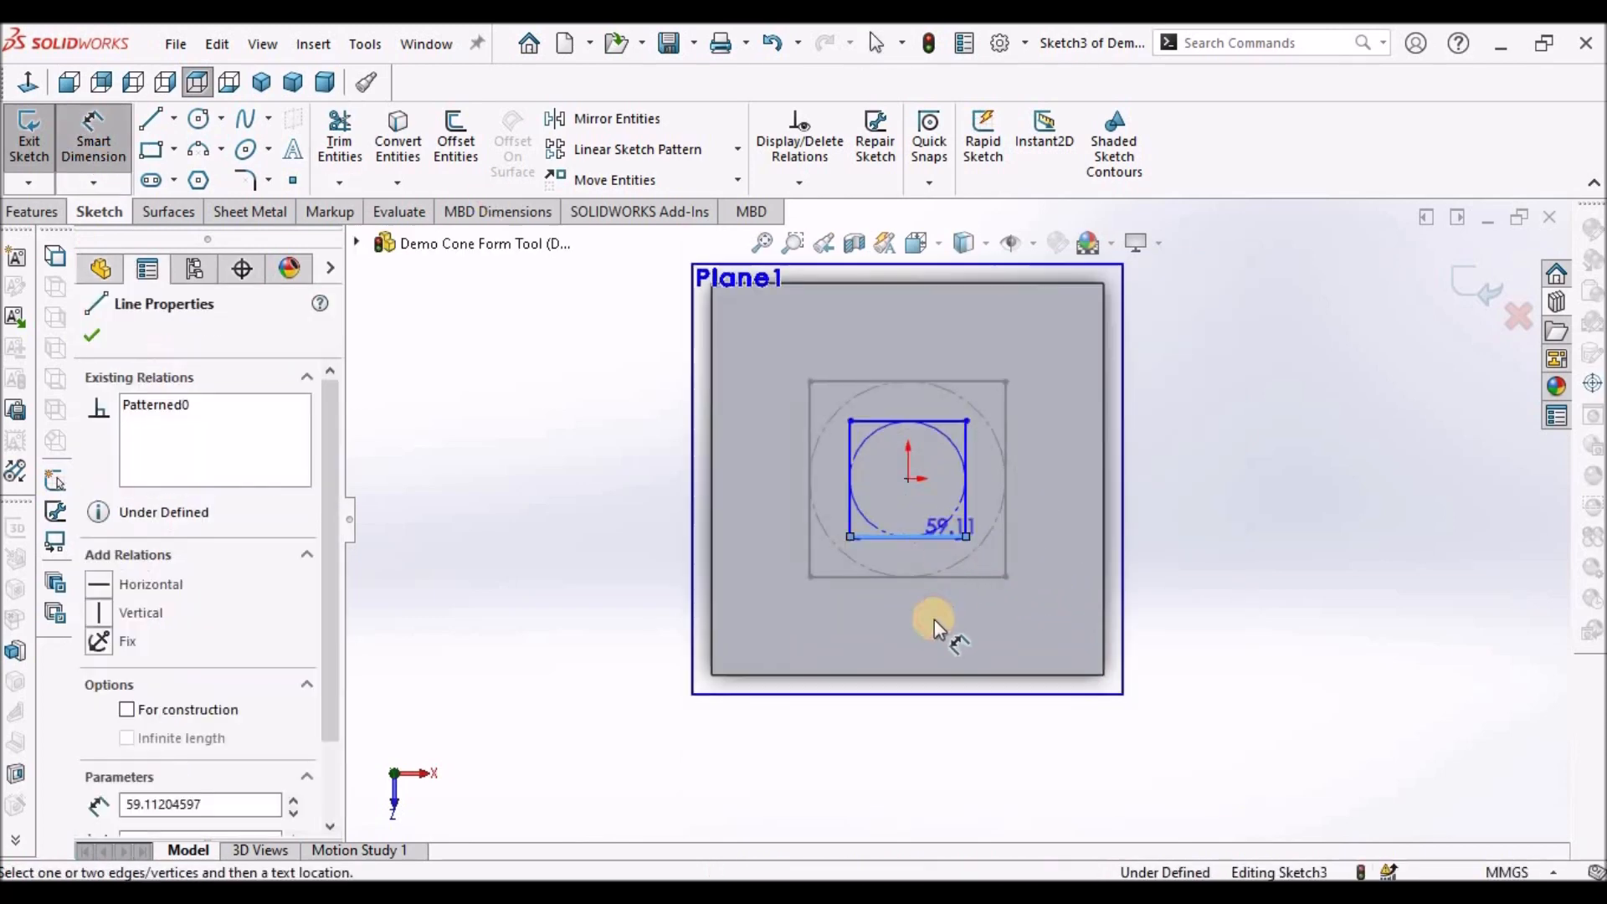
left_click(934, 620)
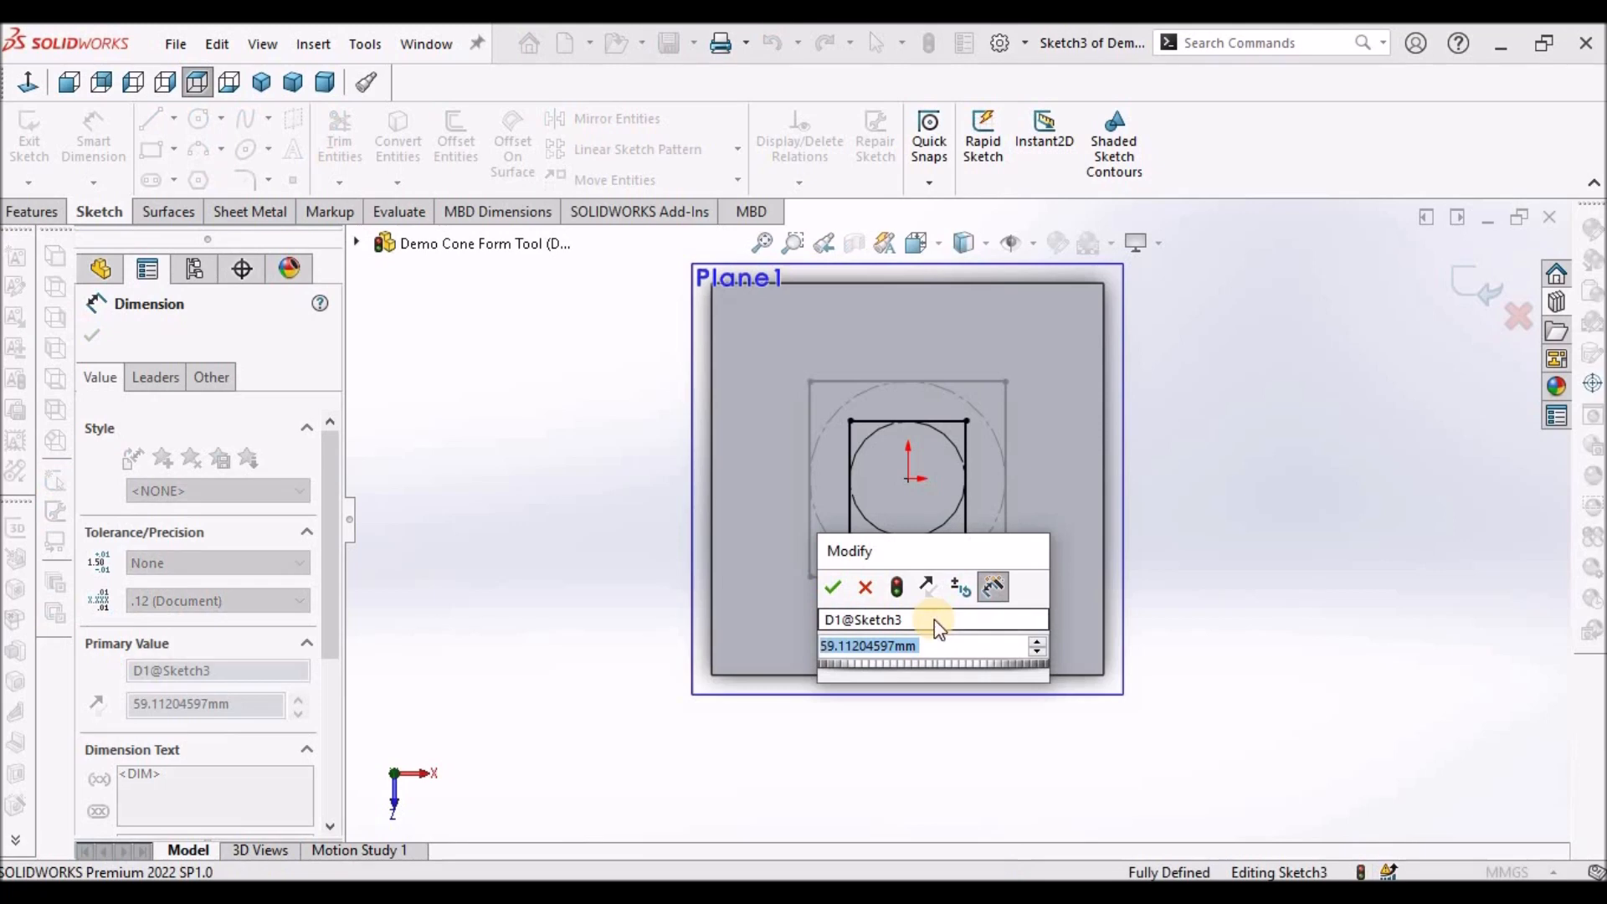
type("40")
key("Return")
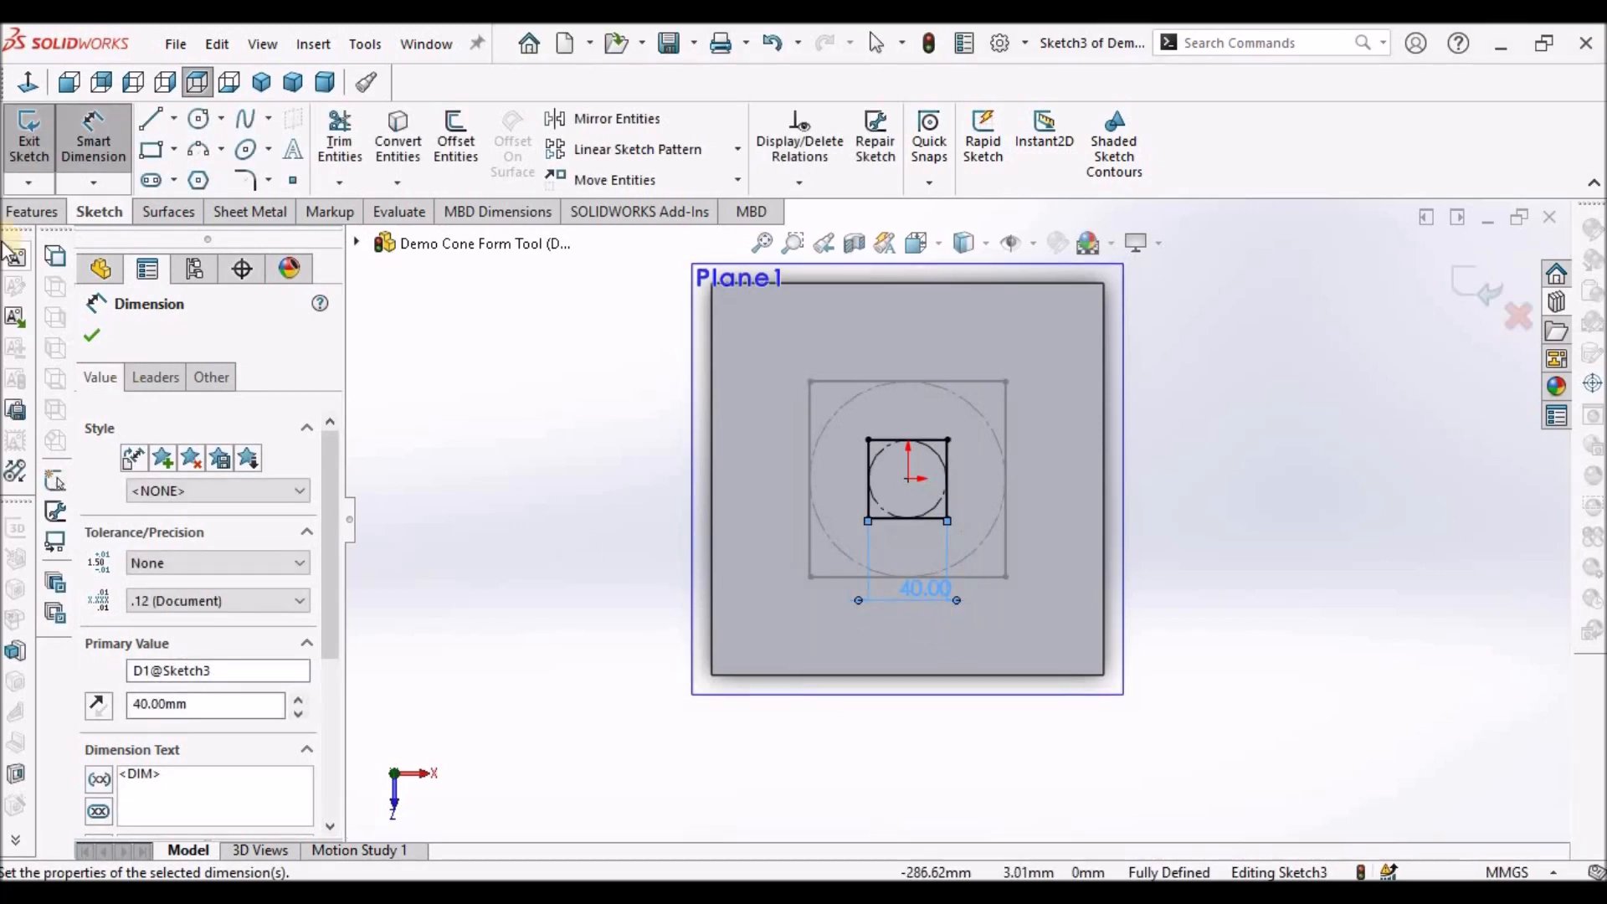
right_click(596, 393)
left_click(645, 469)
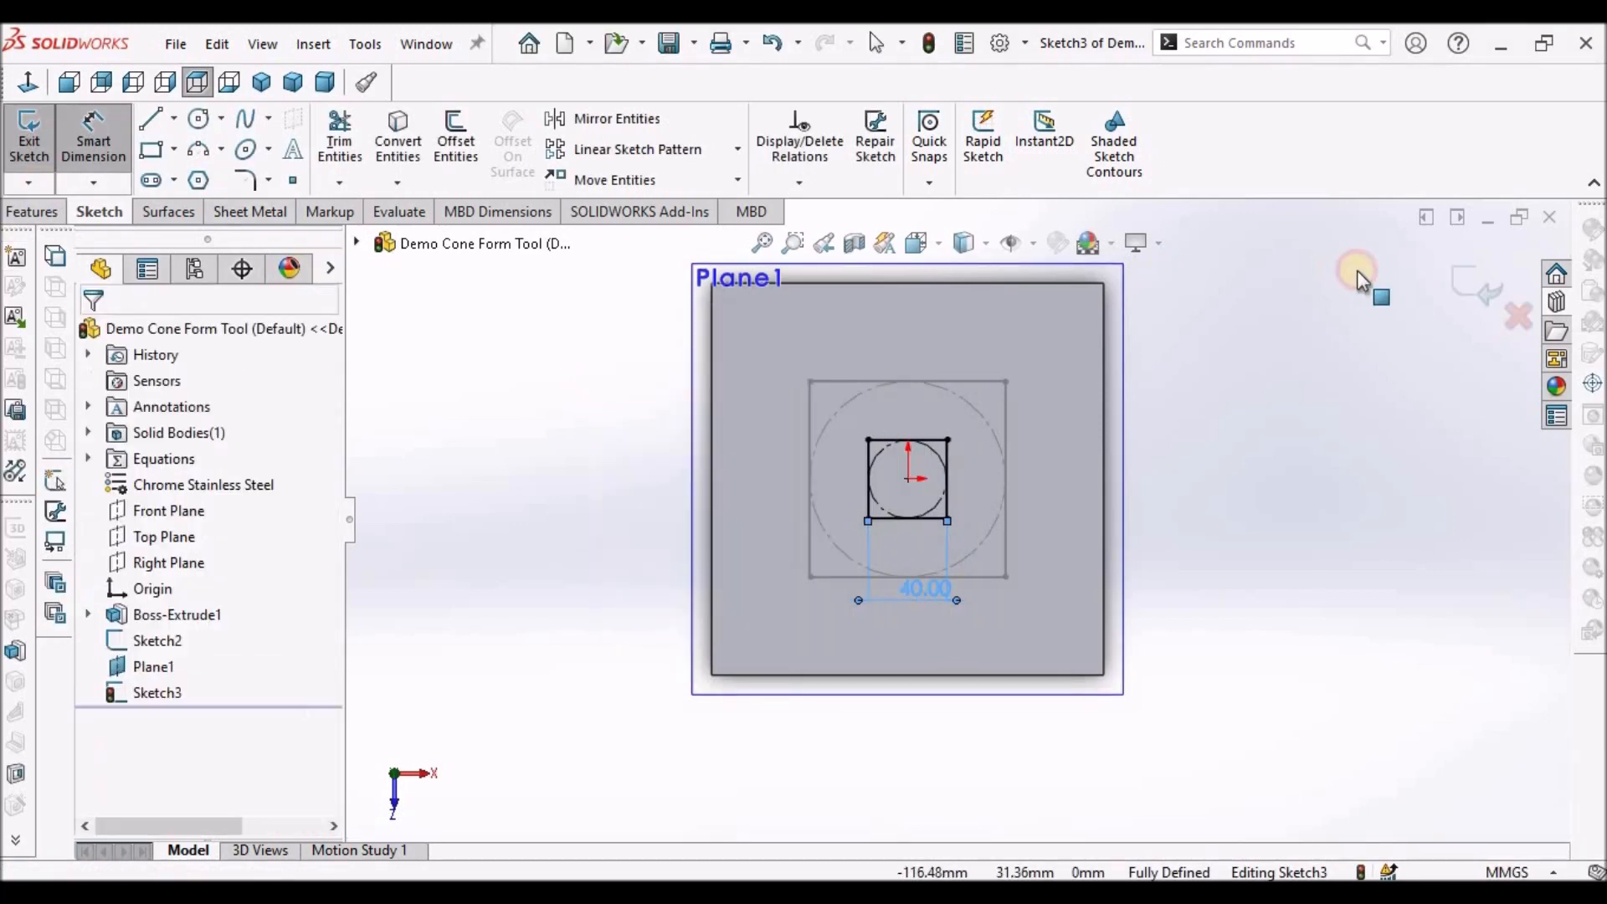
left_click(1458, 289)
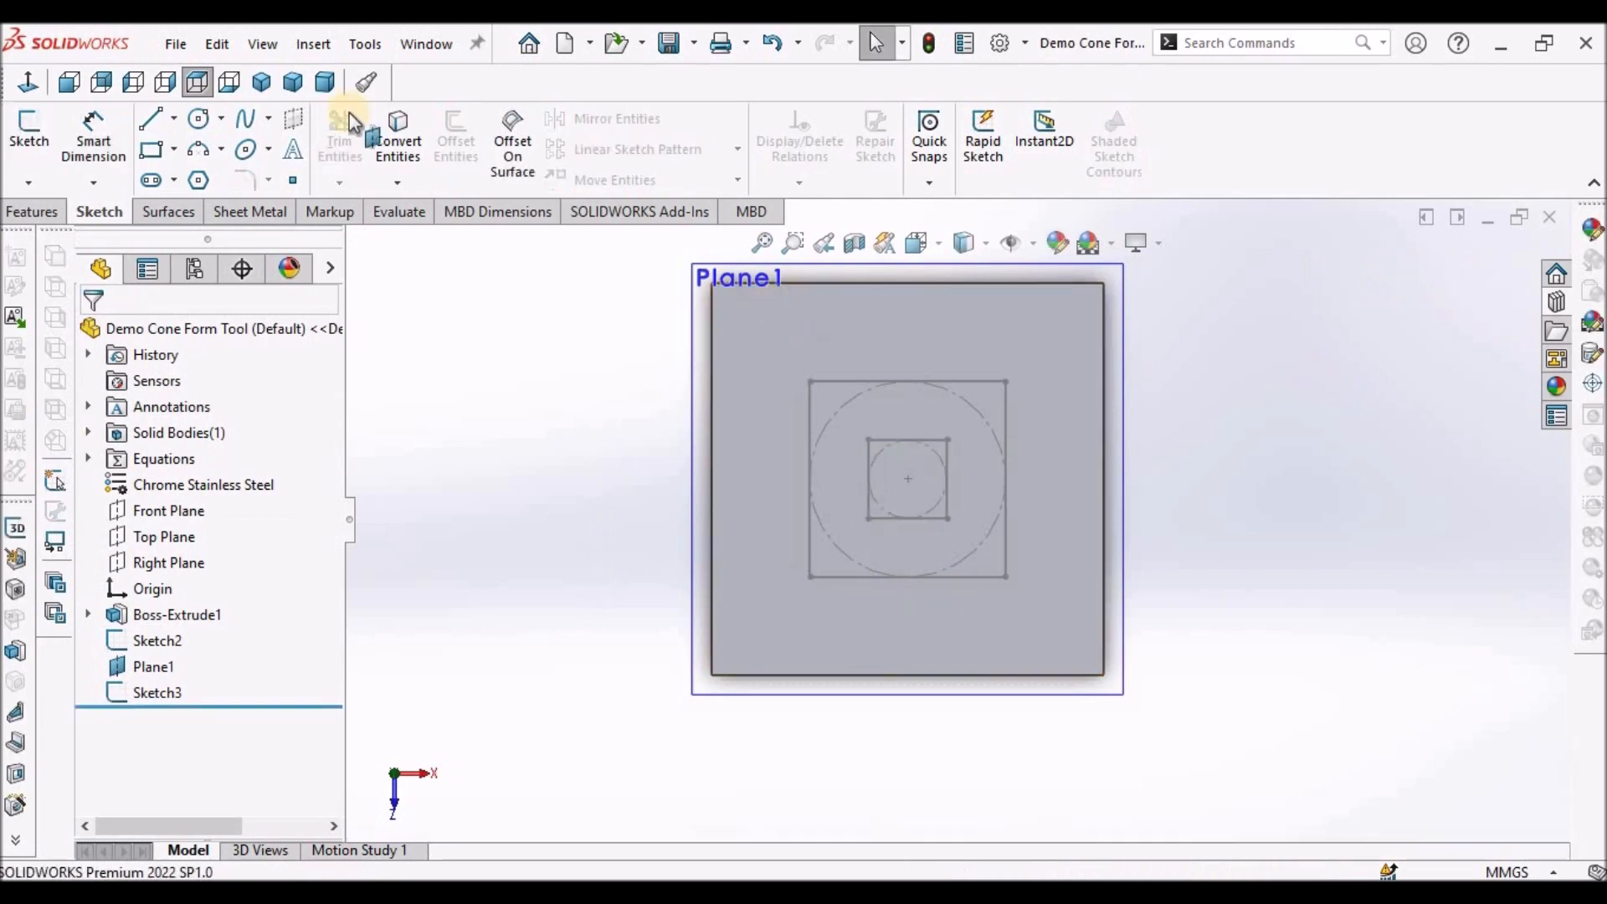
Hide the reference plane offset above the plate
left_click(325, 81)
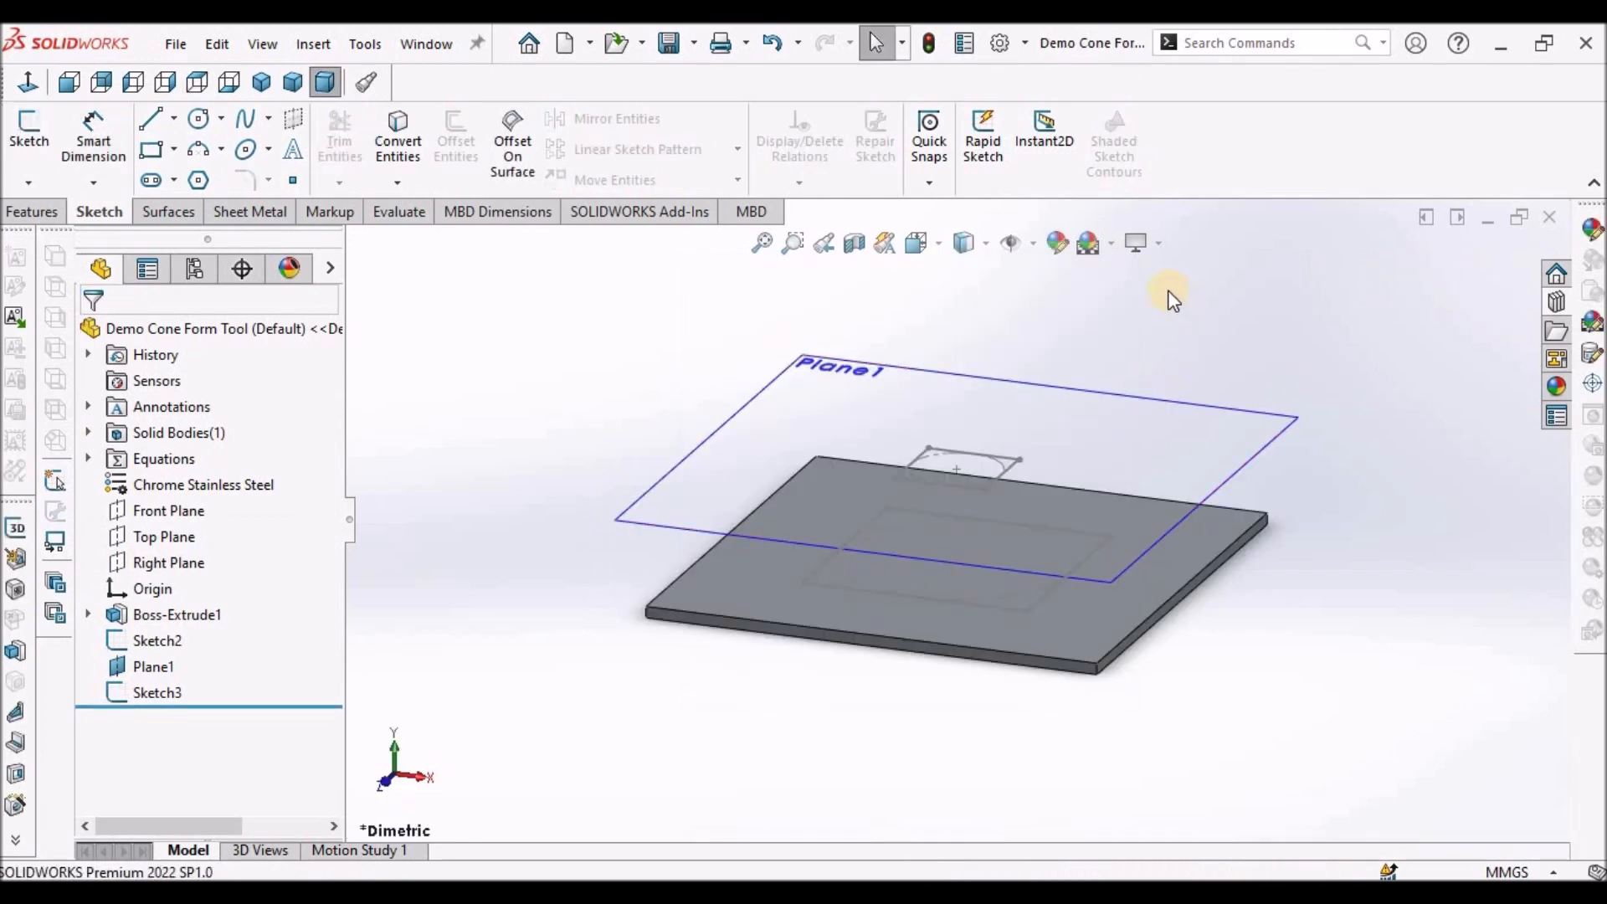
right_click(149, 666)
left_click(479, 355)
mouse_move(954, 444)
middle_mouse_down()
mouse_move(962, 456)
mouse_move(905, 502)
mouse_move(992, 442)
mouse_move(976, 502)
middle_mouse_up()
Loft a solid between the 100 mm square on the plate and the 40 mm square above it
left_click(159, 643)
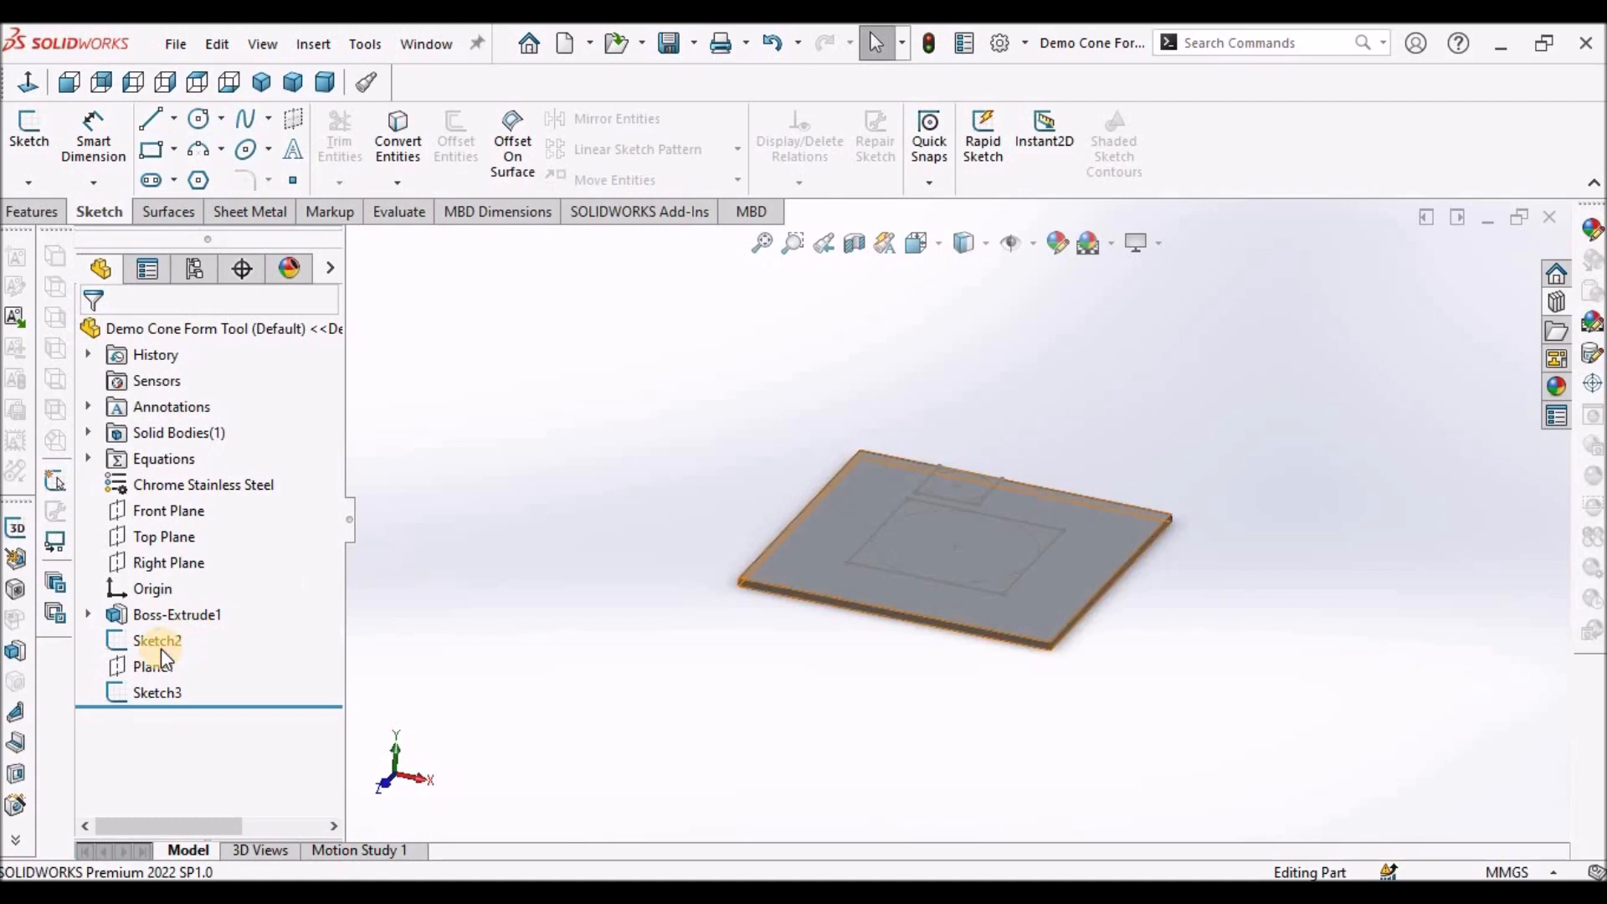
left_click(161, 646)
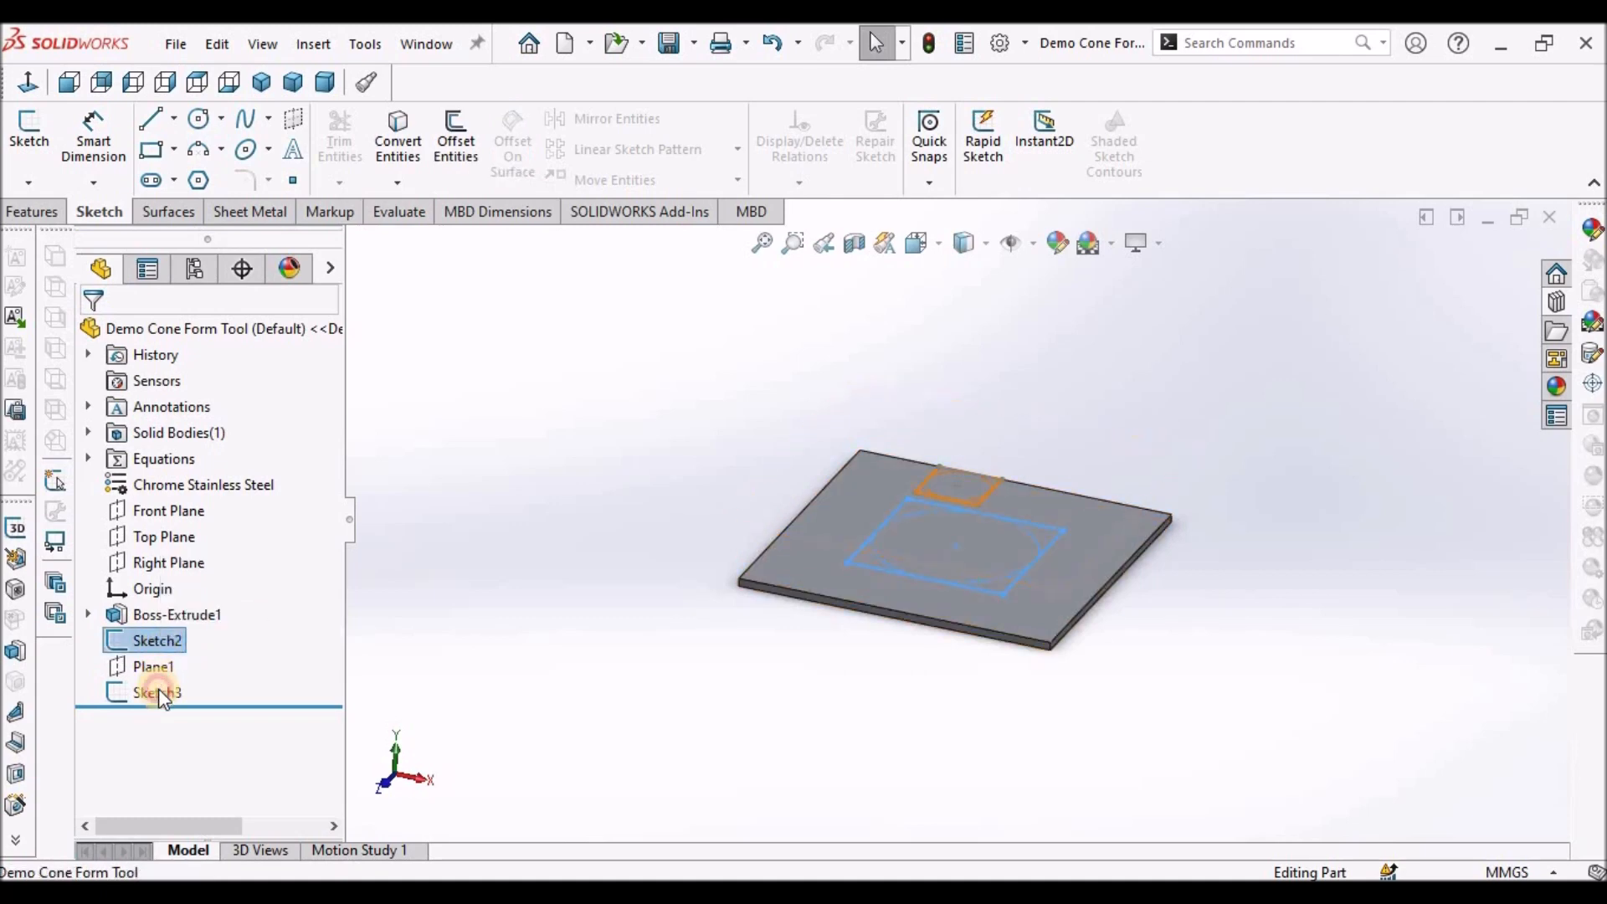
left_click(158, 688, "ctrl")
left_click(38, 211)
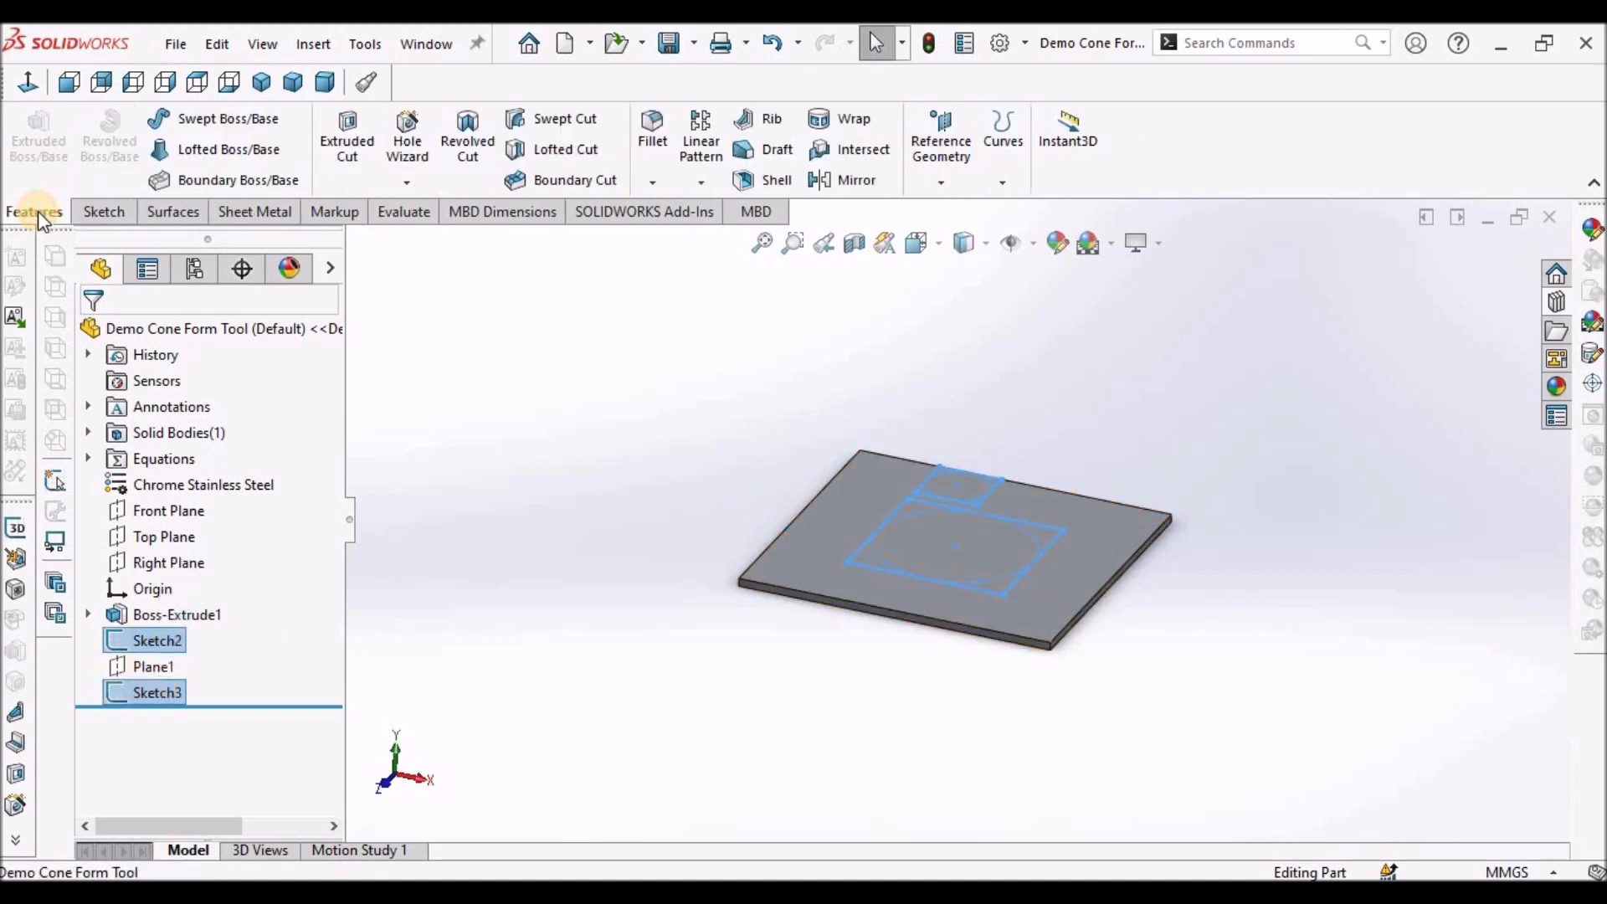
left_click(186, 130)
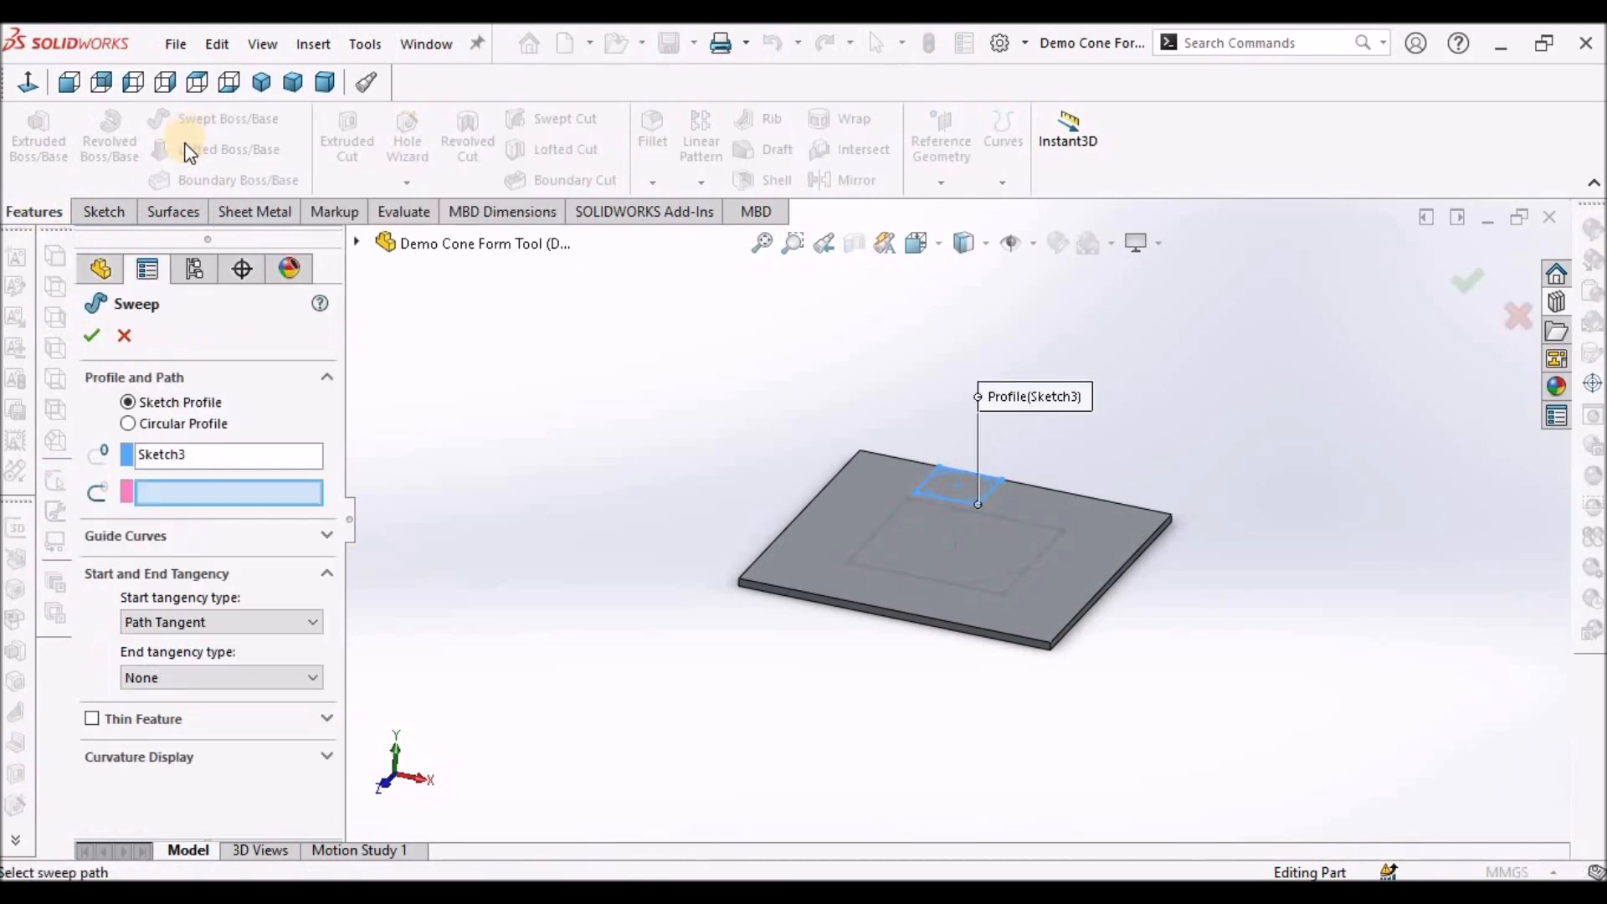
left_click(116, 339)
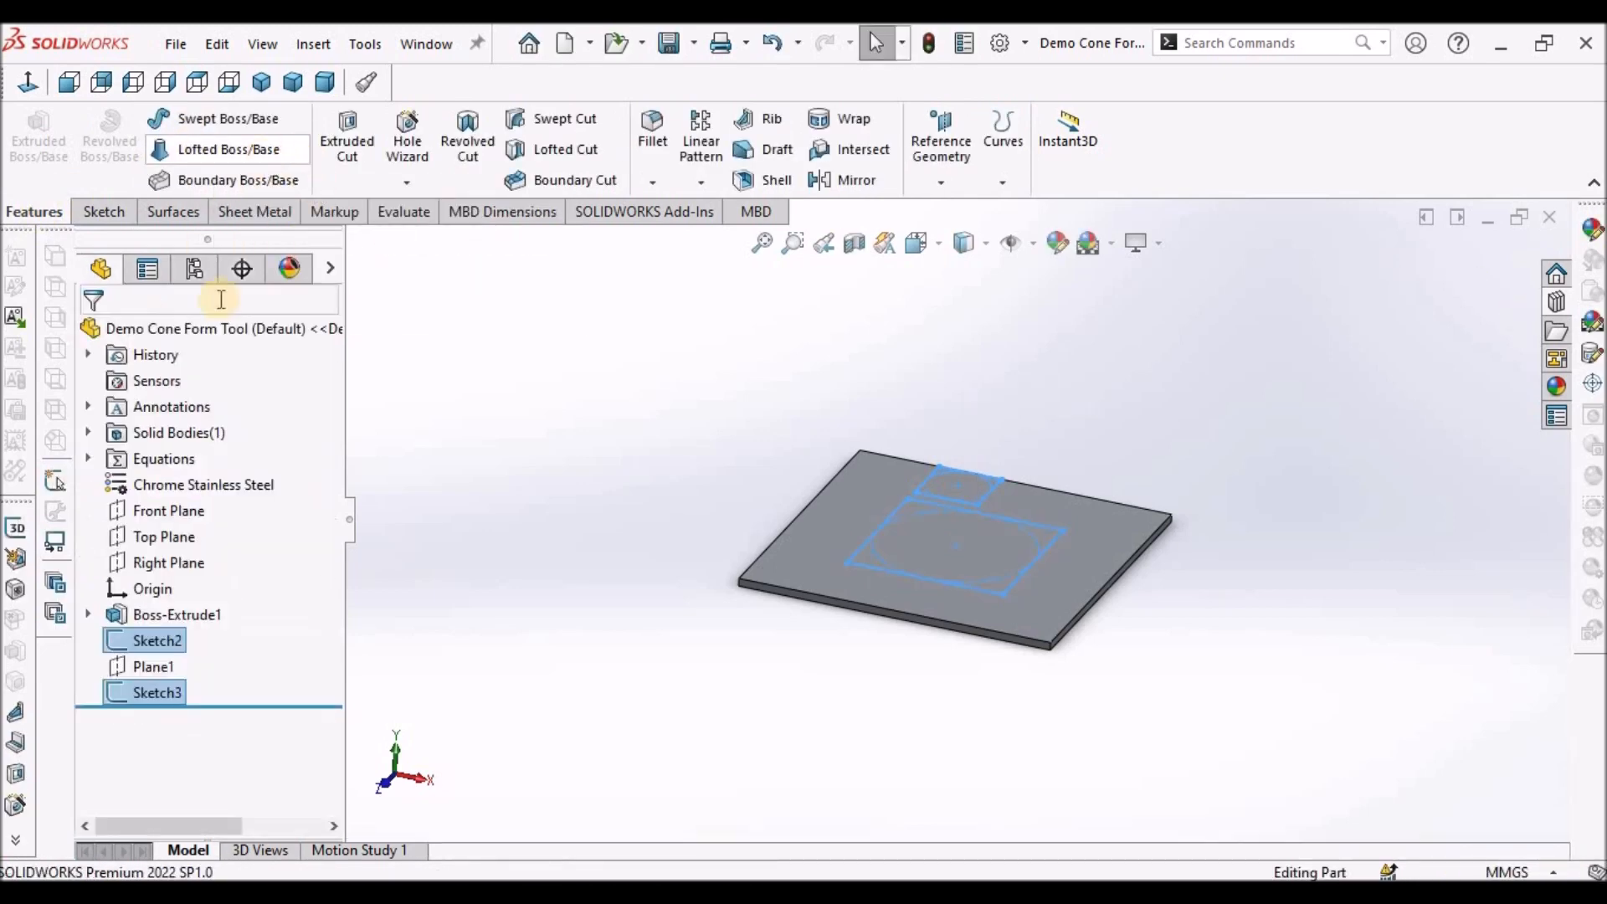
left_click(231, 152)
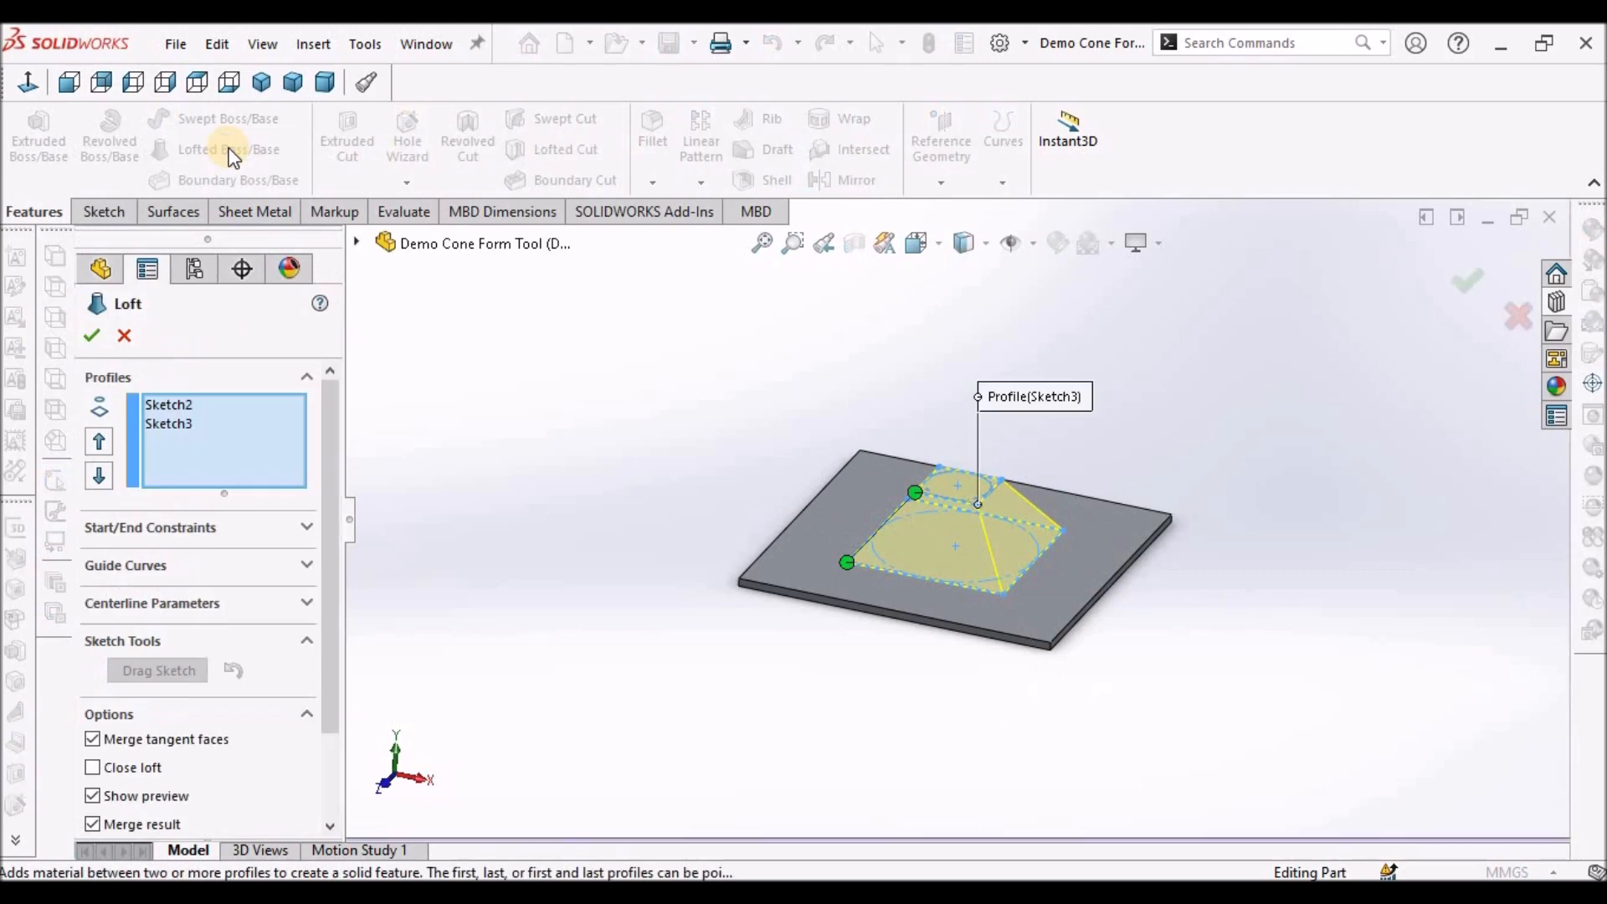
left_click(90, 336)
scroll(985, 529, "down", 2)
middle_click_drag(1123, 545, 1135, 604)
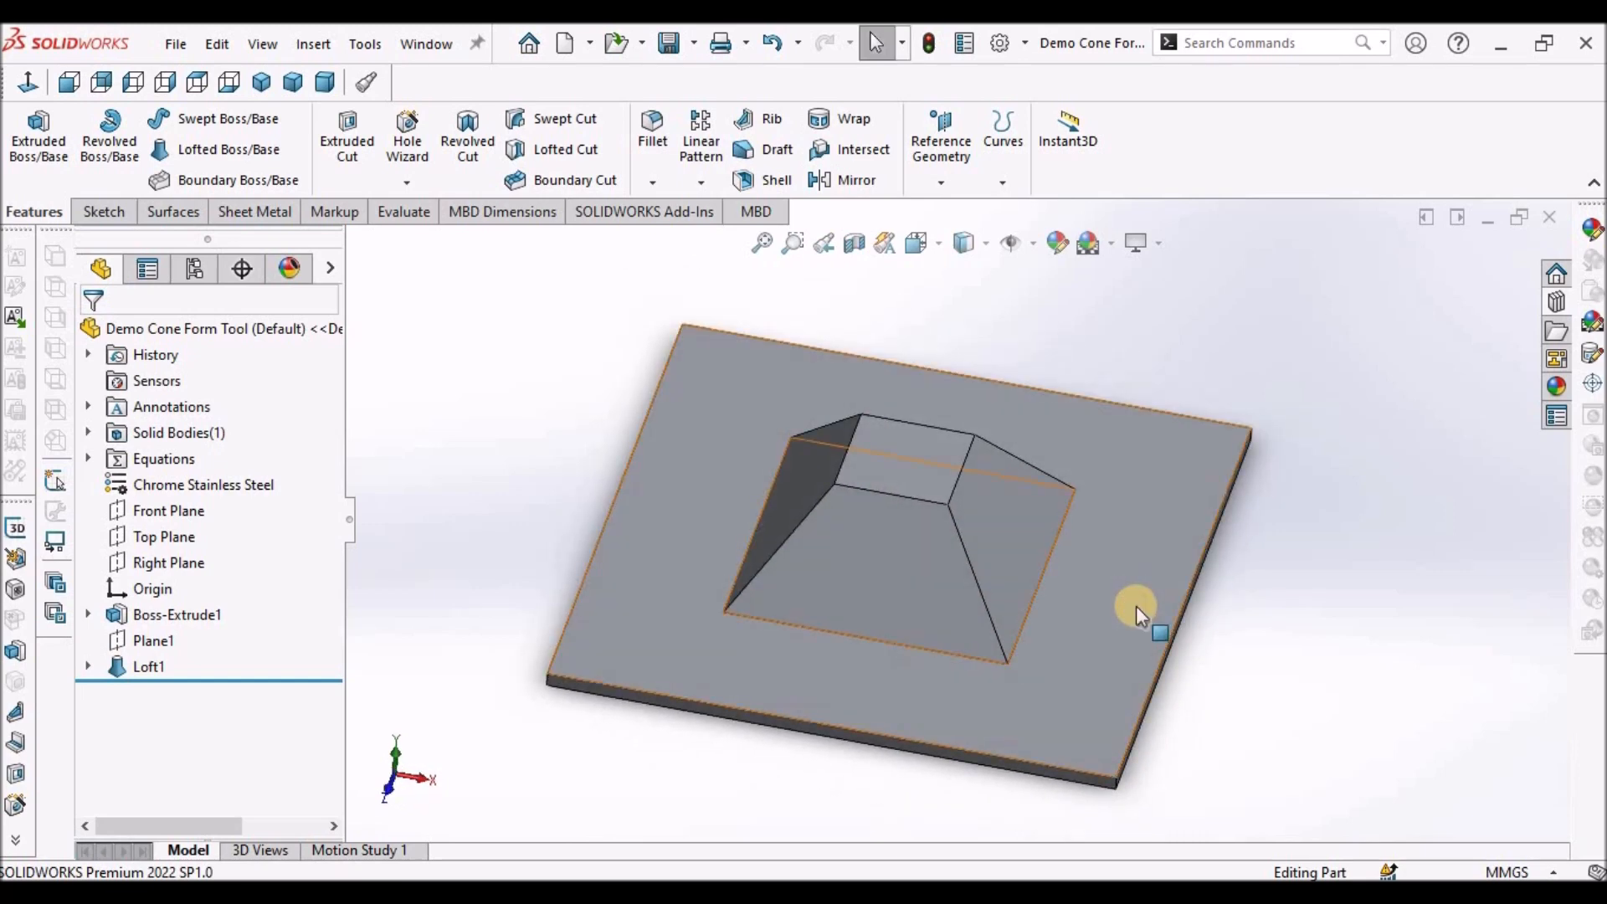
middle_click_drag(1136, 607, 1104, 566)
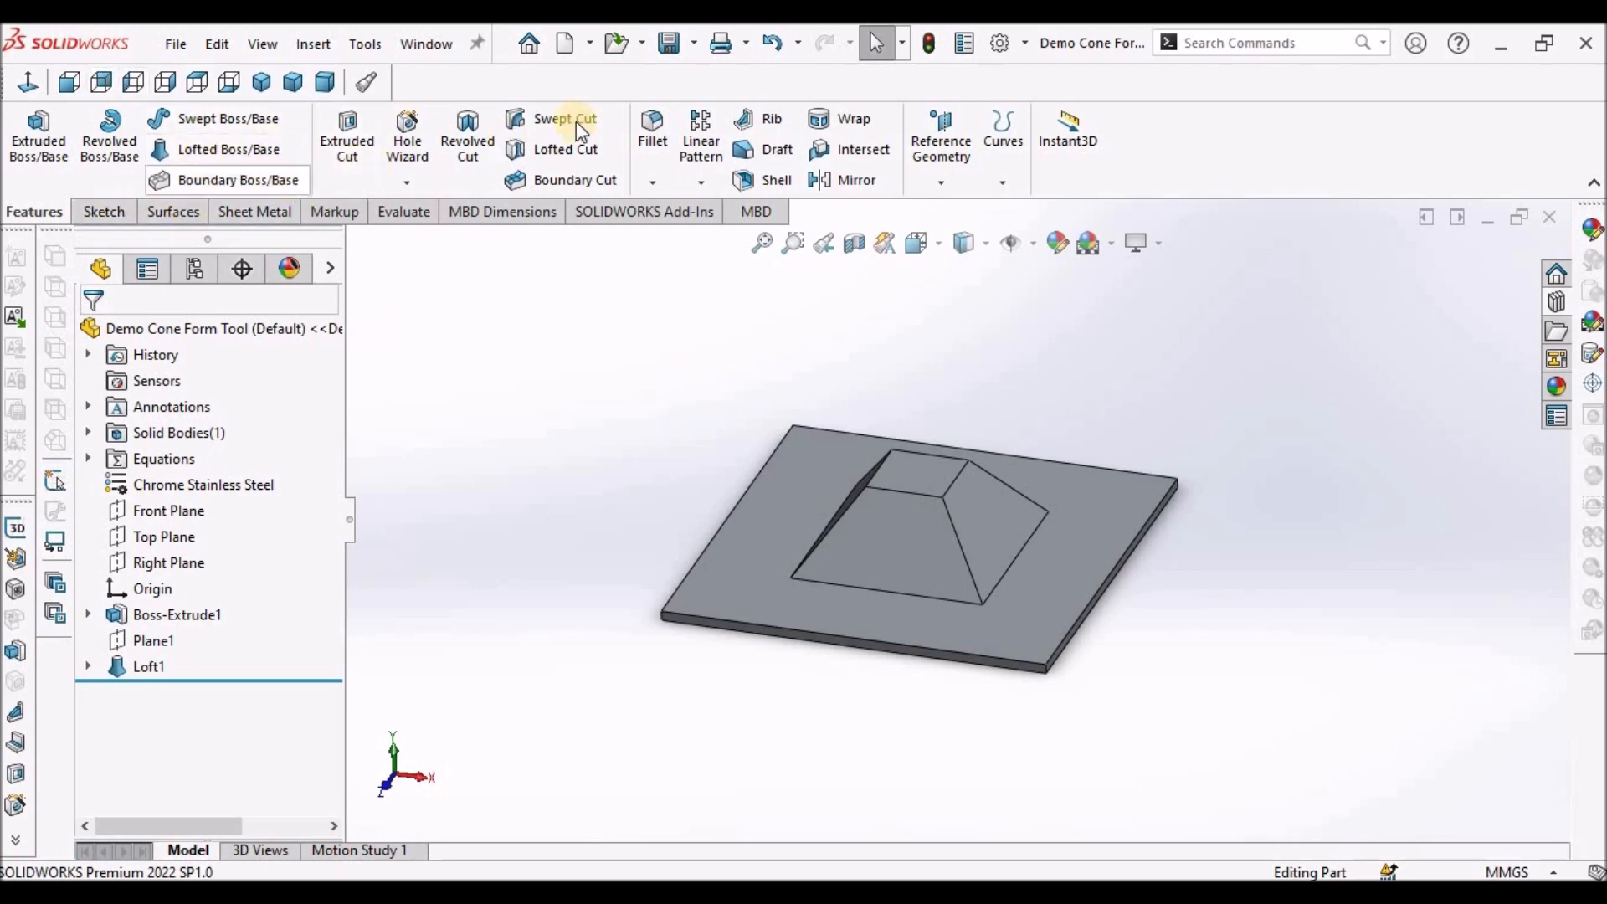
Start a constant-size fillet with only the flat top face of the pyramid selected
left_click(651, 137)
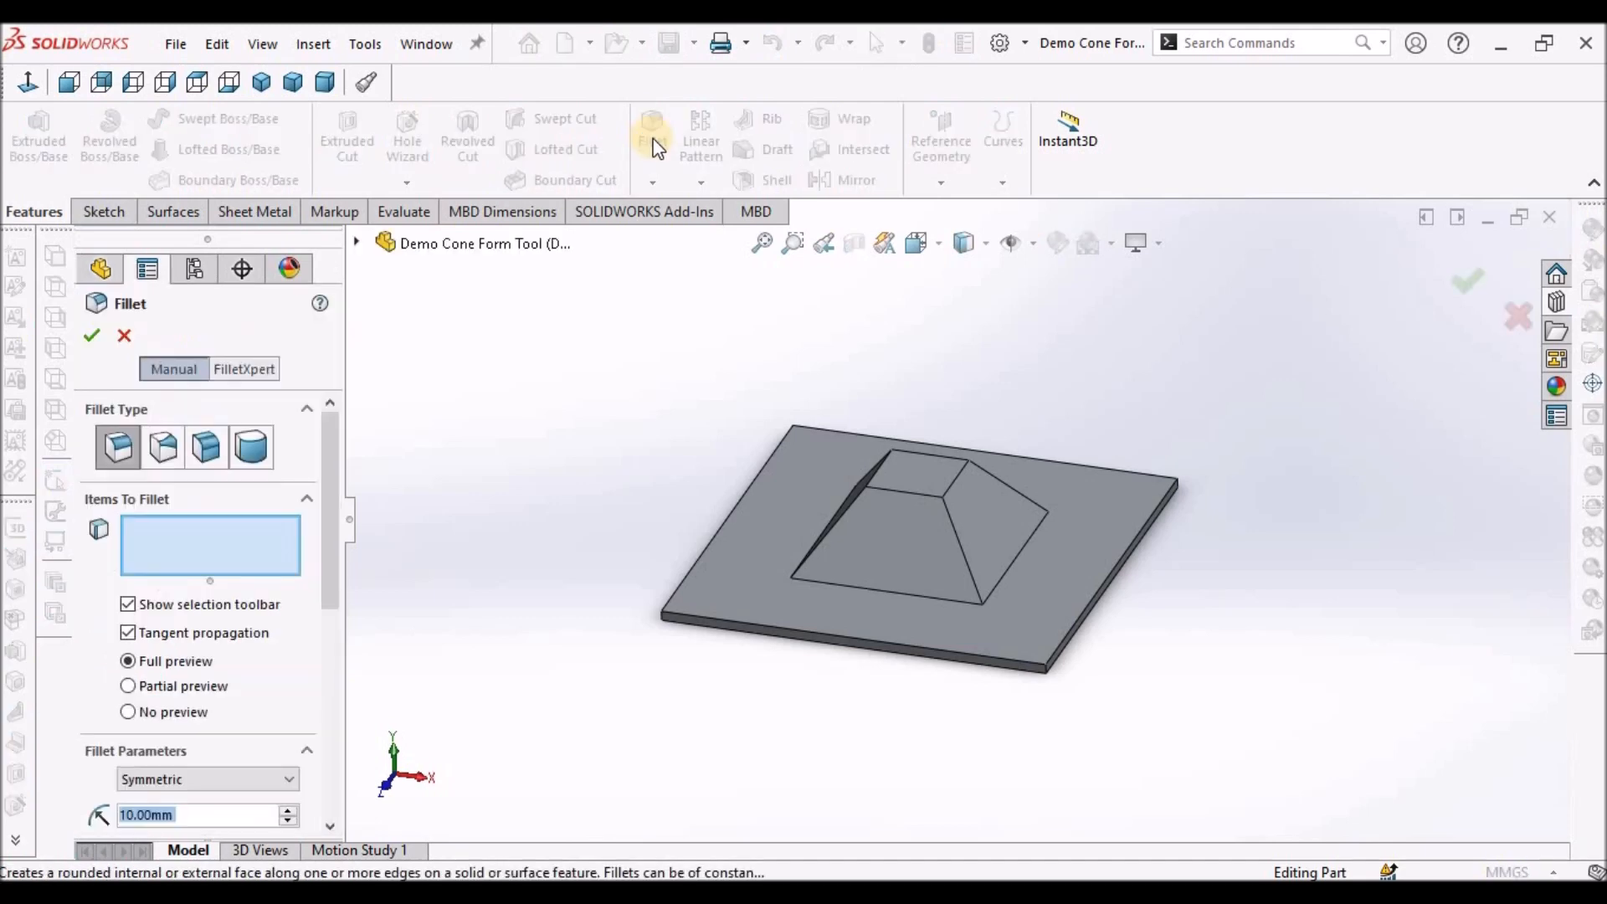
middle_click_drag(924, 508, 765, 796)
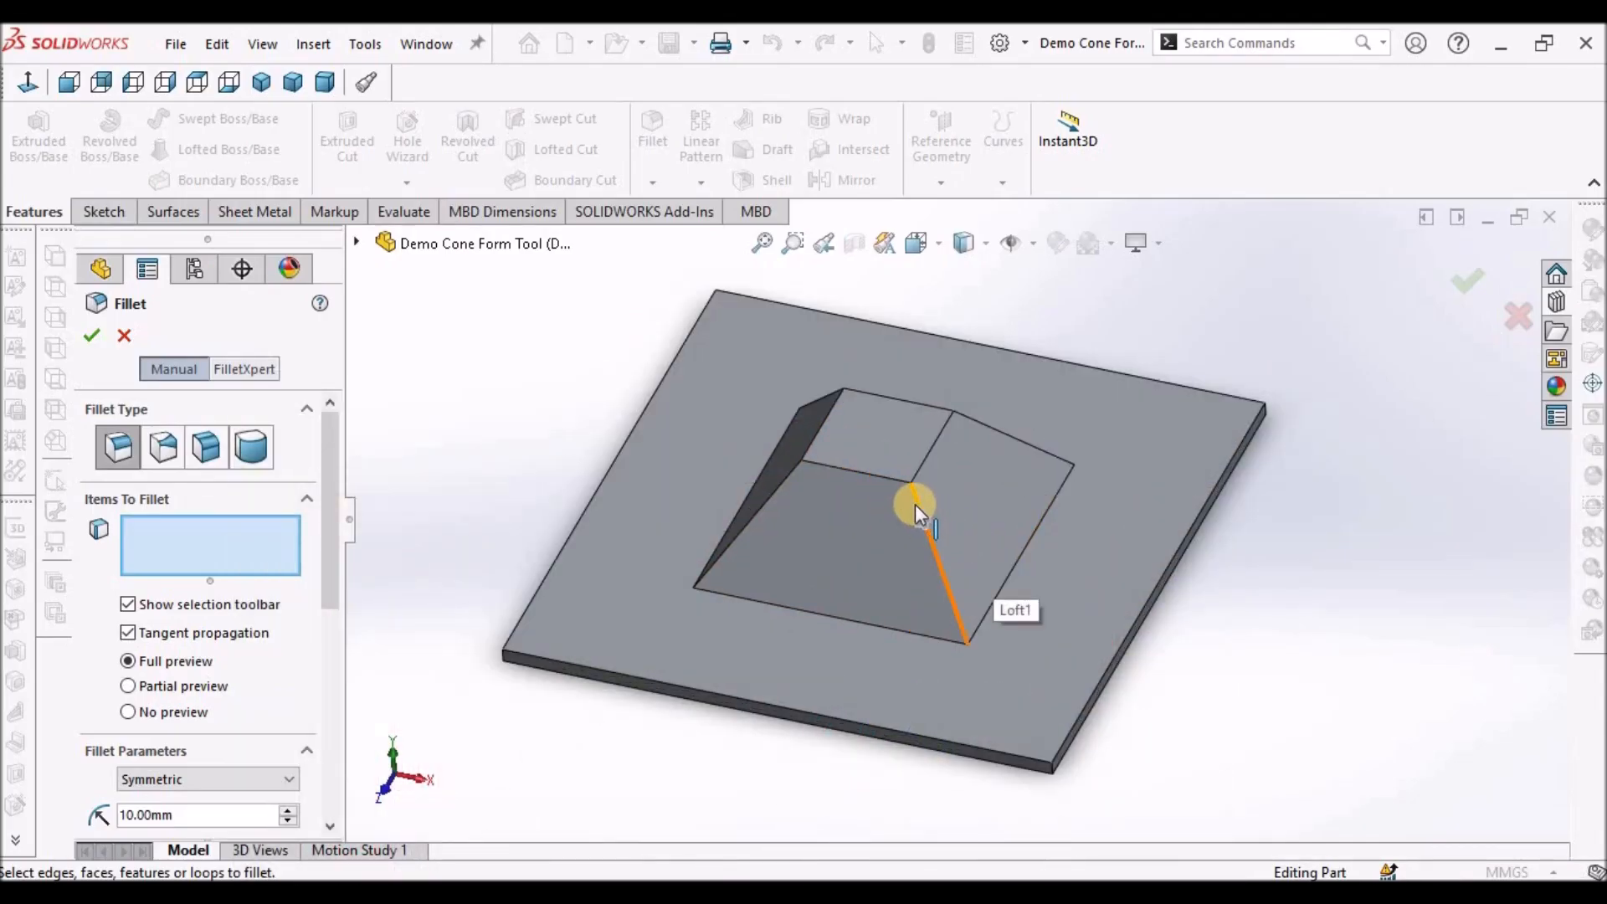
middle_click_drag(983, 464, 882, 467)
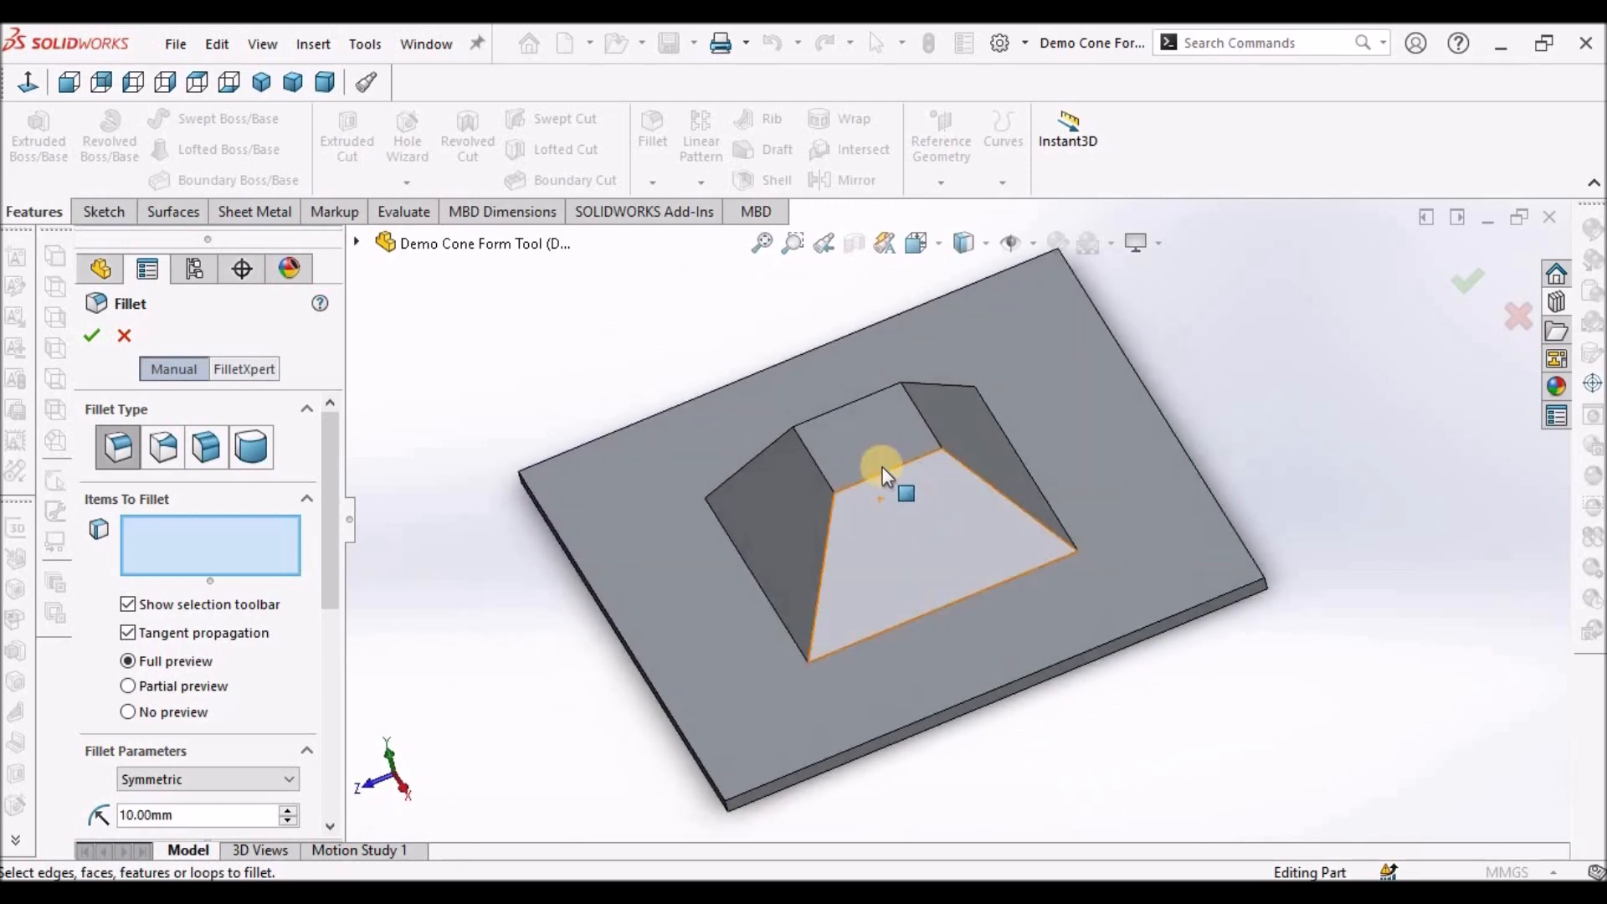
left_click(857, 432)
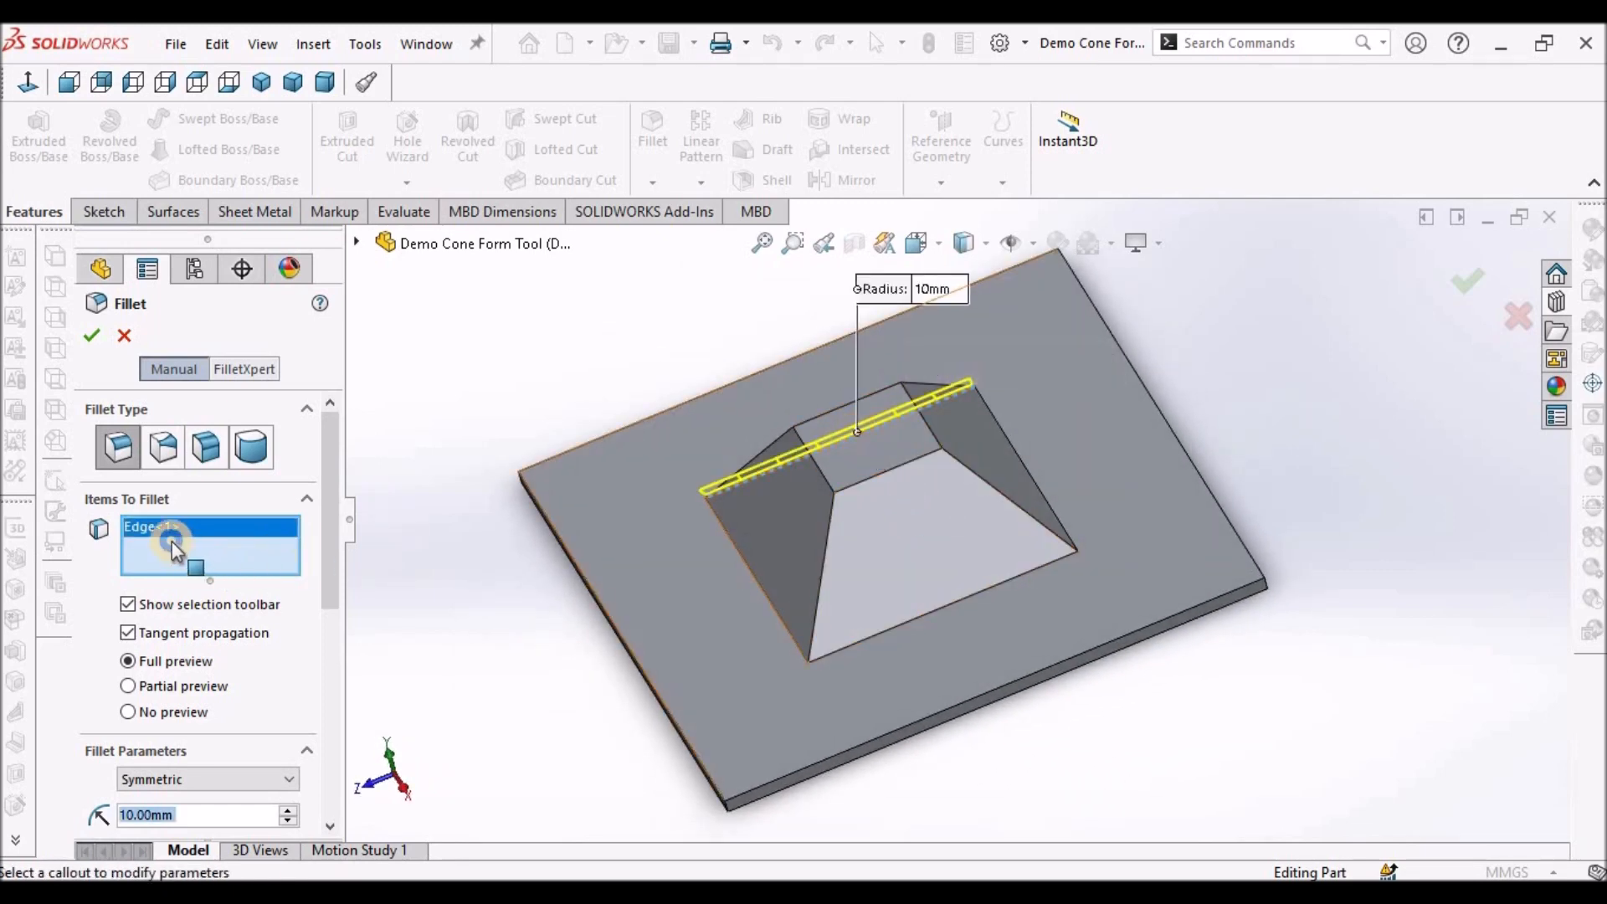
right_click(216, 546)
left_click(256, 556)
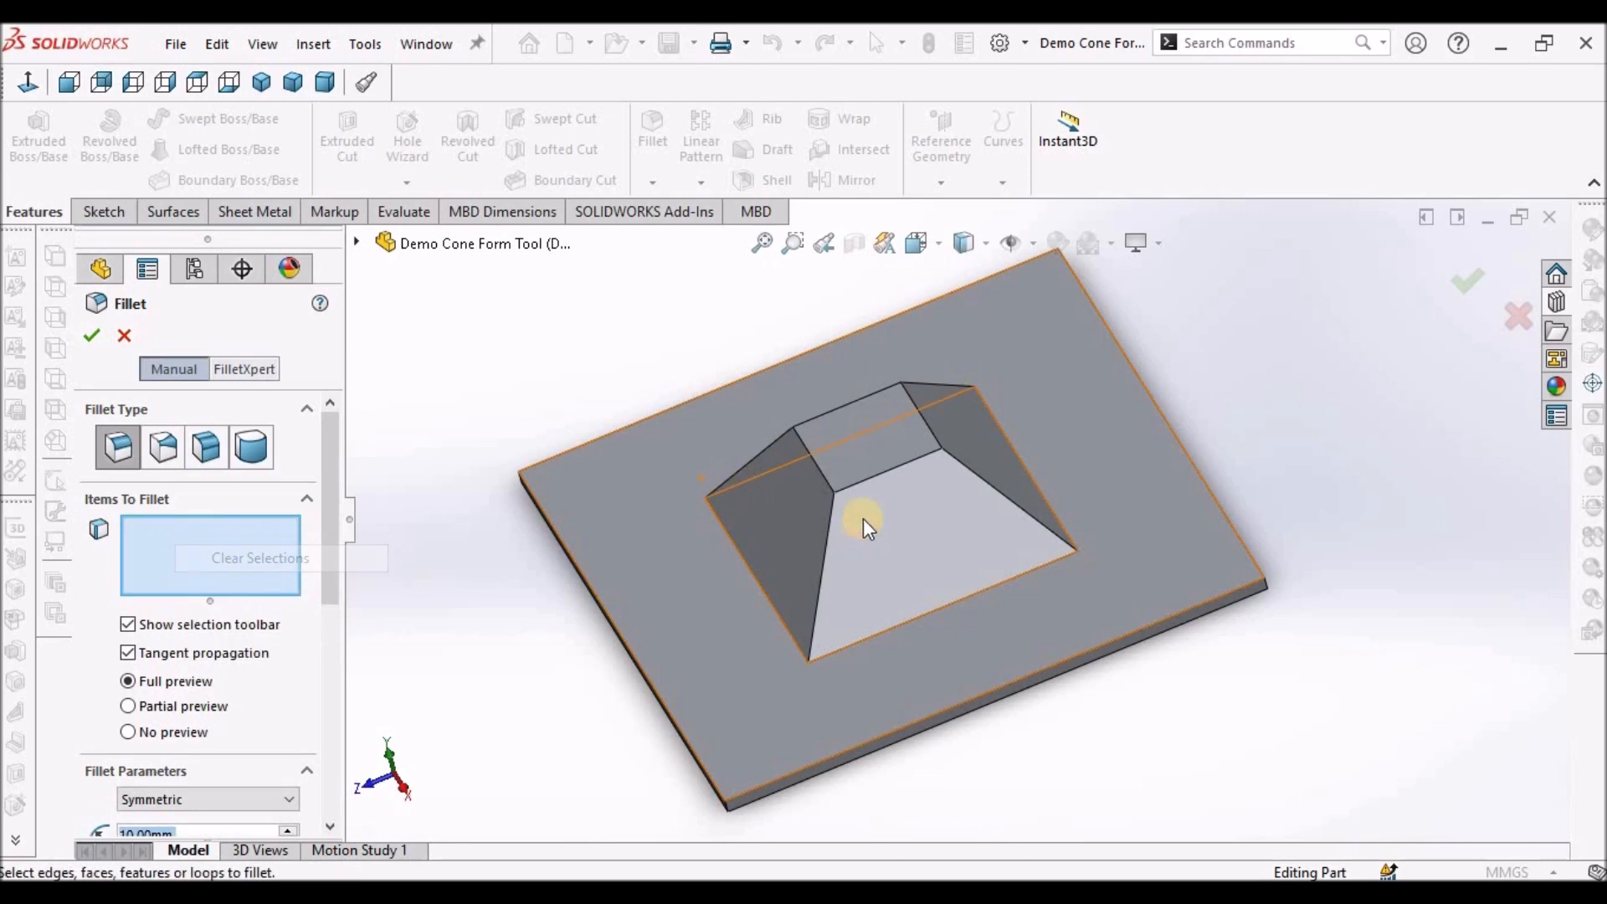
left_click(886, 449)
left_click(886, 450)
left_click(885, 449)
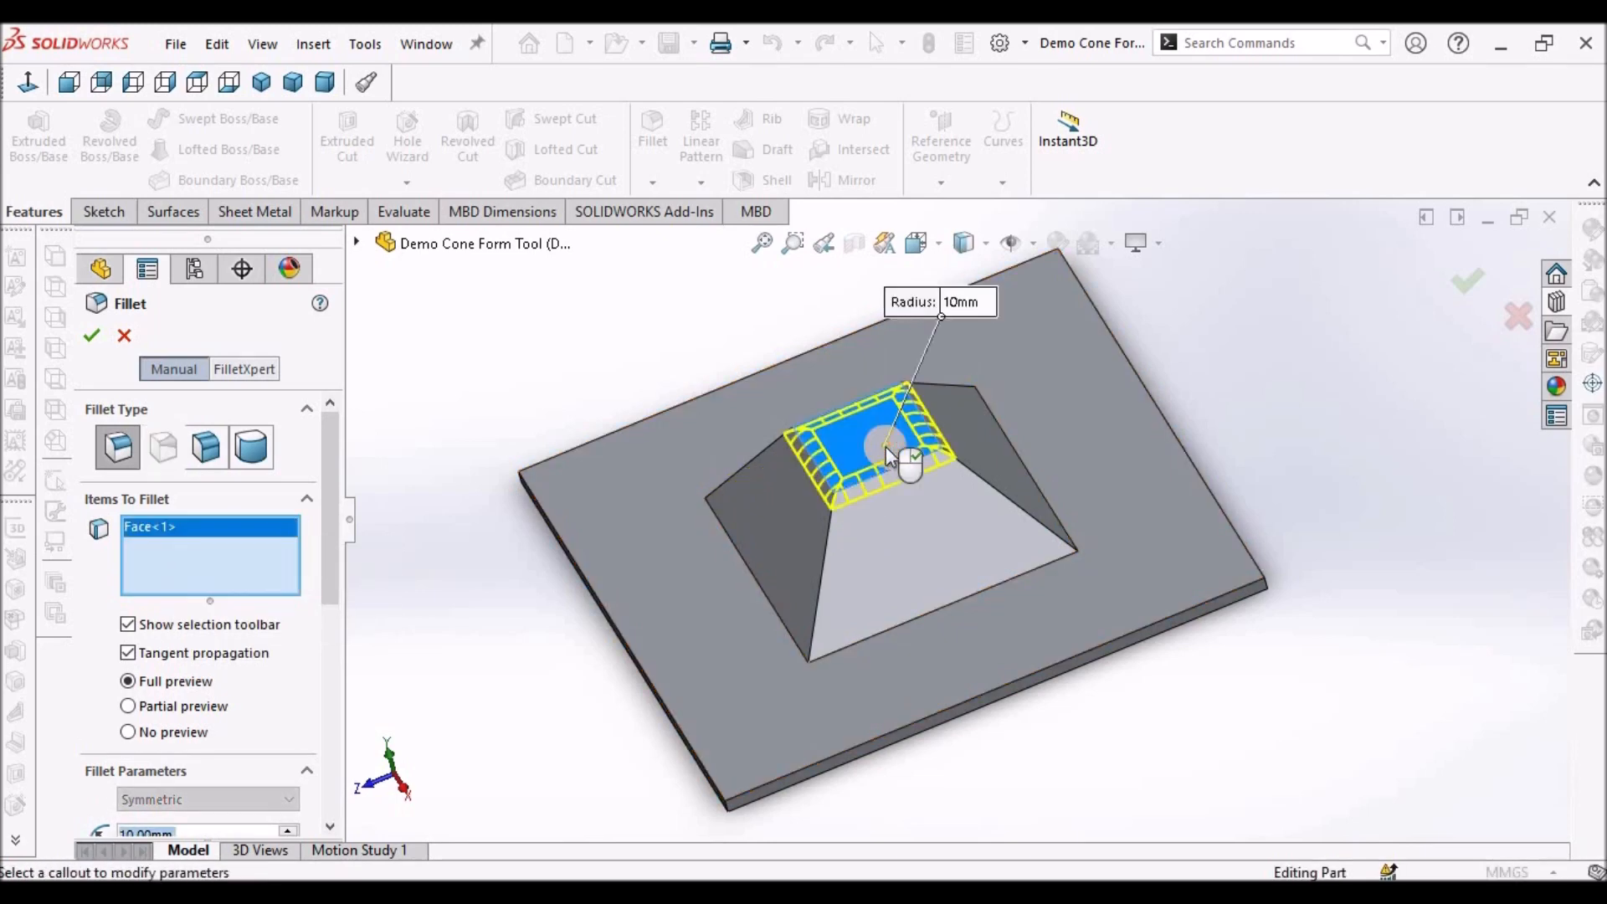
Set the fillet radius to 5 mm and apply it with side faces added so that all the pyramid's edges are rounded
left_click_drag(333, 597, 333, 694)
left_click(193, 649)
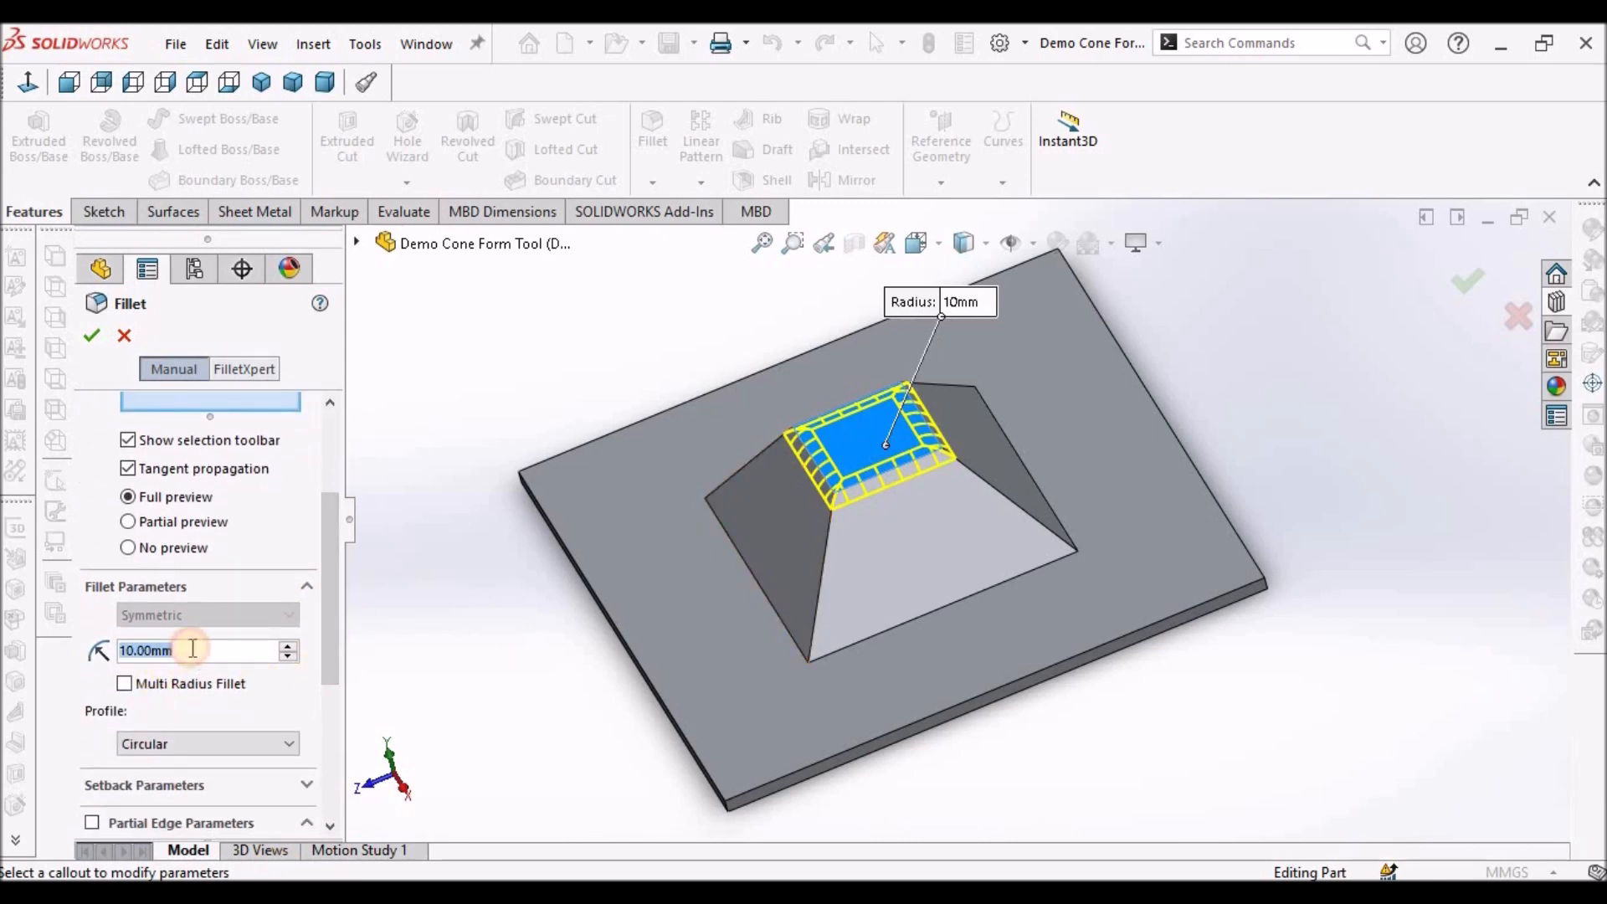
type("5")
key("Return")
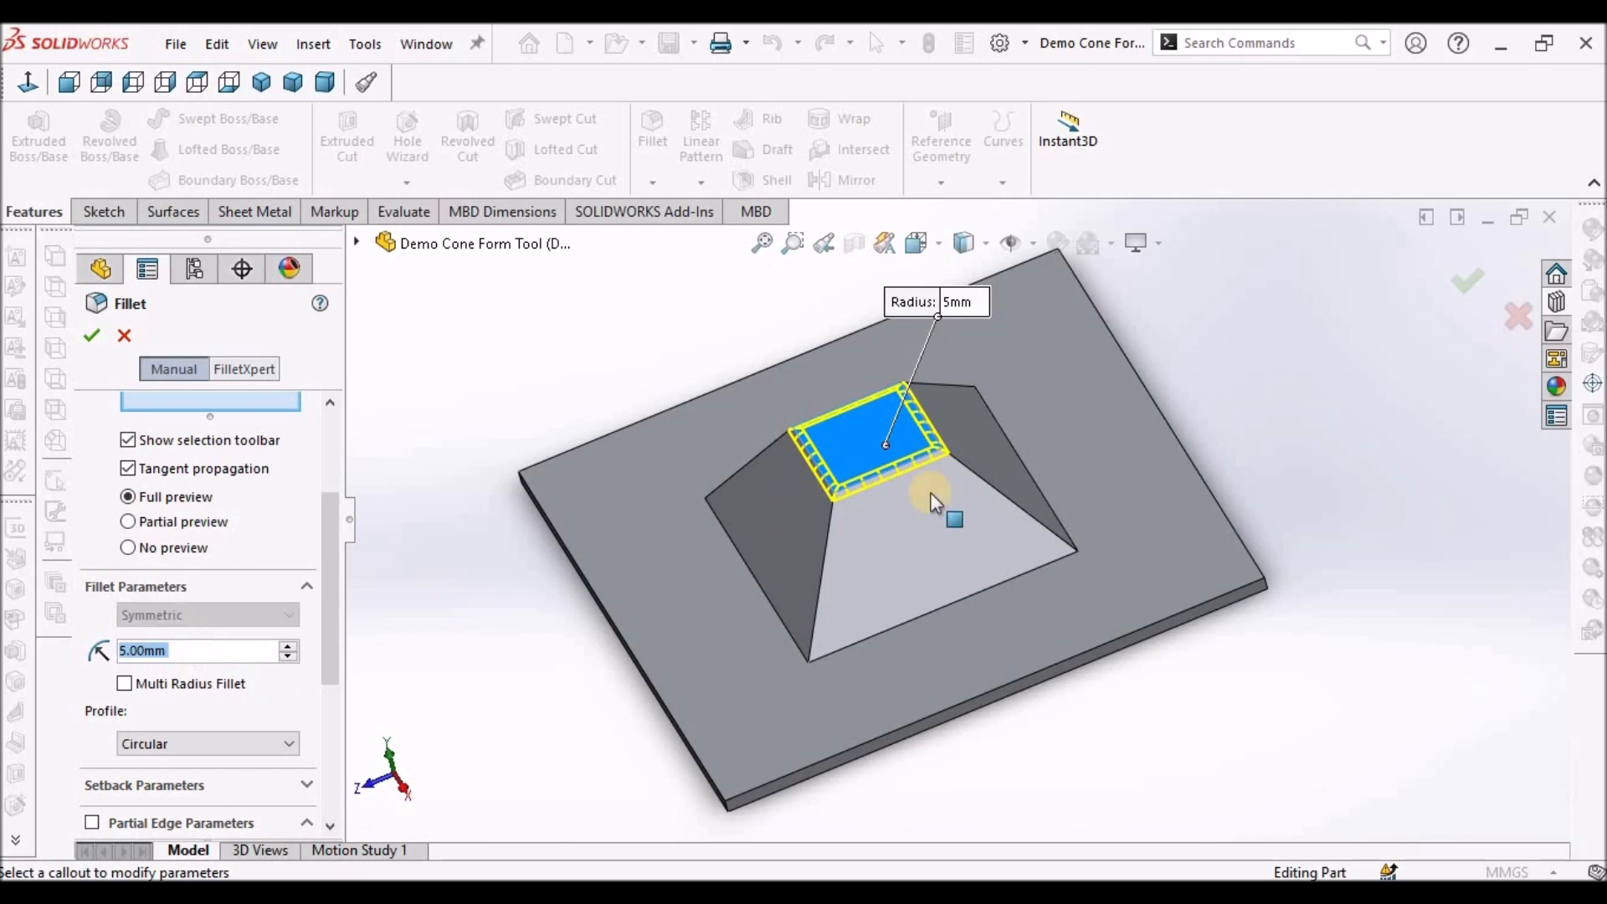
left_click(771, 520)
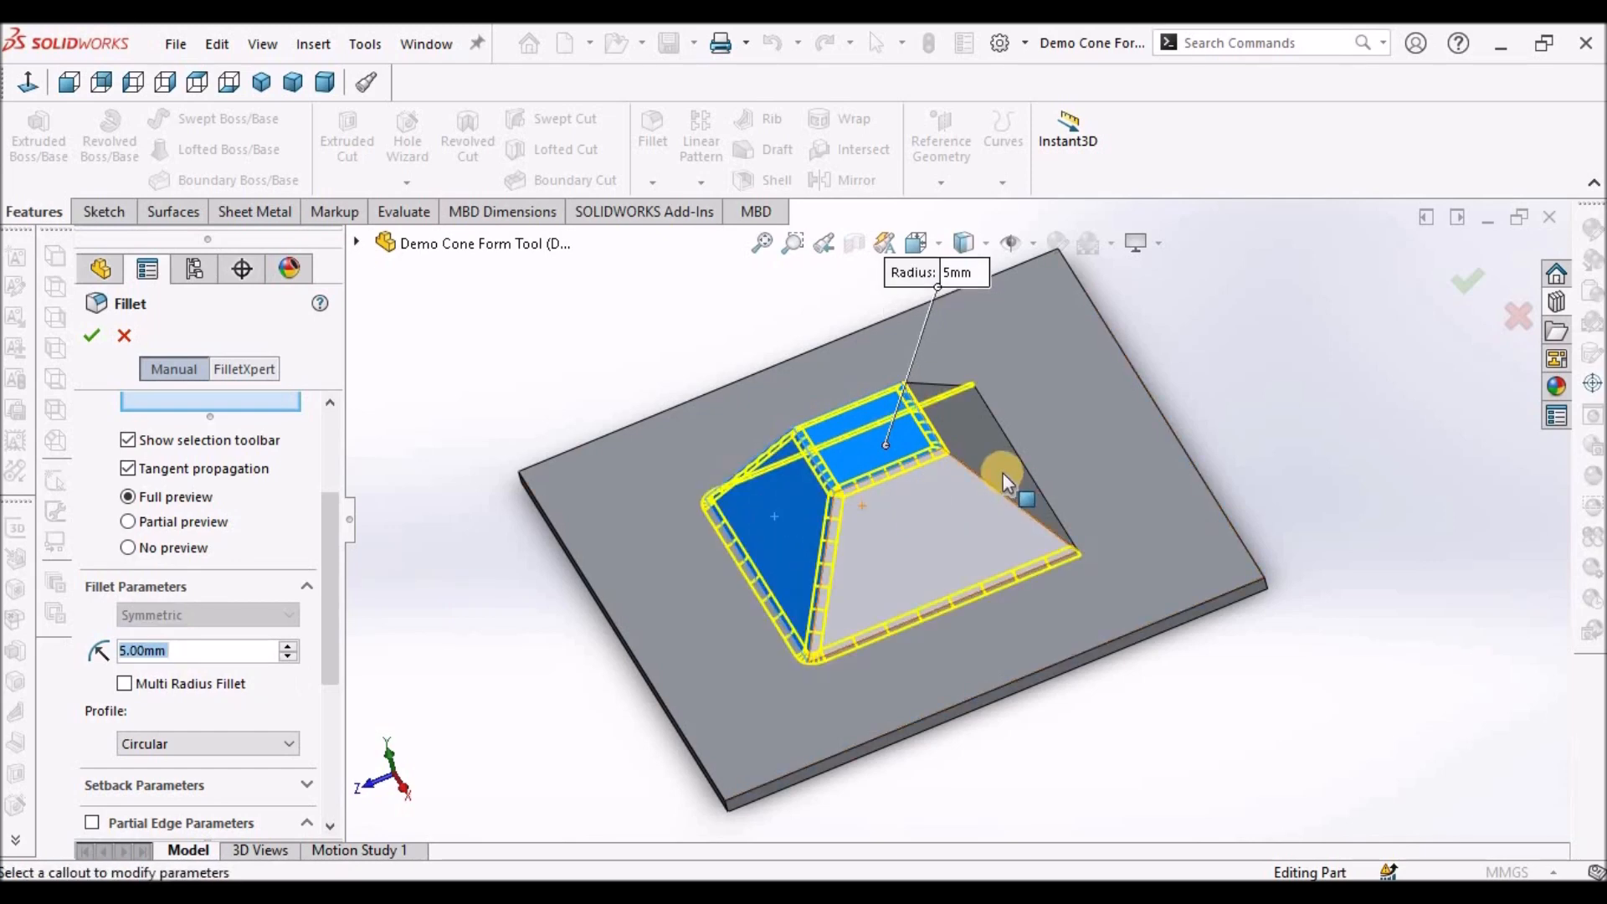
middle_click_drag(907, 533, 1114, 469)
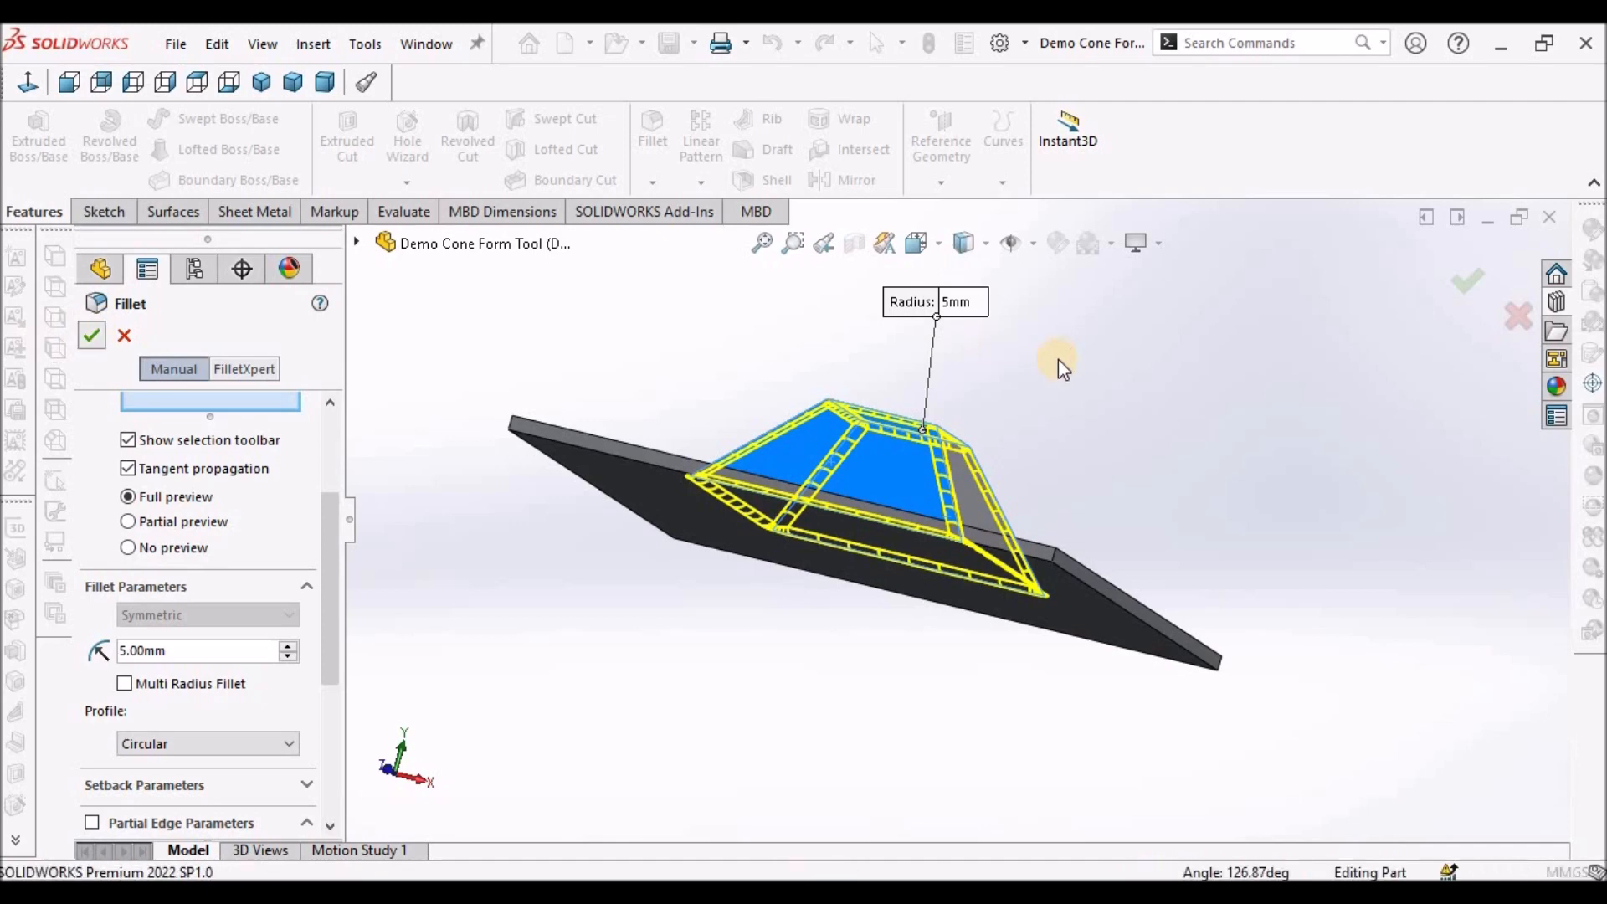
key("Return")
left_click(325, 81)
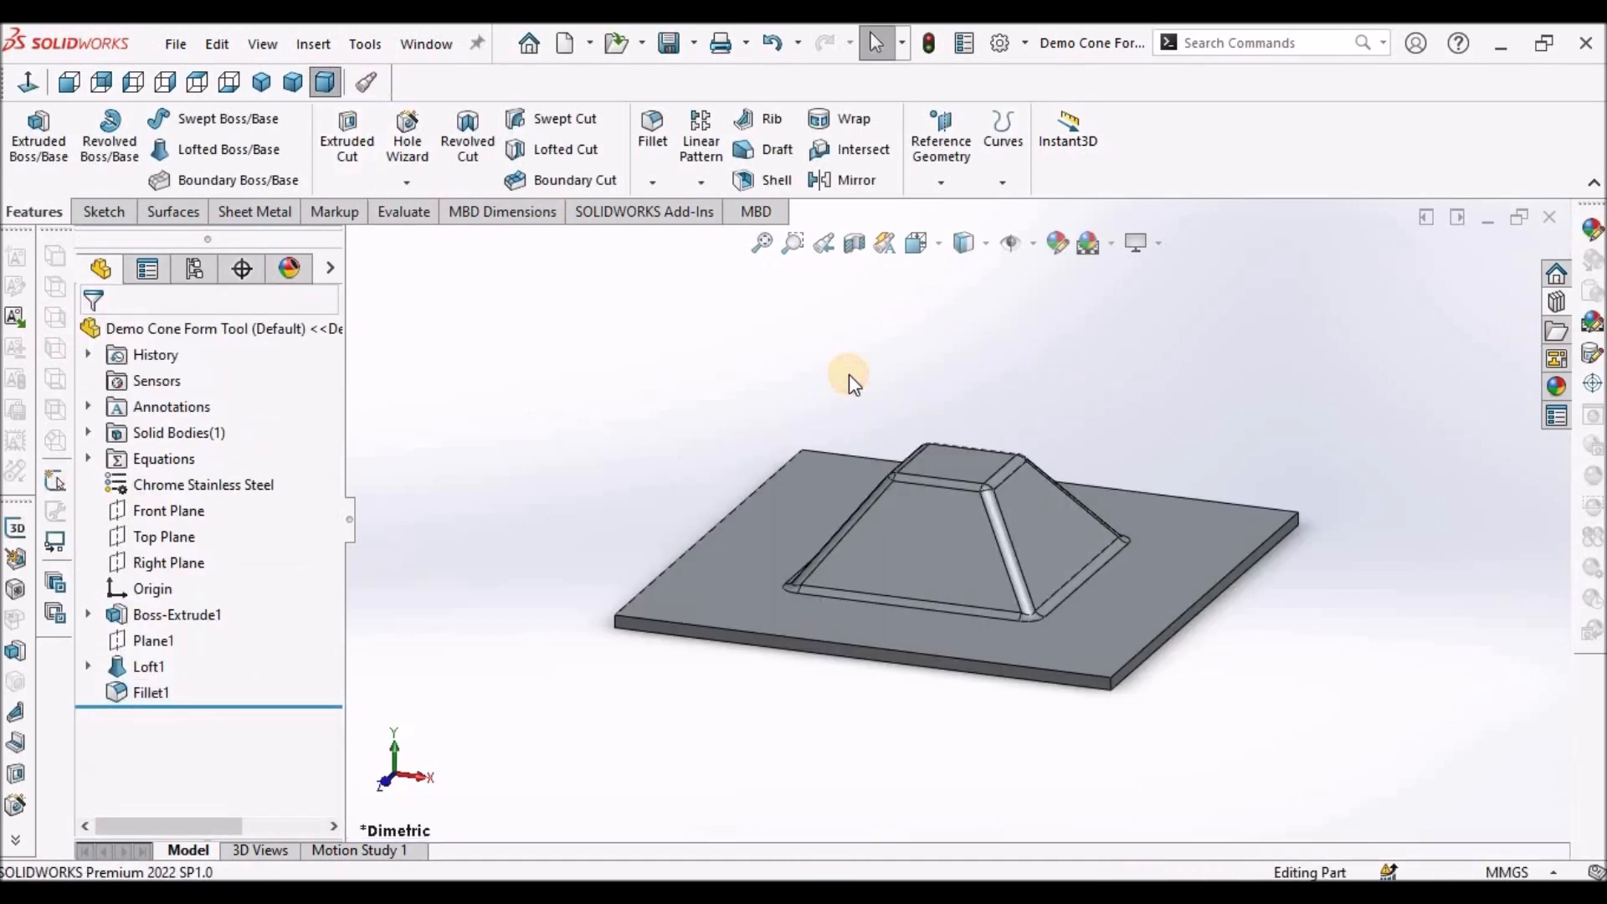
Start a new sketch on the plate's flat face around the base of the pyramid
middle_click_drag(1133, 665, 507, 377)
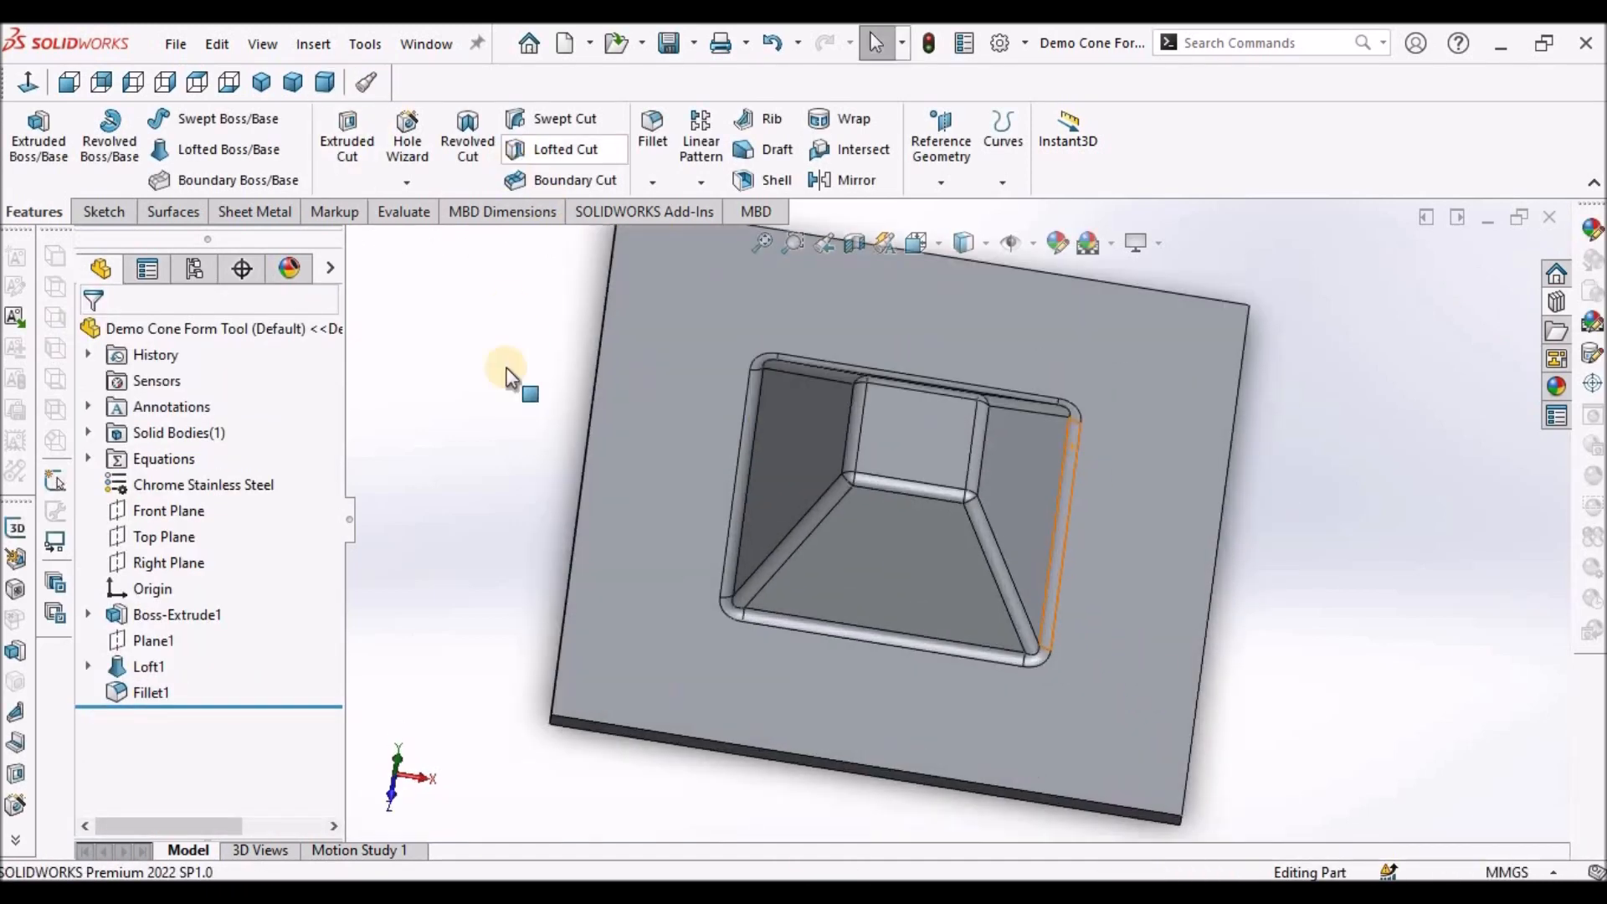
left_click(666, 340)
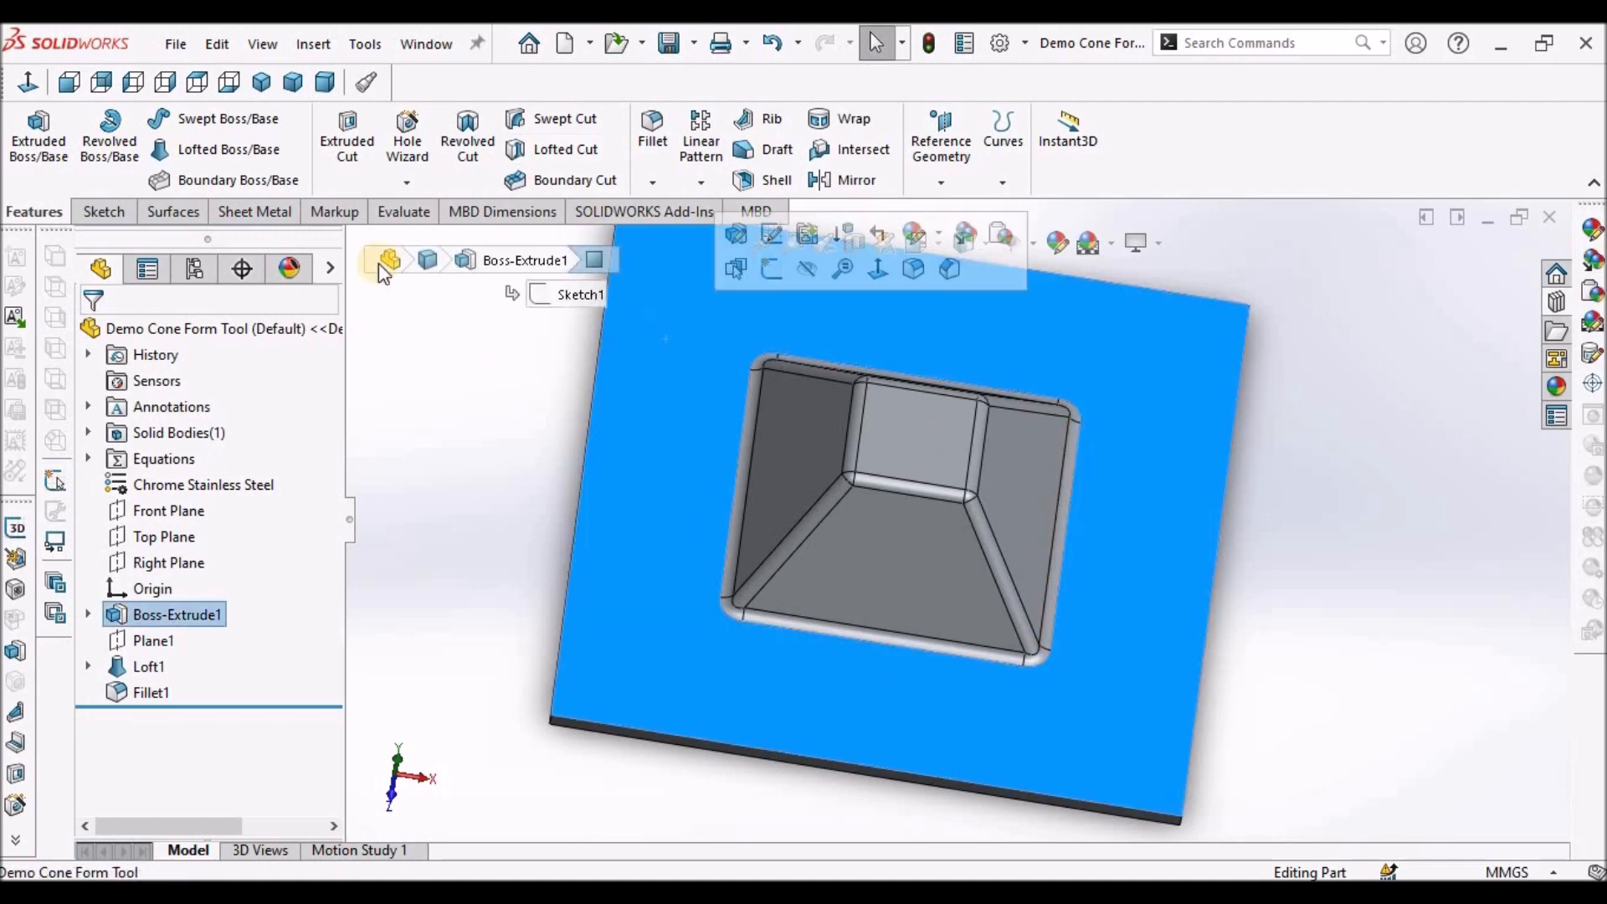
left_click(88, 212)
left_click(29, 143)
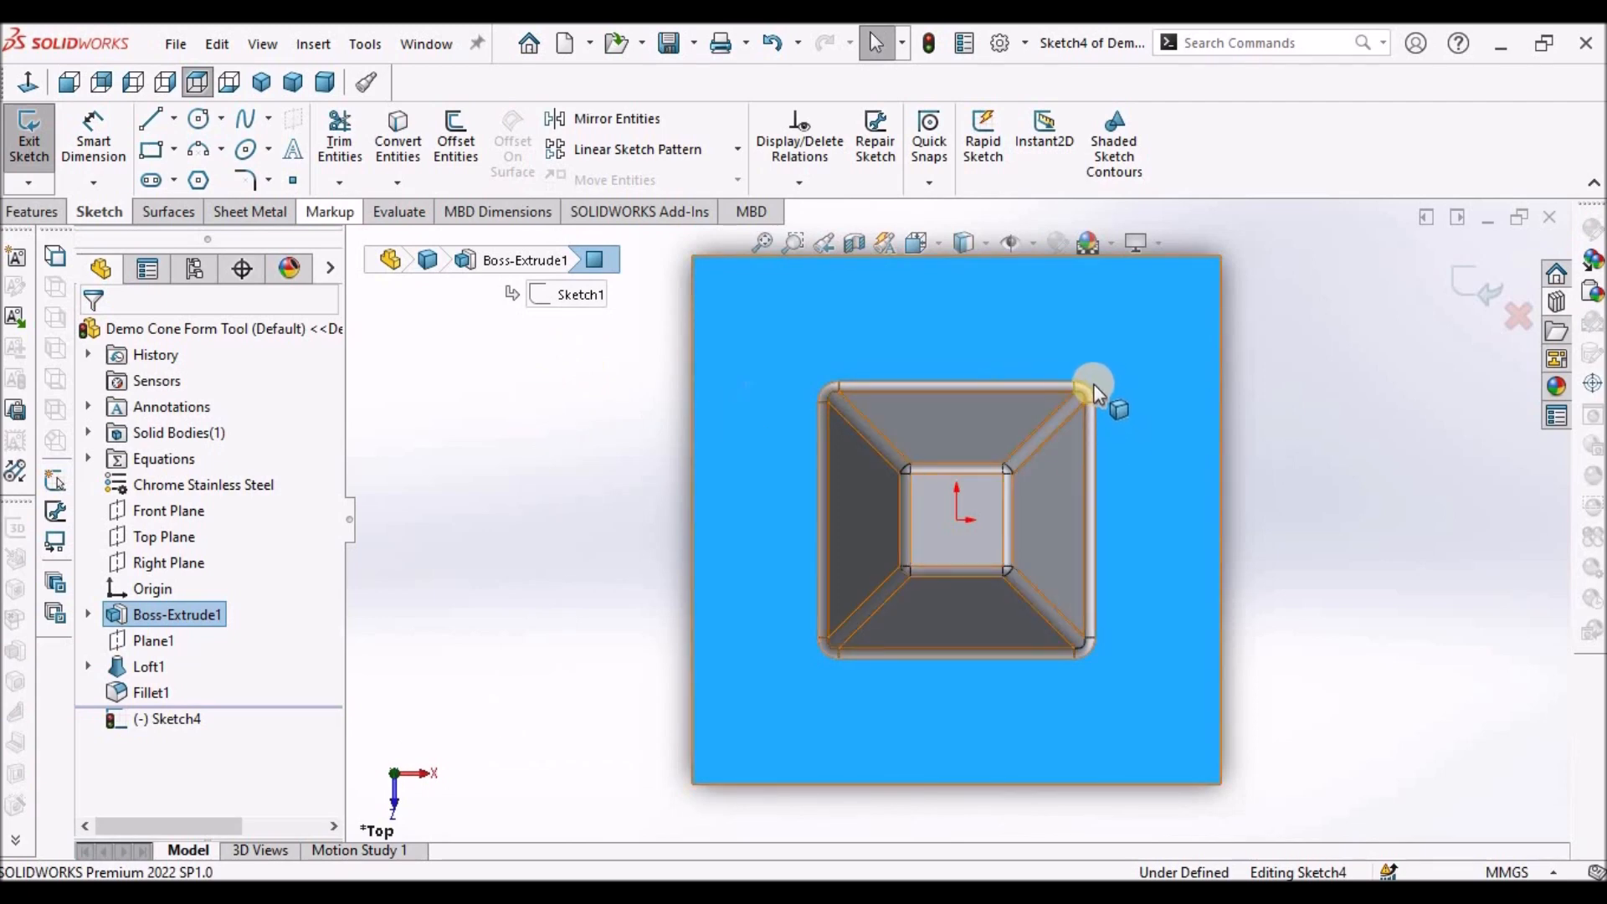
left_click(1284, 415)
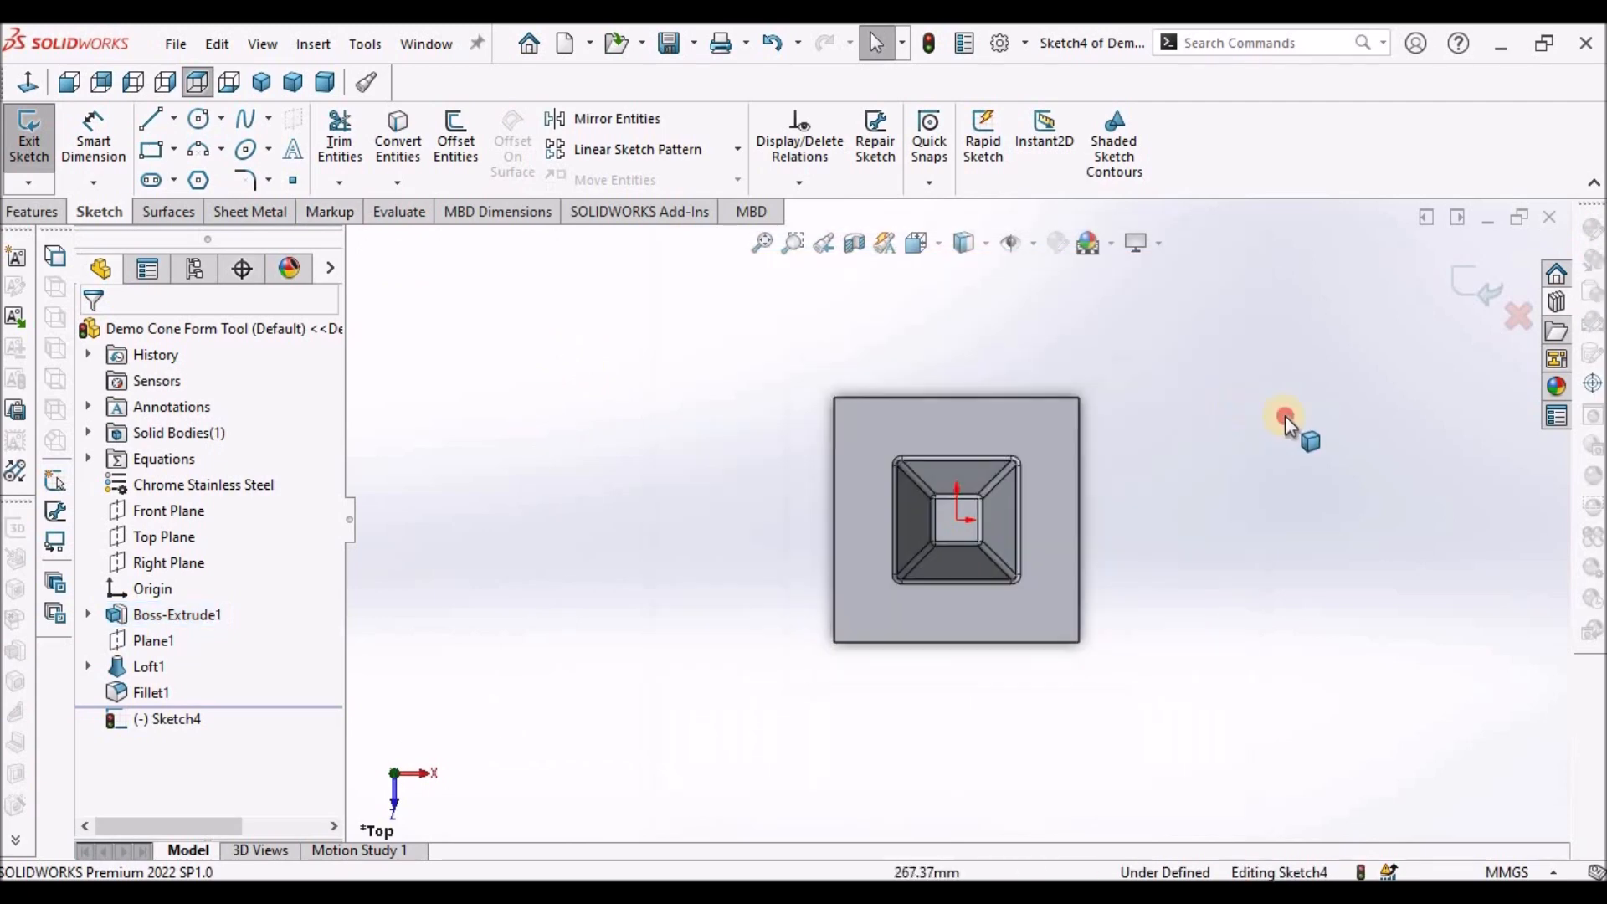
Sketch a circle about 16.5 mm in diameter near the plate's upper-left corner
left_click(198, 118)
scroll(954, 473, "down", 3)
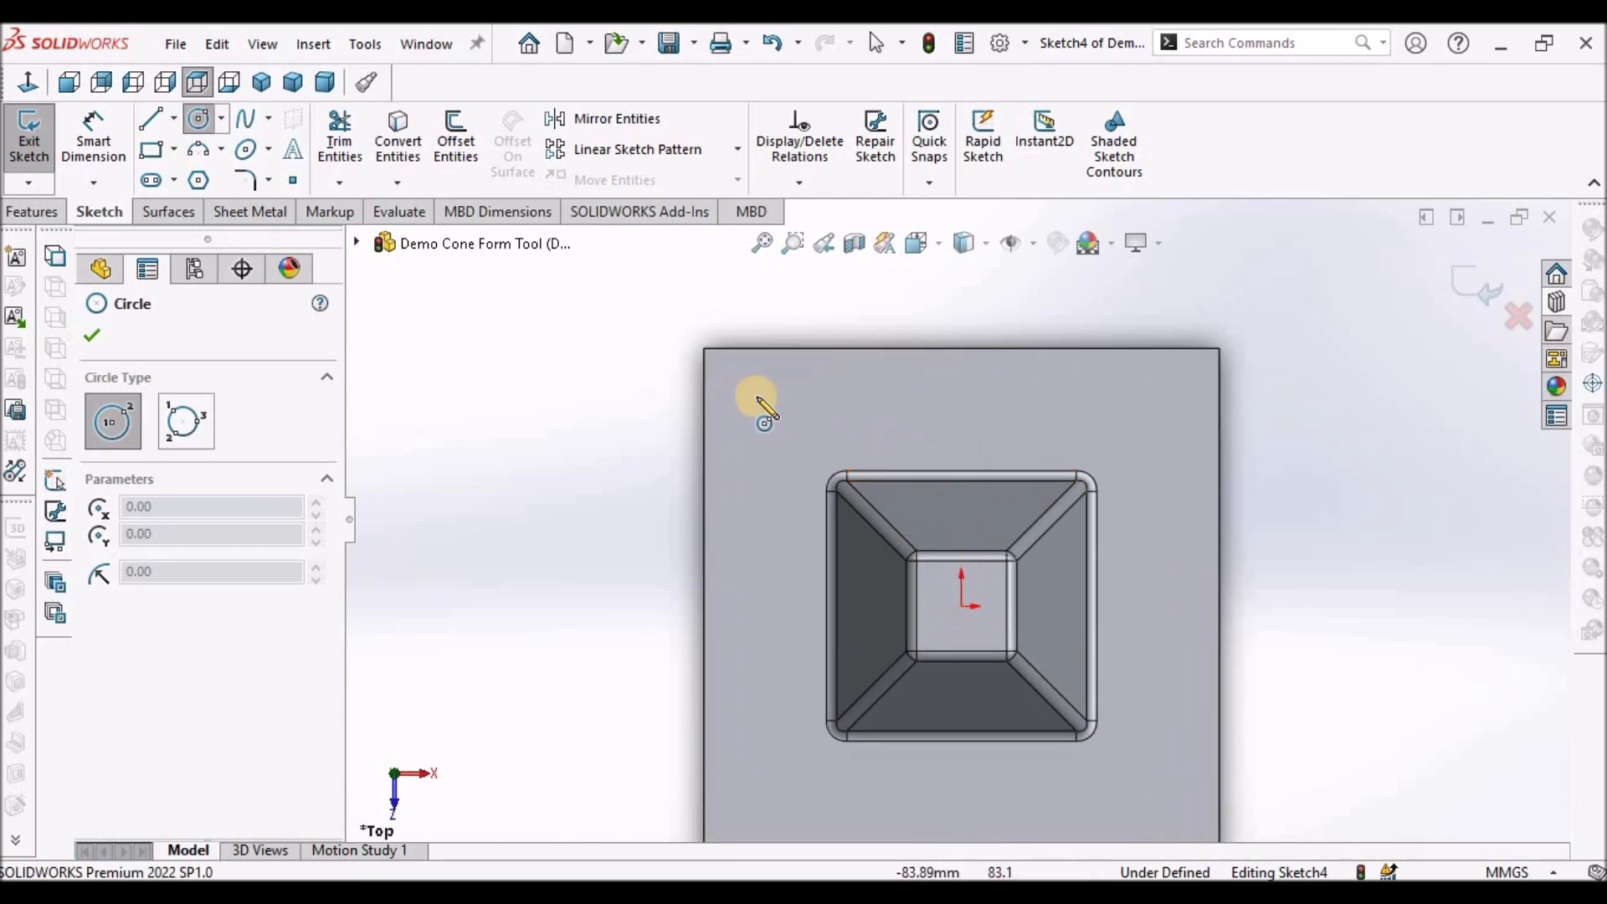
left_click(767, 395)
left_click(767, 380)
right_click(571, 376)
left_click(593, 394)
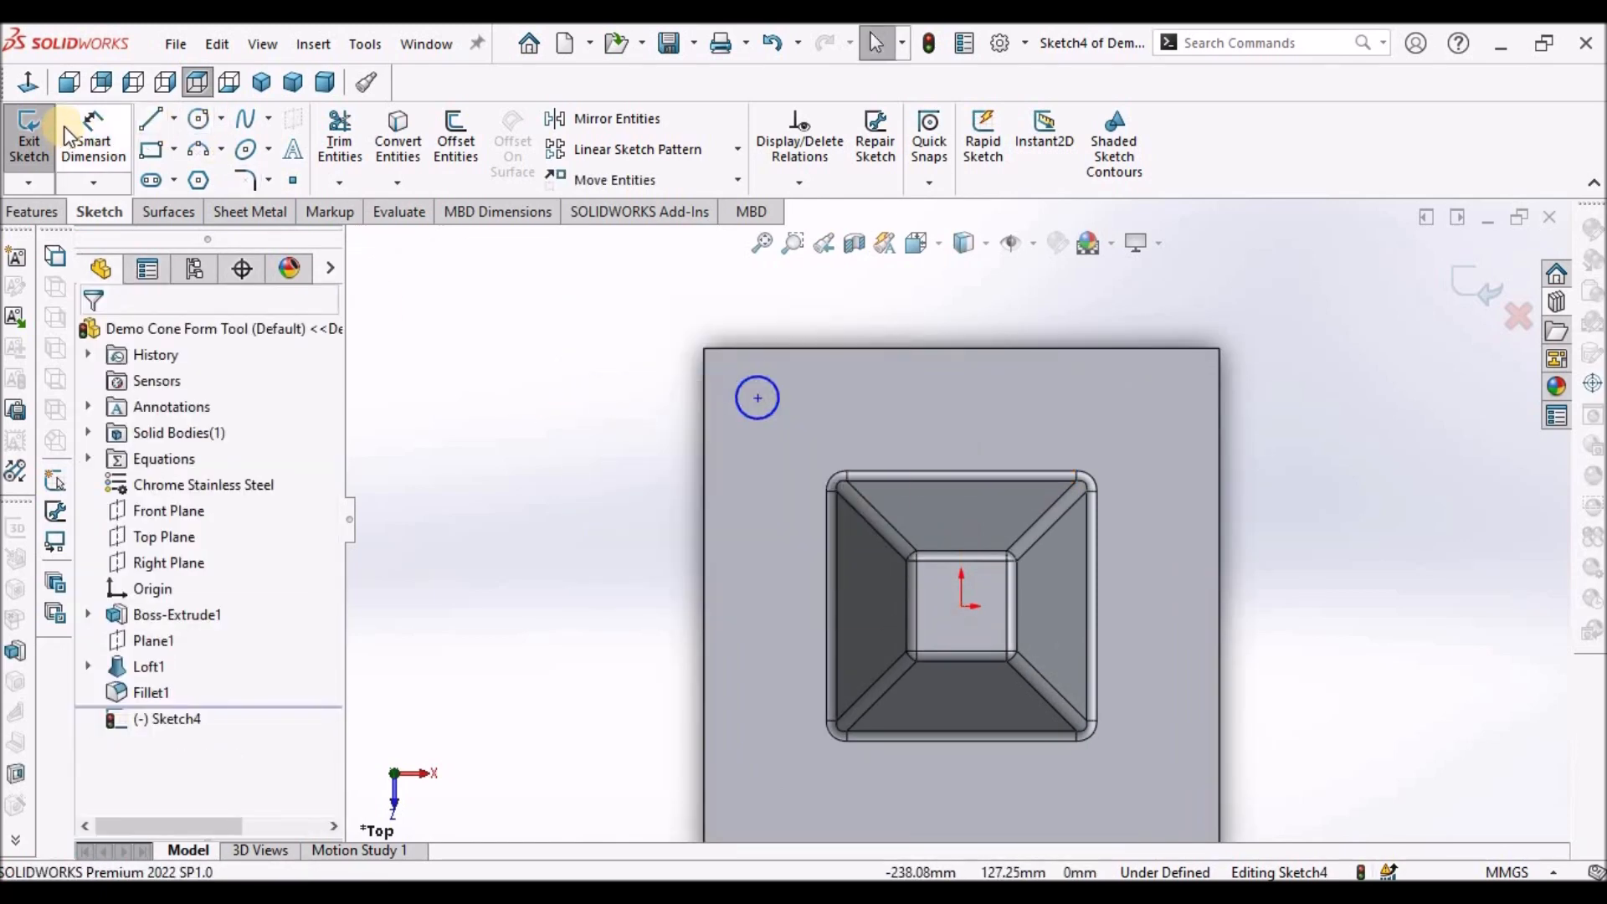
Dimension the circle's centre 15 mm from the plate's upper edge
left_click(789, 349)
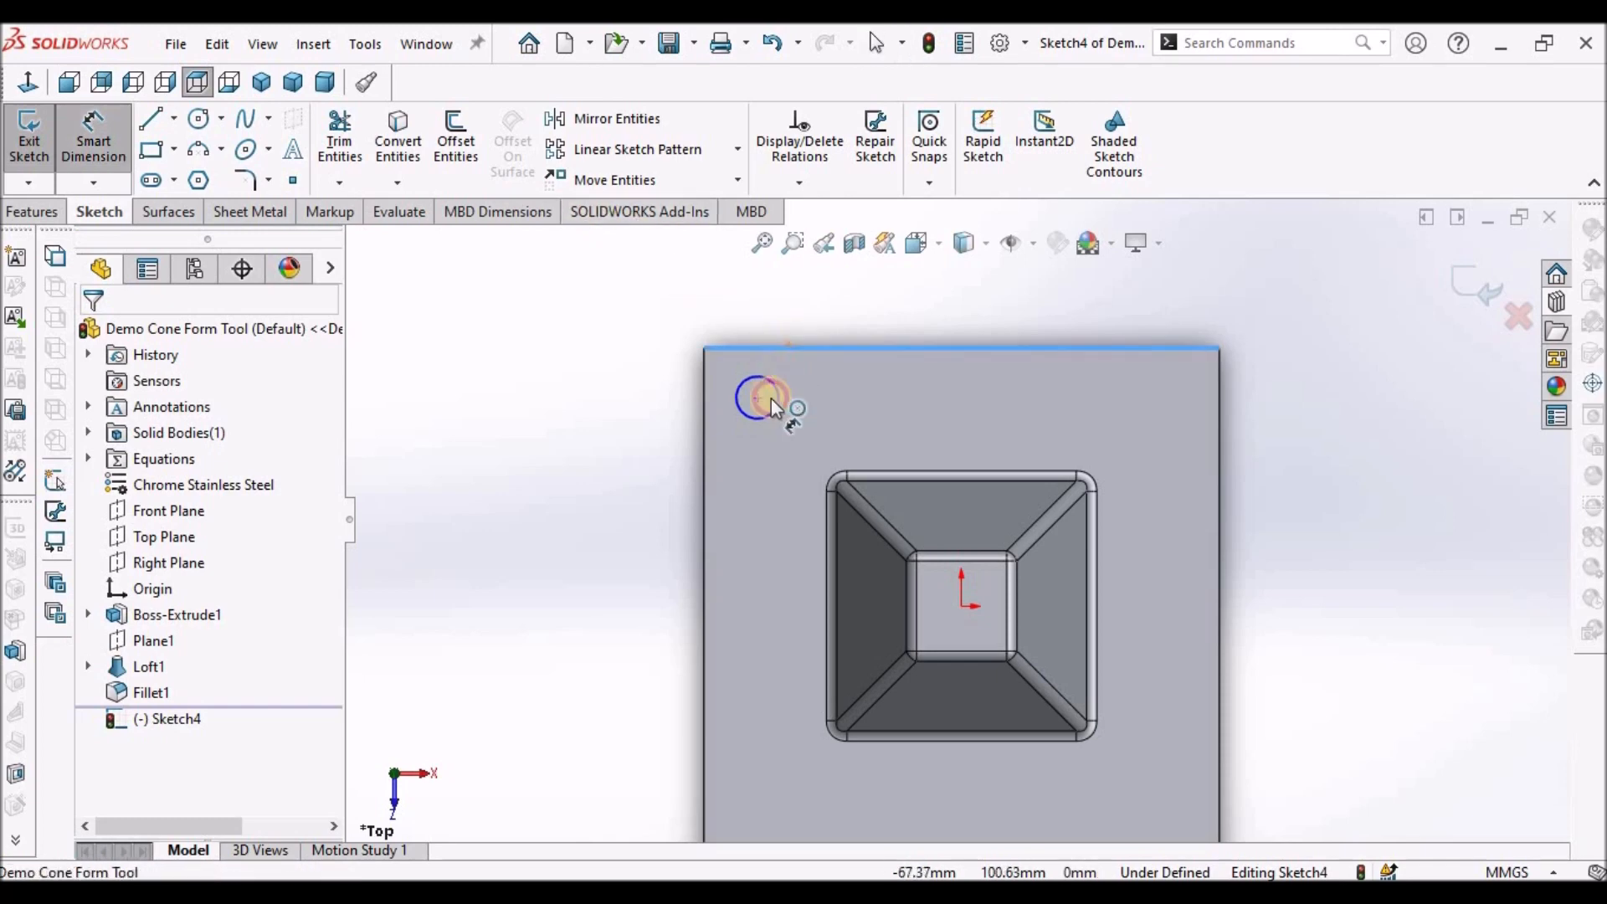
left_click(760, 399)
left_click(645, 369)
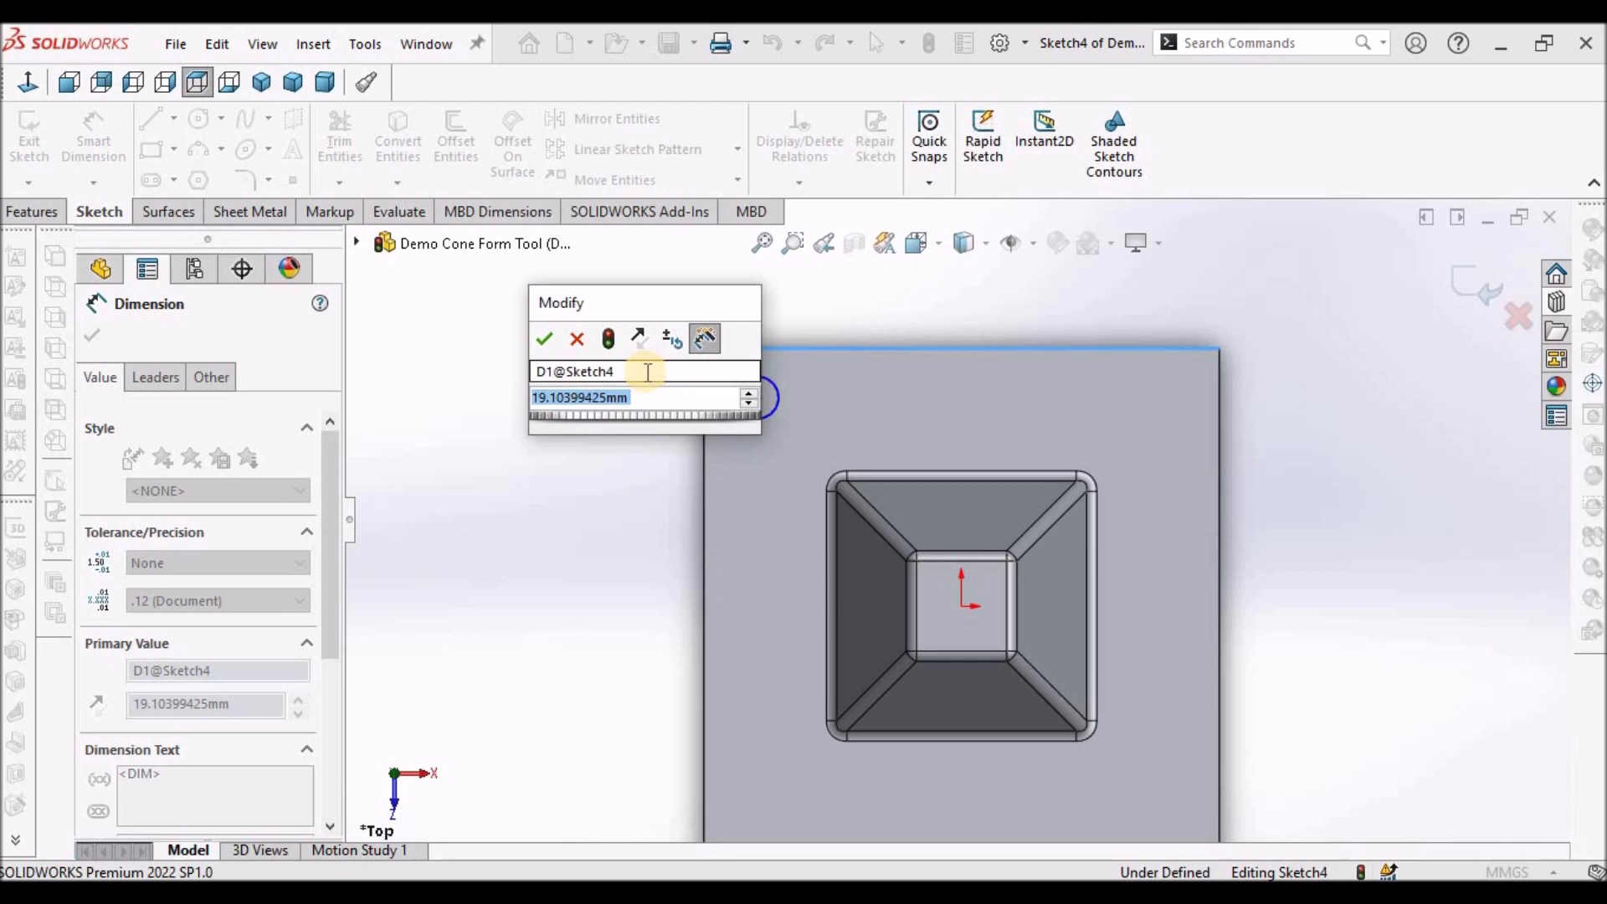
type("15")
key("Return")
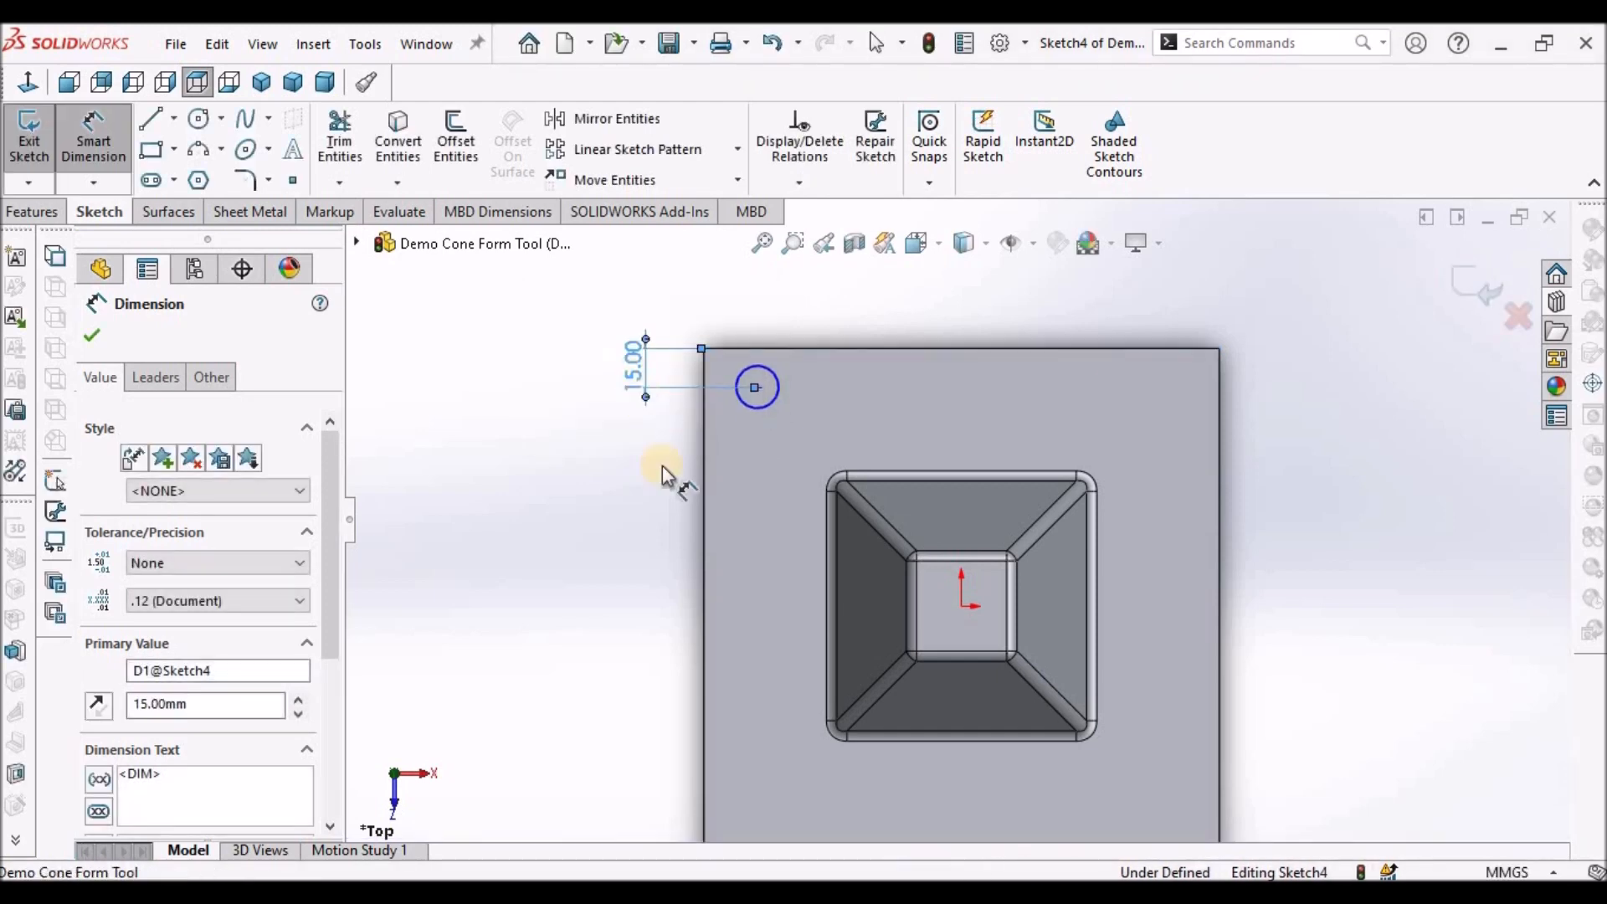
left_click(661, 465)
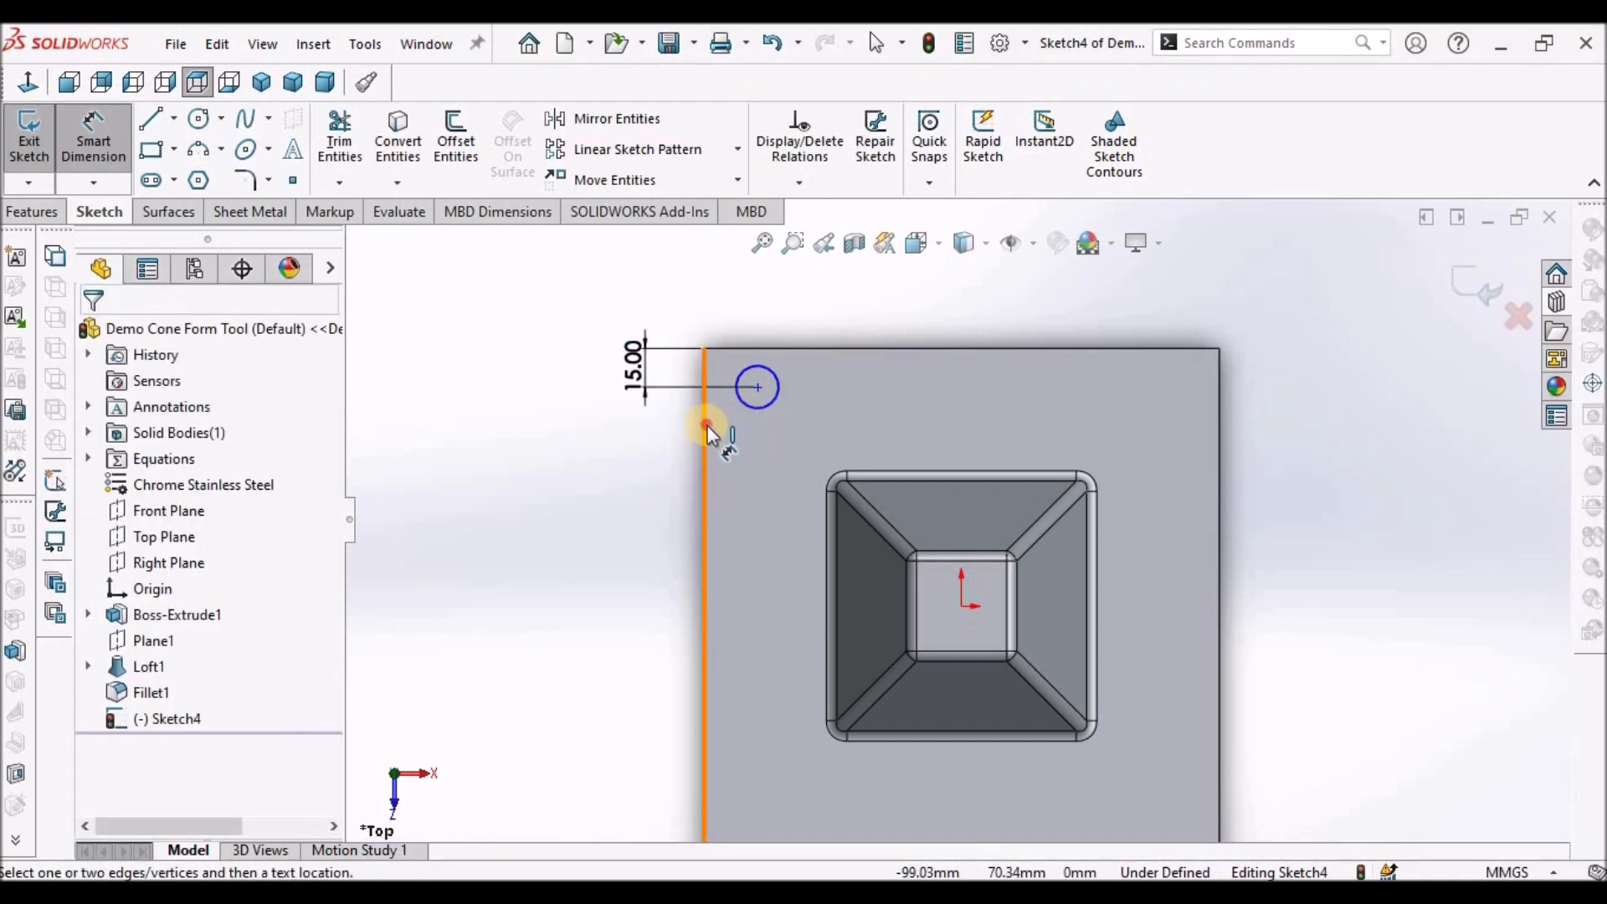
Dimension the circle's centre 20 mm from the plate's left edge
left_click(706, 425)
left_click(757, 387)
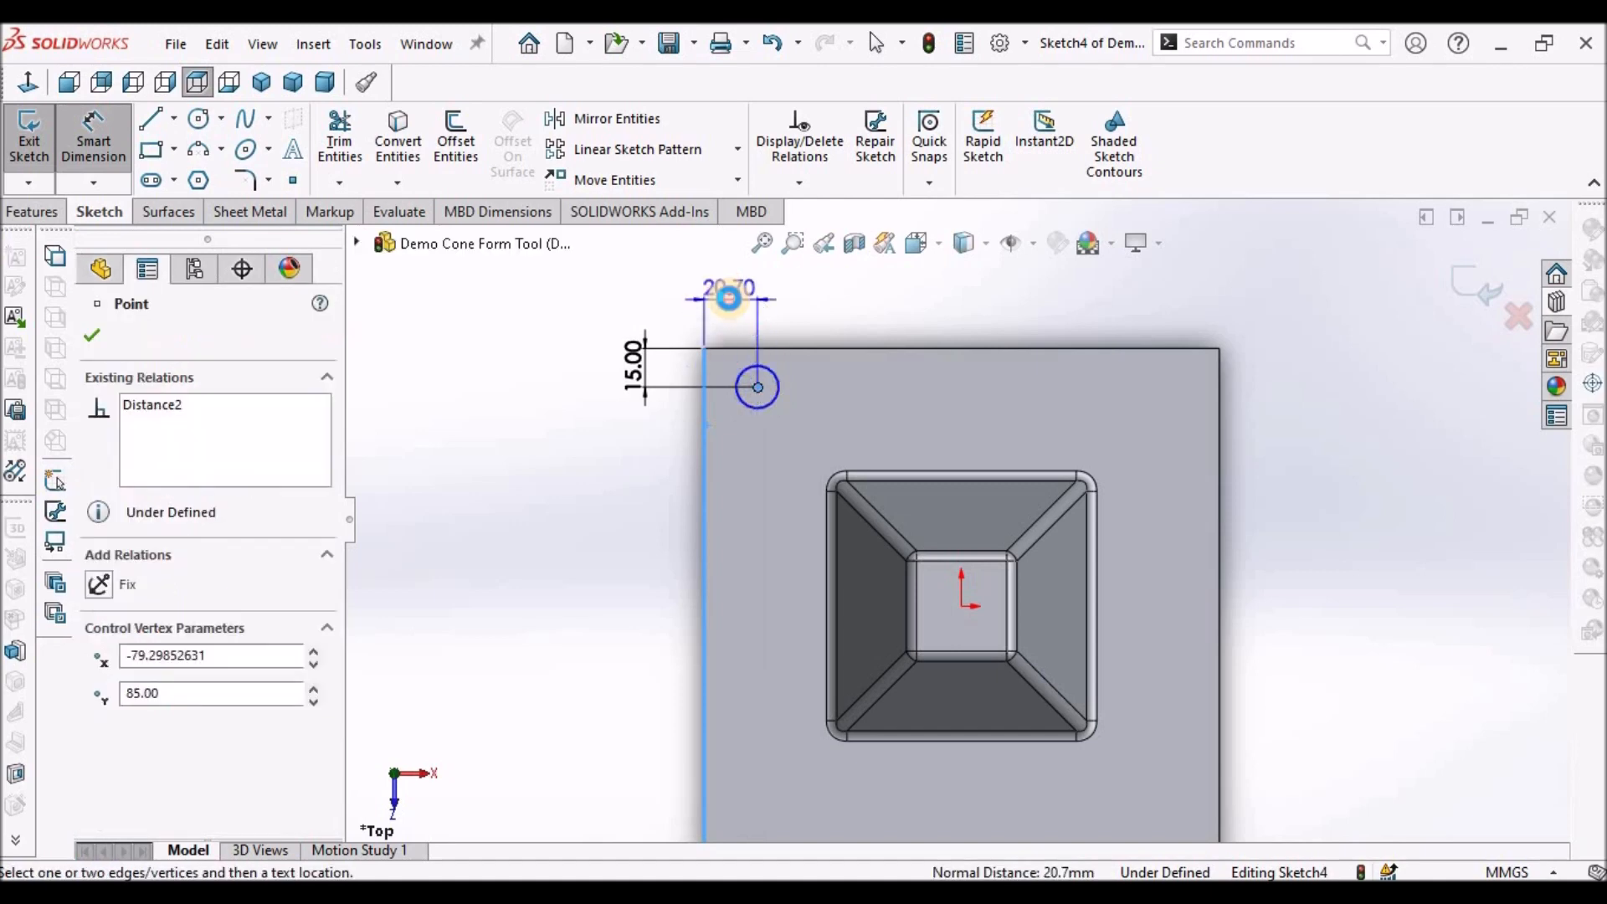
left_click(728, 298)
type("20")
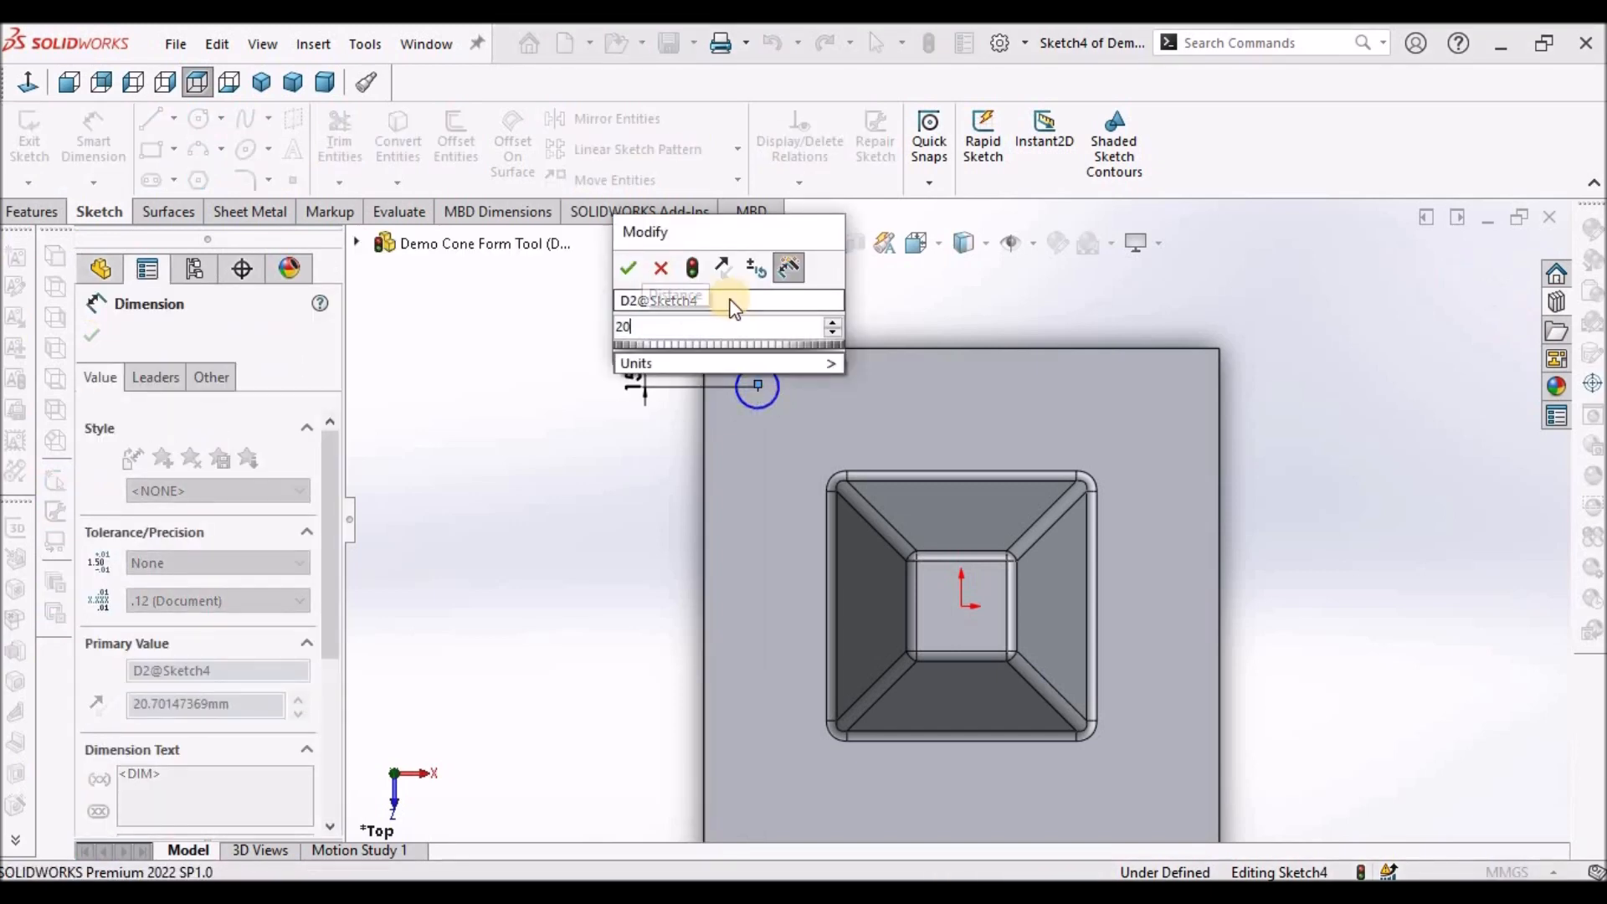
key("Return")
left_click(556, 467)
right_click(555, 467)
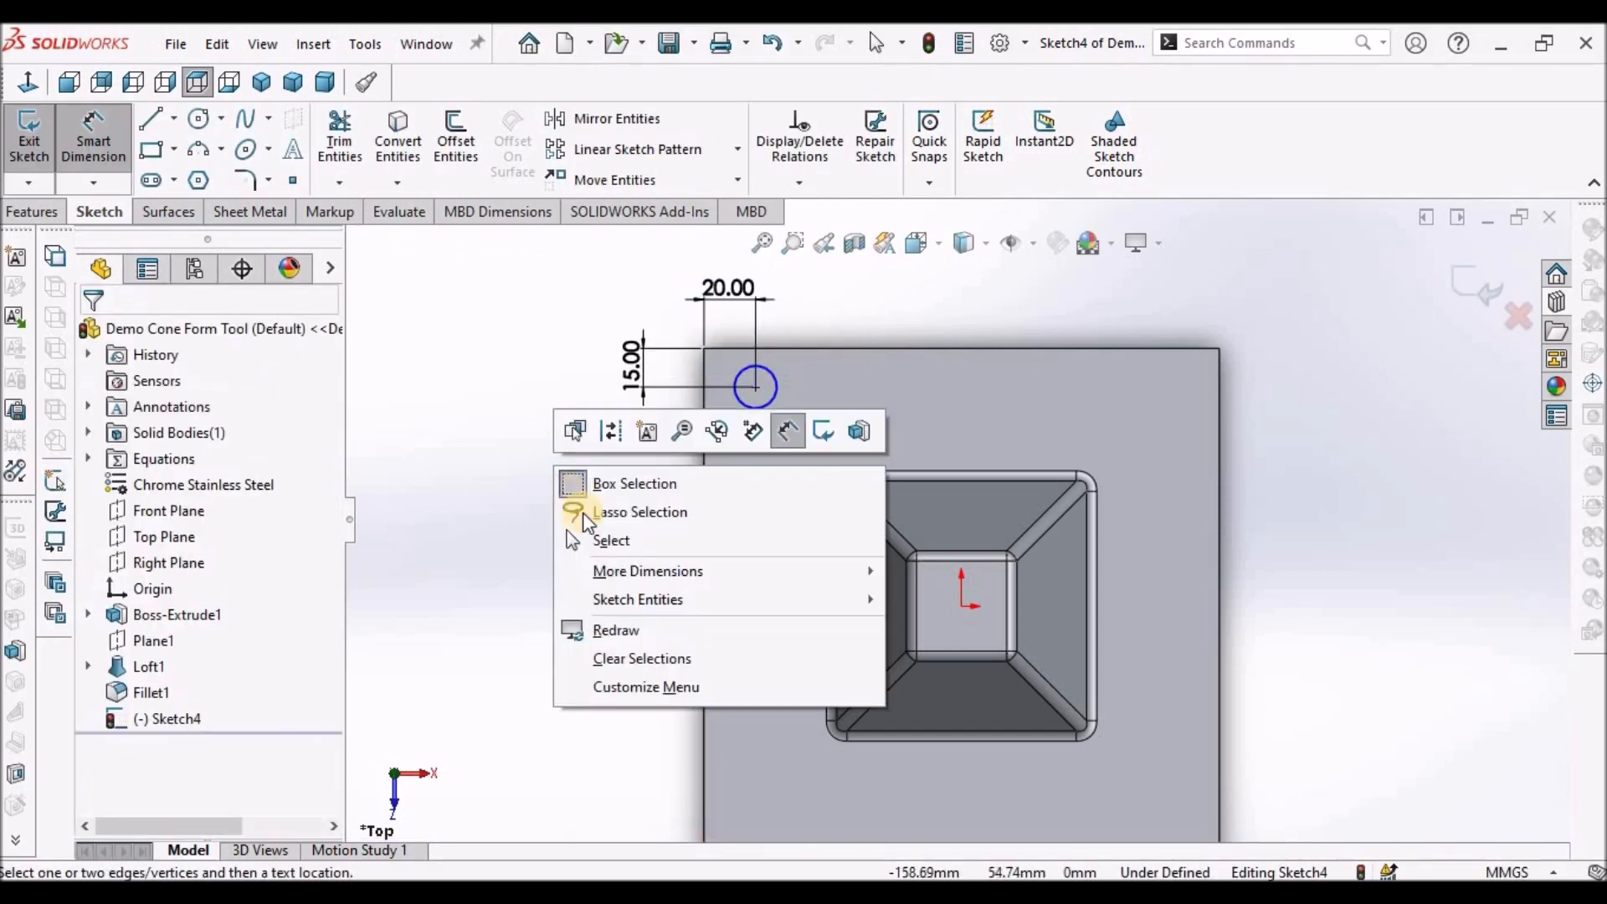
left_click(576, 539)
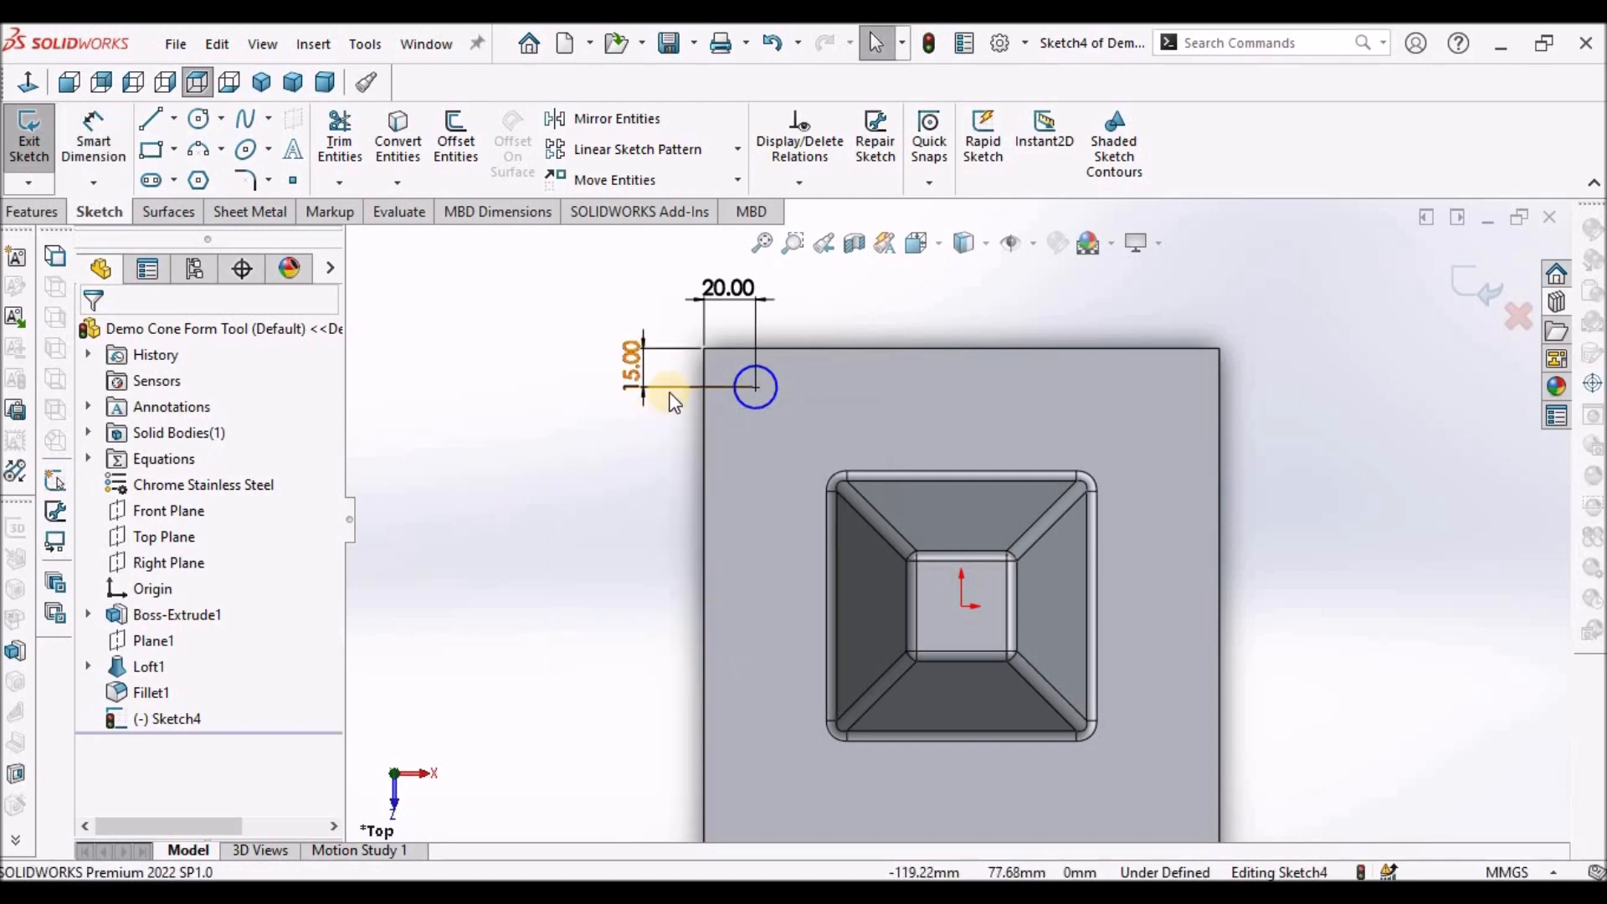
Dimension the corner circle's diameter as 10 mm
left_click(97, 135)
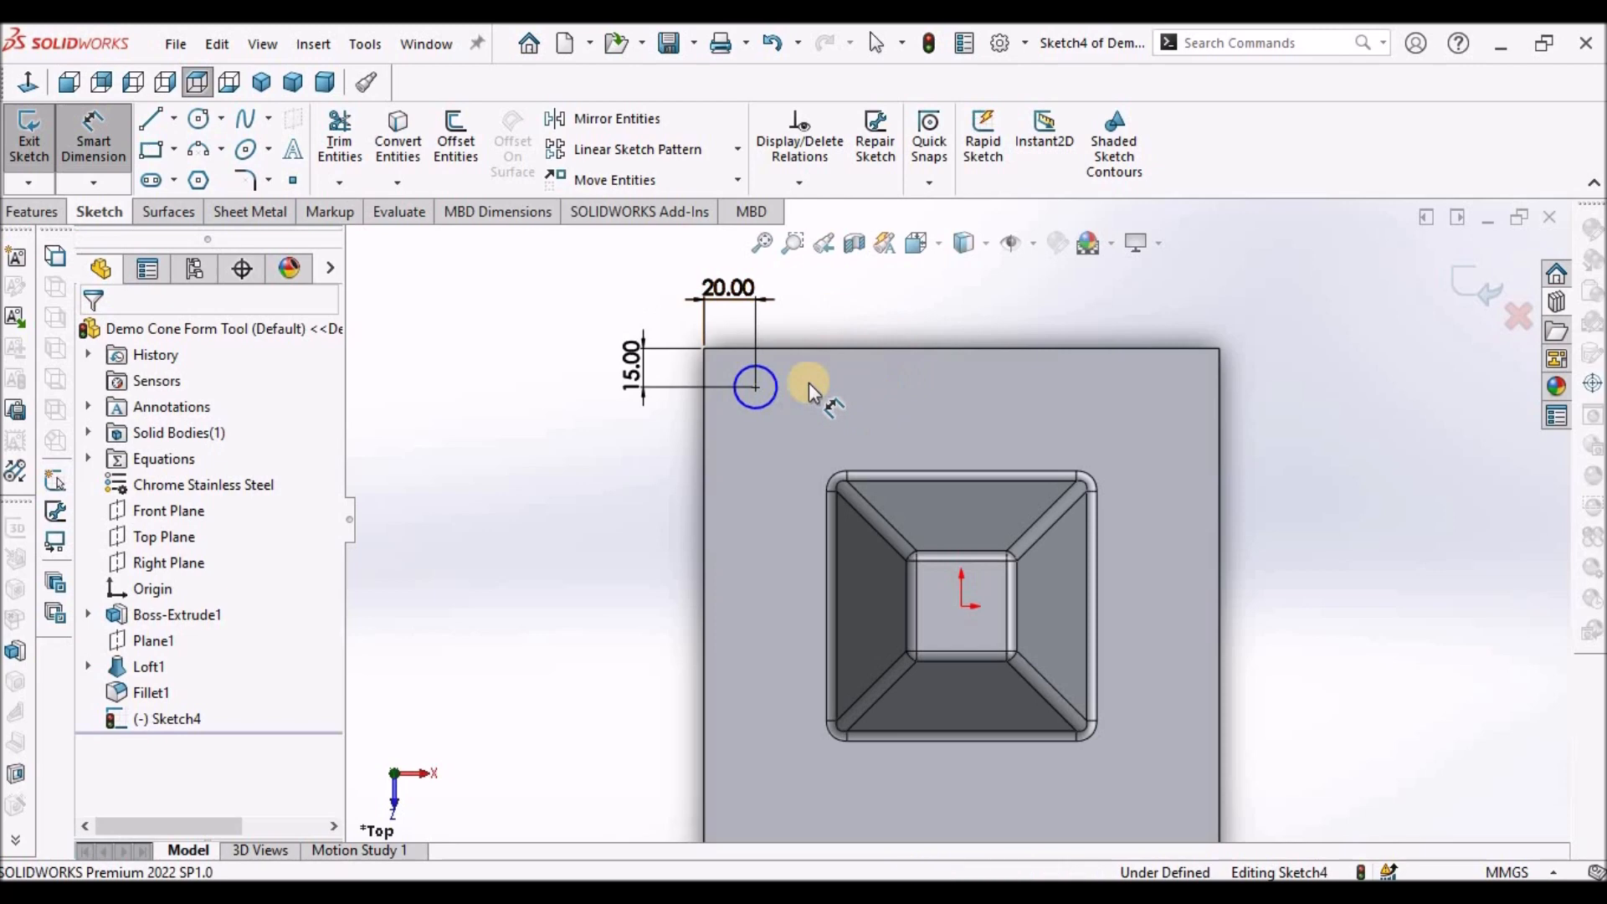
left_click(749, 409)
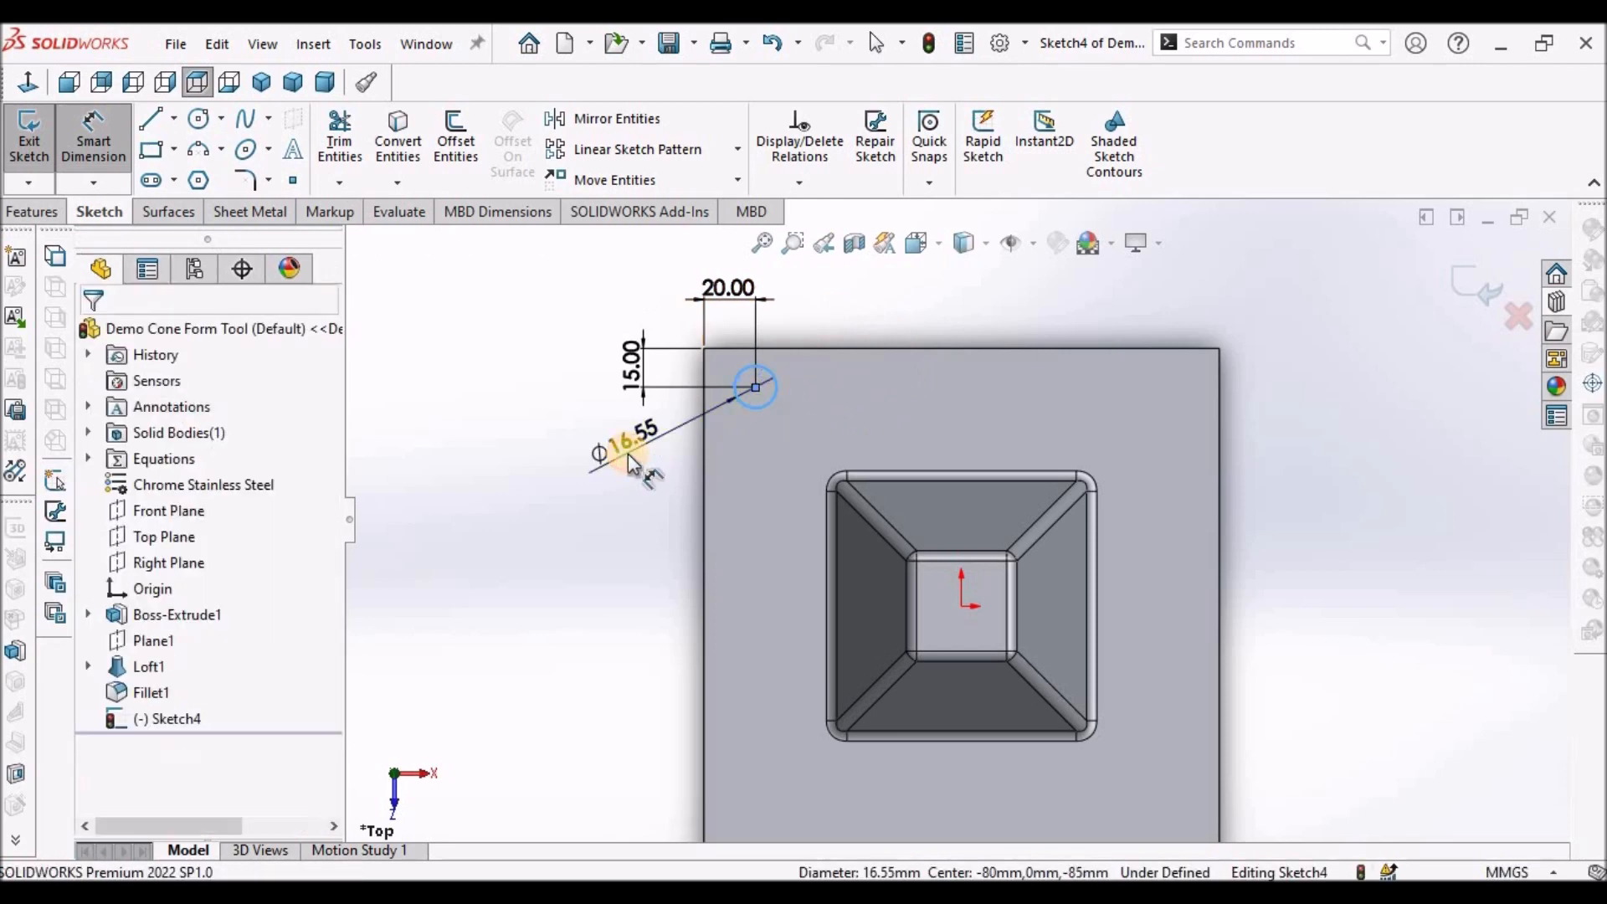
left_click(628, 454)
type("10")
key("Return")
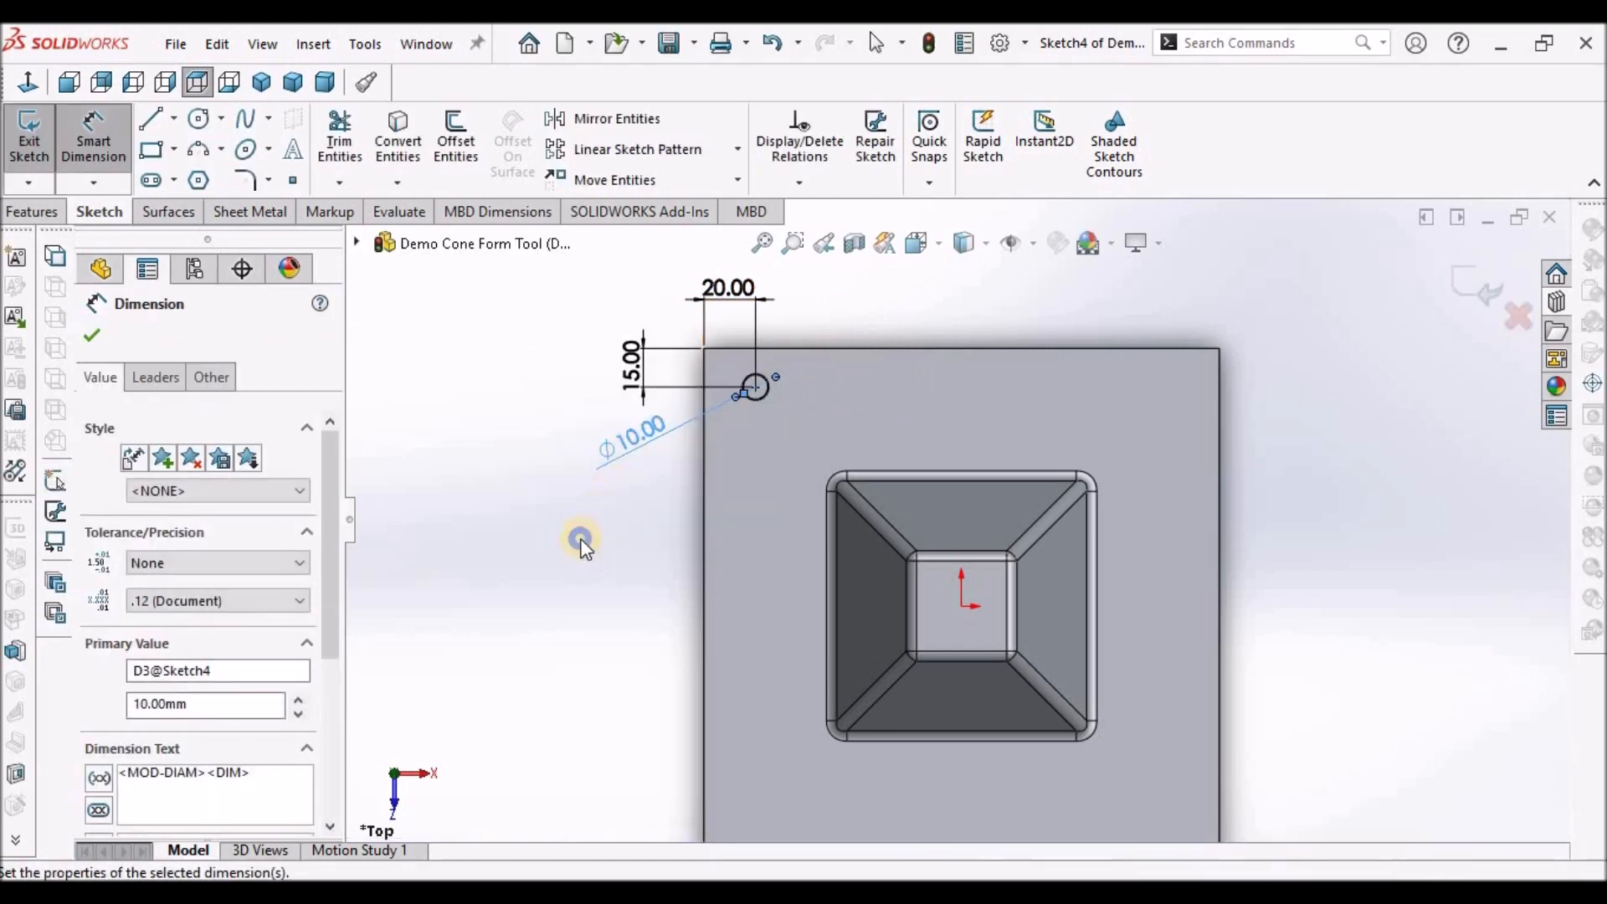
right_click(576, 538)
left_click(637, 614)
Start a linear sketch pattern with the corner circle as the entity to pattern
scroll(1133, 589, "up", 3)
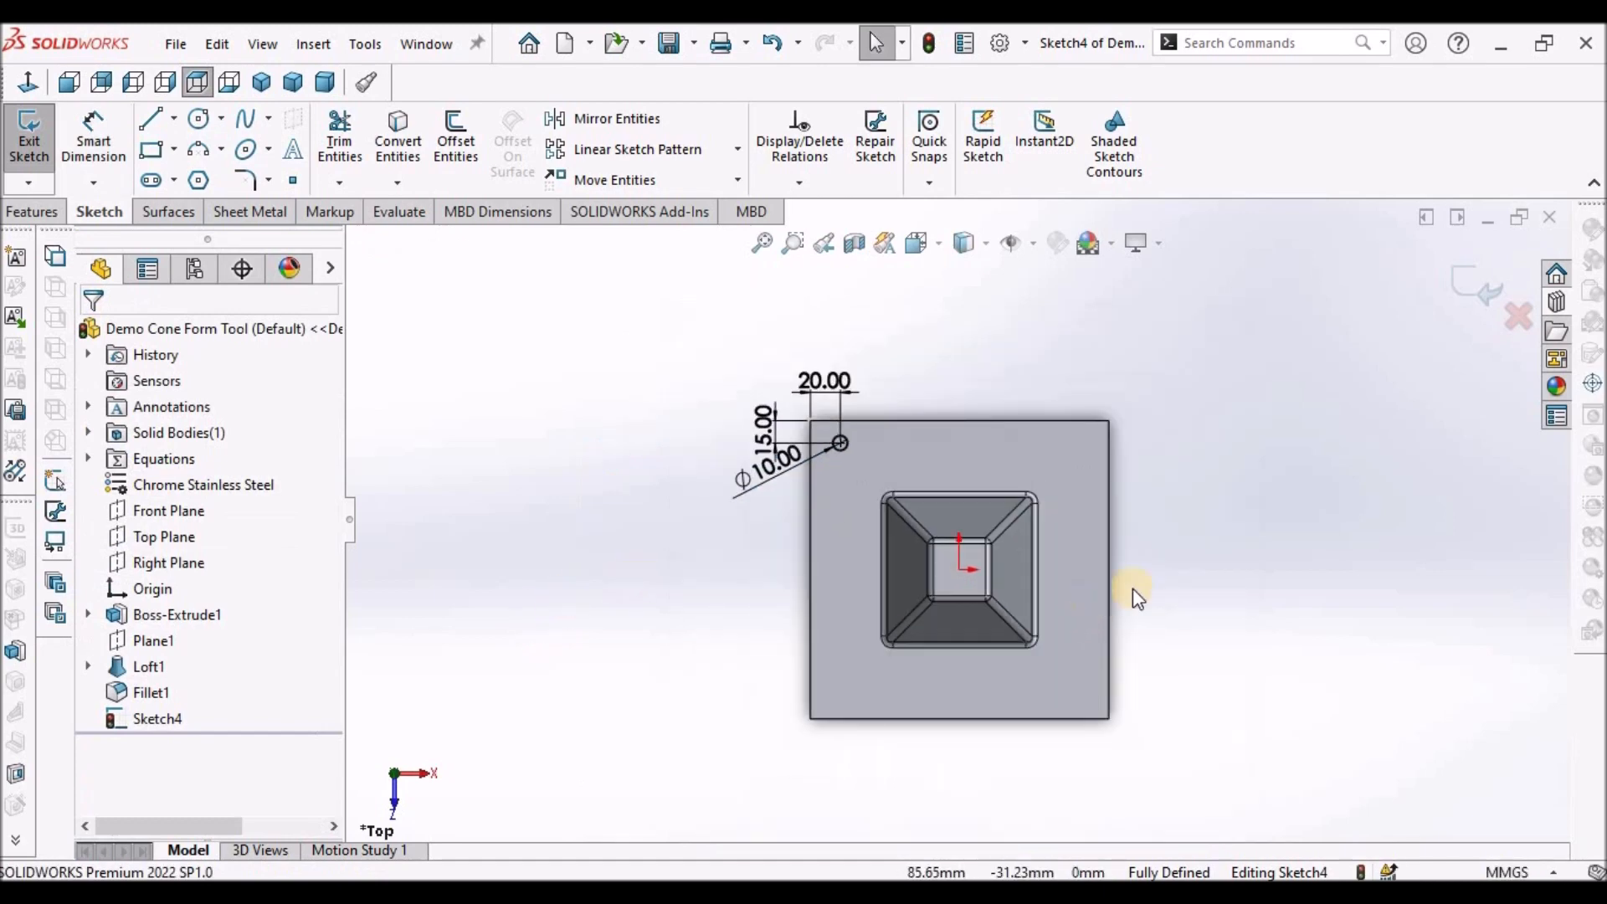
scroll(1171, 574, "down", 2)
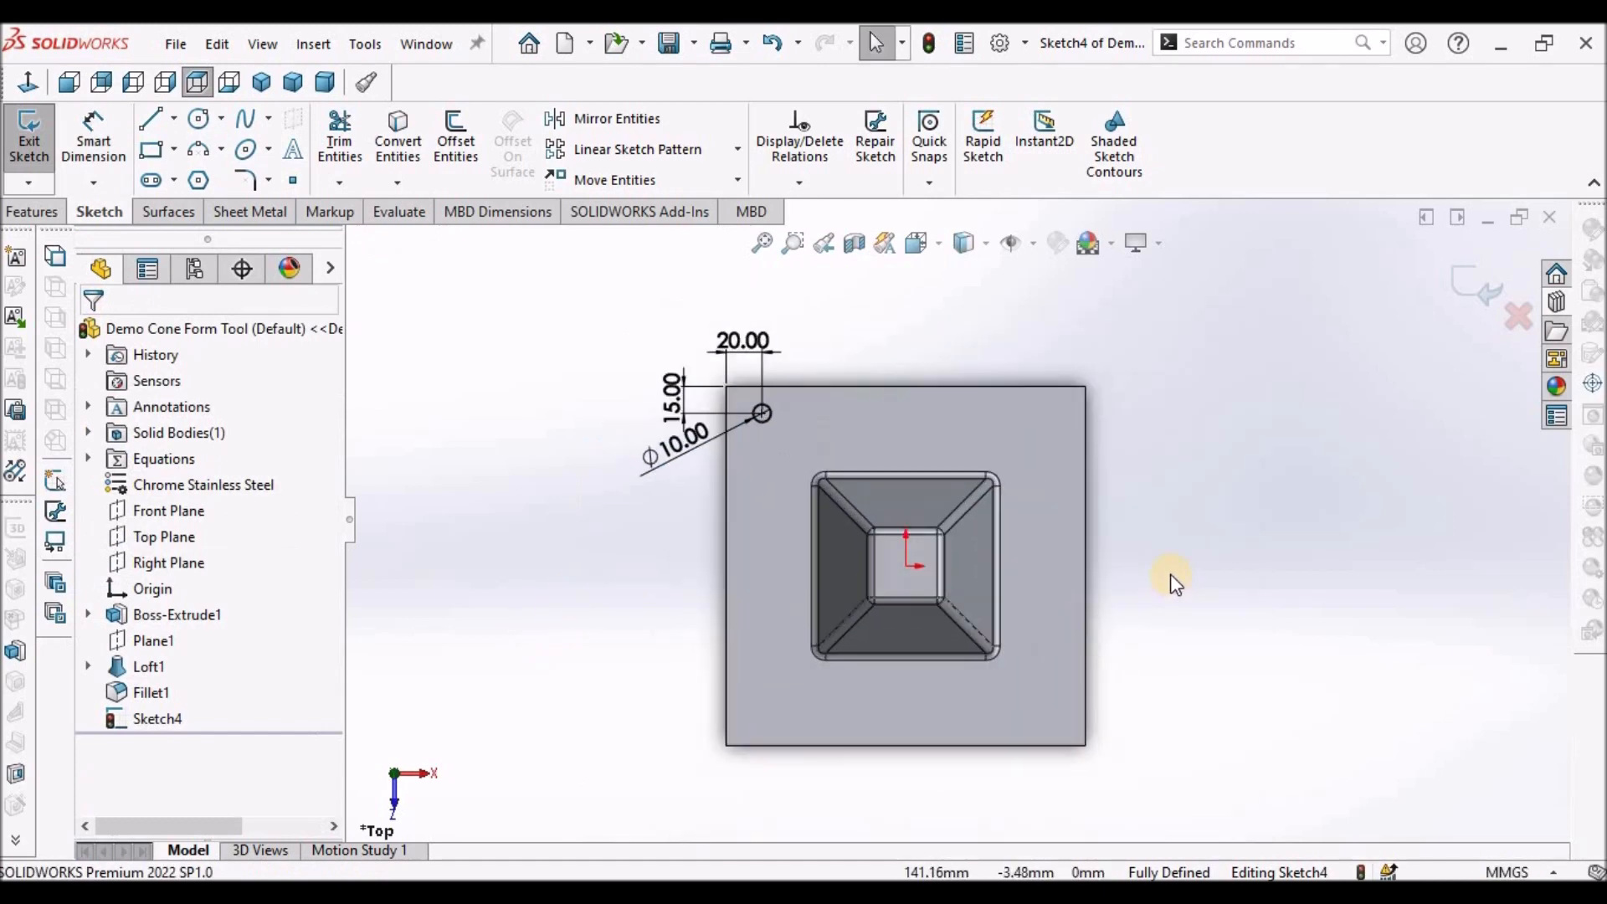
left_click(661, 149)
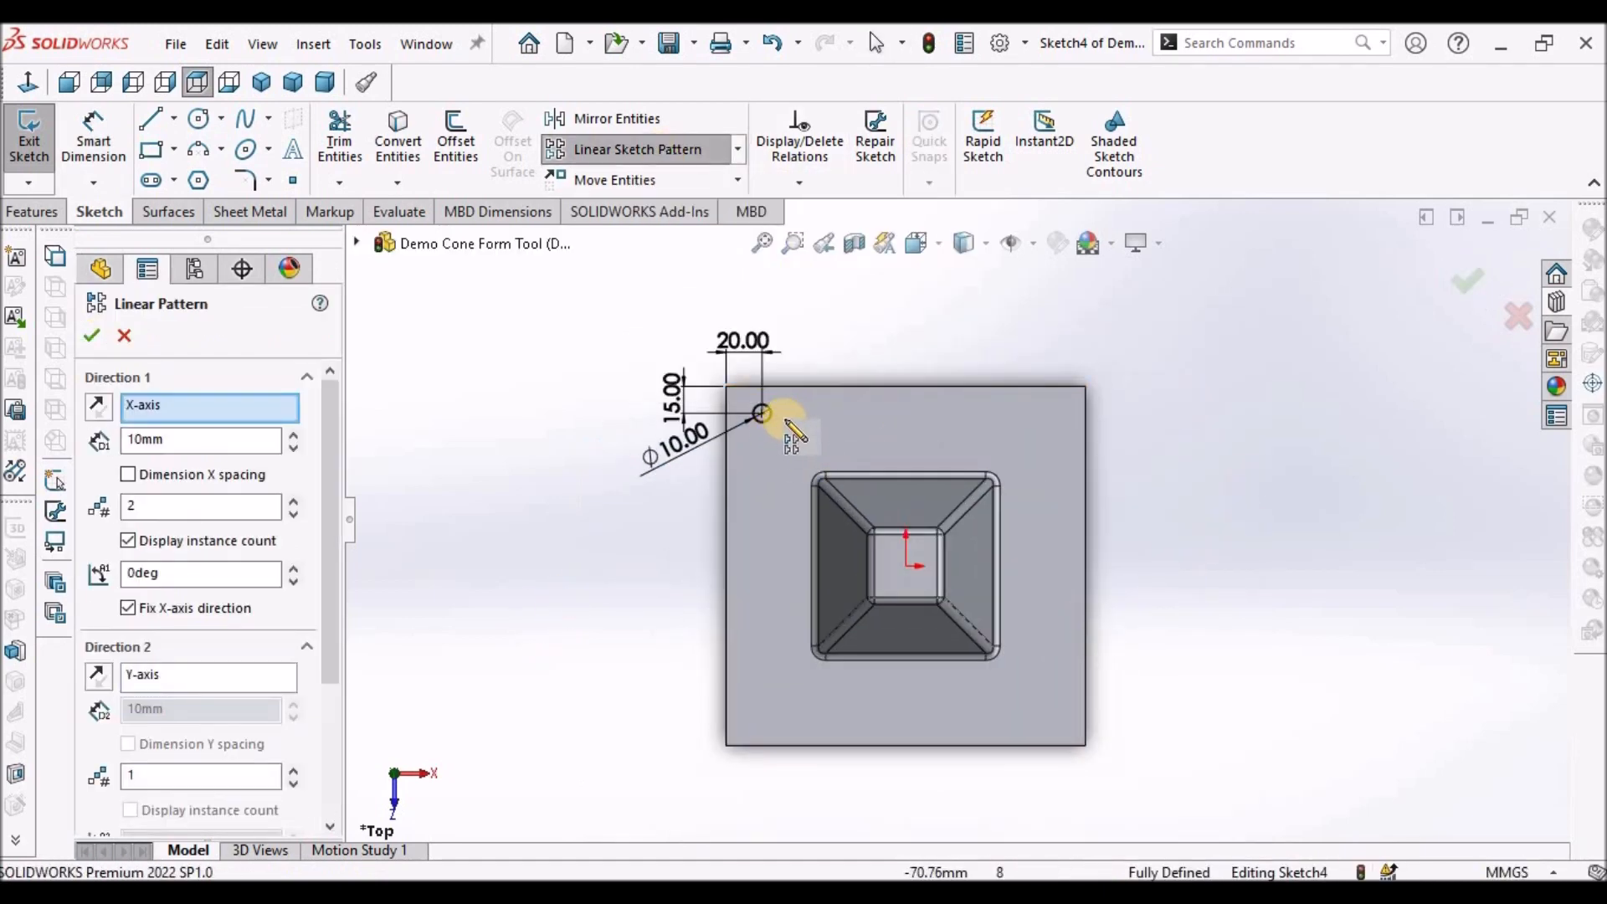
scroll(268, 737, "down", 3)
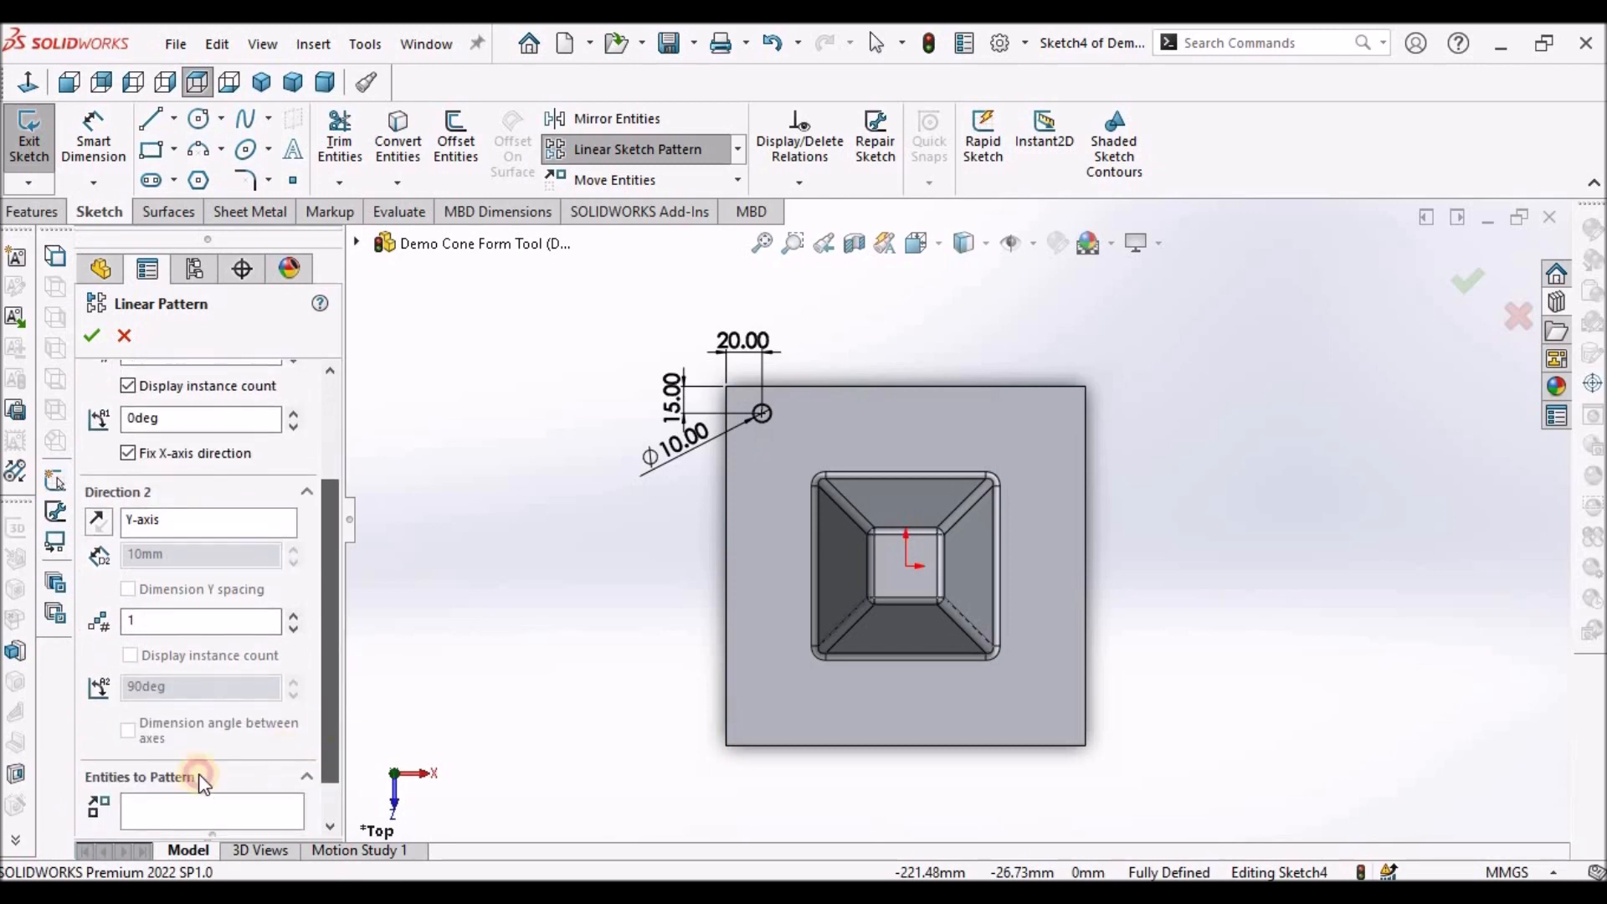
left_click(174, 800)
scroll(821, 435, "down", 3)
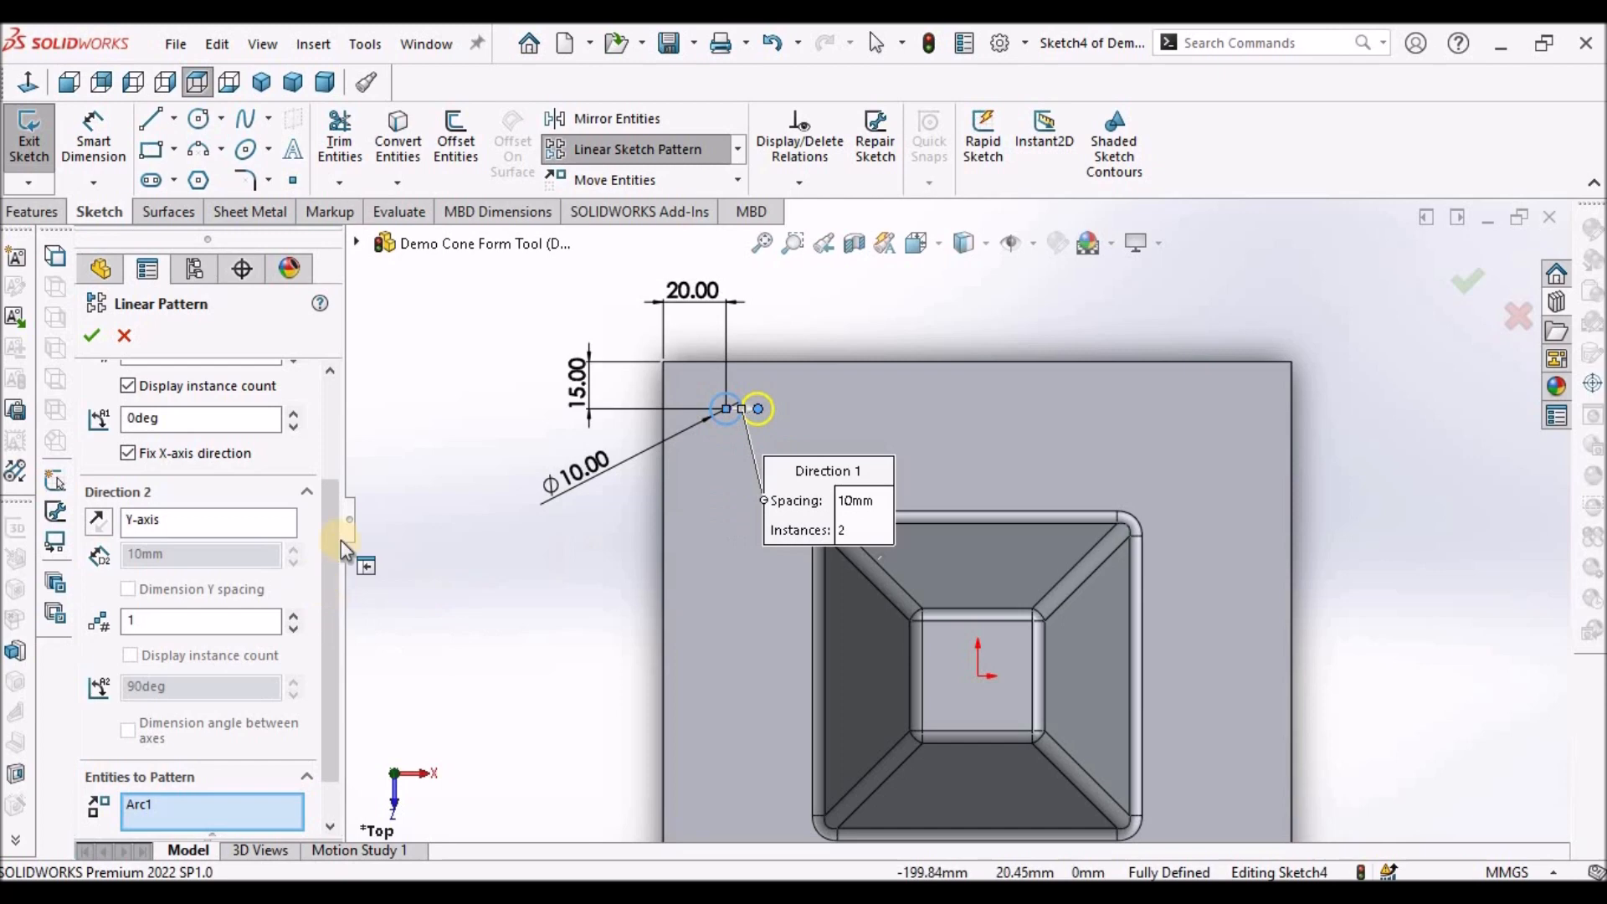
Set the pattern's X-axis direction to 3 instances spaced 80 mm apart
left_click_drag(338, 484, 339, 410)
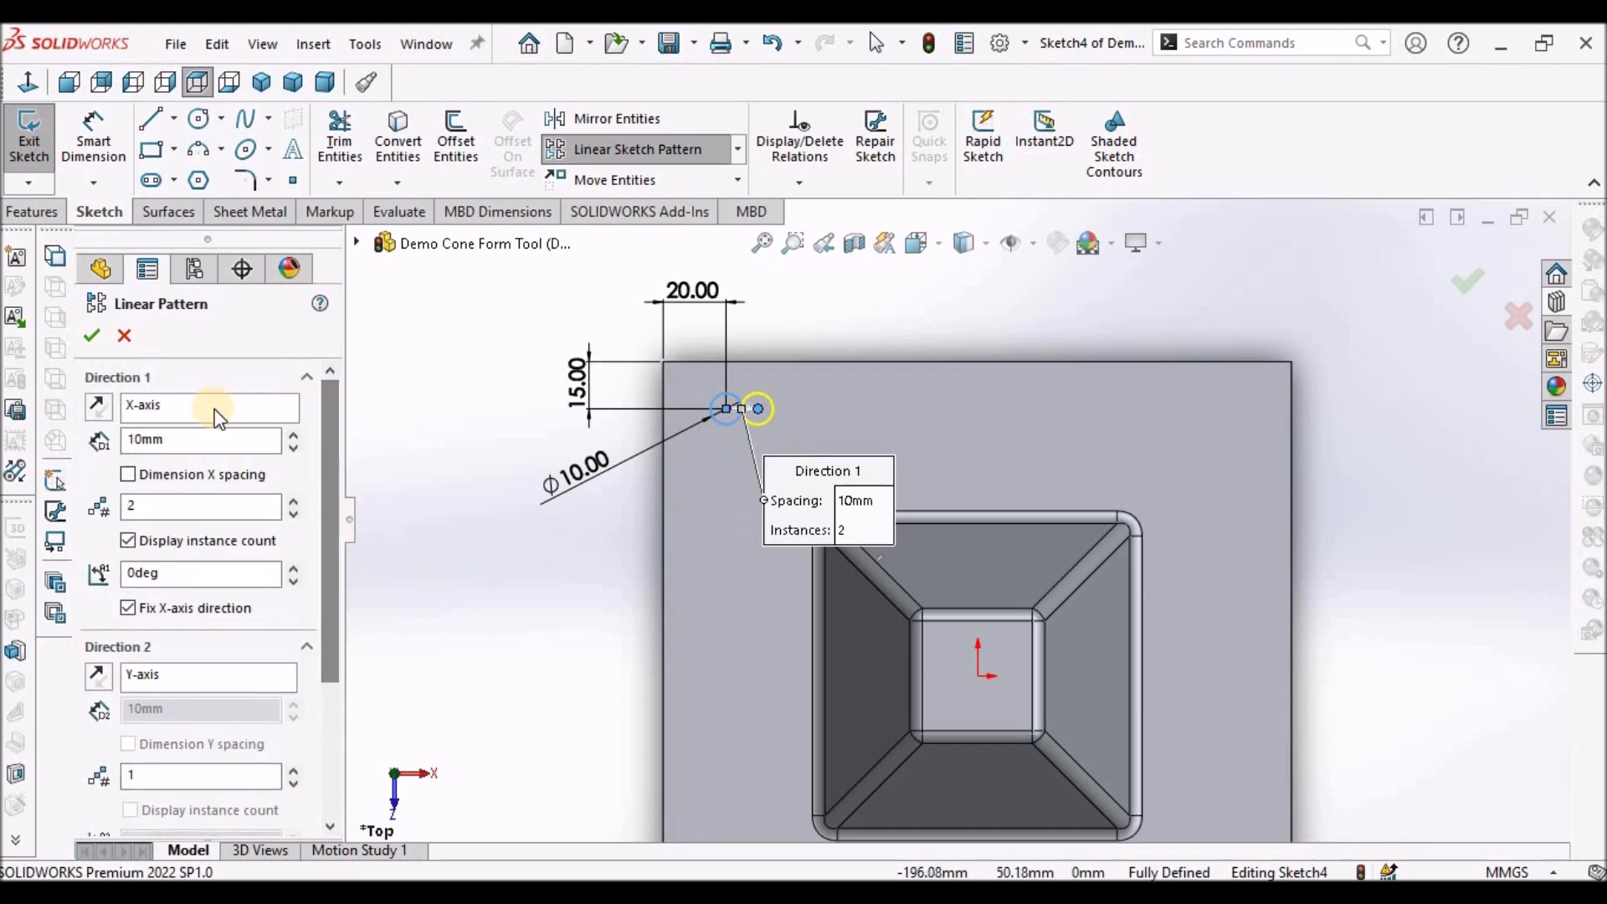
double_click(239, 443)
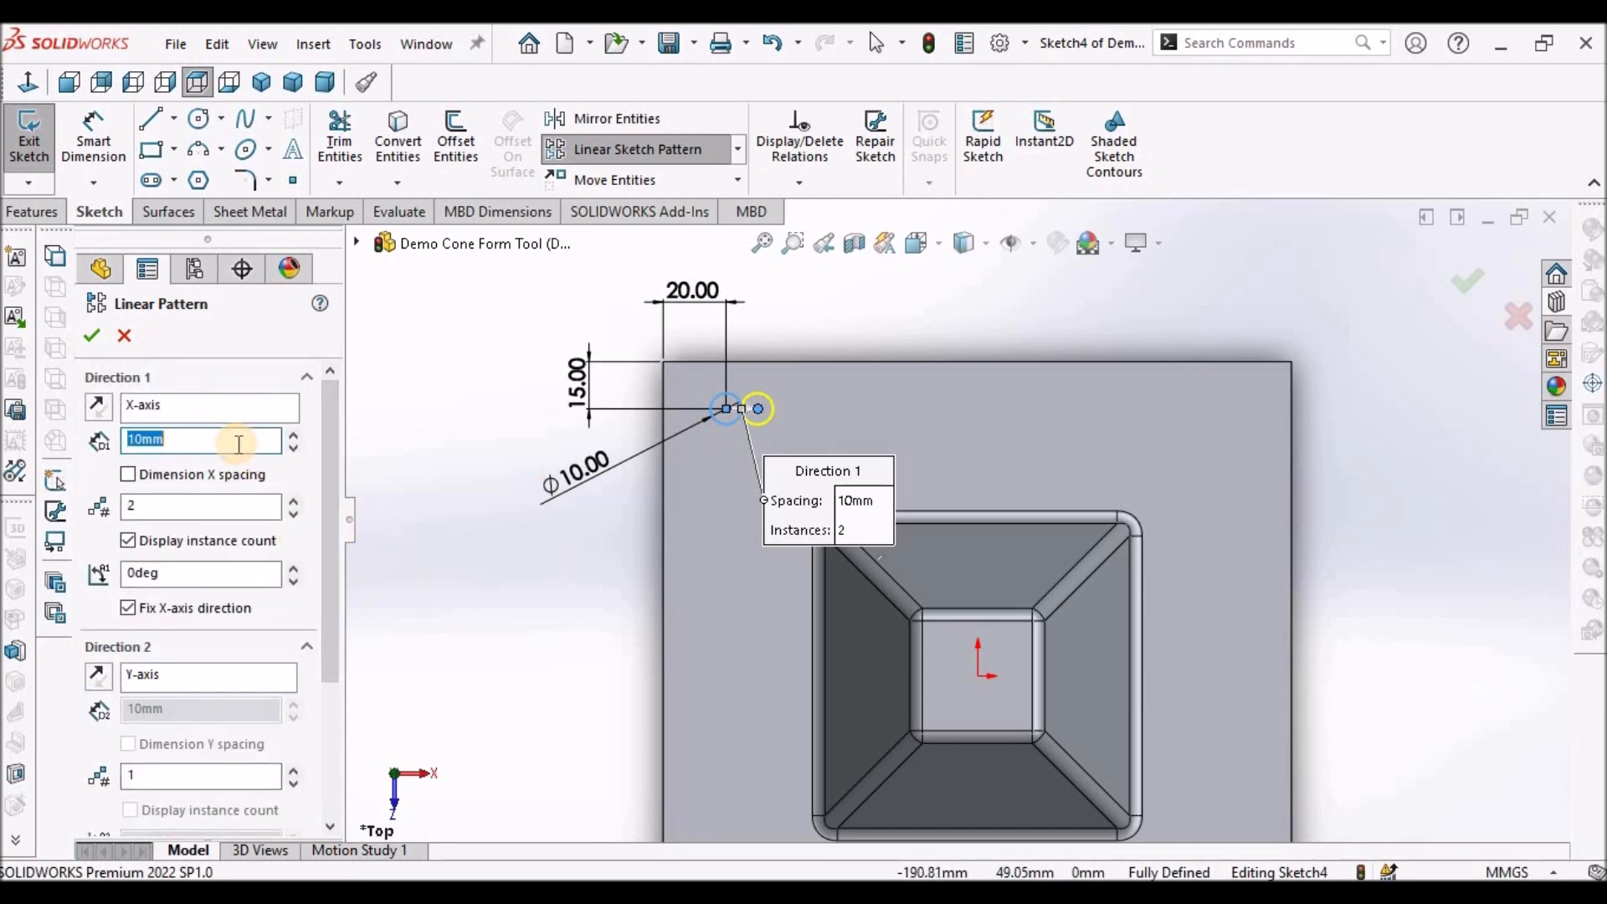
left_click(268, 506)
left_click(293, 501)
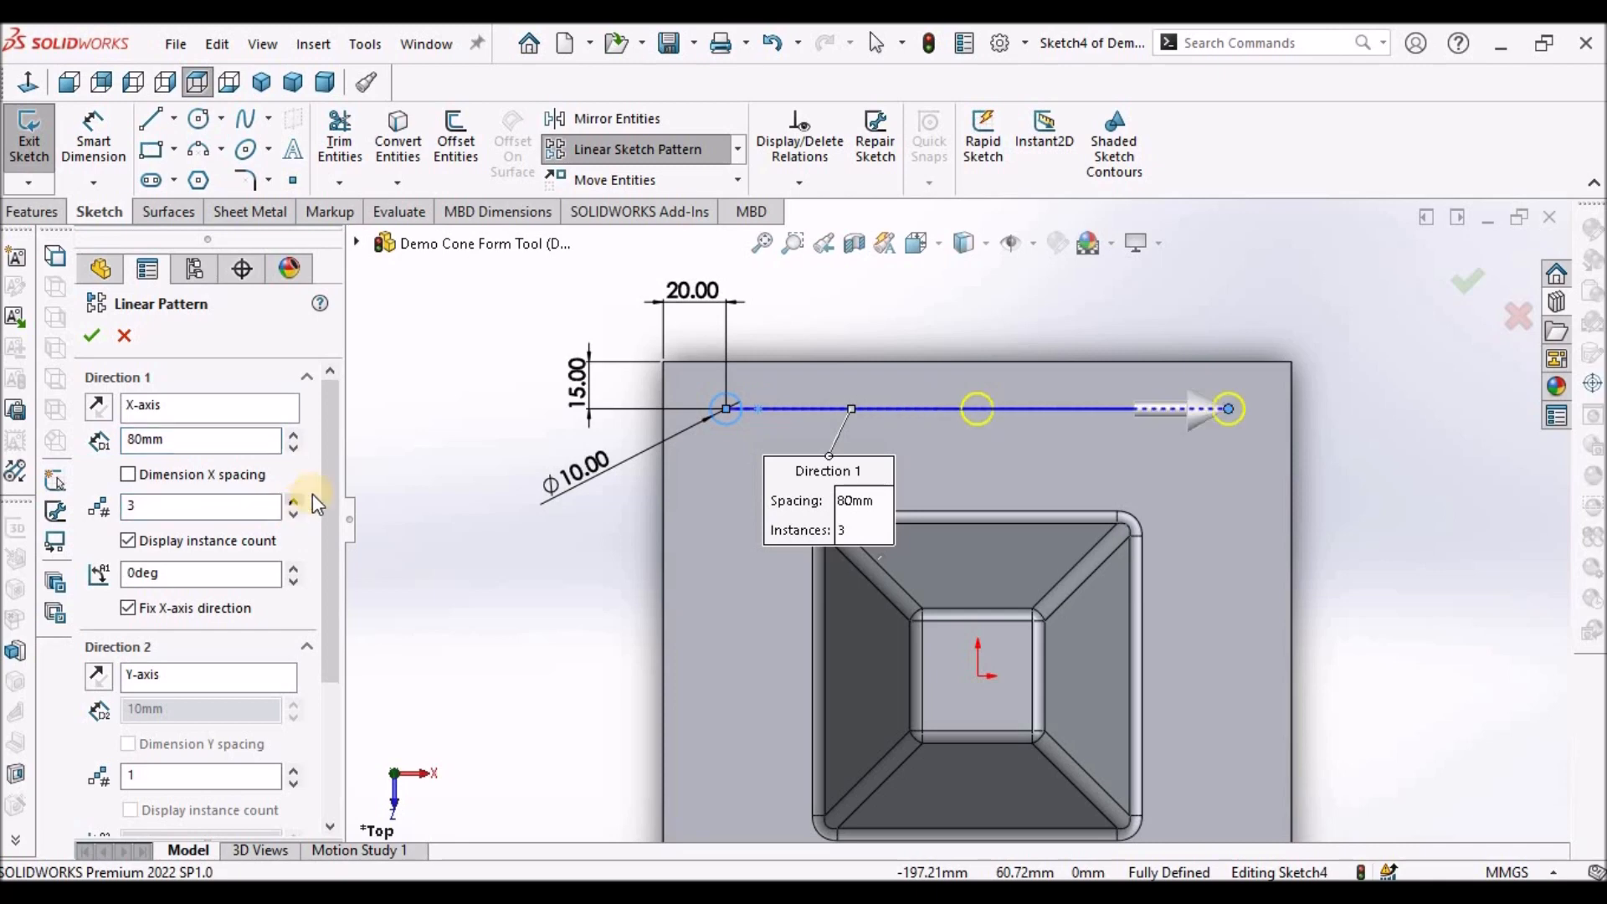
Set the pattern's Y-axis direction to 3 instances spaced 85 mm apart, reversed so the rows run down across the plate
left_click_drag(335, 498, 323, 645)
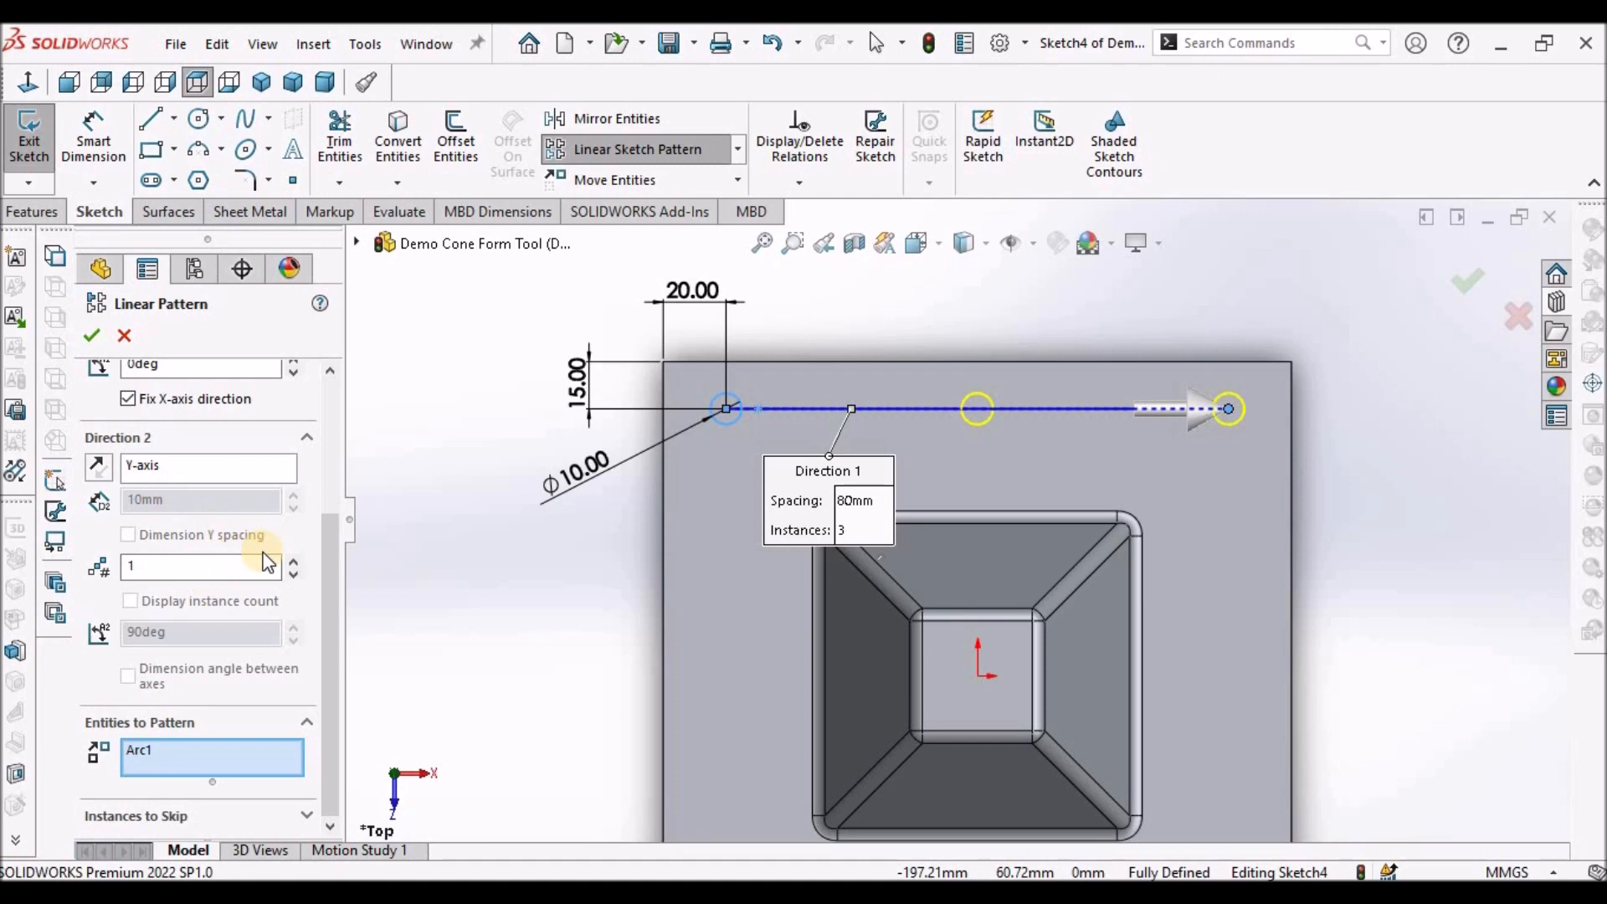
left_click(288, 558)
left_click(201, 500)
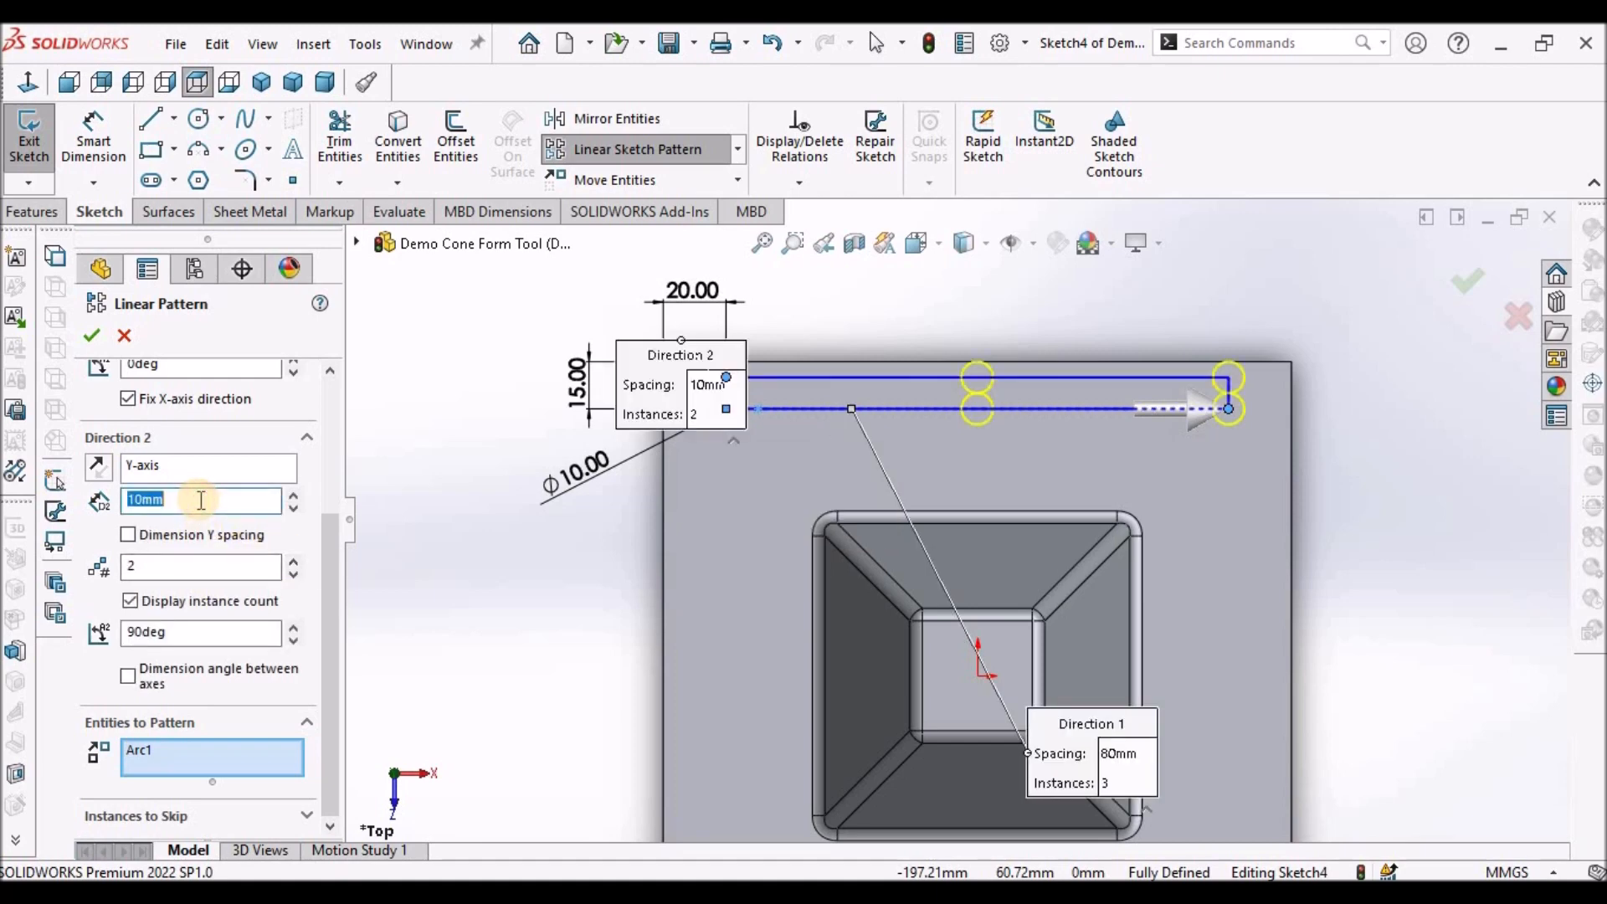
type("85")
key("Return")
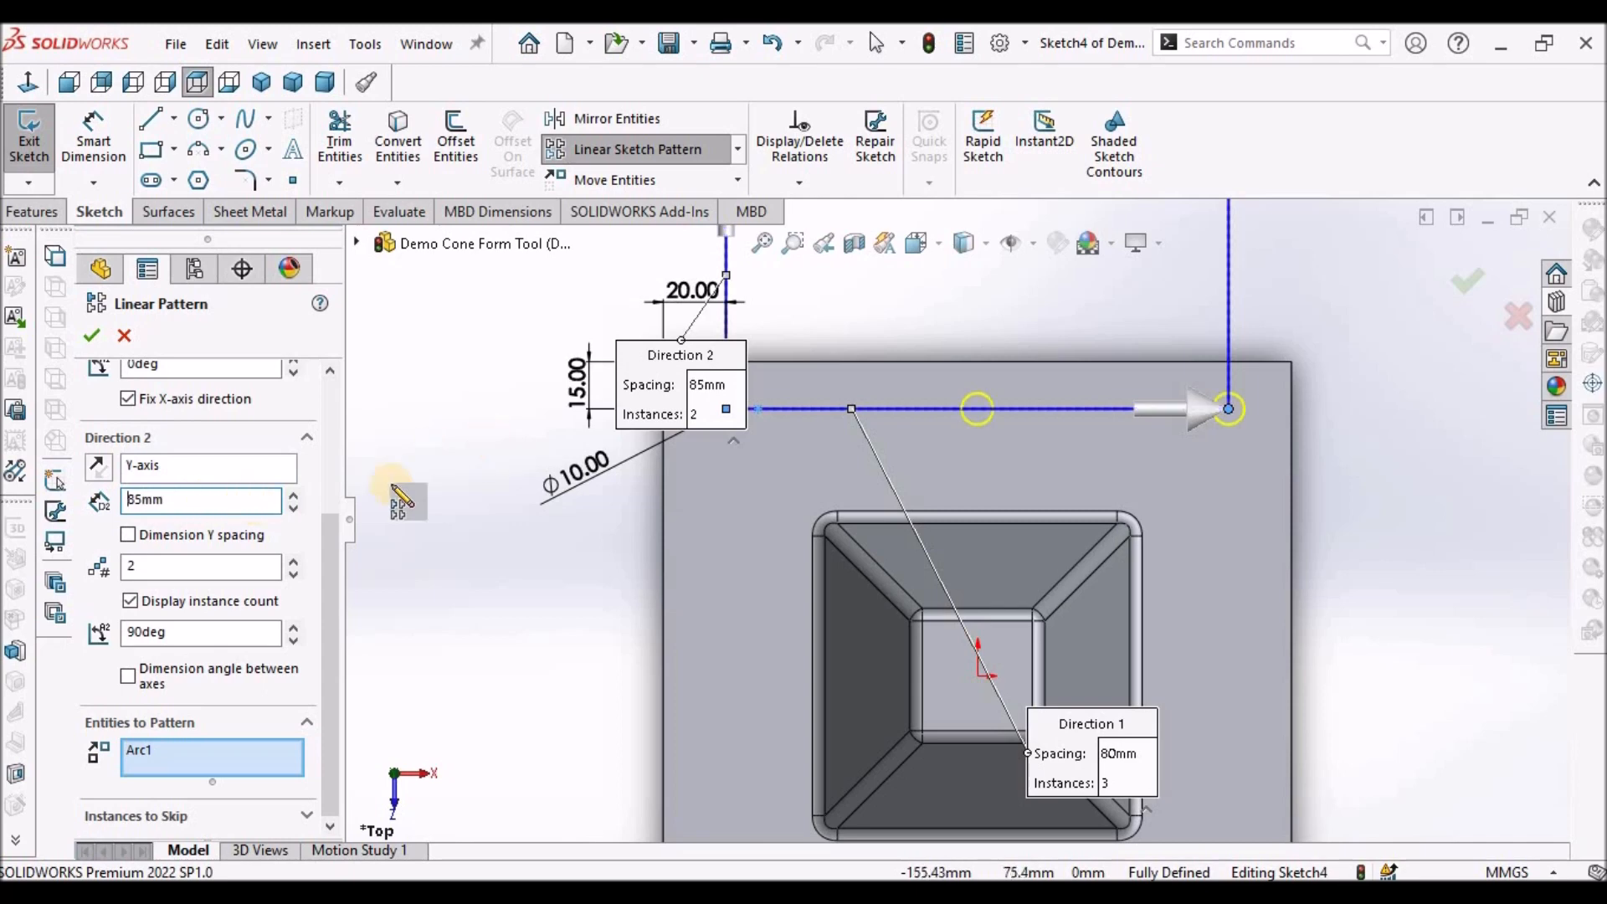
left_click(100, 466)
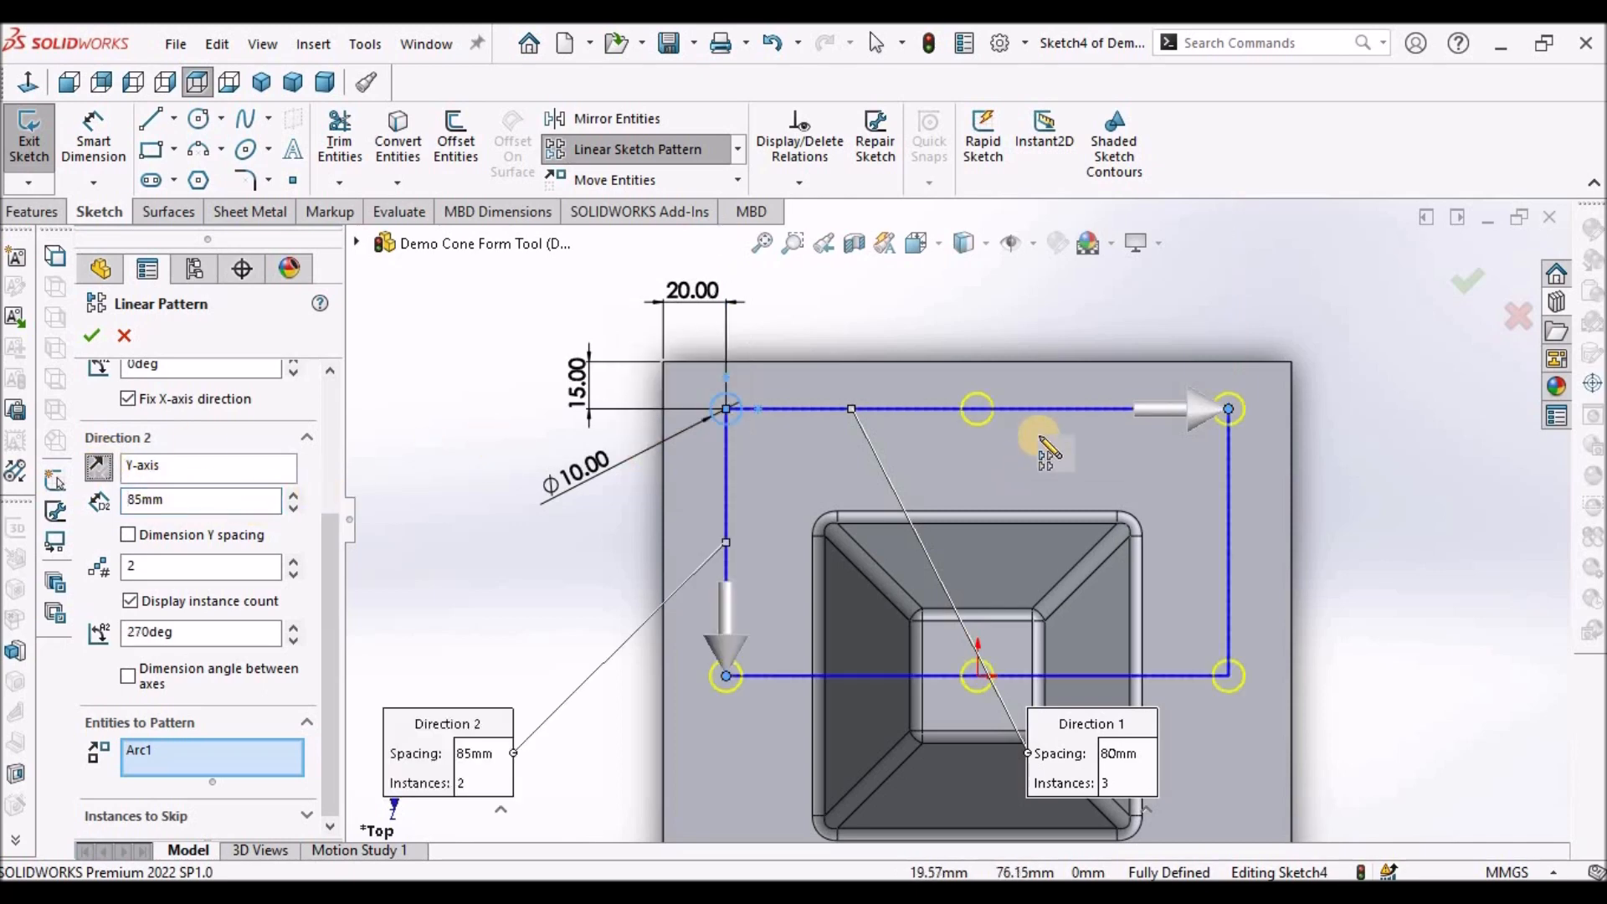
scroll(1041, 444, "up", 2)
left_click(295, 562)
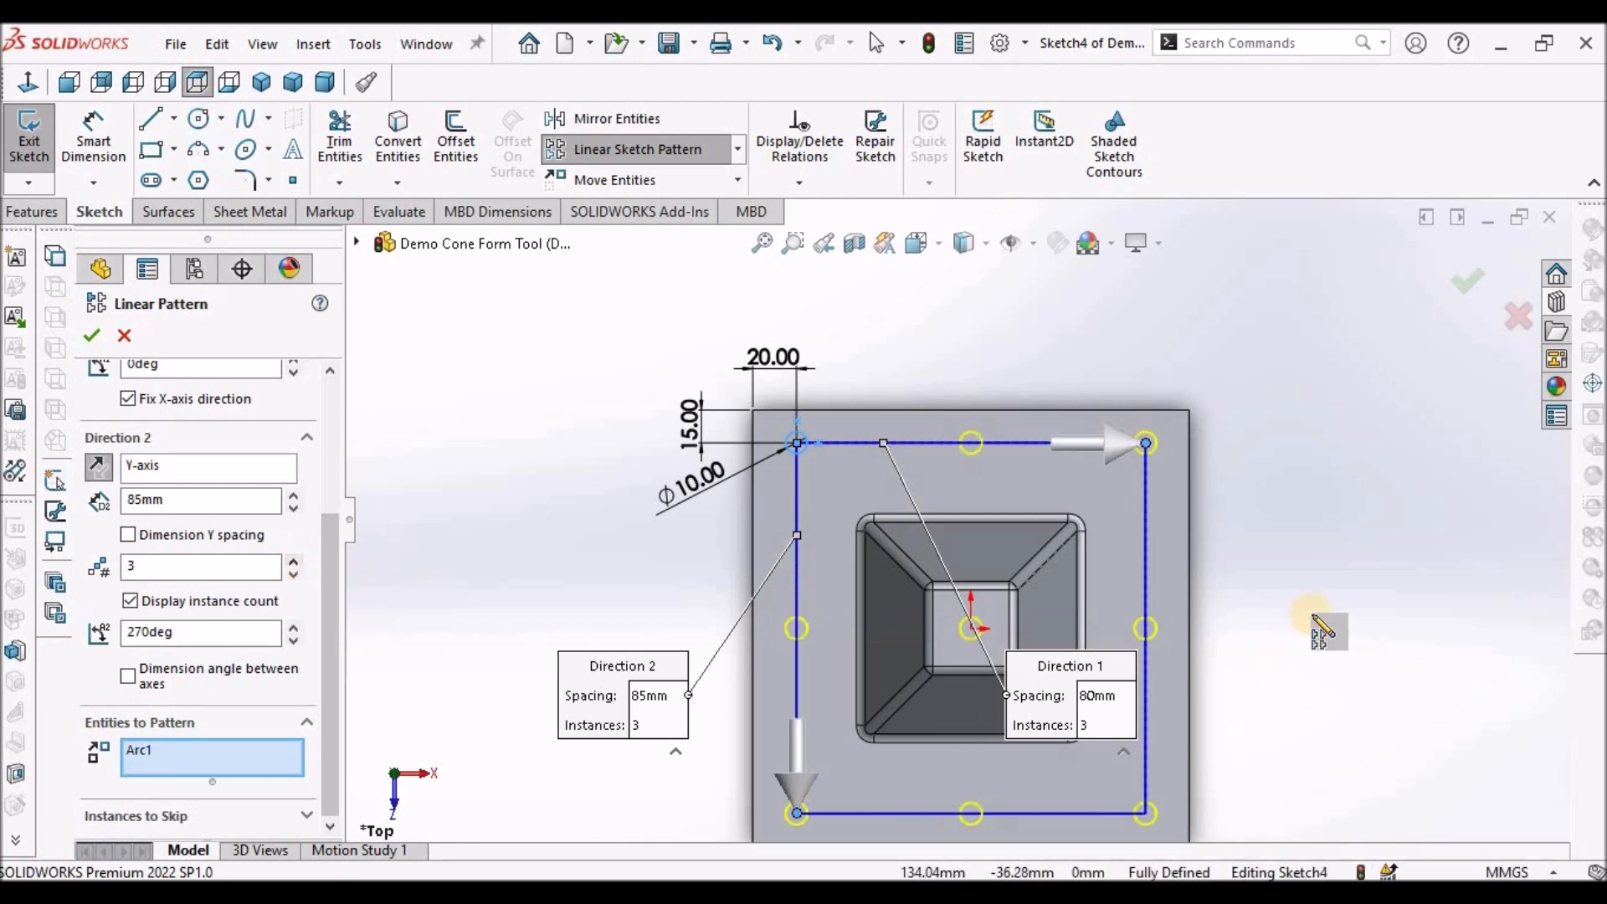
Skip the centre instance (2,2) of the circle pattern, on top of the pyramid
left_click(329, 796)
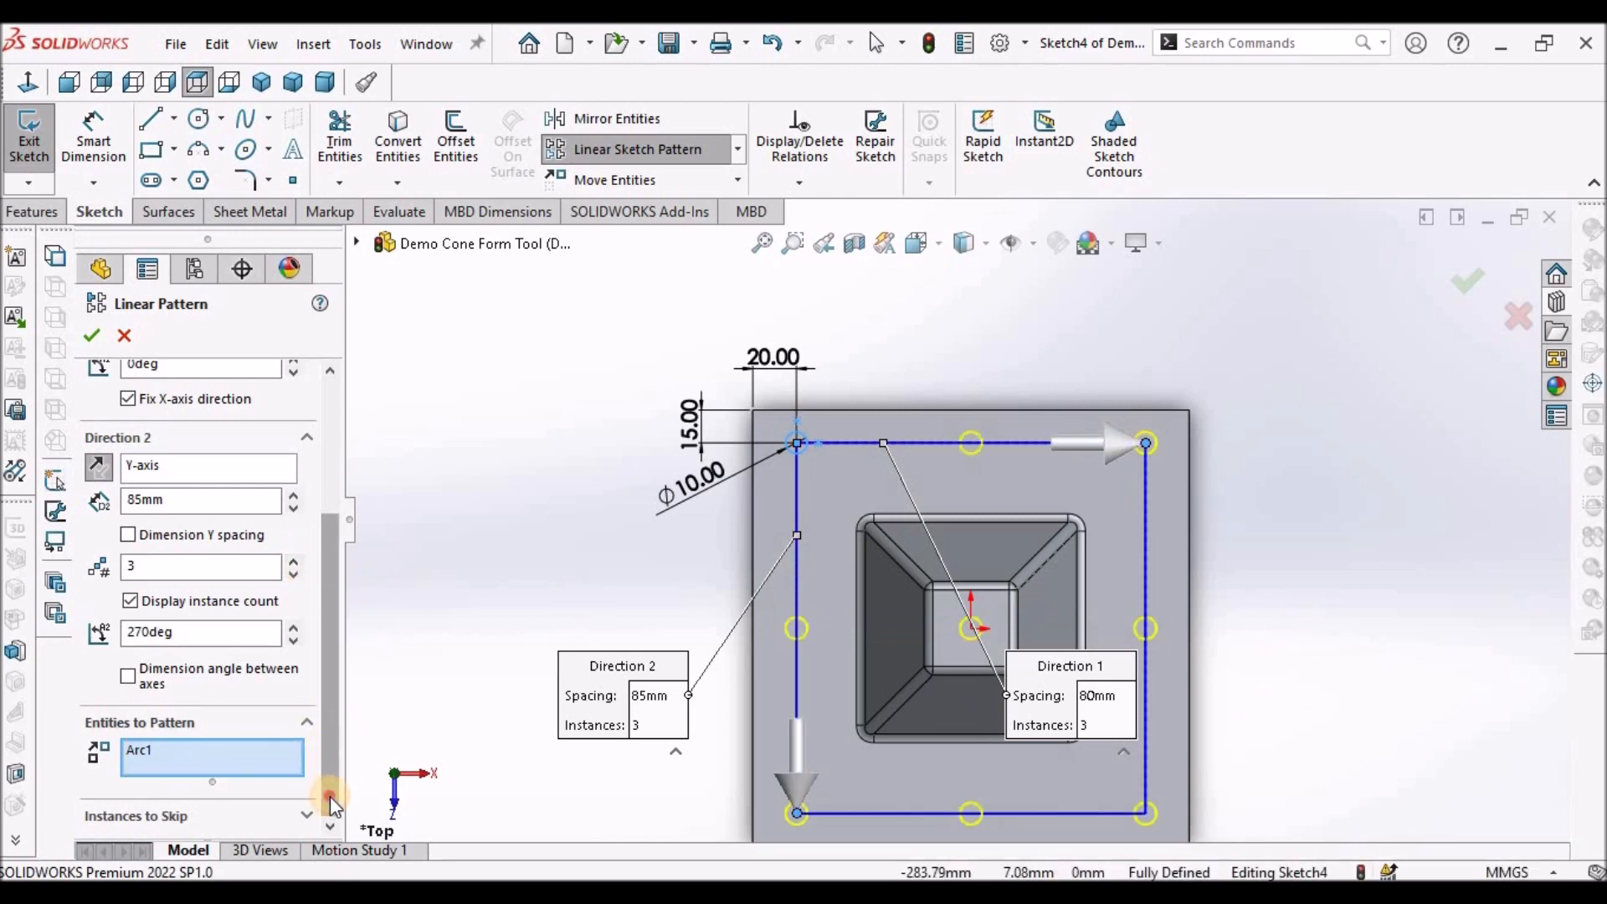
left_click(263, 814)
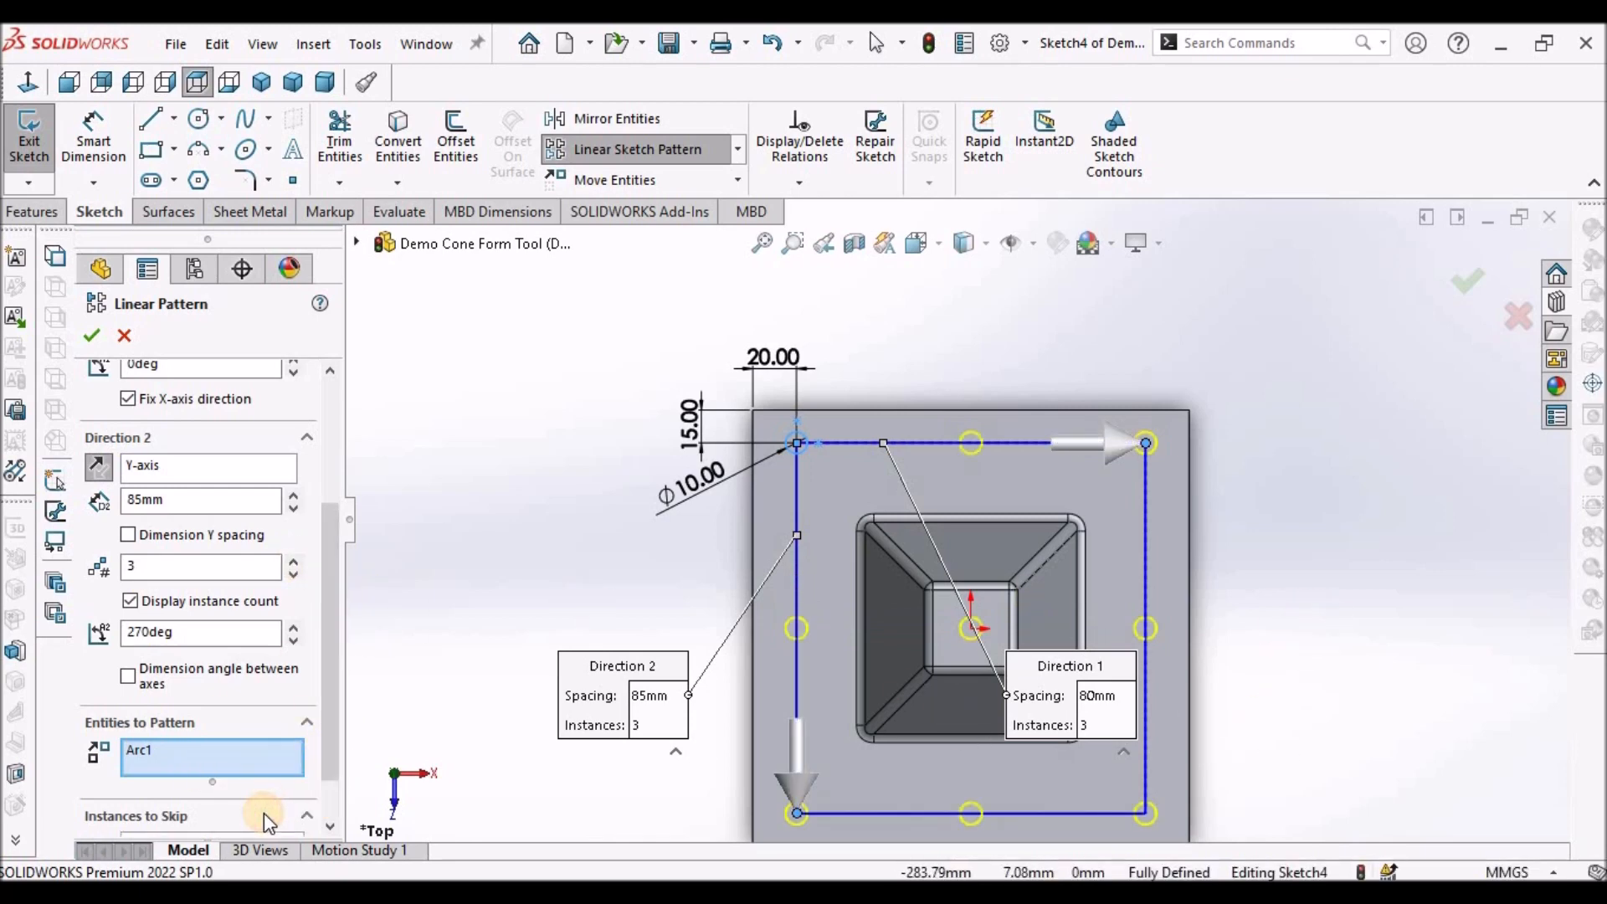
scroll(975, 623, "down", 5)
left_click(975, 620)
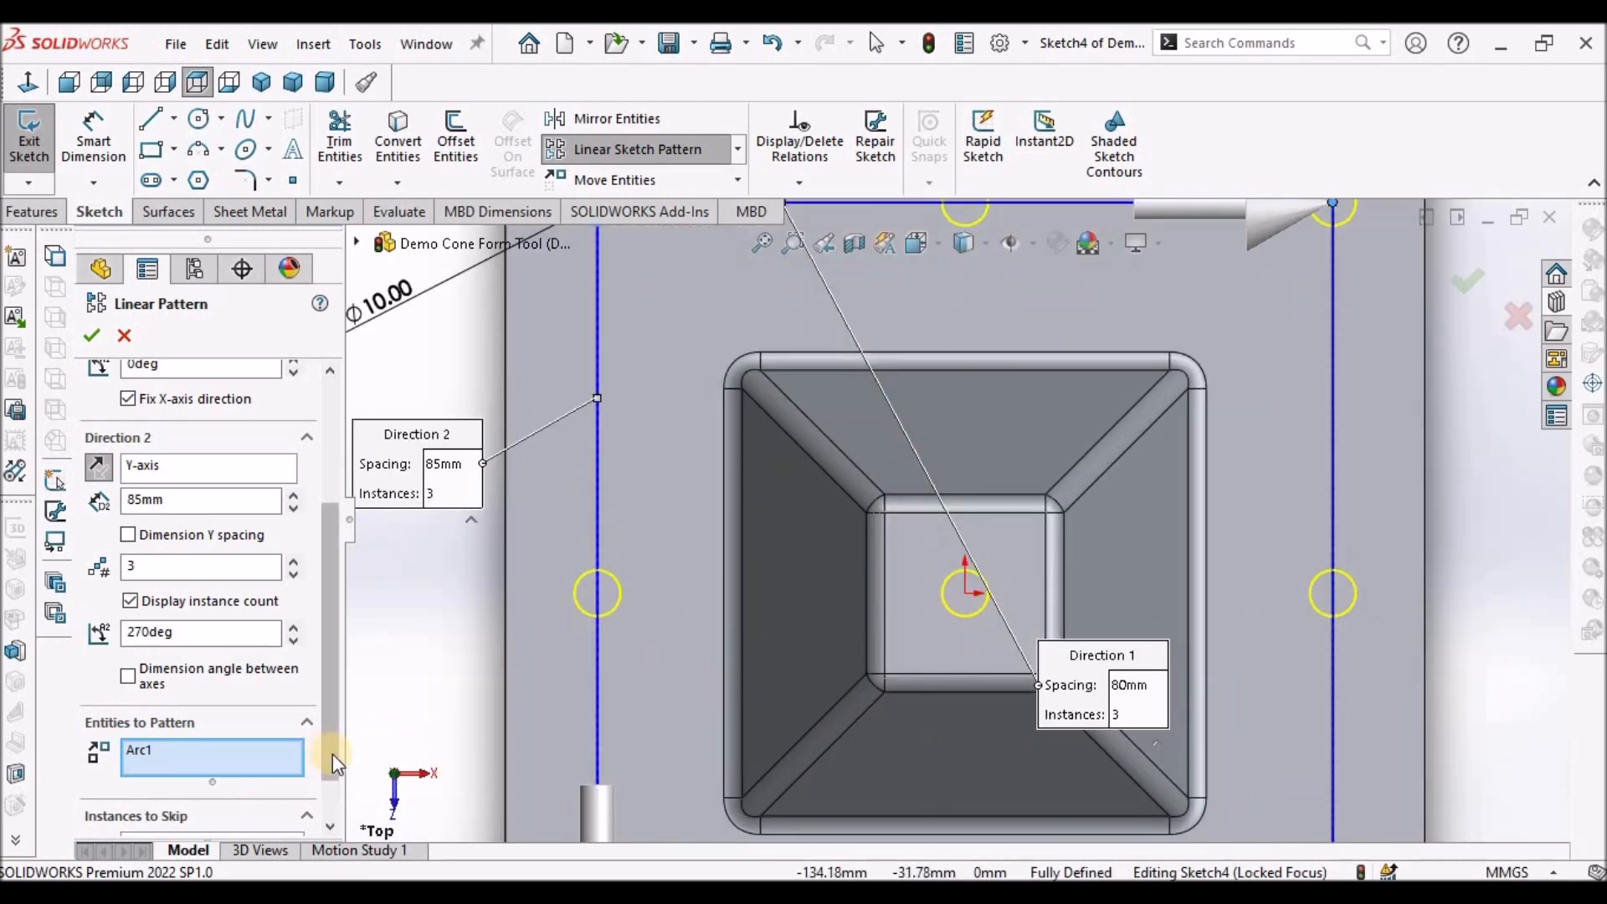
left_click(328, 827)
left_click(218, 808)
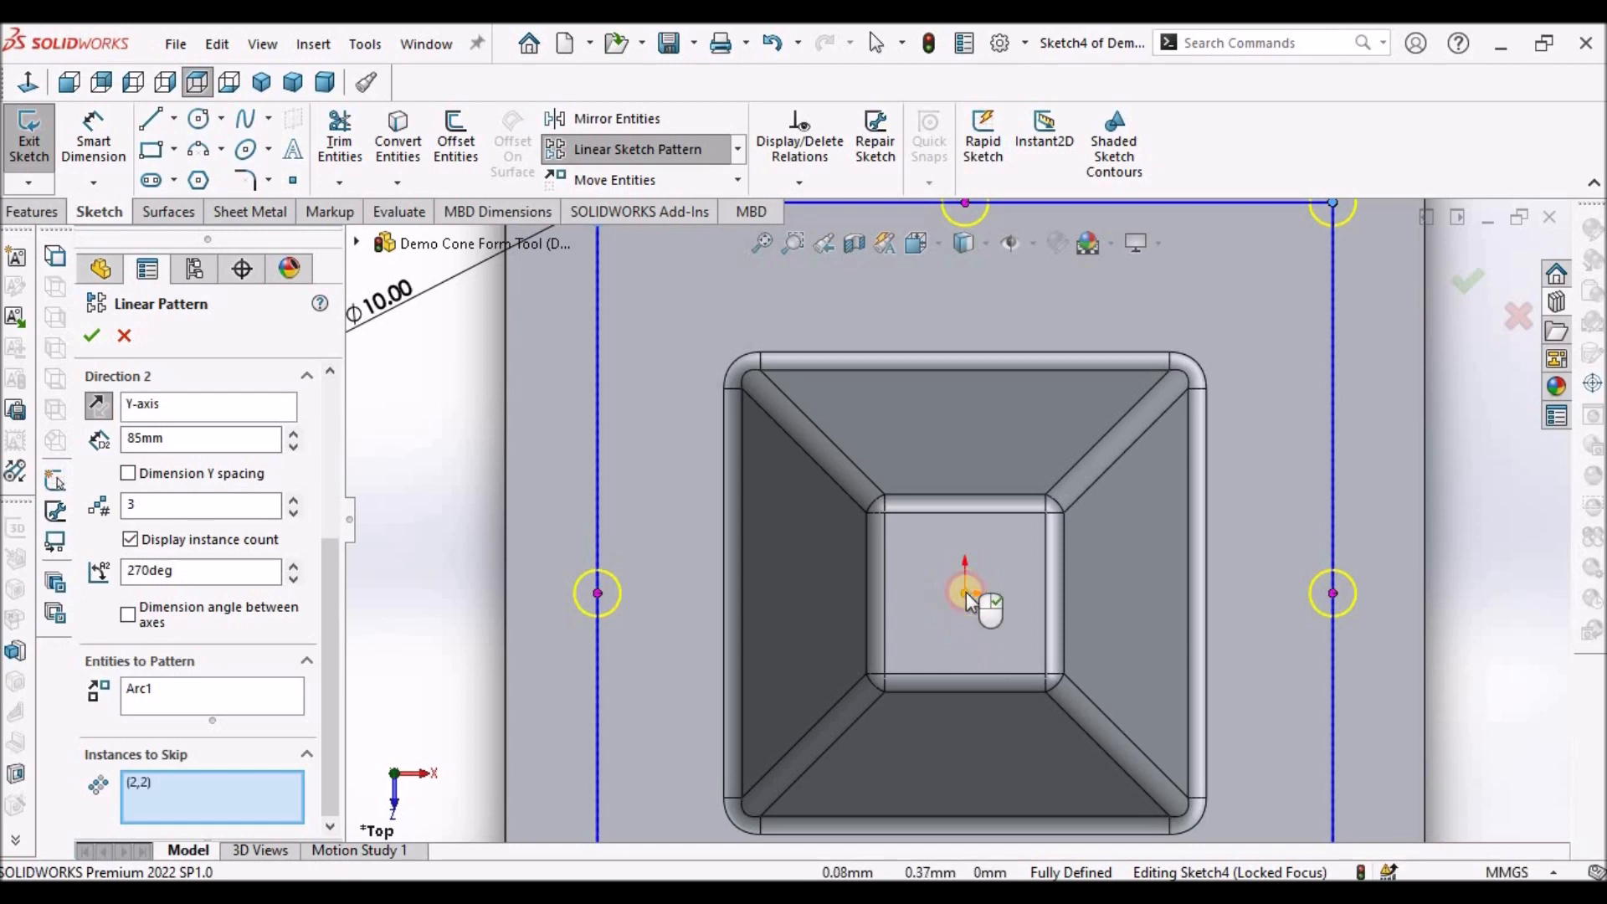
key("f")
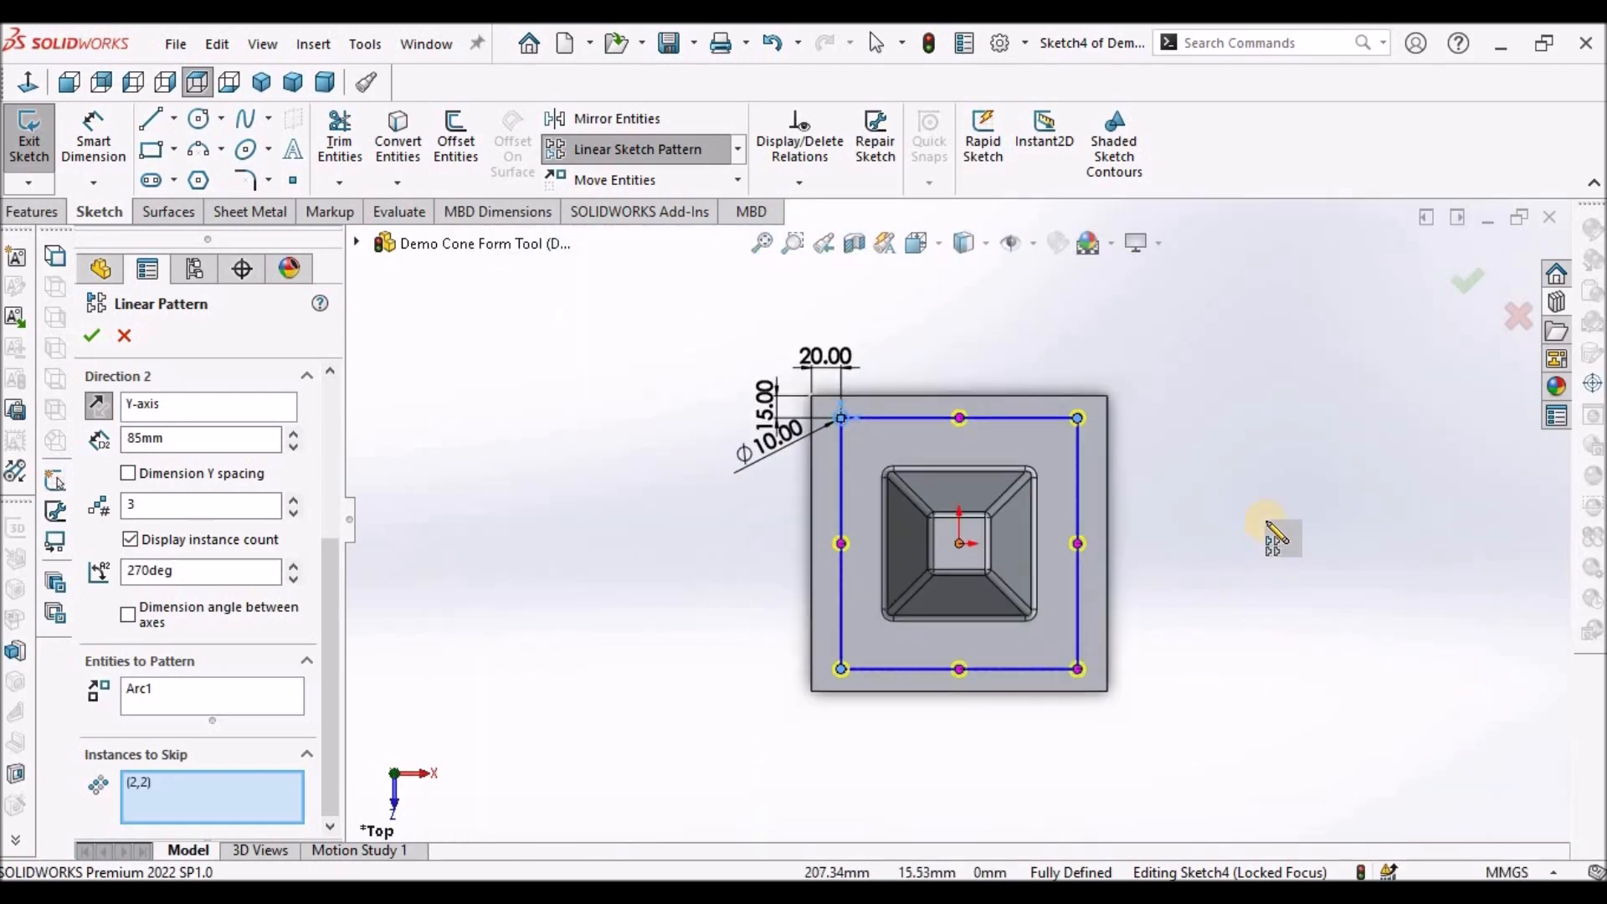
Accept the circle pattern and extrude the eight circles 5 mm up from the plate as merged pegs
scroll(1047, 544, "down", 2)
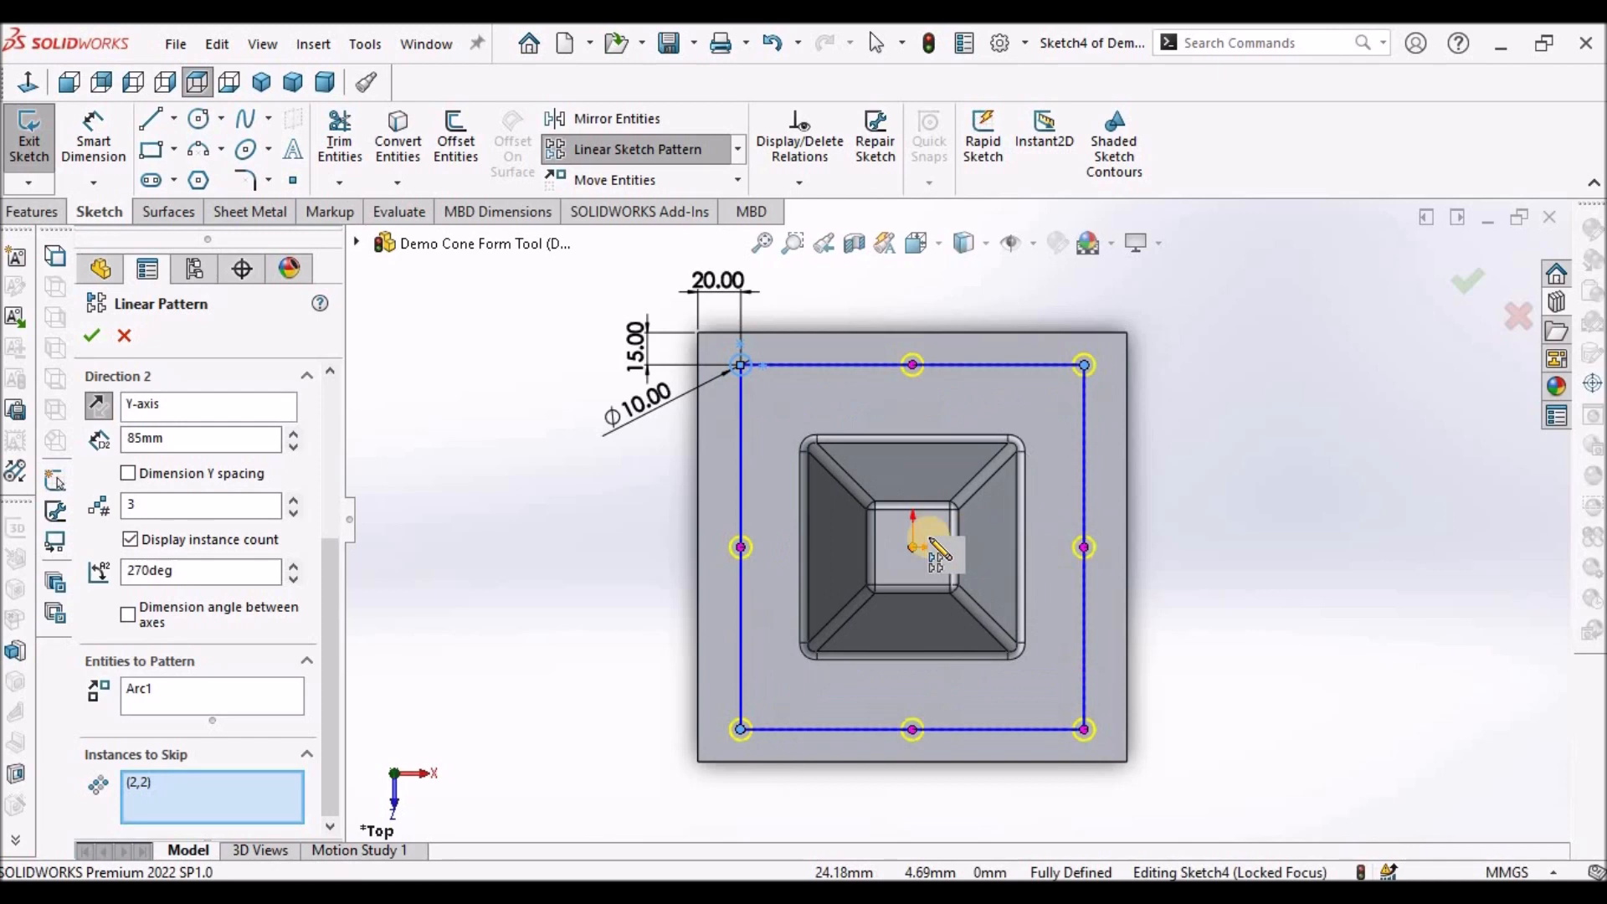
left_click(91, 336)
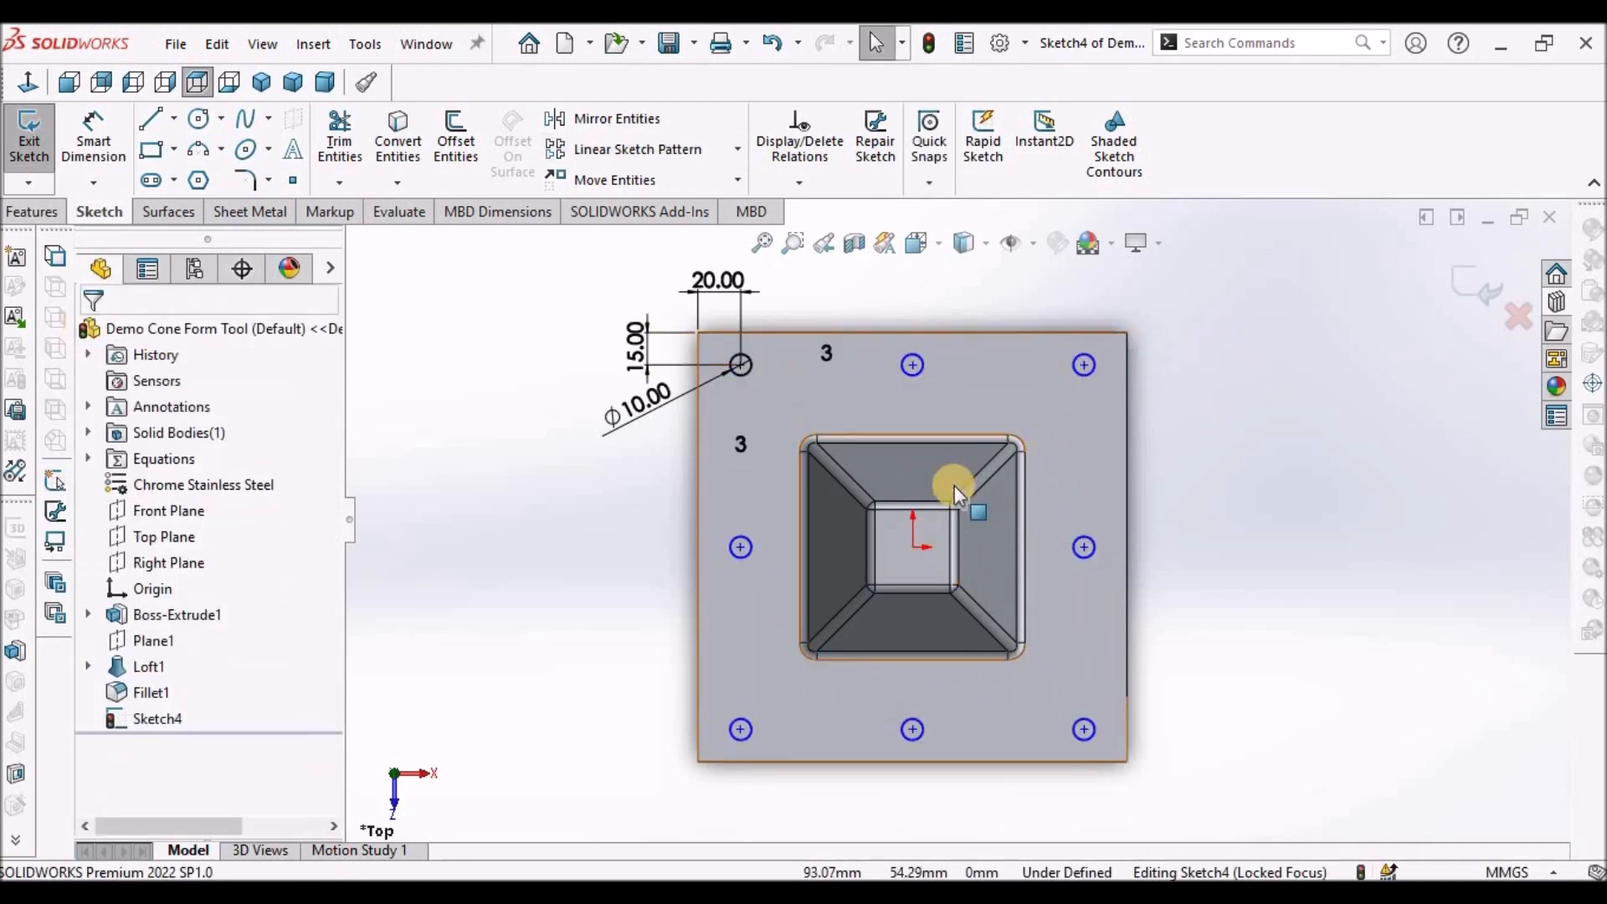
left_click(29, 213)
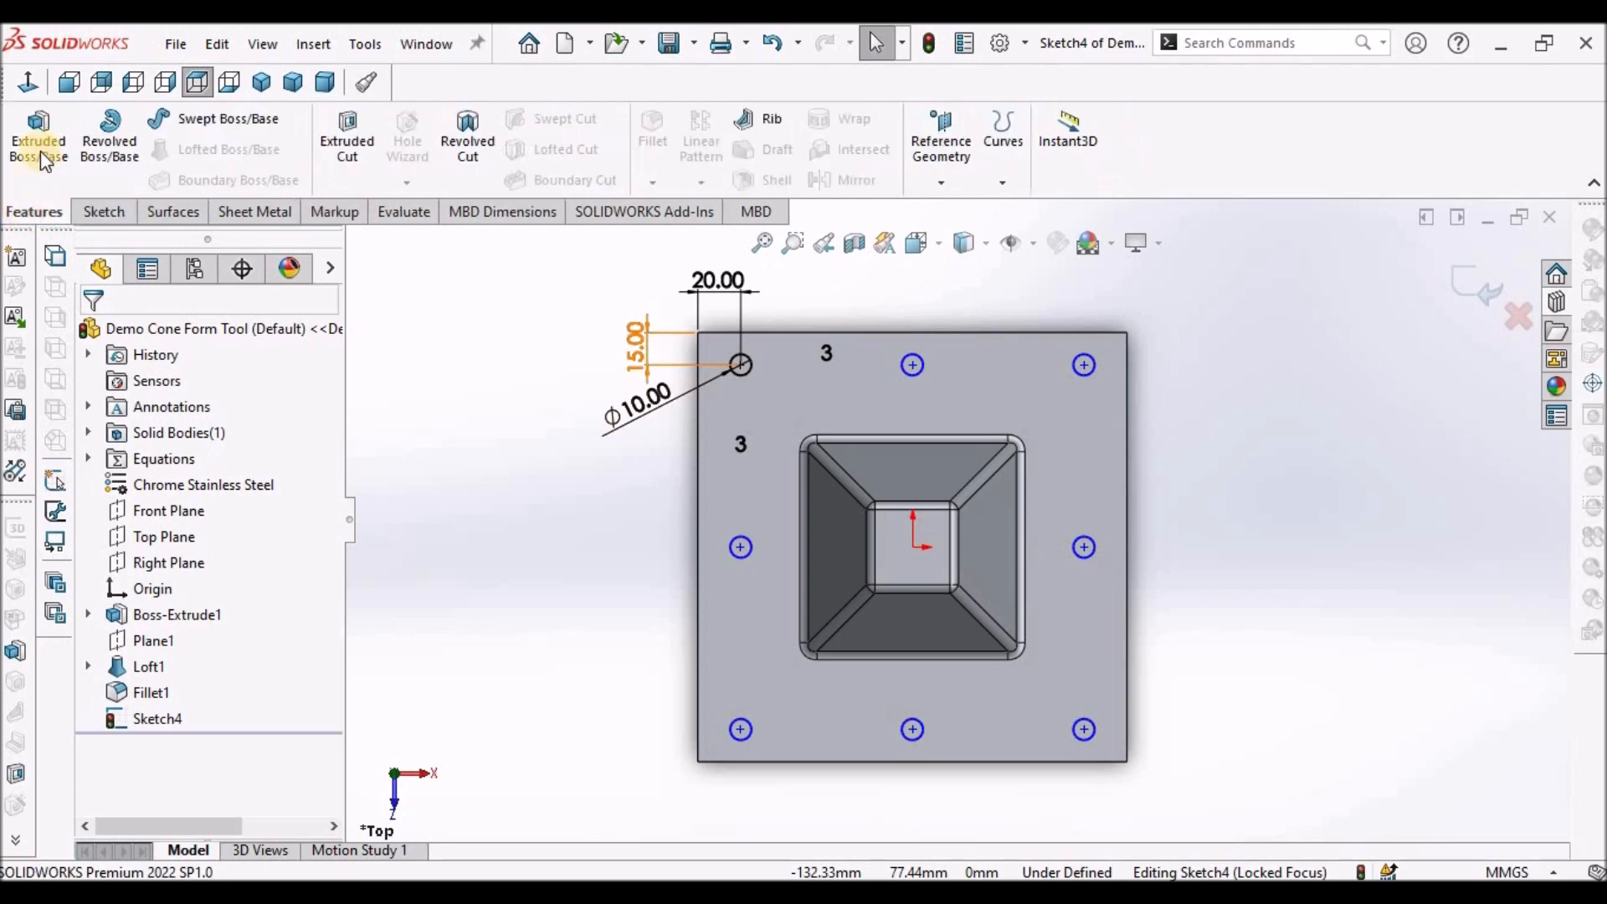
left_click(40, 149)
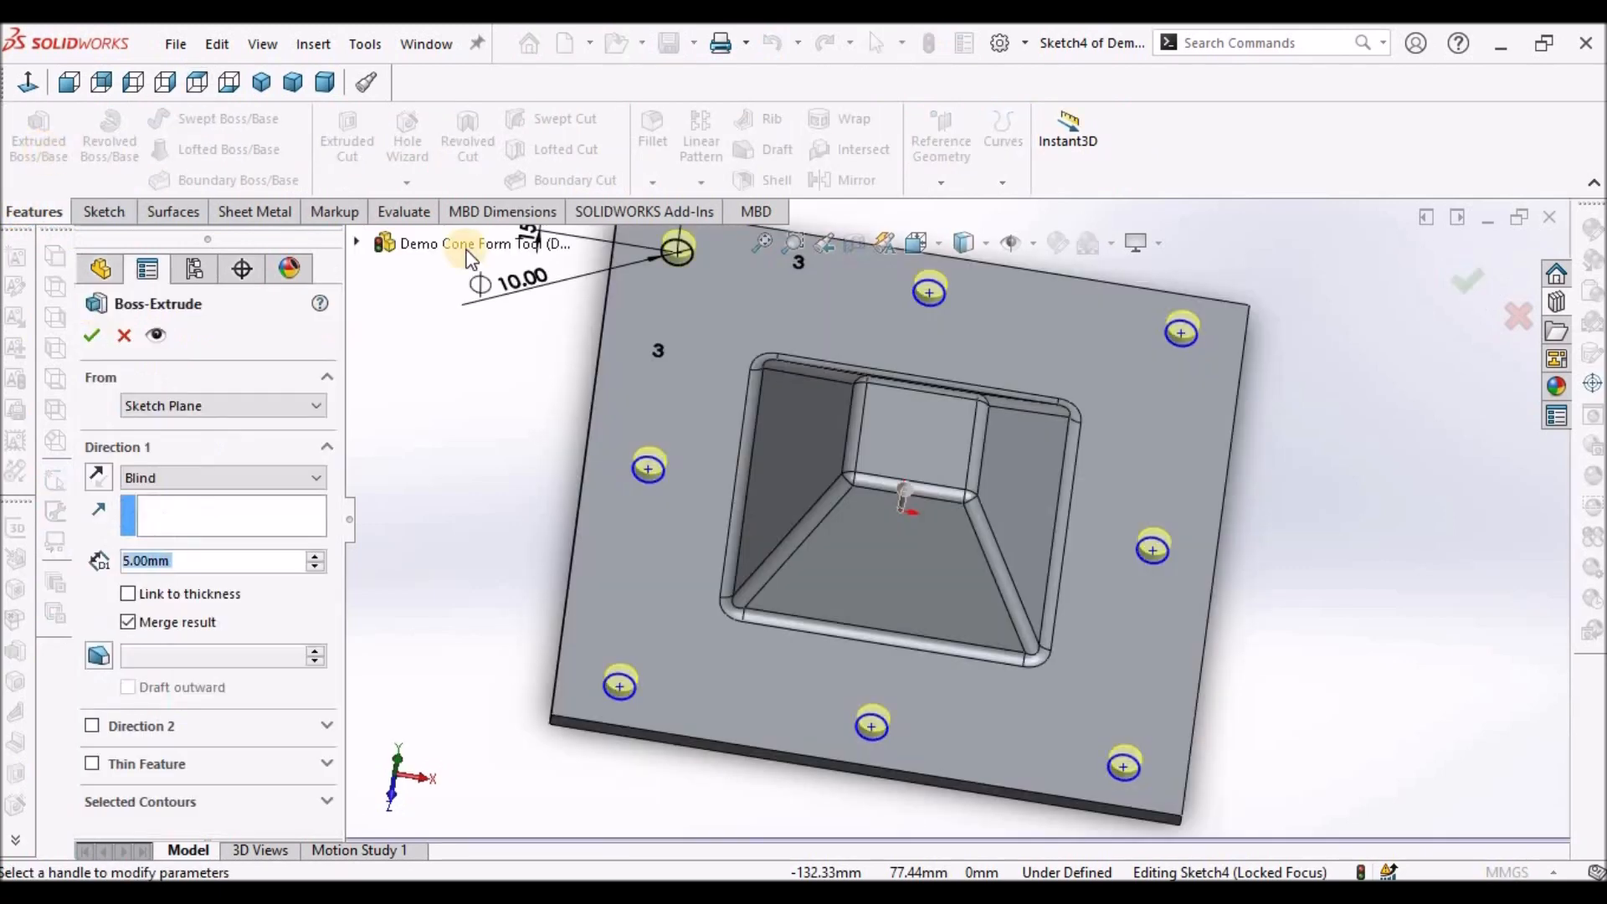
left_click(94, 338)
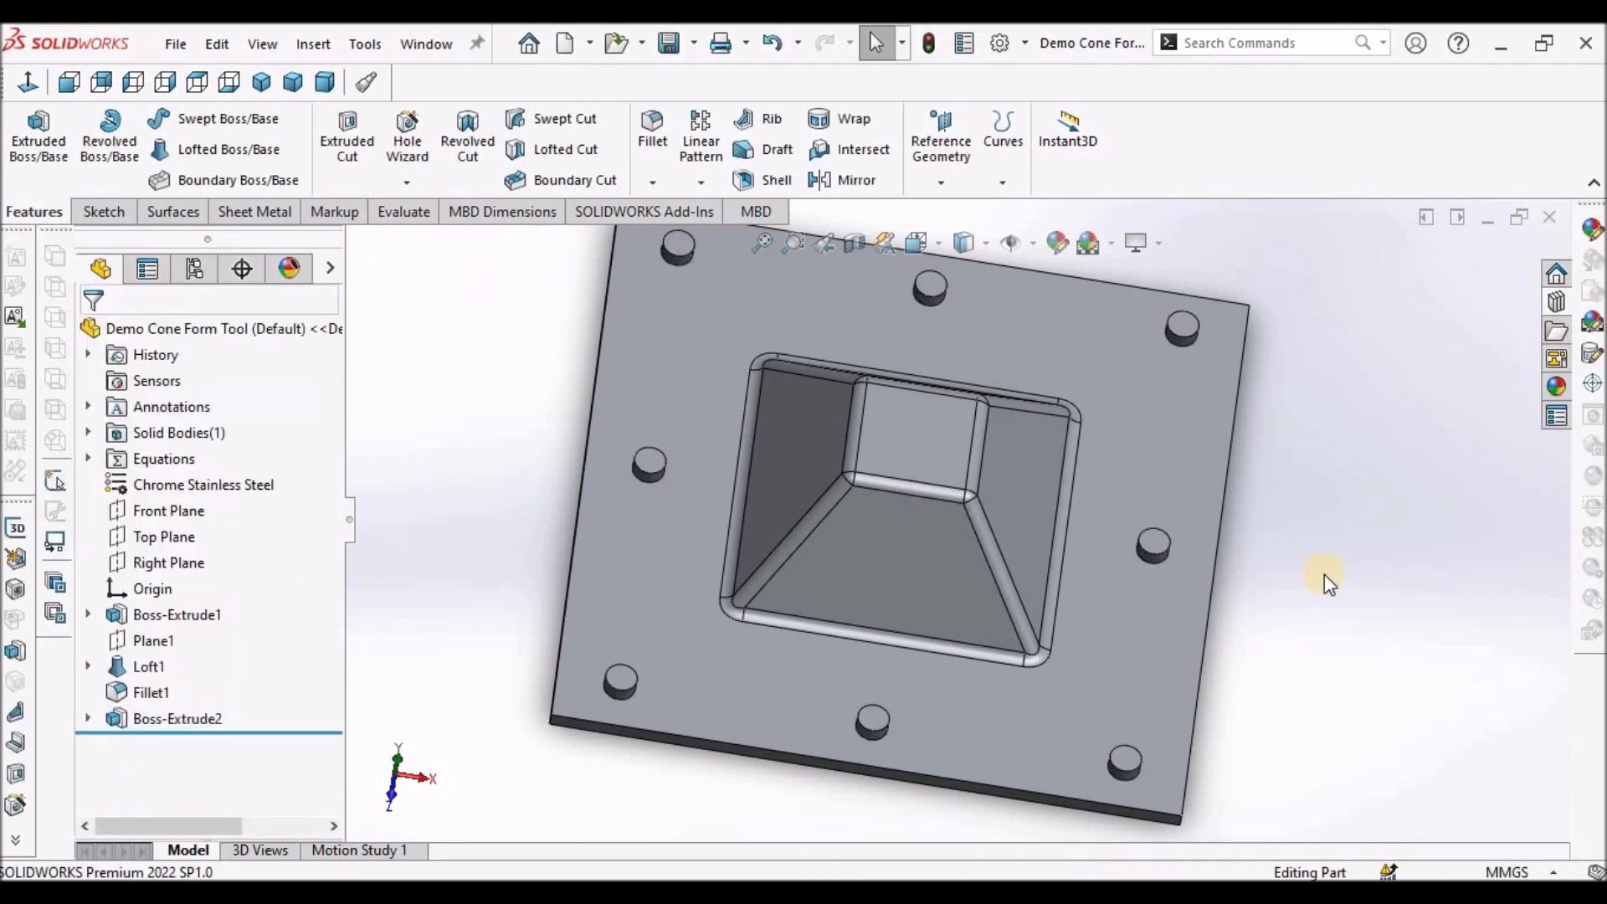
Start a sheet metal Forming Tool with the plate's upper face as the stopping face
scroll(981, 545, "down", 3)
middle_click_drag(981, 546, 972, 514)
scroll(940, 574, "up", 4)
scroll(800, 427, "up", 4)
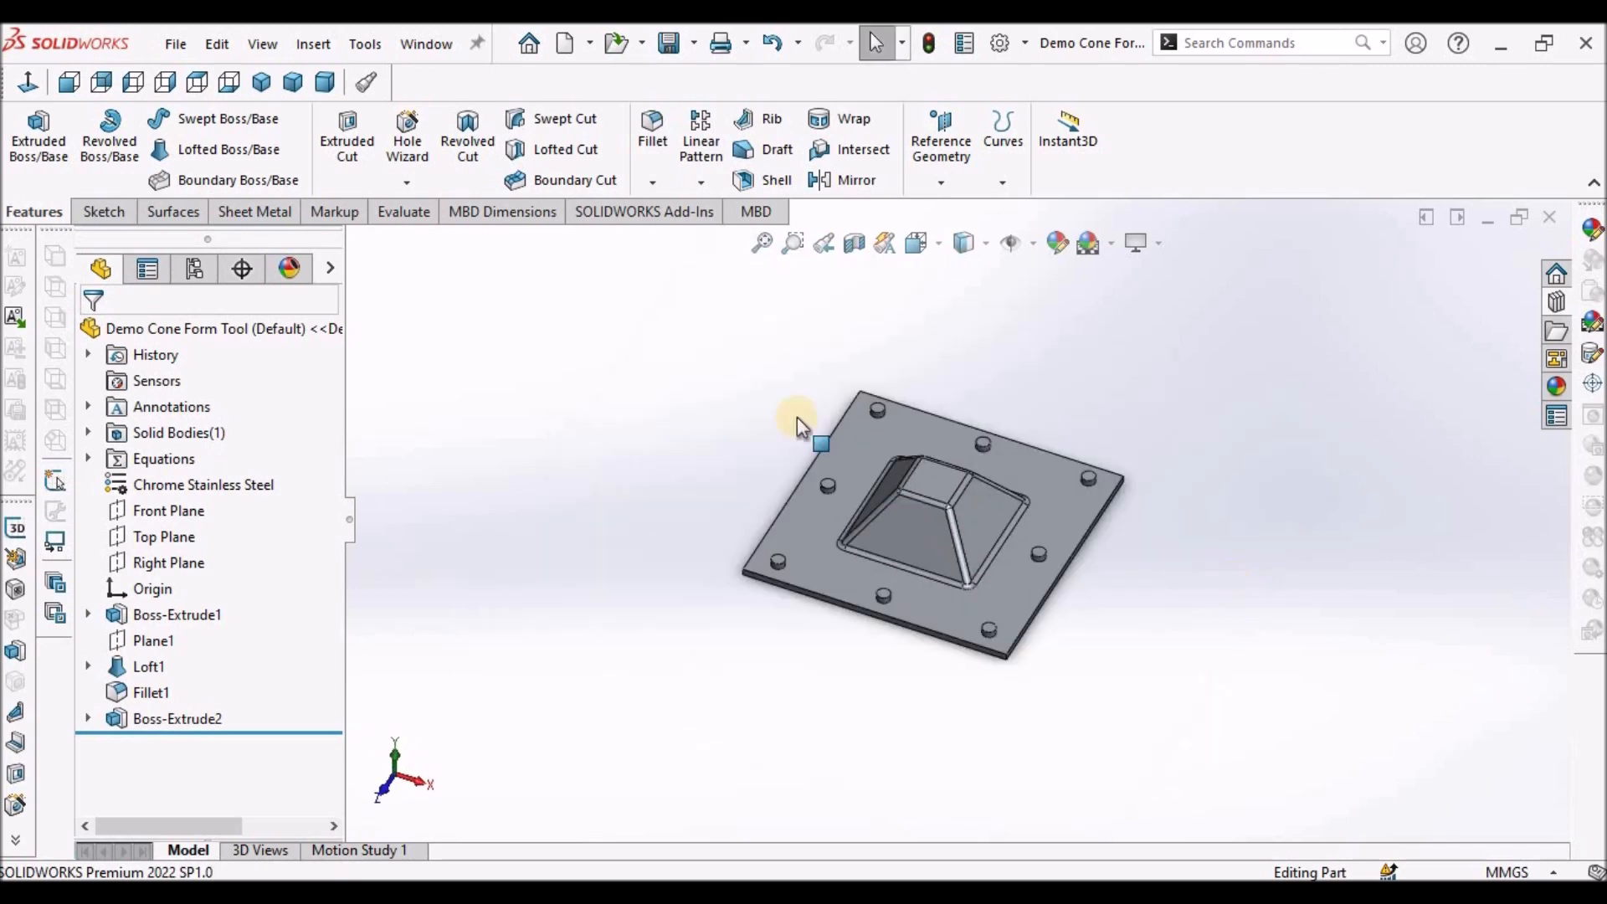
left_click(264, 215)
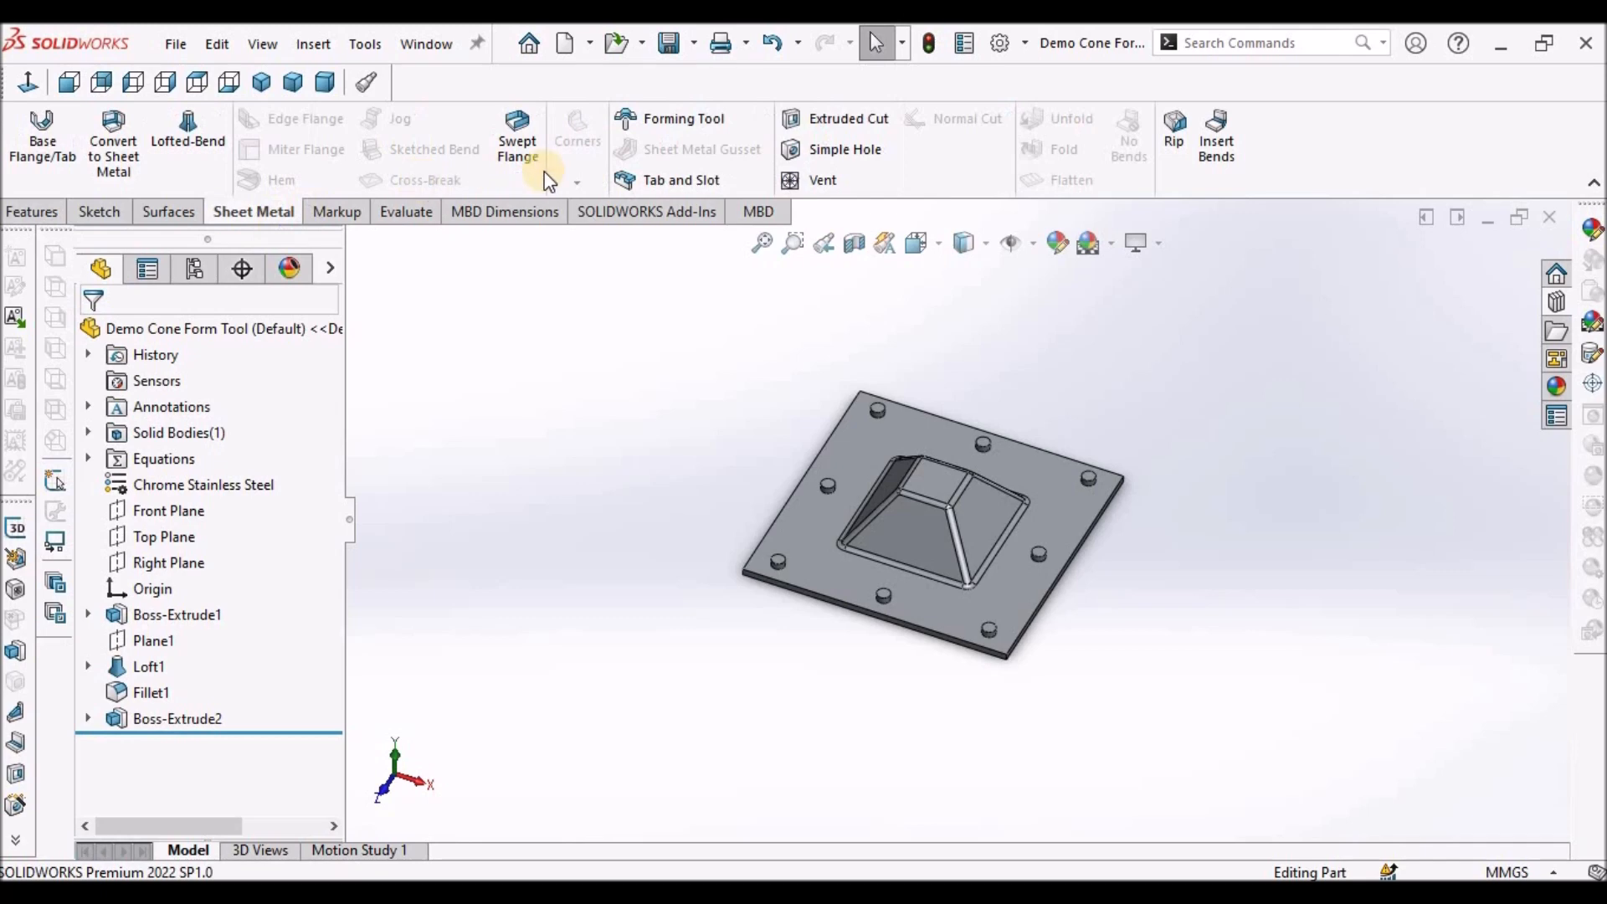
left_click(692, 119)
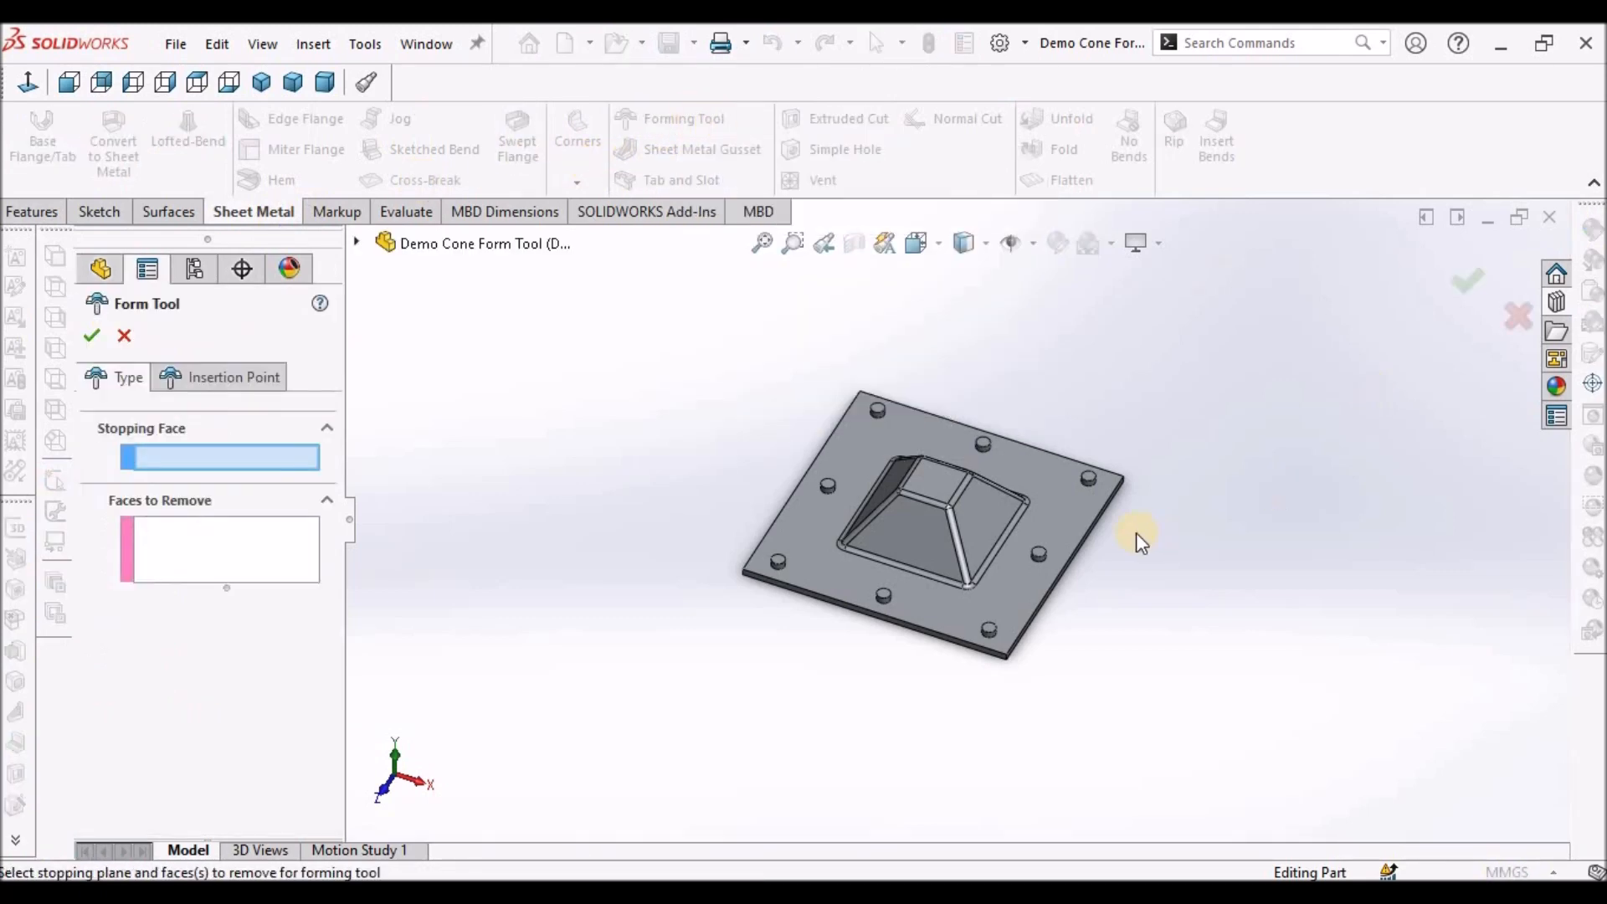
scroll(1120, 529, "down", 3)
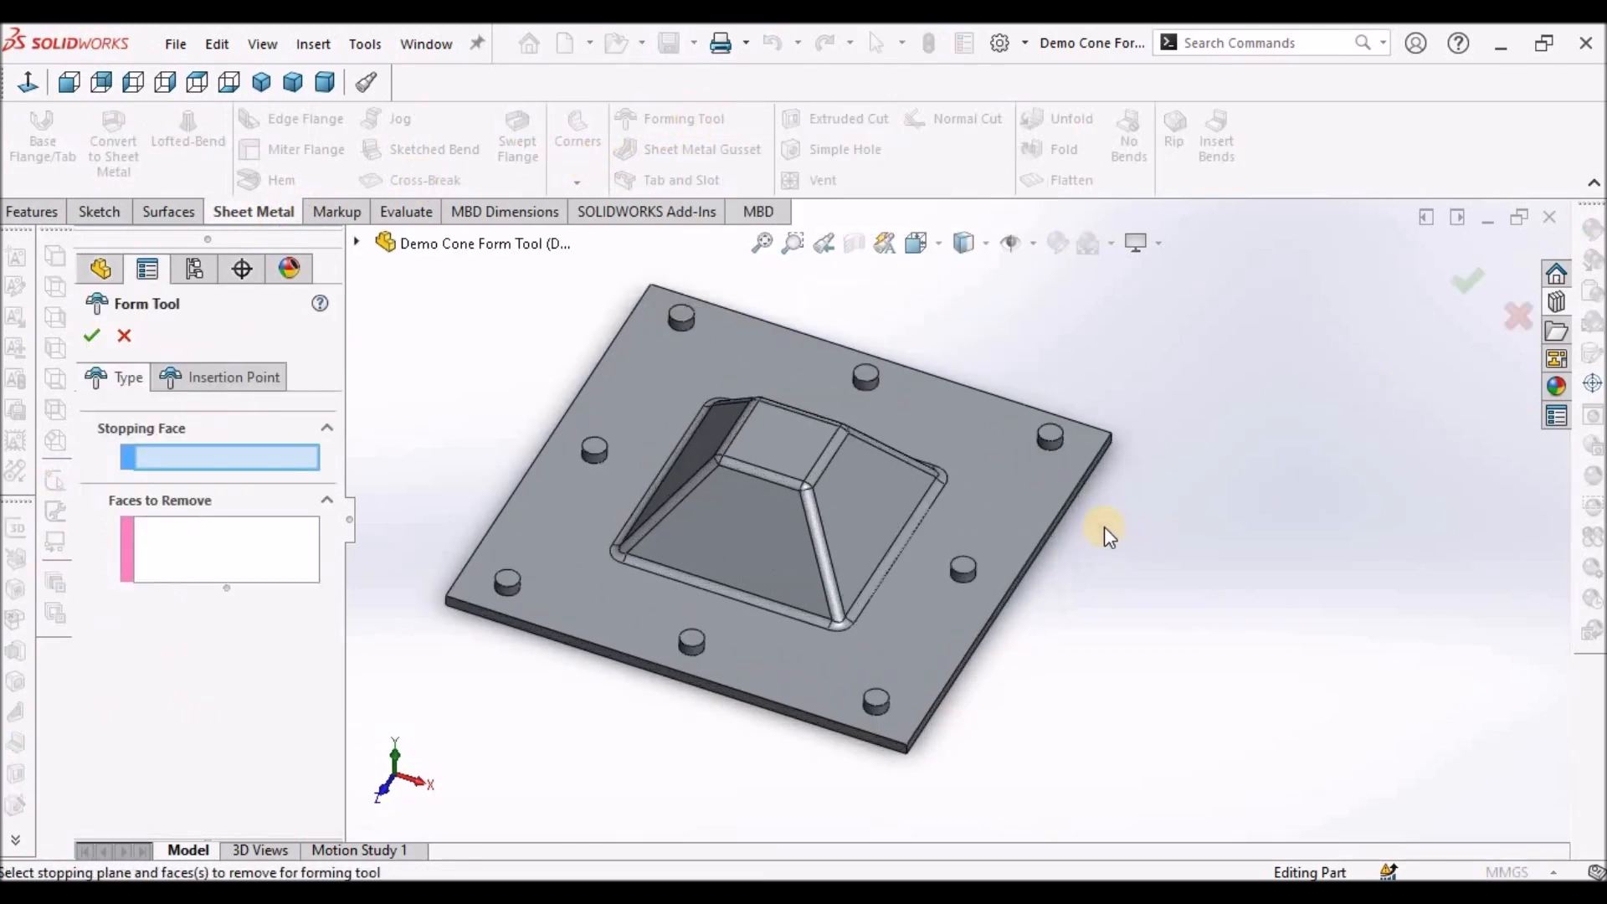
left_click(929, 645)
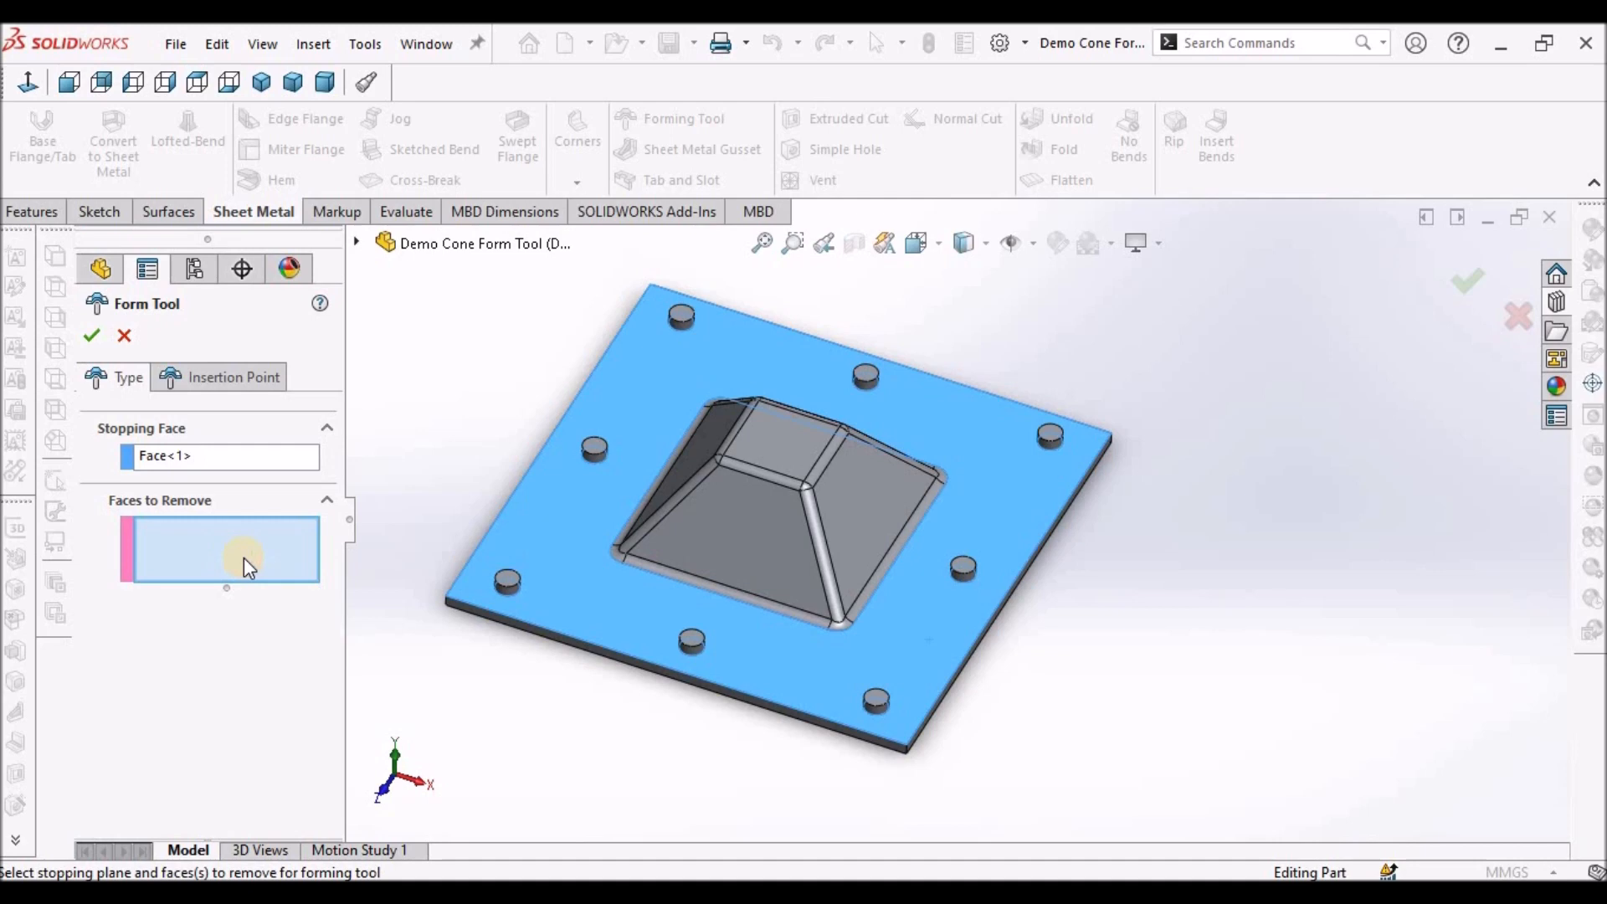
Add the side and top faces of the three pegs along the plate's front edge to the faces to remove
scroll(536, 599, "down", 5)
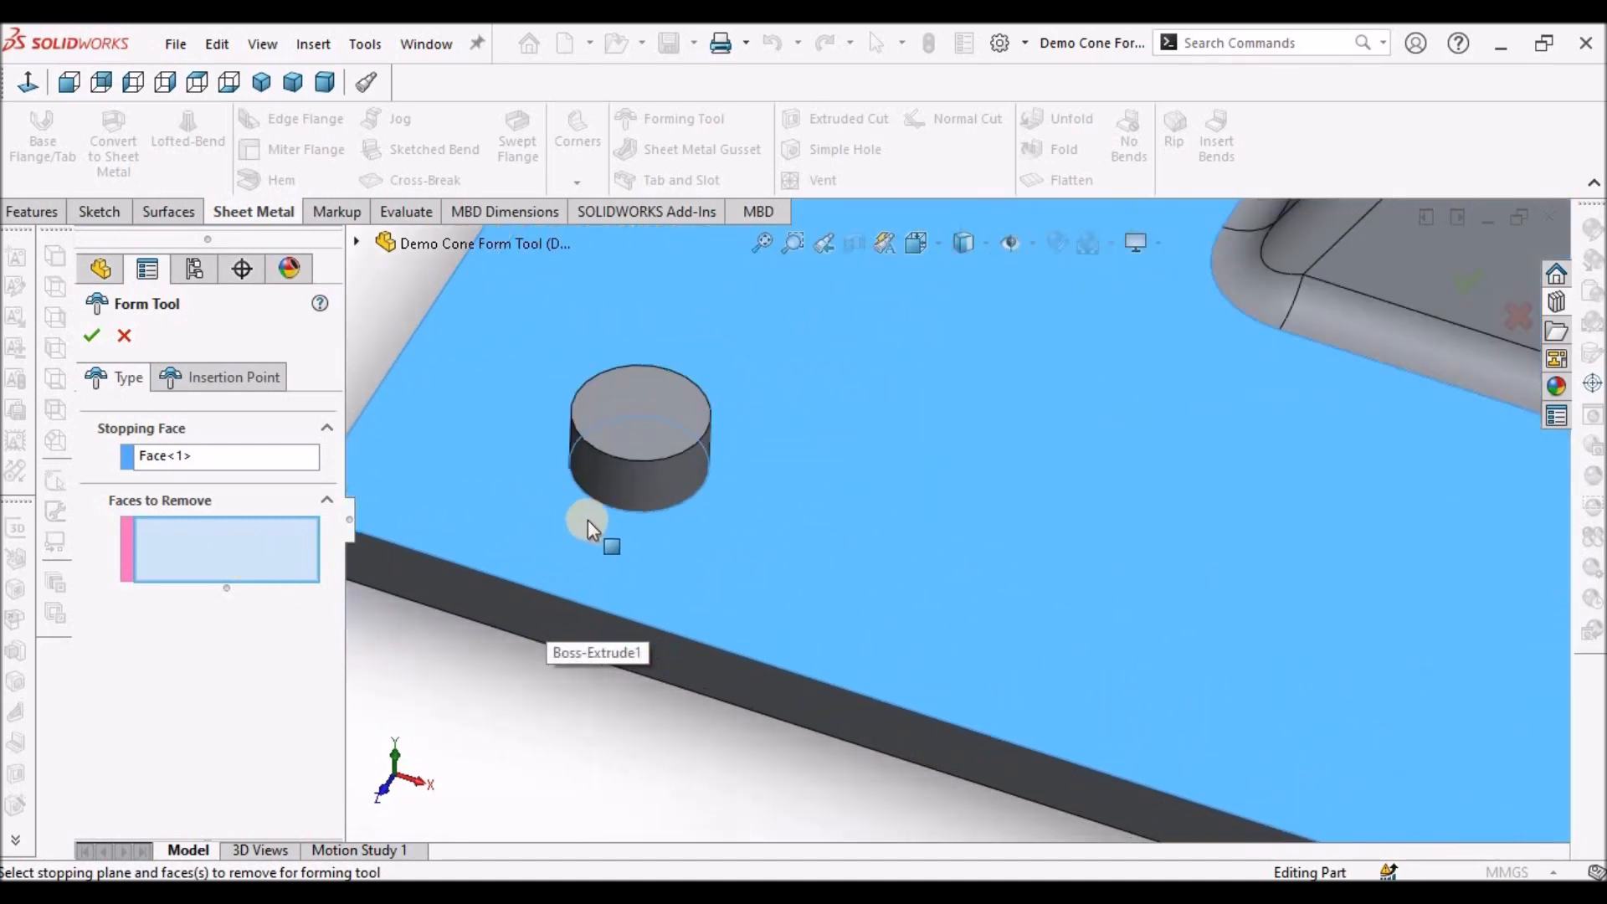
left_click(631, 477)
left_click(654, 441)
scroll(654, 444, "up", 6)
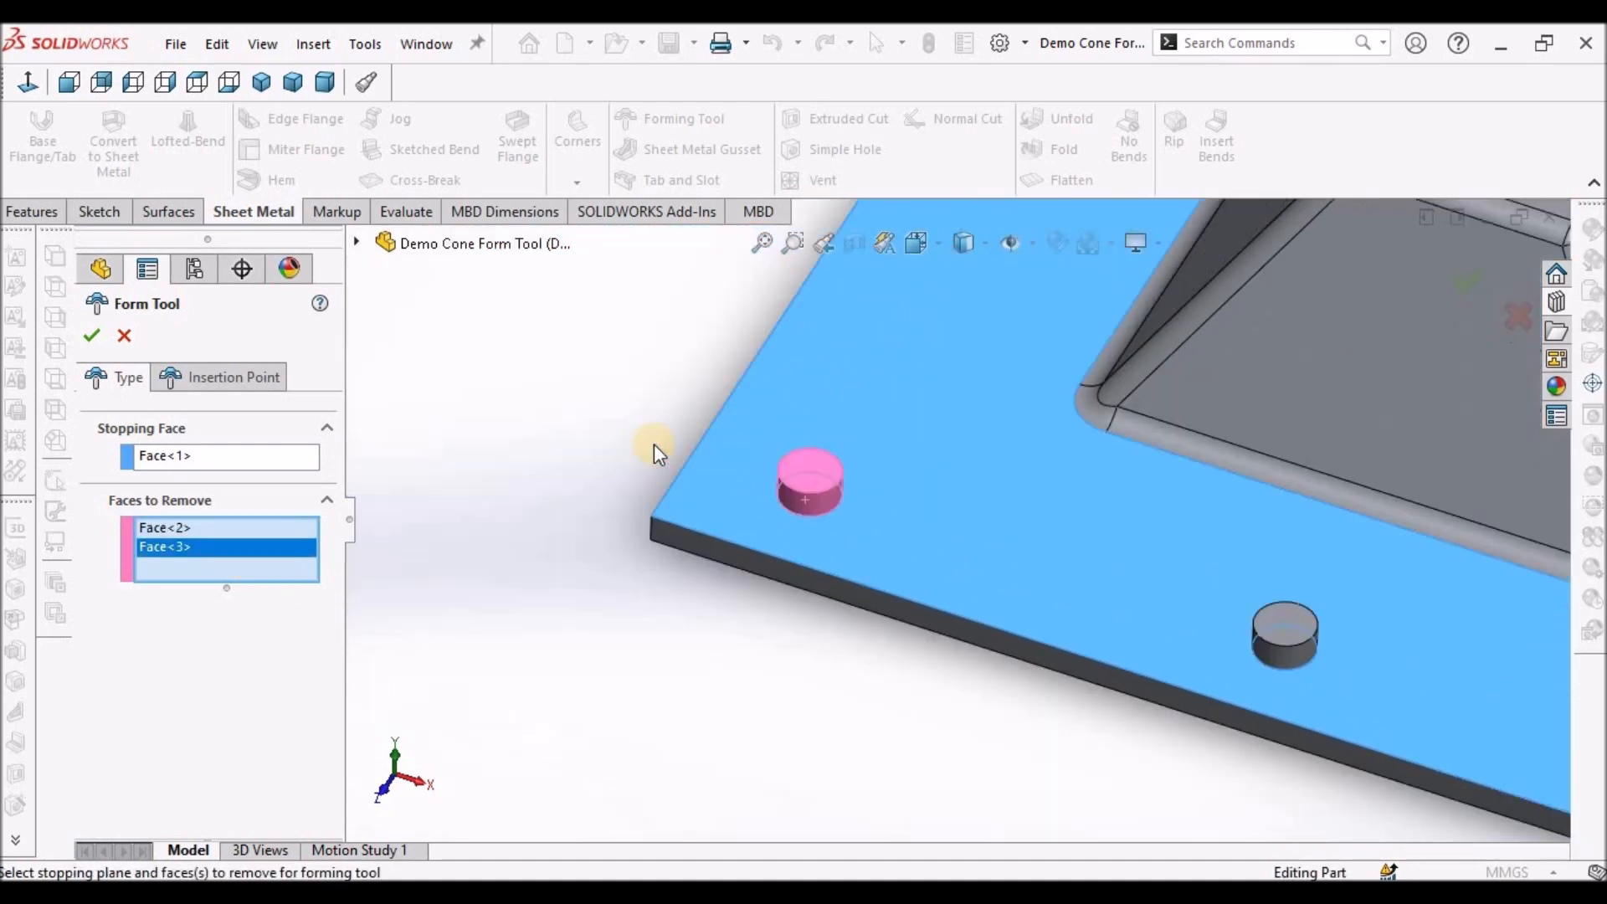
scroll(988, 544, "down", 5)
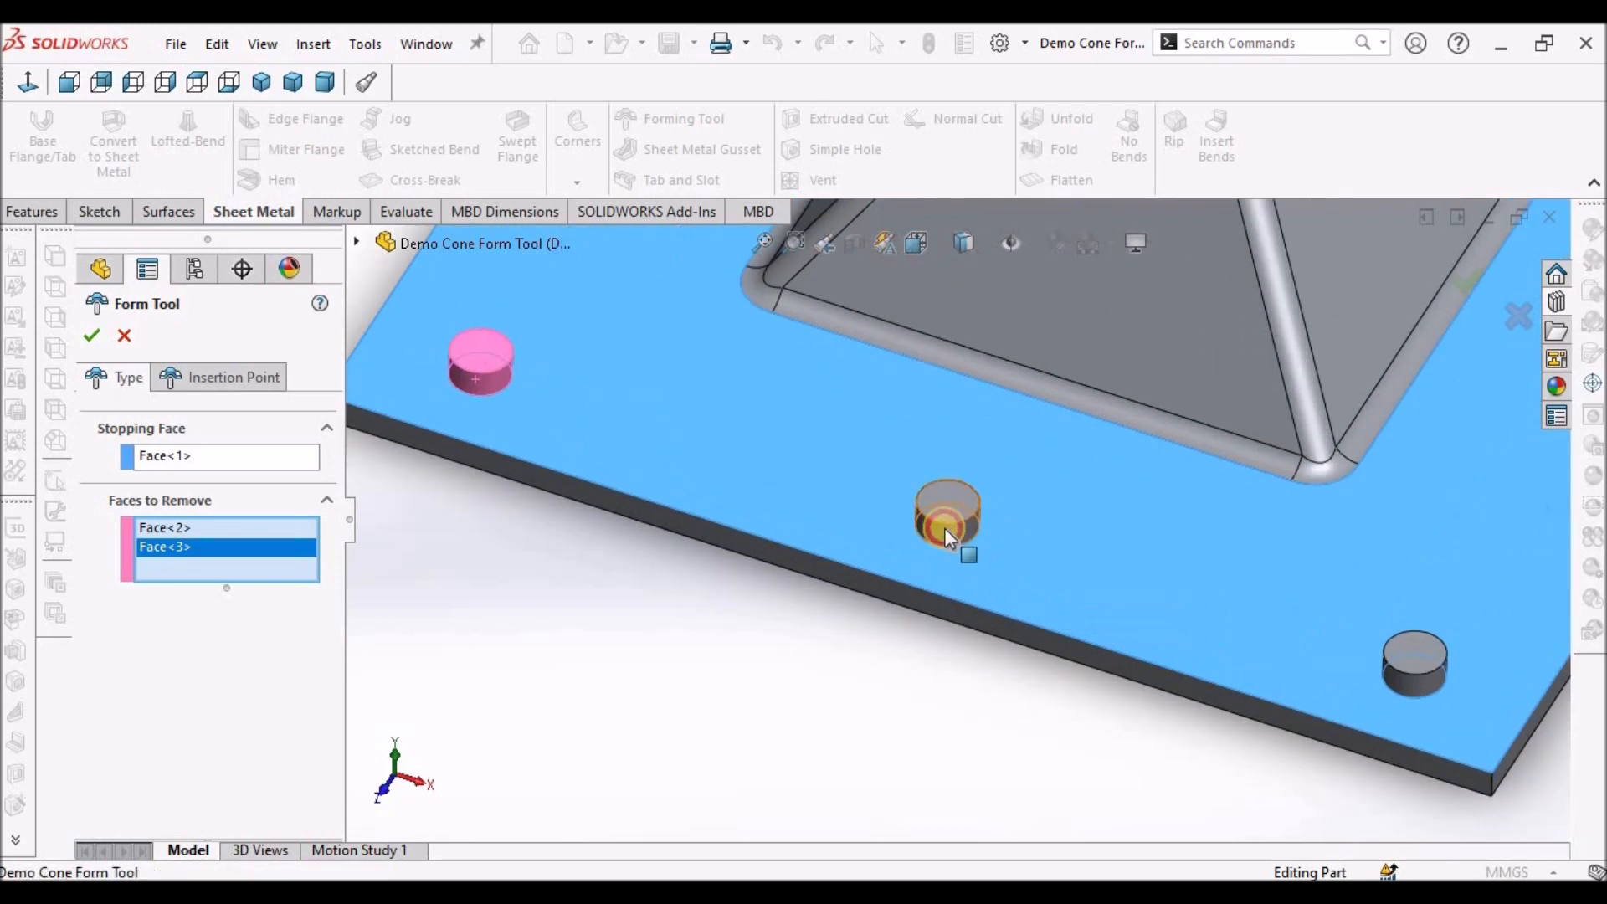
left_click(946, 523)
left_click(951, 504)
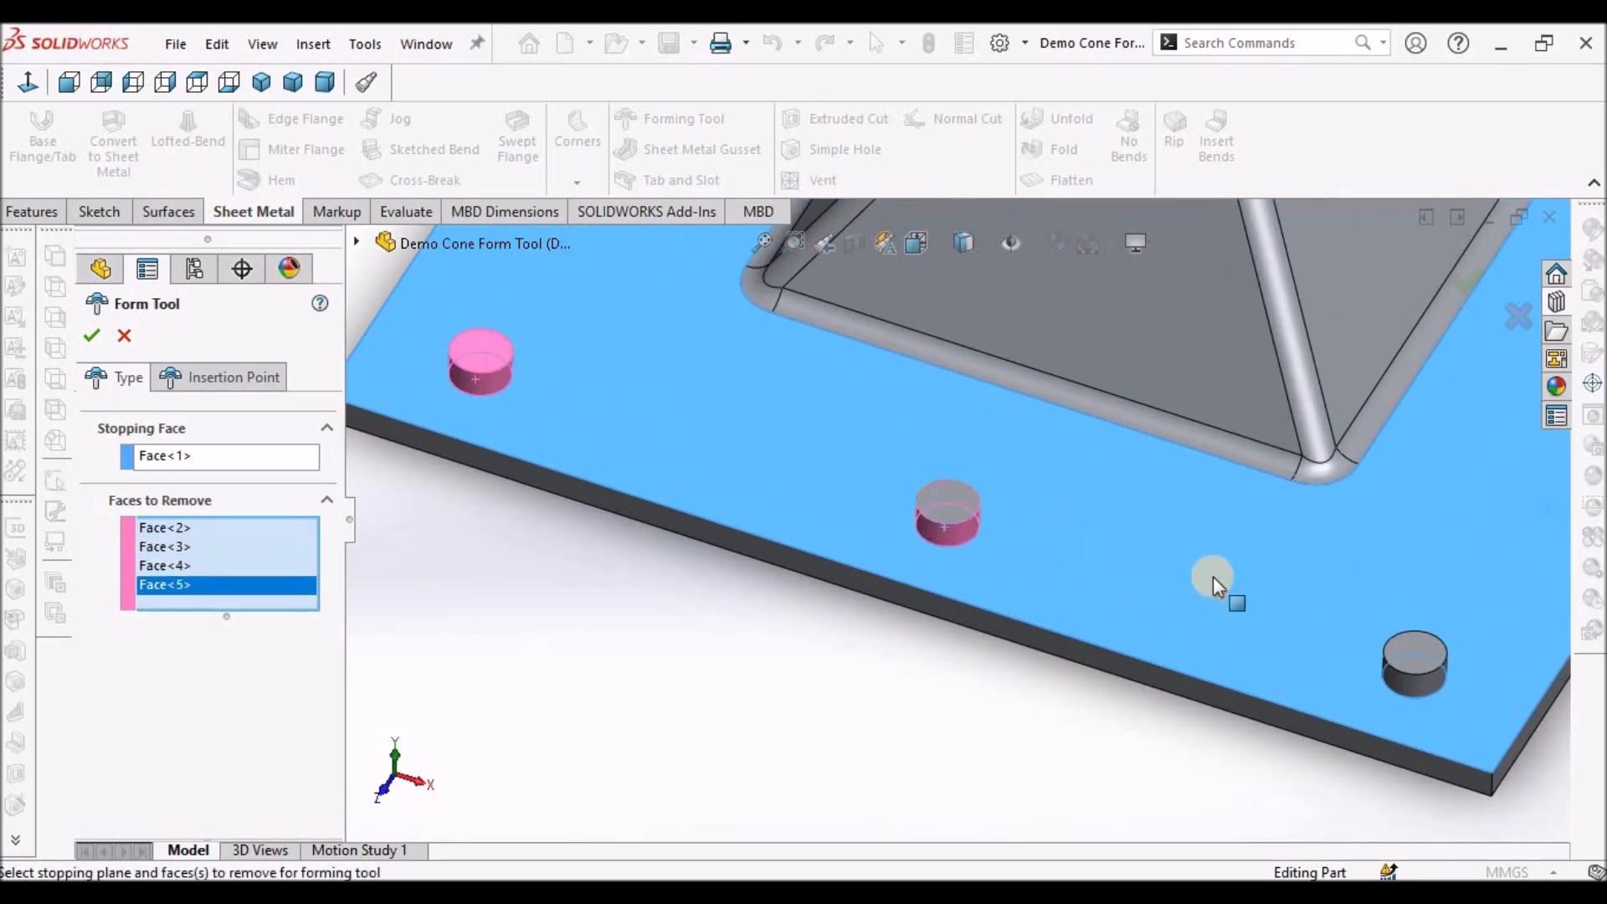
left_click(1412, 679)
left_click(1413, 643)
scroll(1247, 536, "up", 5)
scroll(1043, 469, "down", 2)
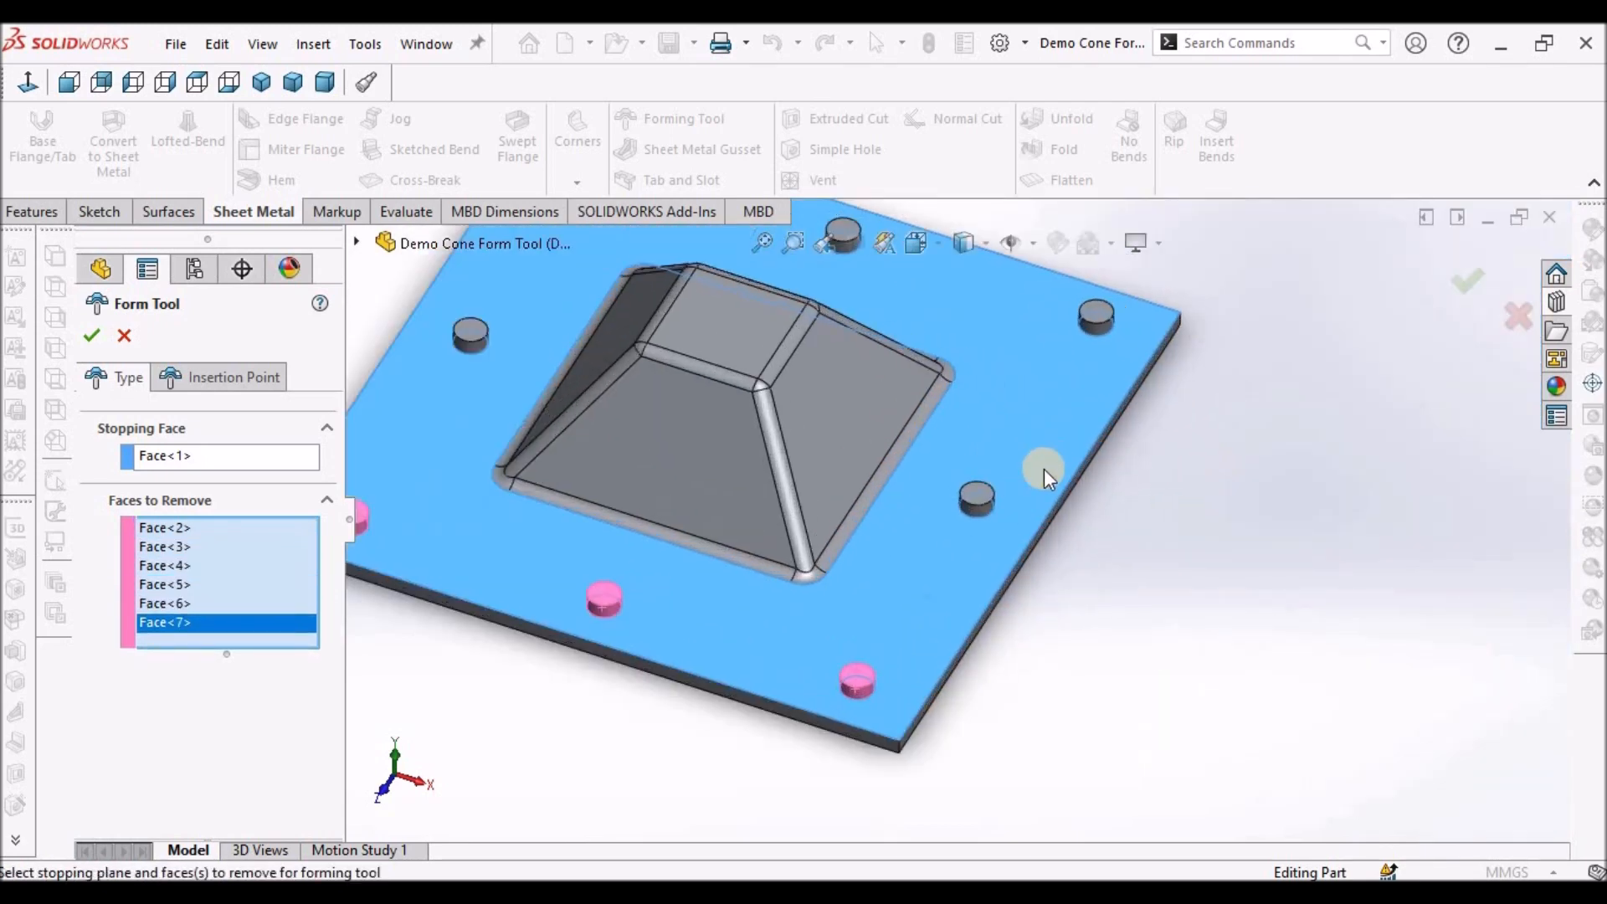
Add the side and top faces of the middle and far-corner pegs along the plate's right edge to the faces to remove
scroll(923, 540, "down", 4)
left_click(923, 544)
left_click(937, 511)
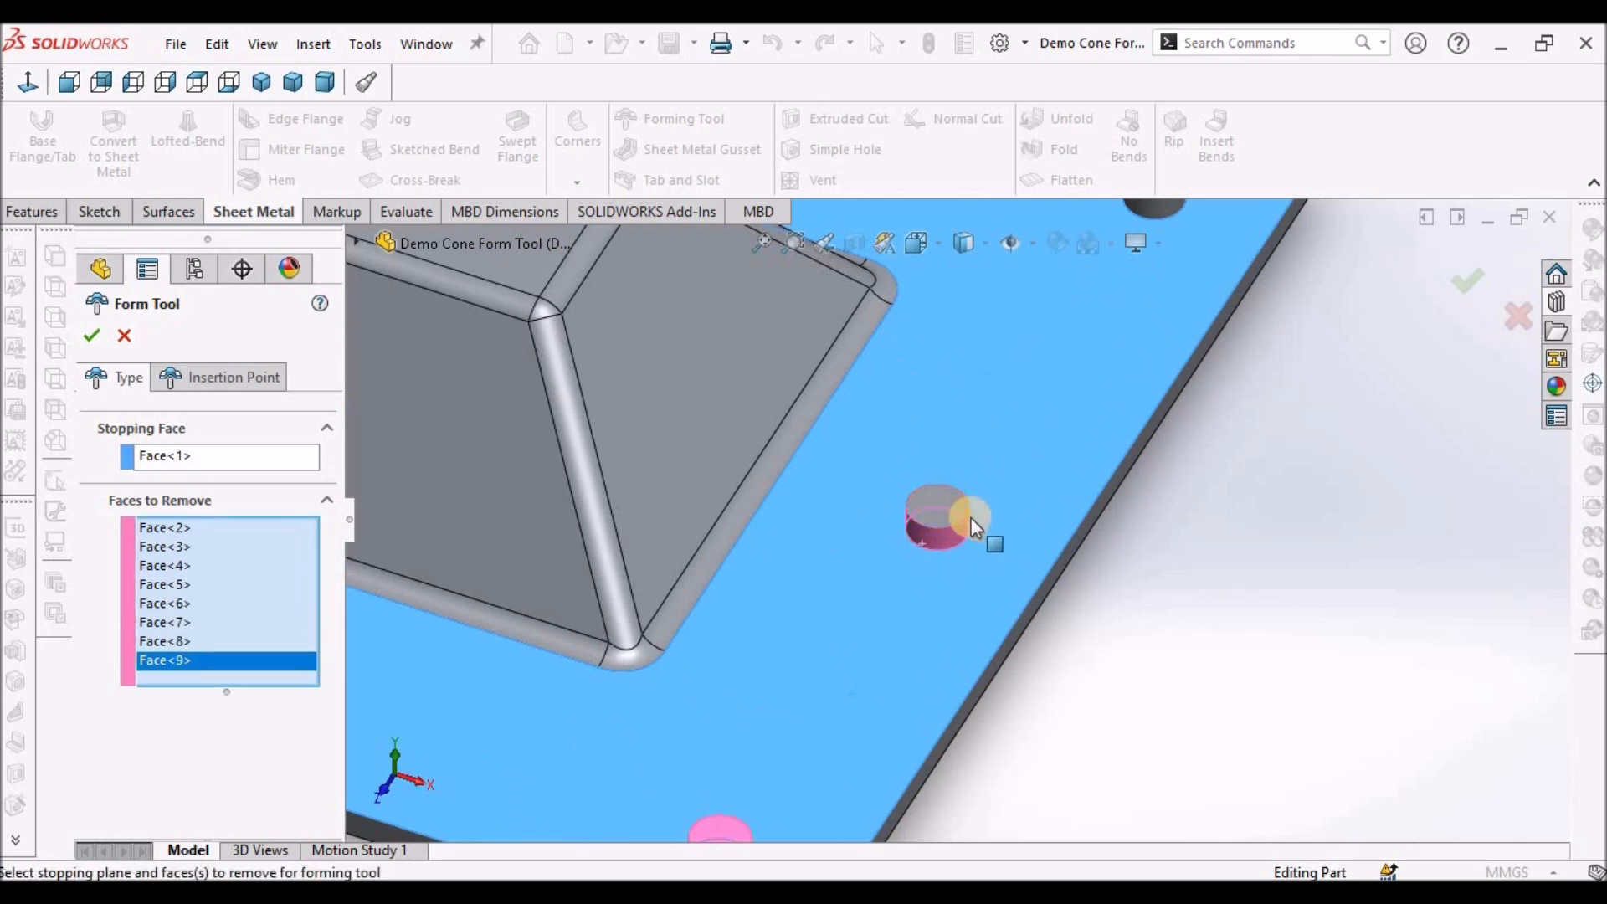
scroll(975, 444, "up", 5)
scroll(975, 444, "down", 5)
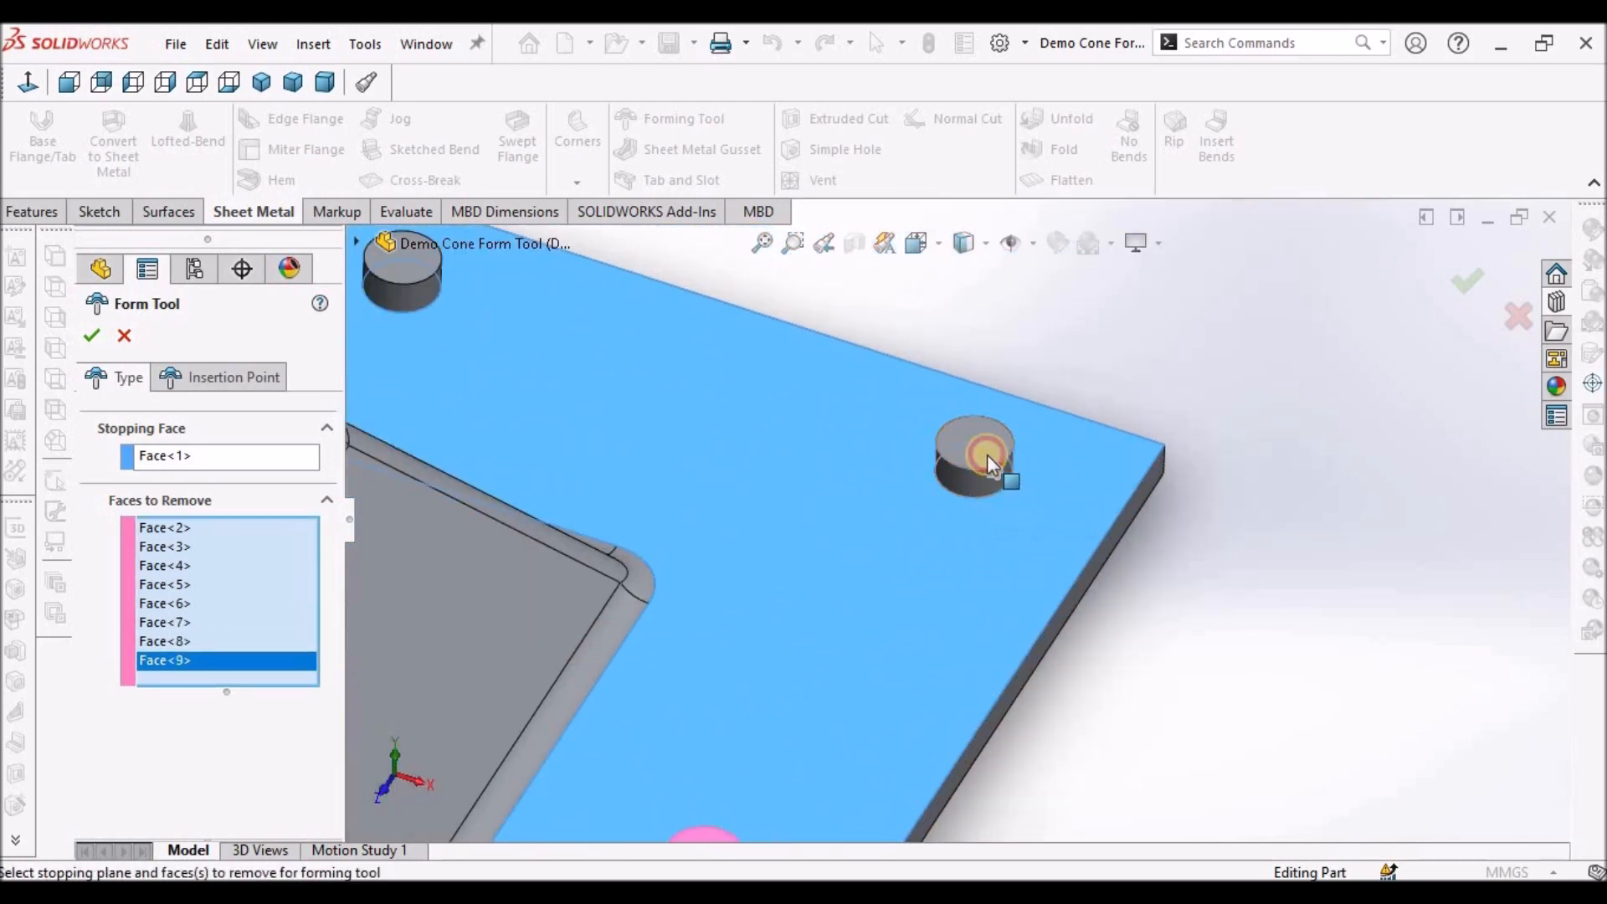
left_click(987, 455)
left_click(996, 481)
scroll(996, 481, "up", 5)
Add the faces of the last three pegs on the back and left edges to the faces to remove and create the forming tool
scroll(951, 474, "down", 4)
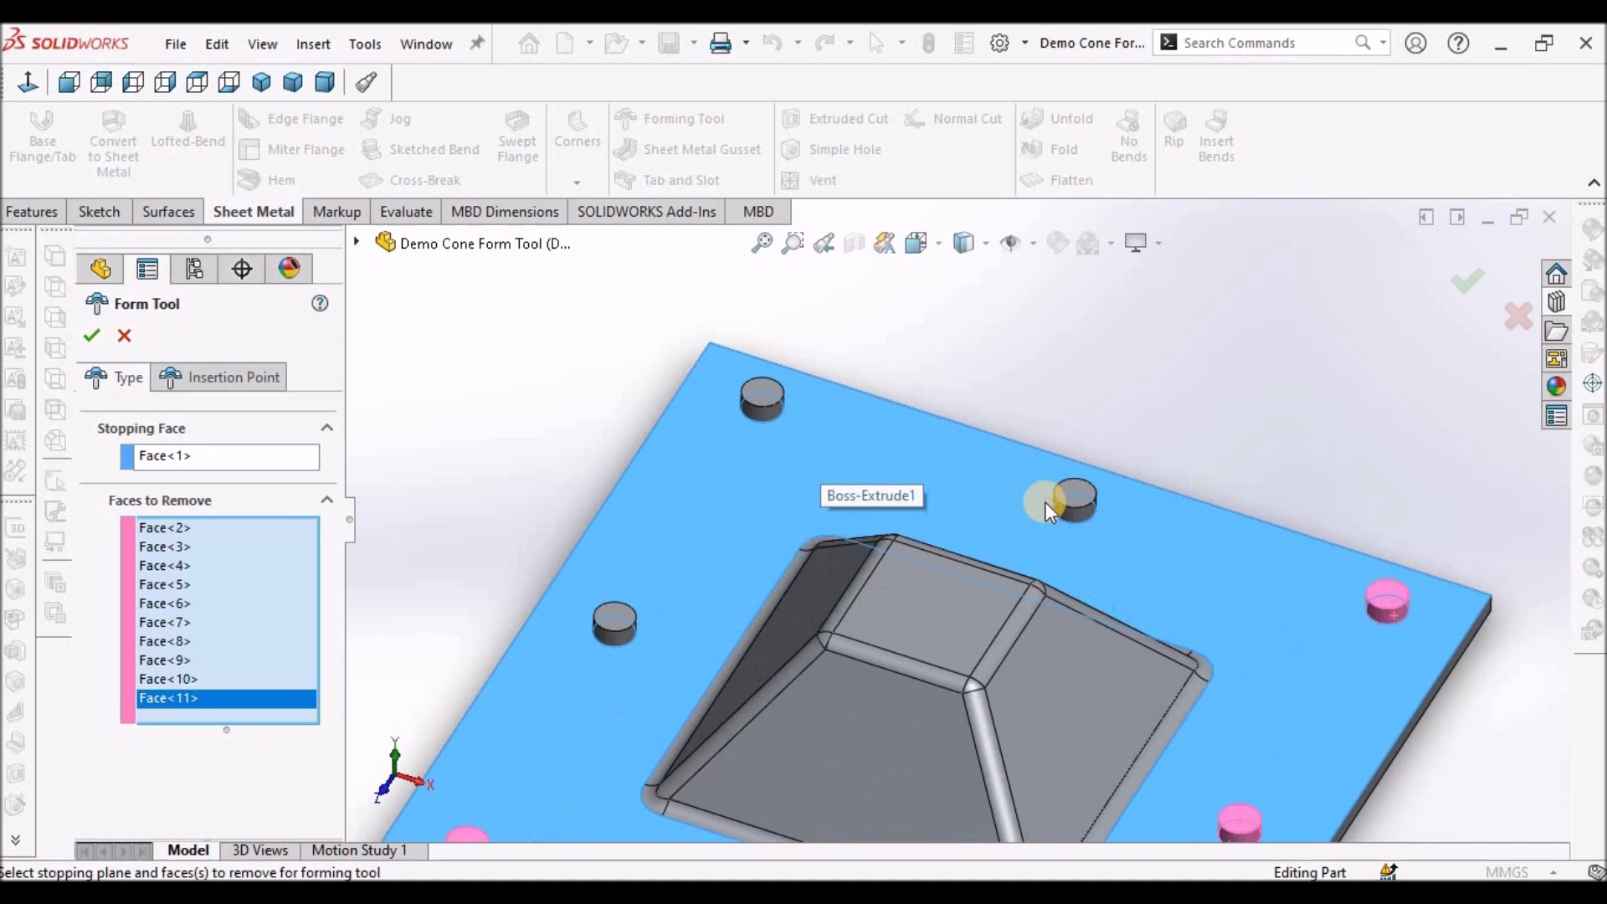
scroll(1044, 501, "down", 3)
left_click(1107, 526)
left_click(1115, 496)
left_click(672, 385)
left_click(659, 350)
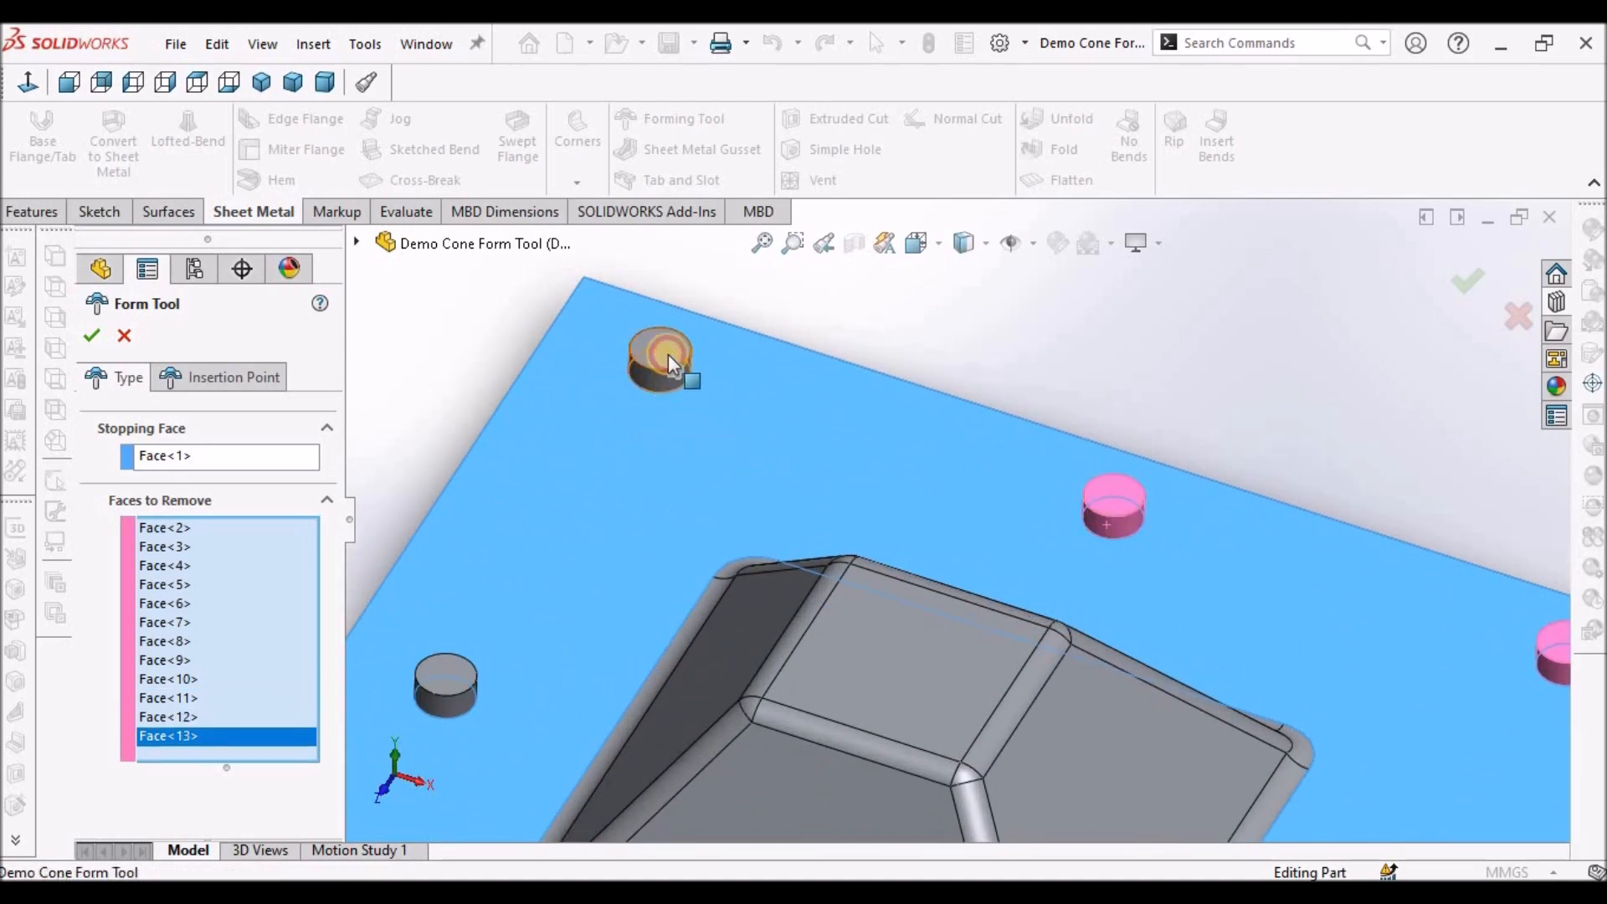
left_click(453, 707)
left_click(444, 676)
scroll(529, 459, "up", 5)
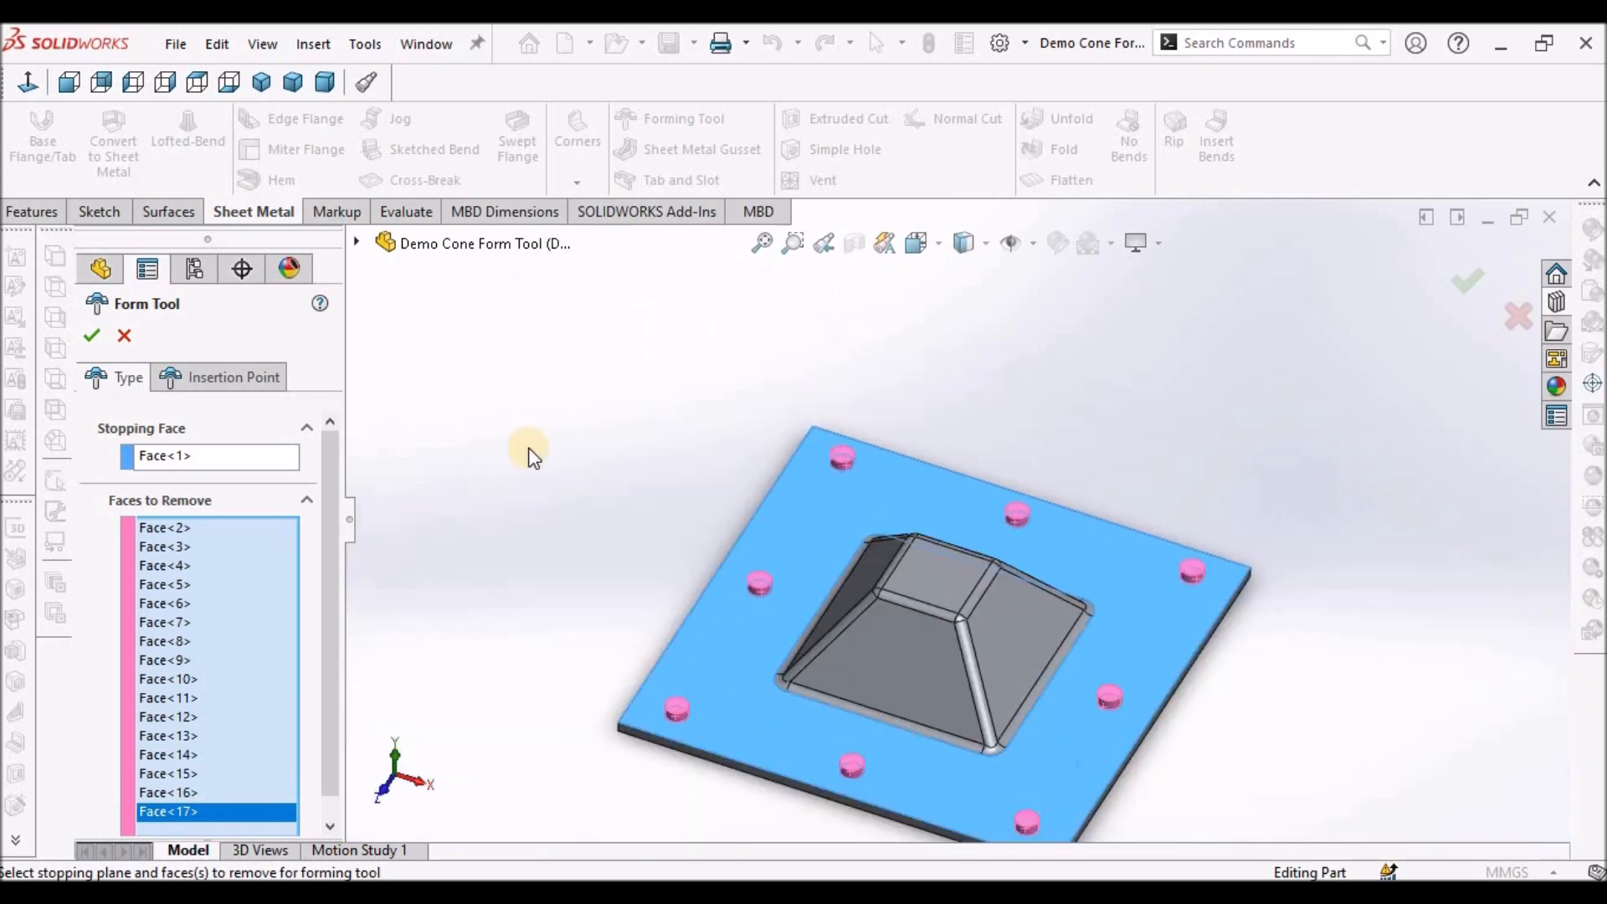
left_click(99, 335)
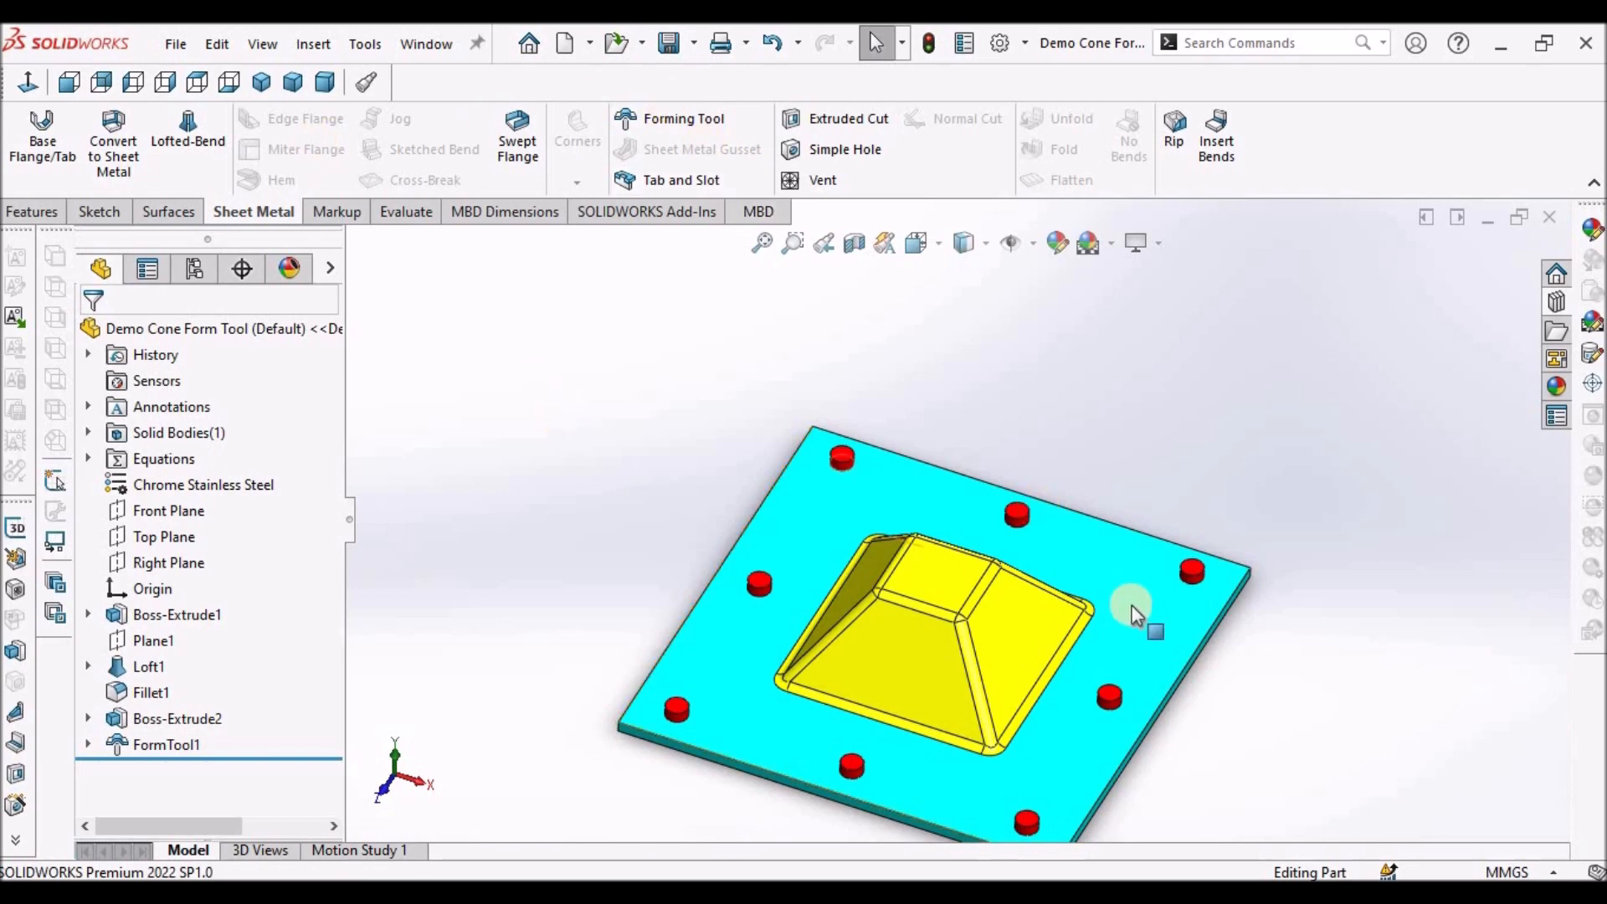
scroll(969, 549, "up", 3)
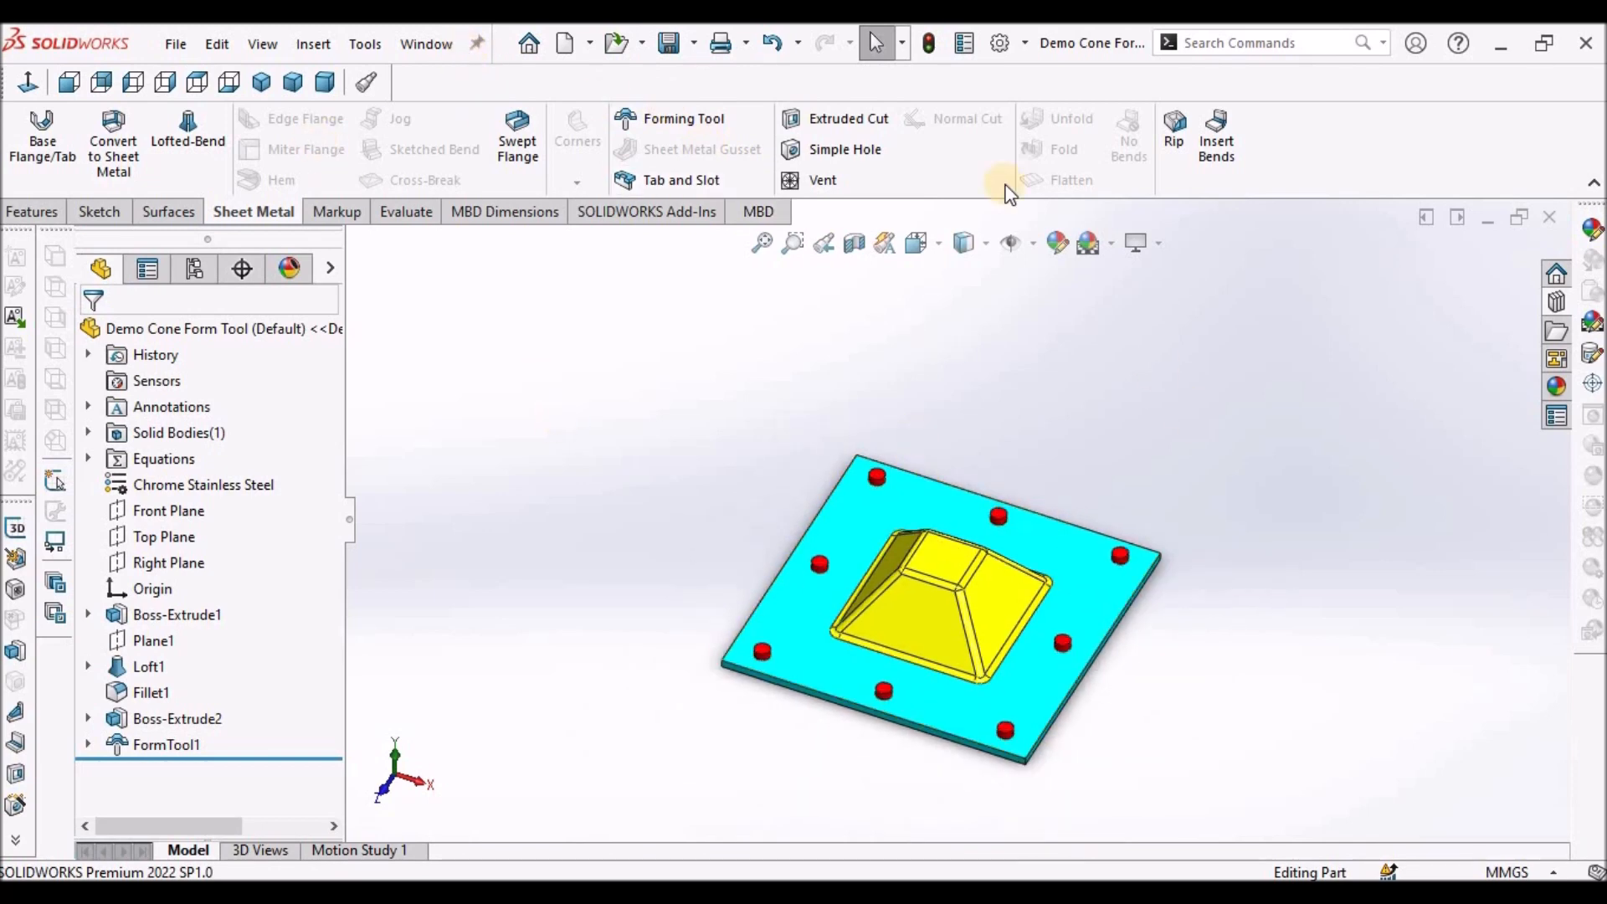
left_click(176, 43)
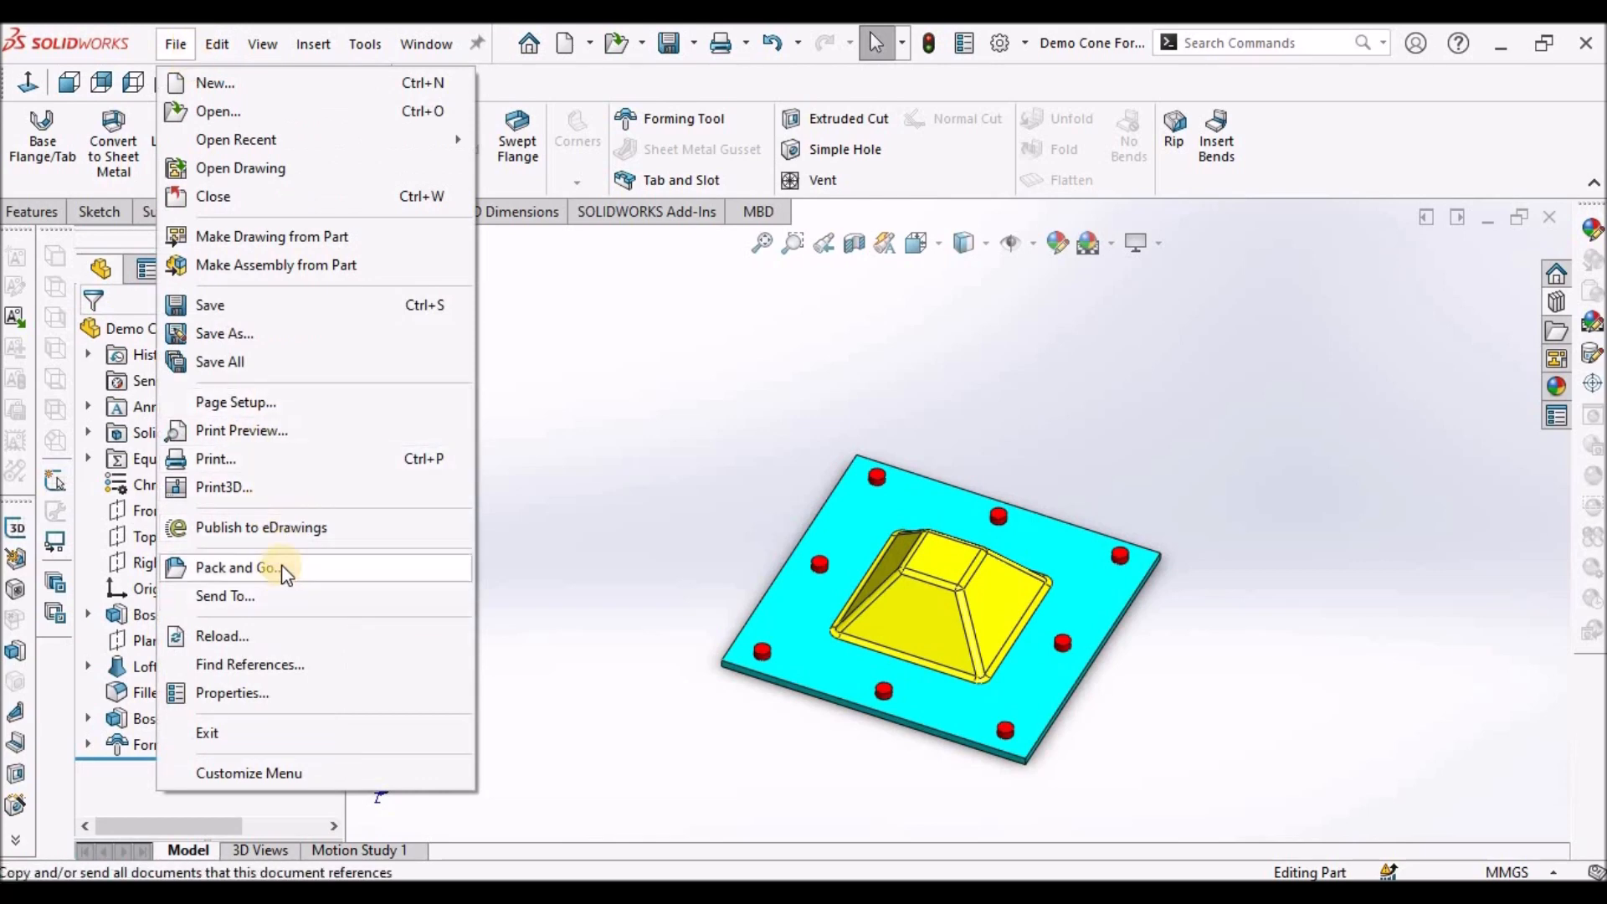
left_click(264, 339)
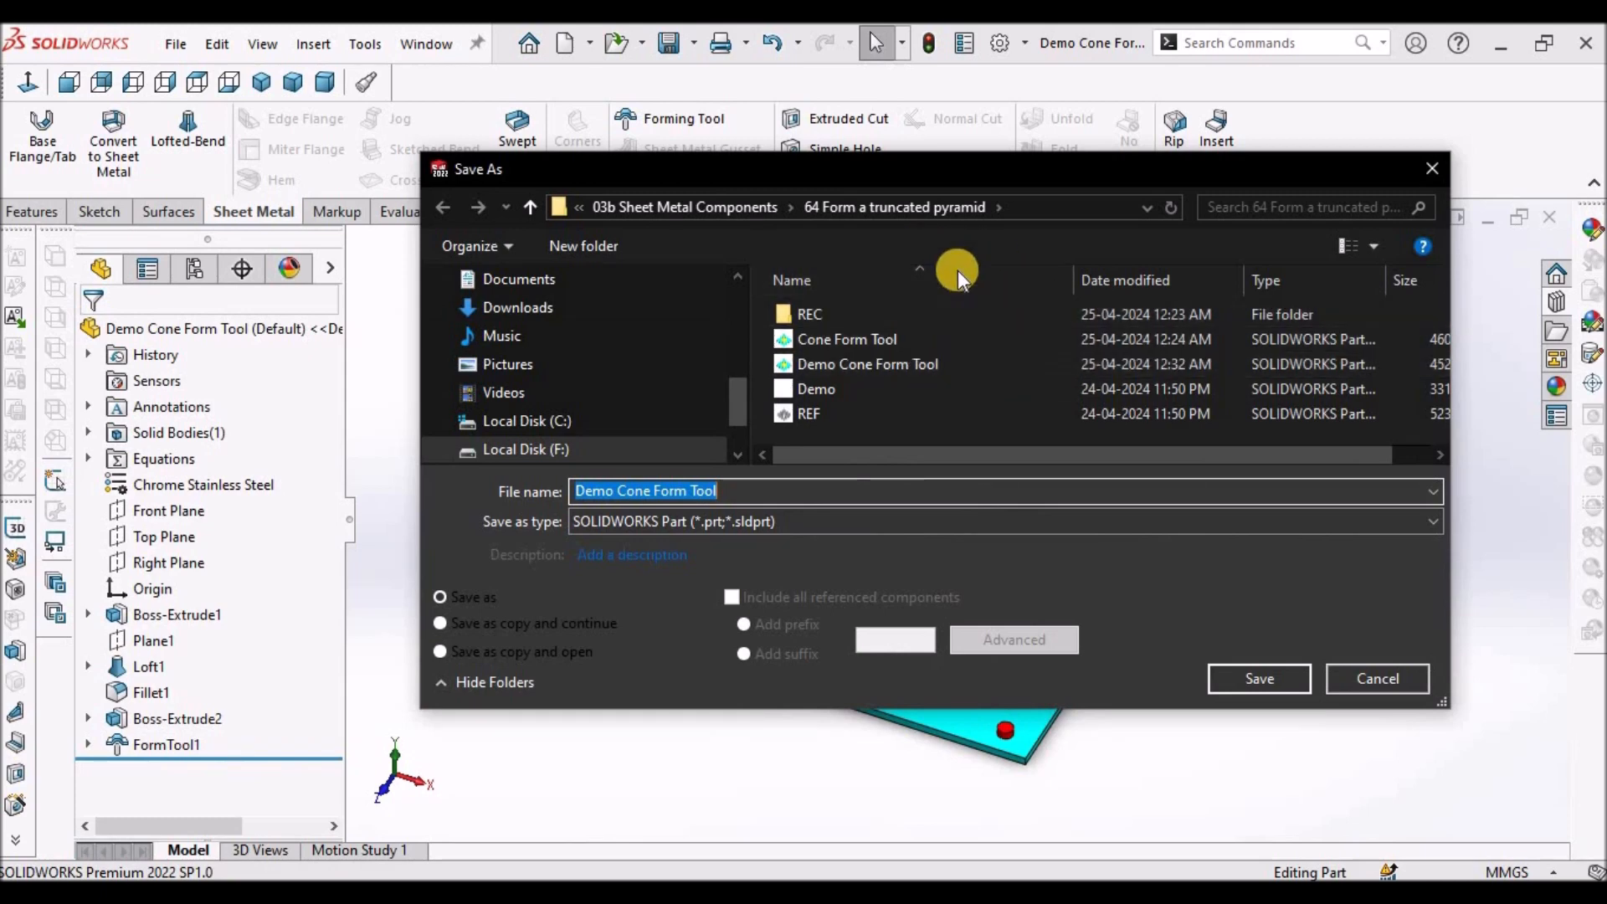
left_click(1371, 675)
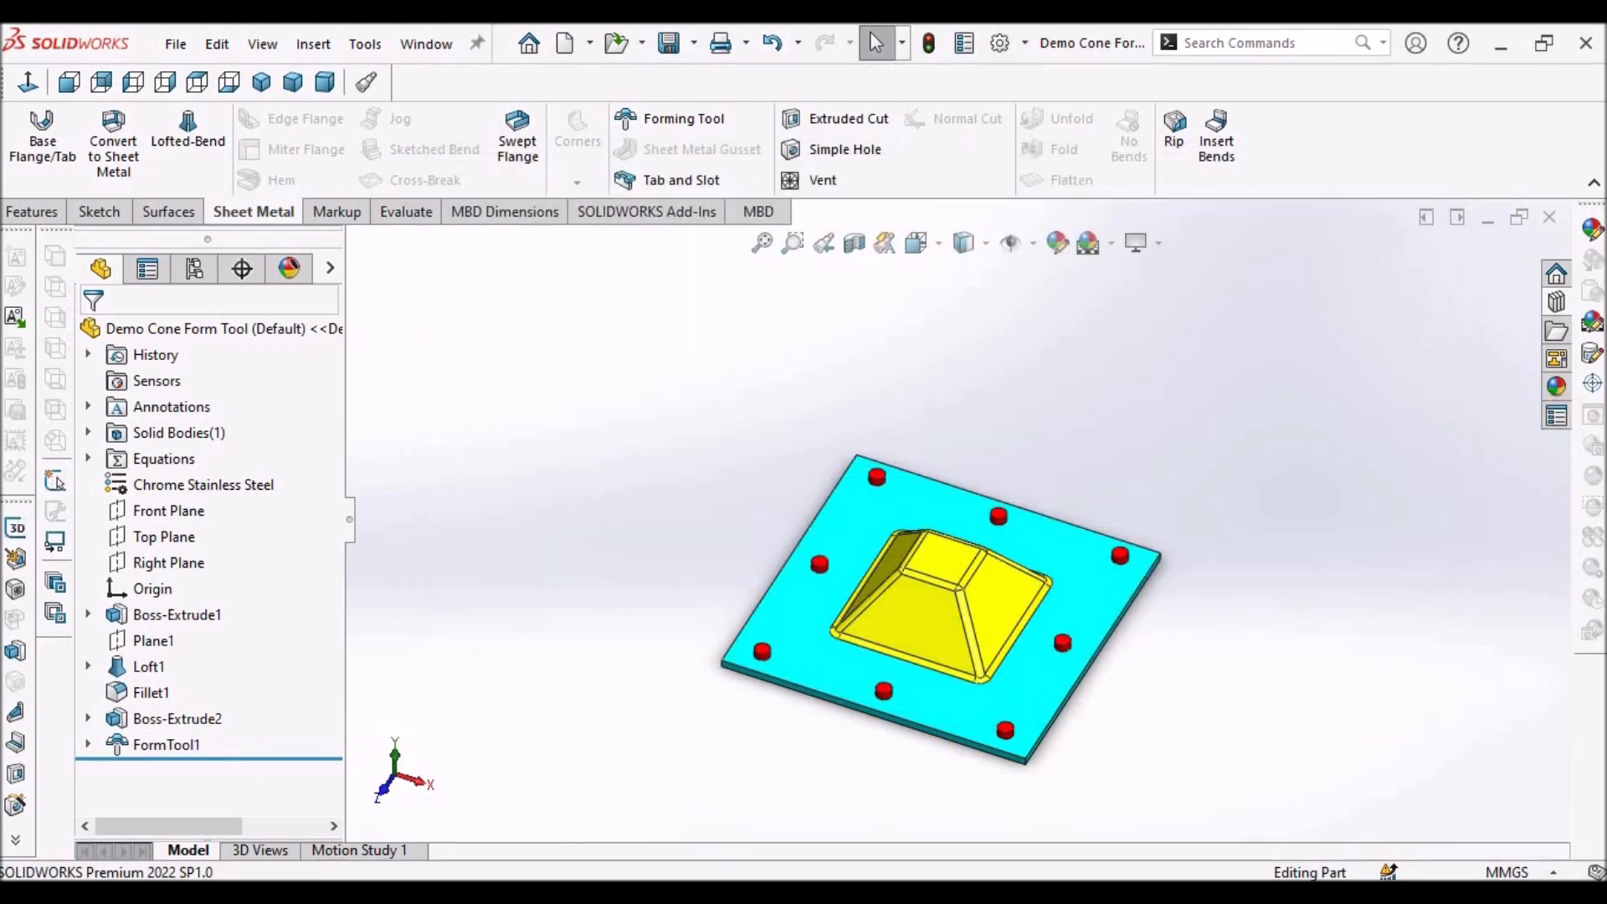
Browse the Design Library's forming tools to the EXAMPLES folder
left_click(1559, 311)
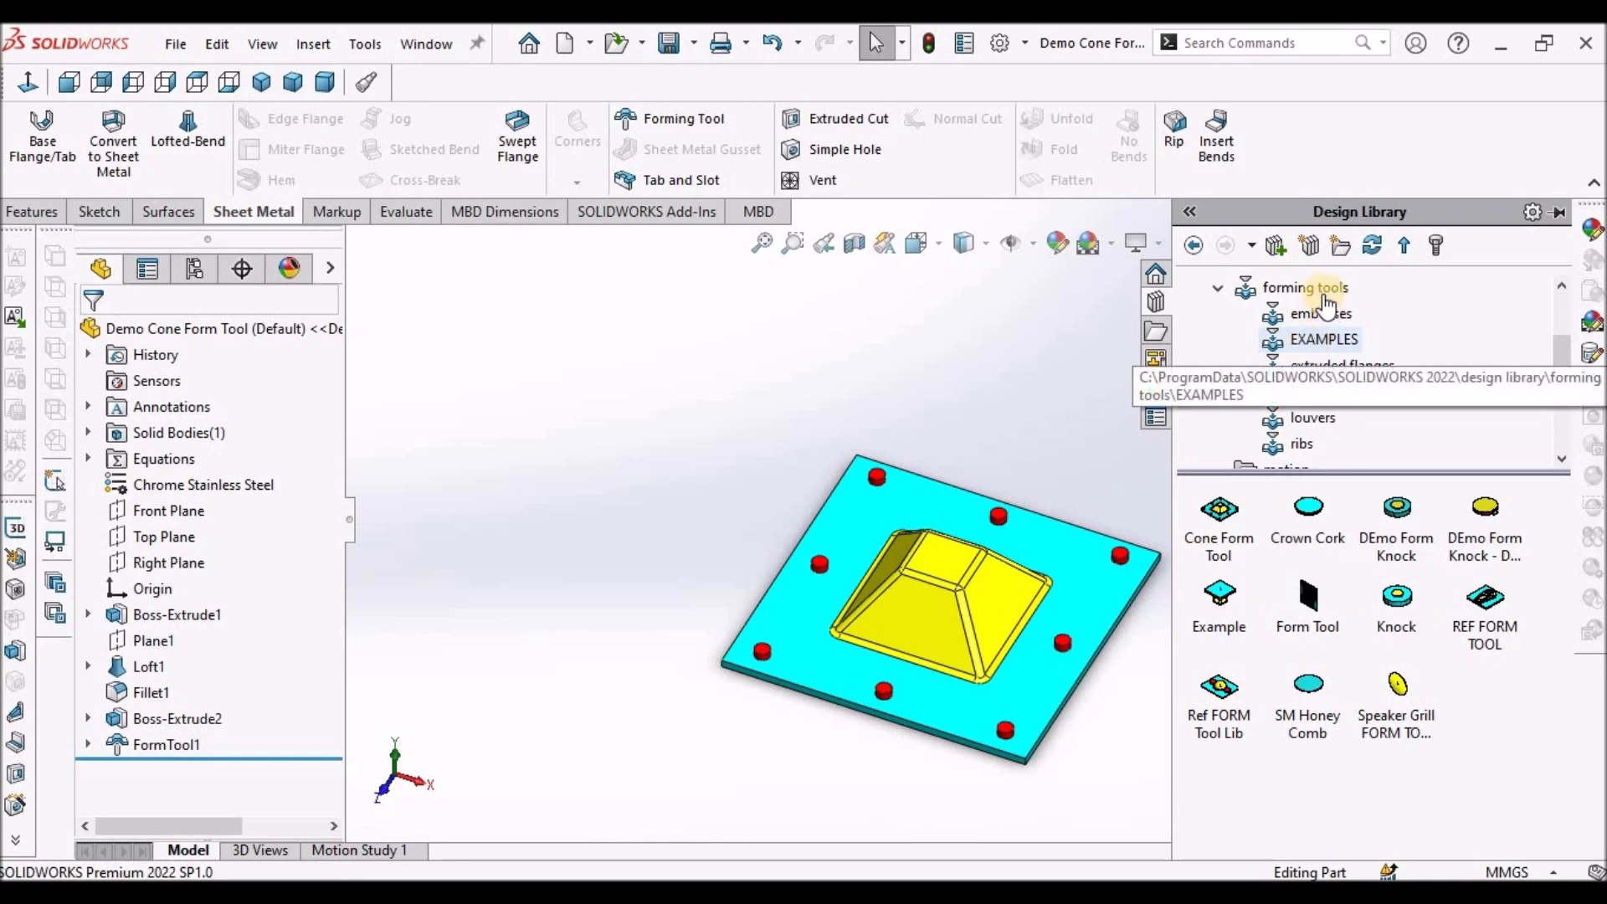
scroll(1335, 360, "up", 2)
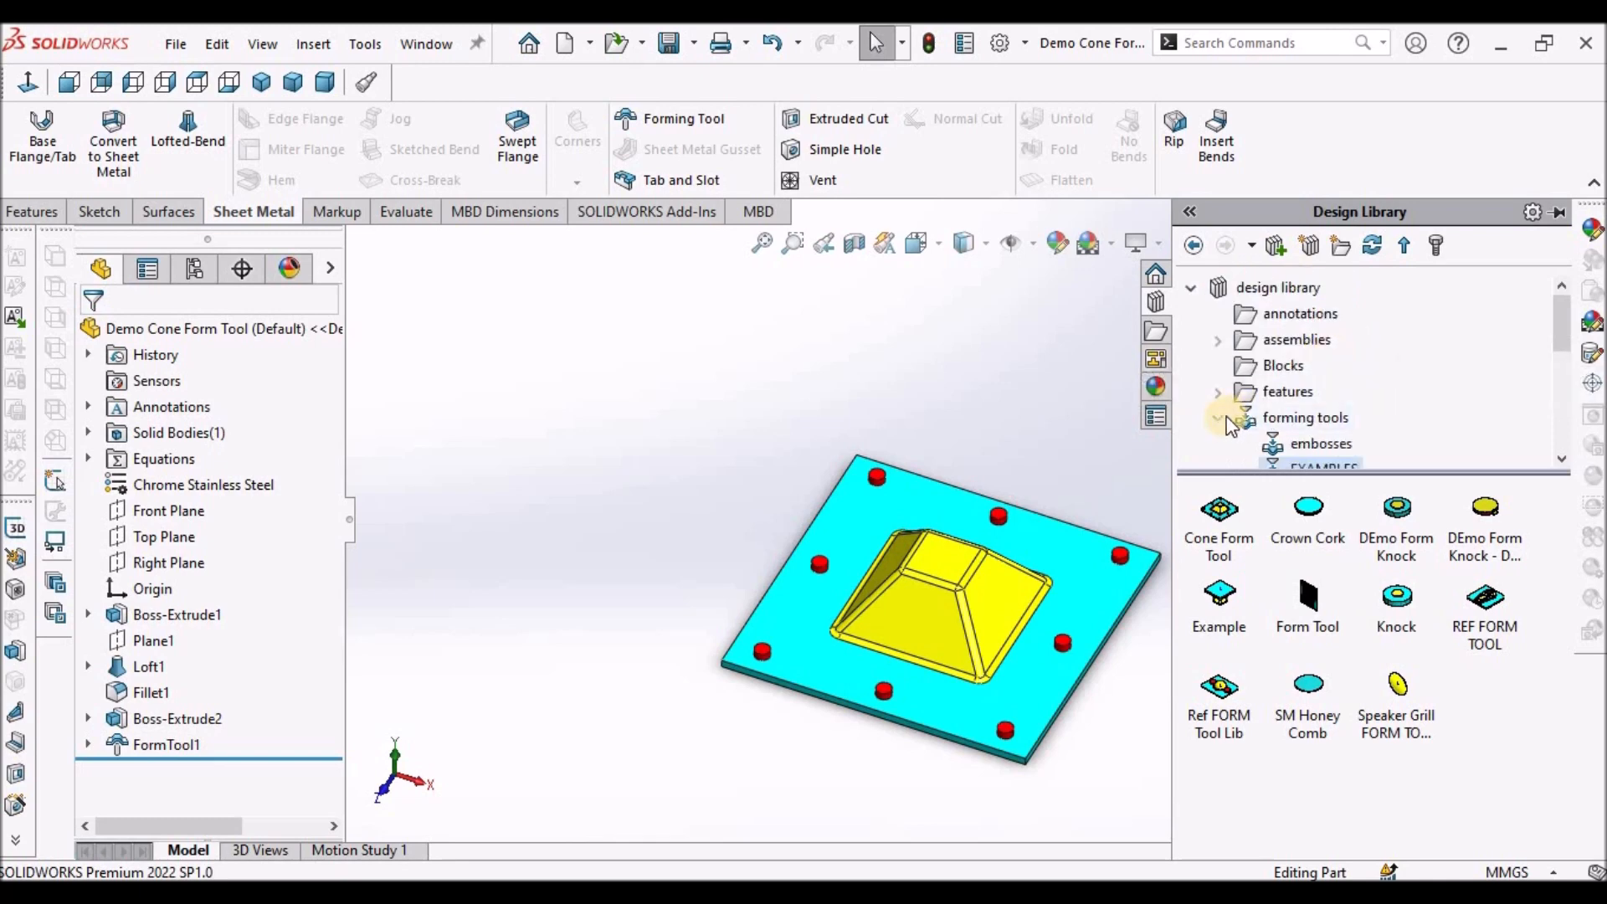
left_click(1315, 419)
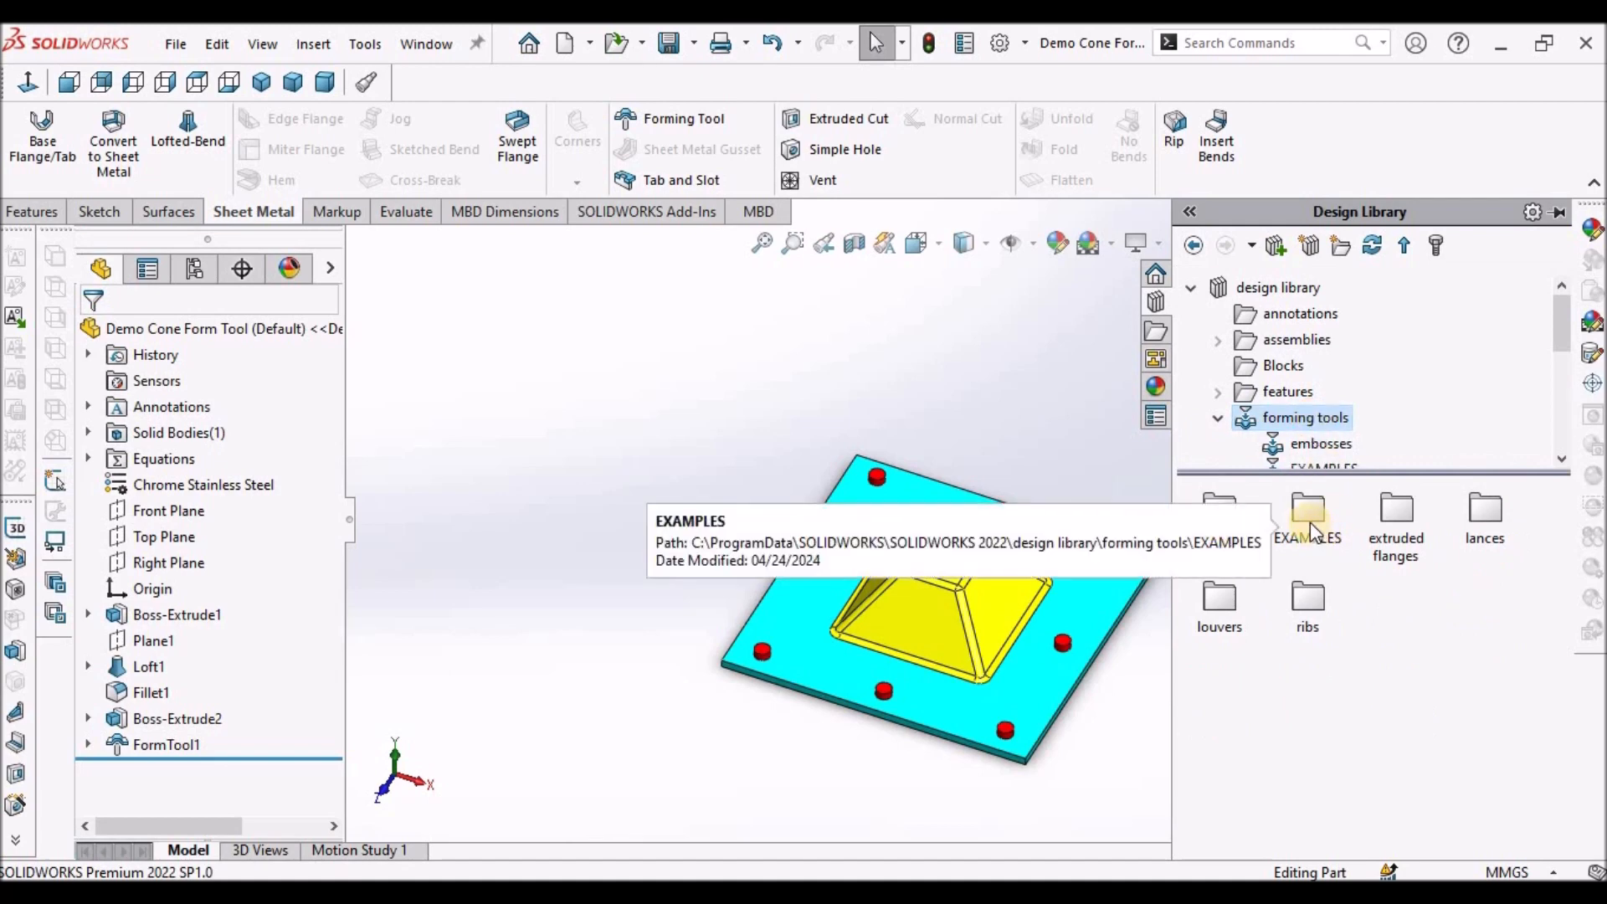
double_click(1311, 529)
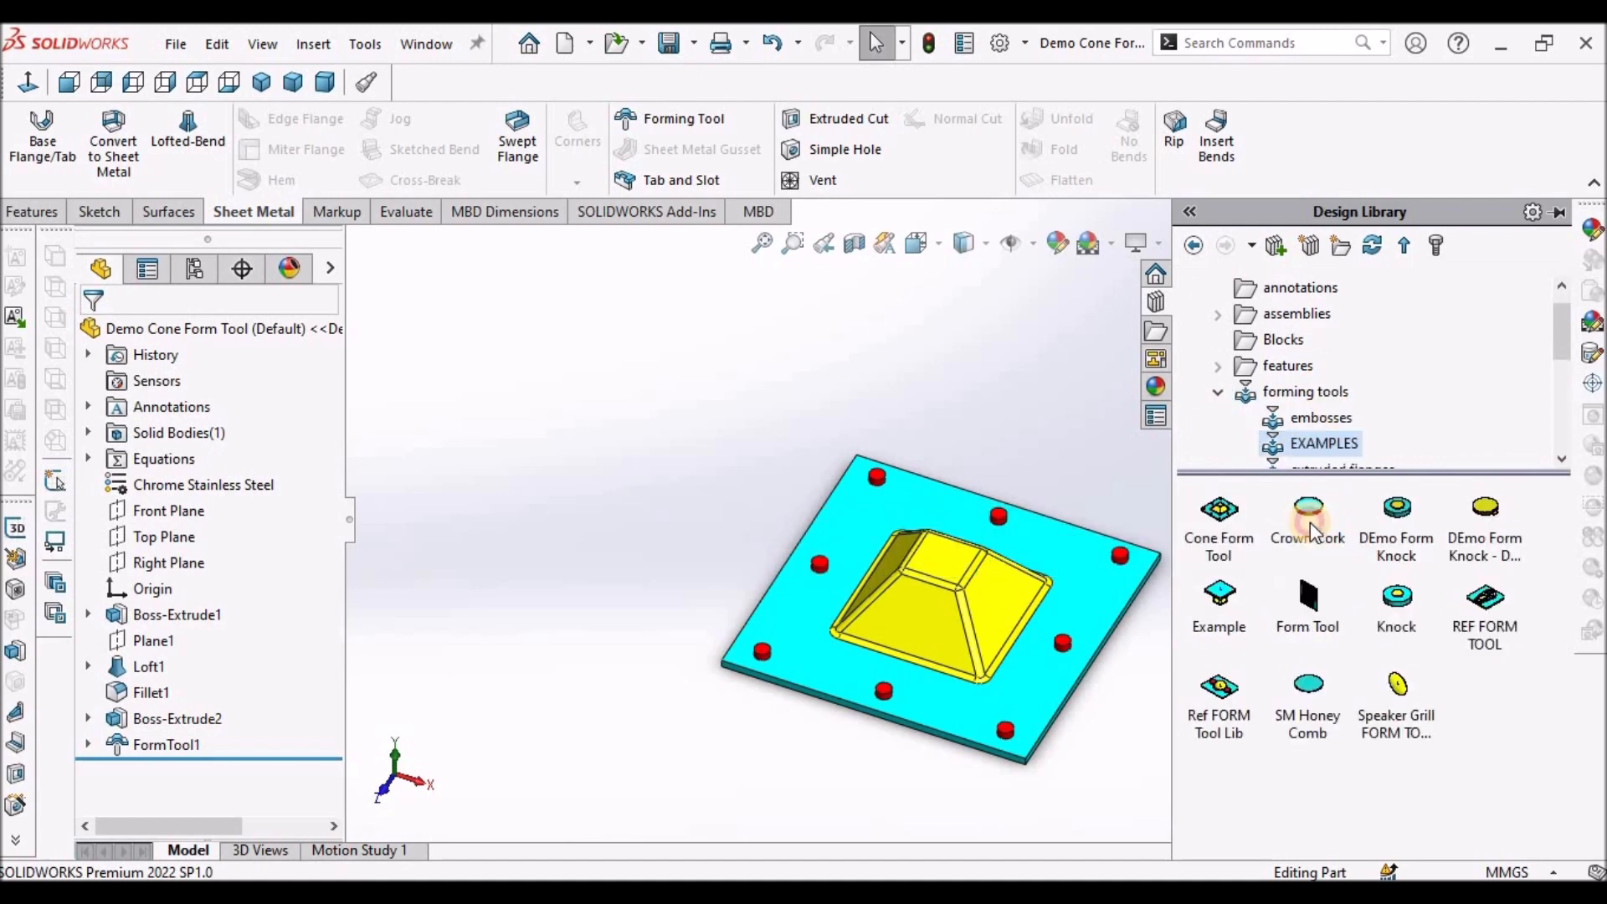
Open the EXAMPLES folder in File Explorer, preview the Cone Form Tool part file, and return to SOLIDWORKS
right_click(1323, 456)
left_click(1393, 500)
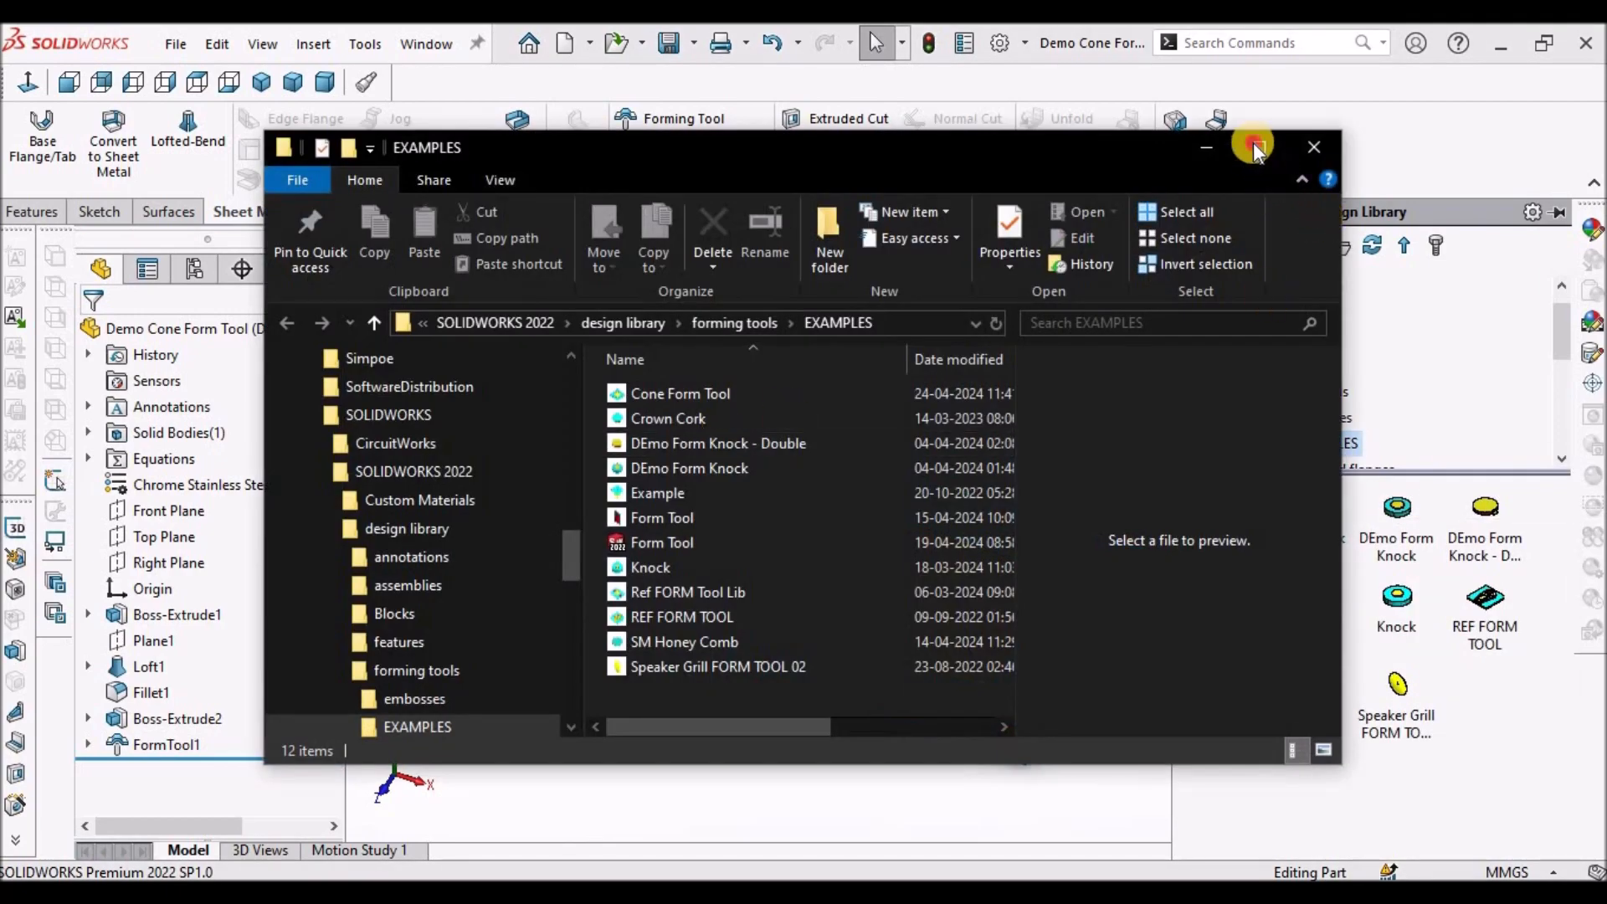
left_click(1253, 142)
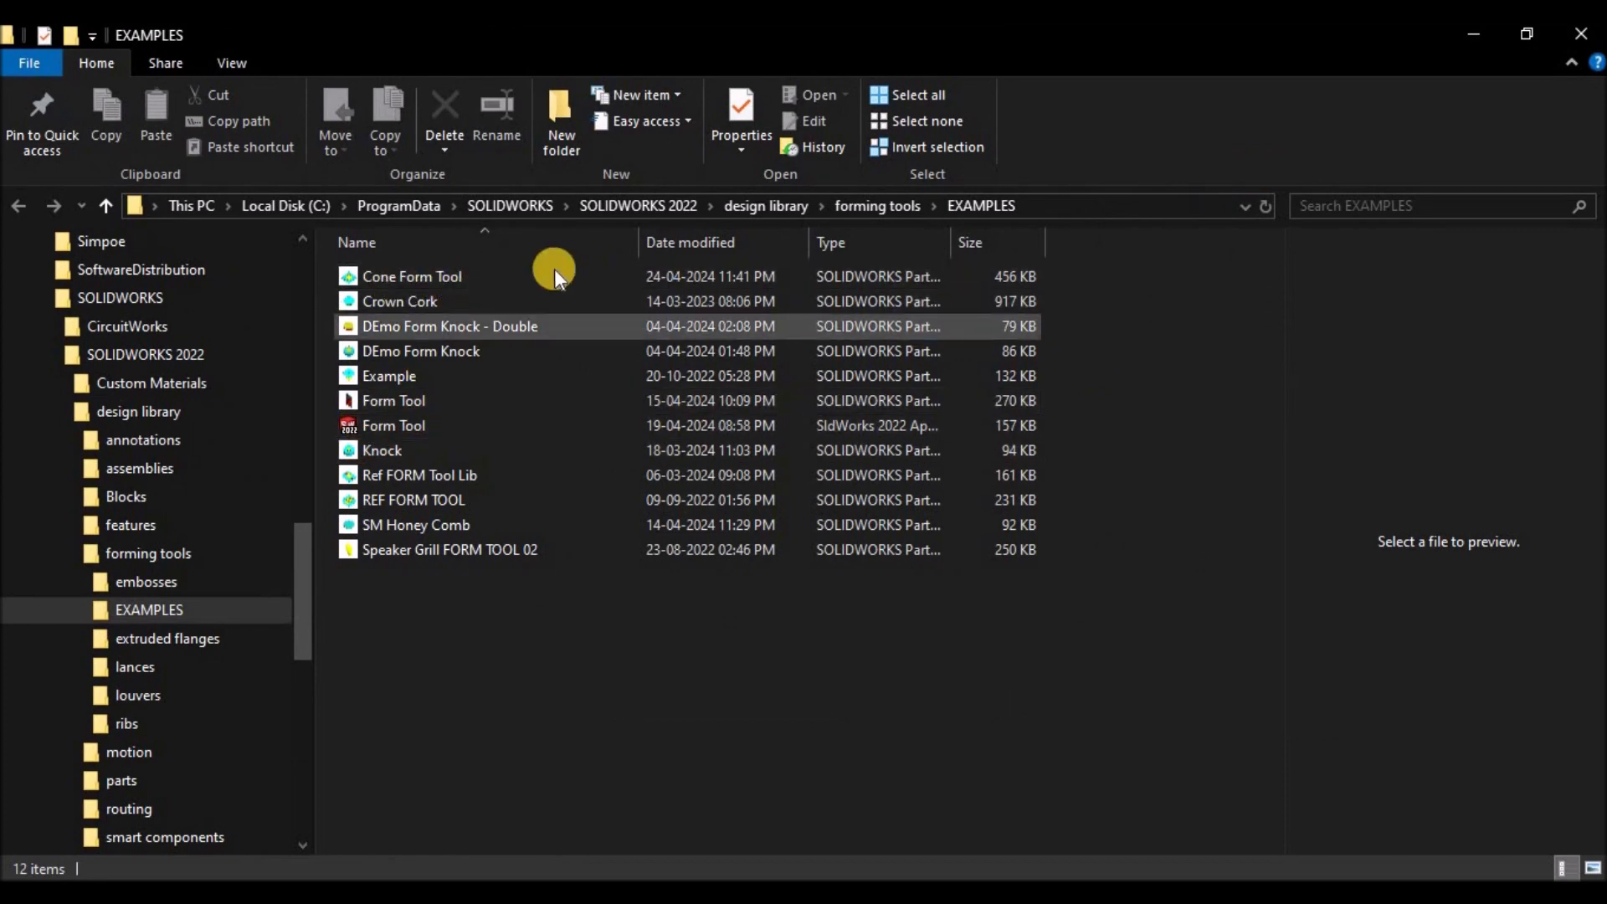
left_click(428, 278)
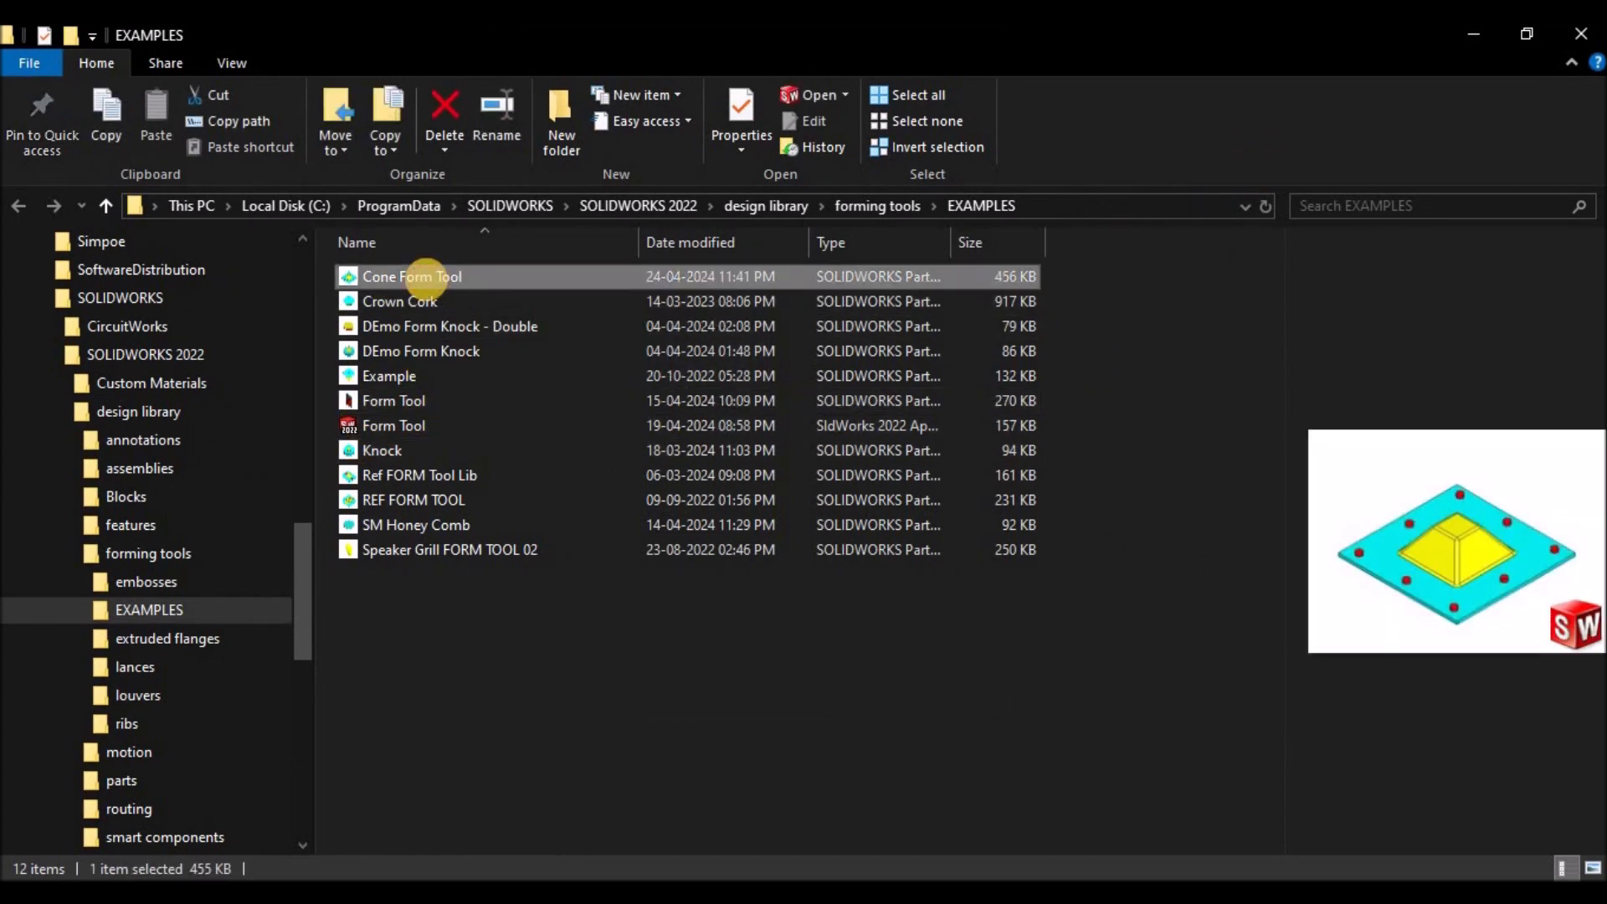
left_click(1450, 43)
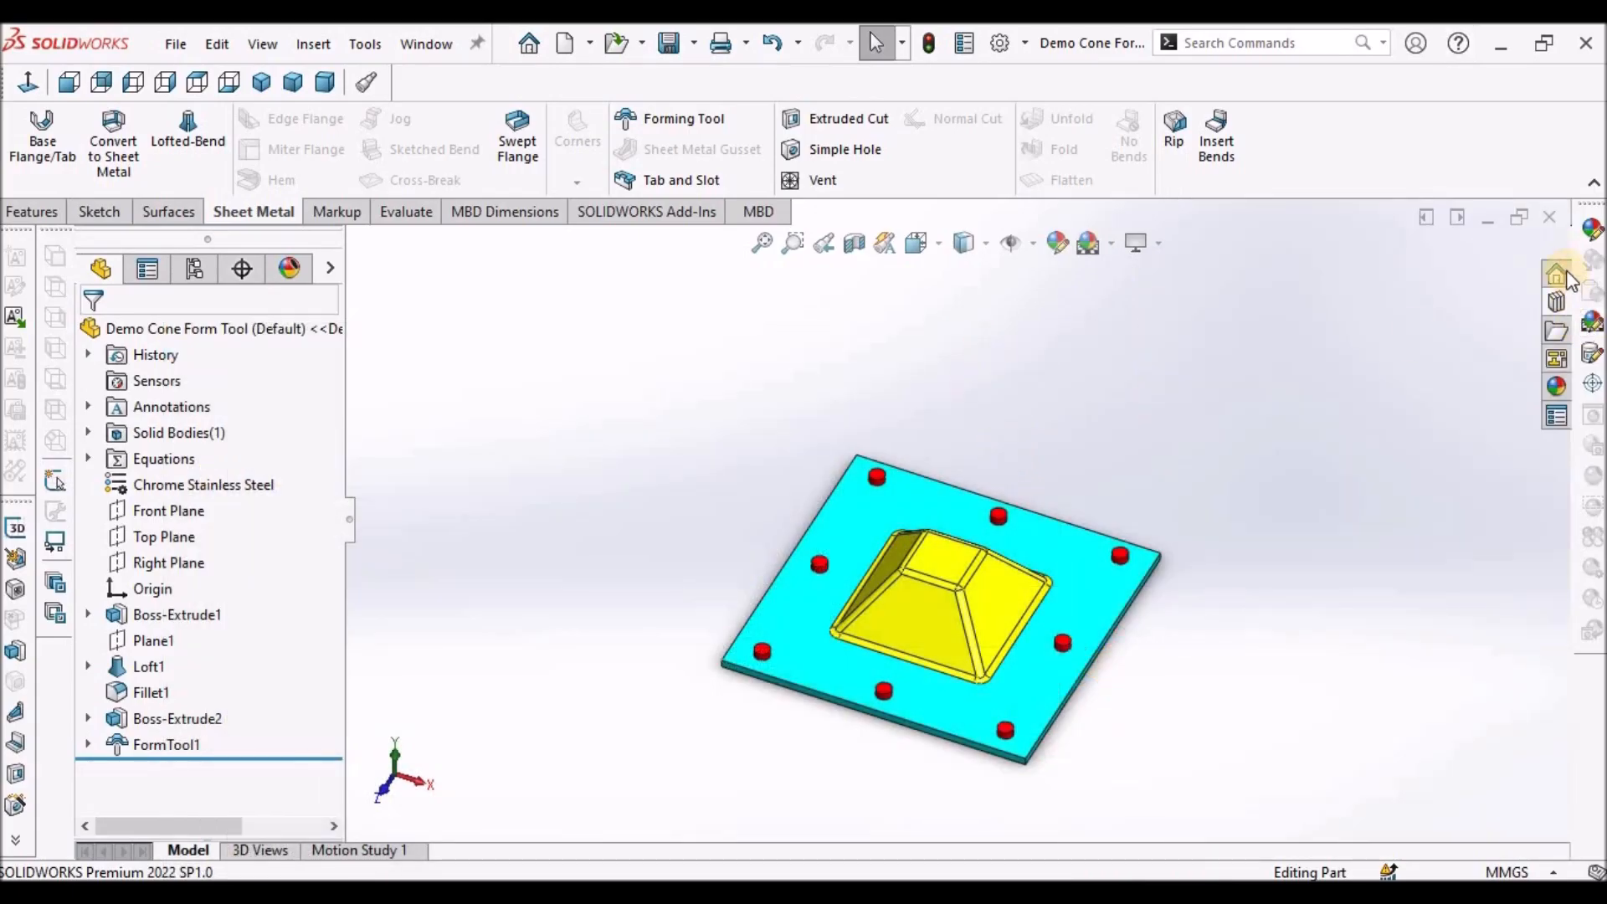
Open the Demo part from the 64 Form a truncated pyramid folder
left_click(438, 51)
left_click(718, 646)
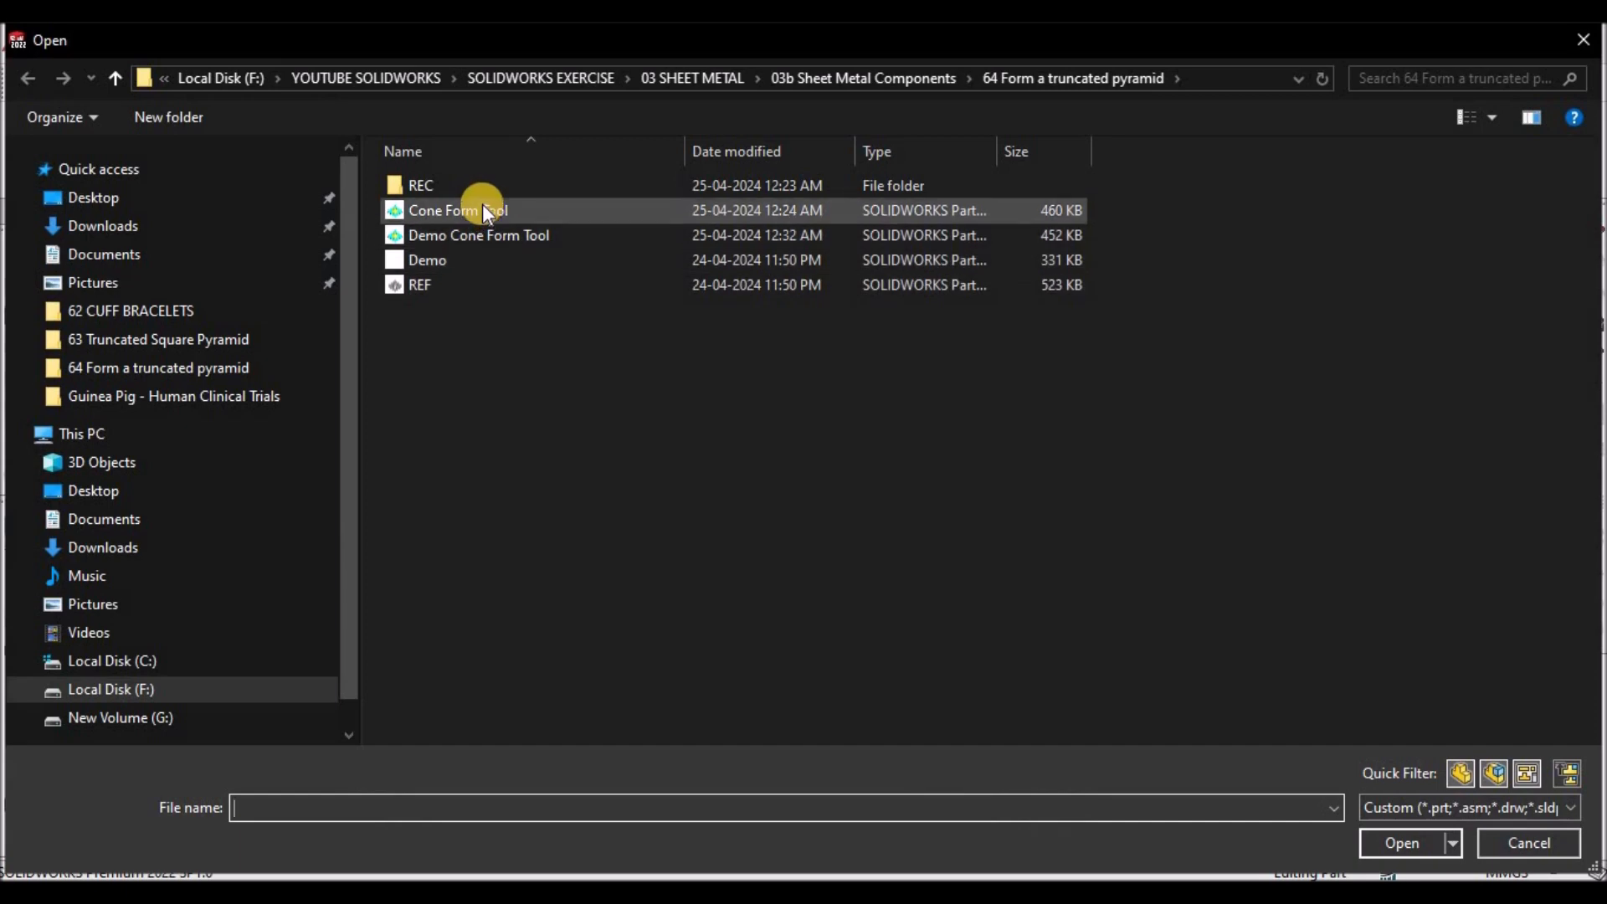
left_click(454, 258)
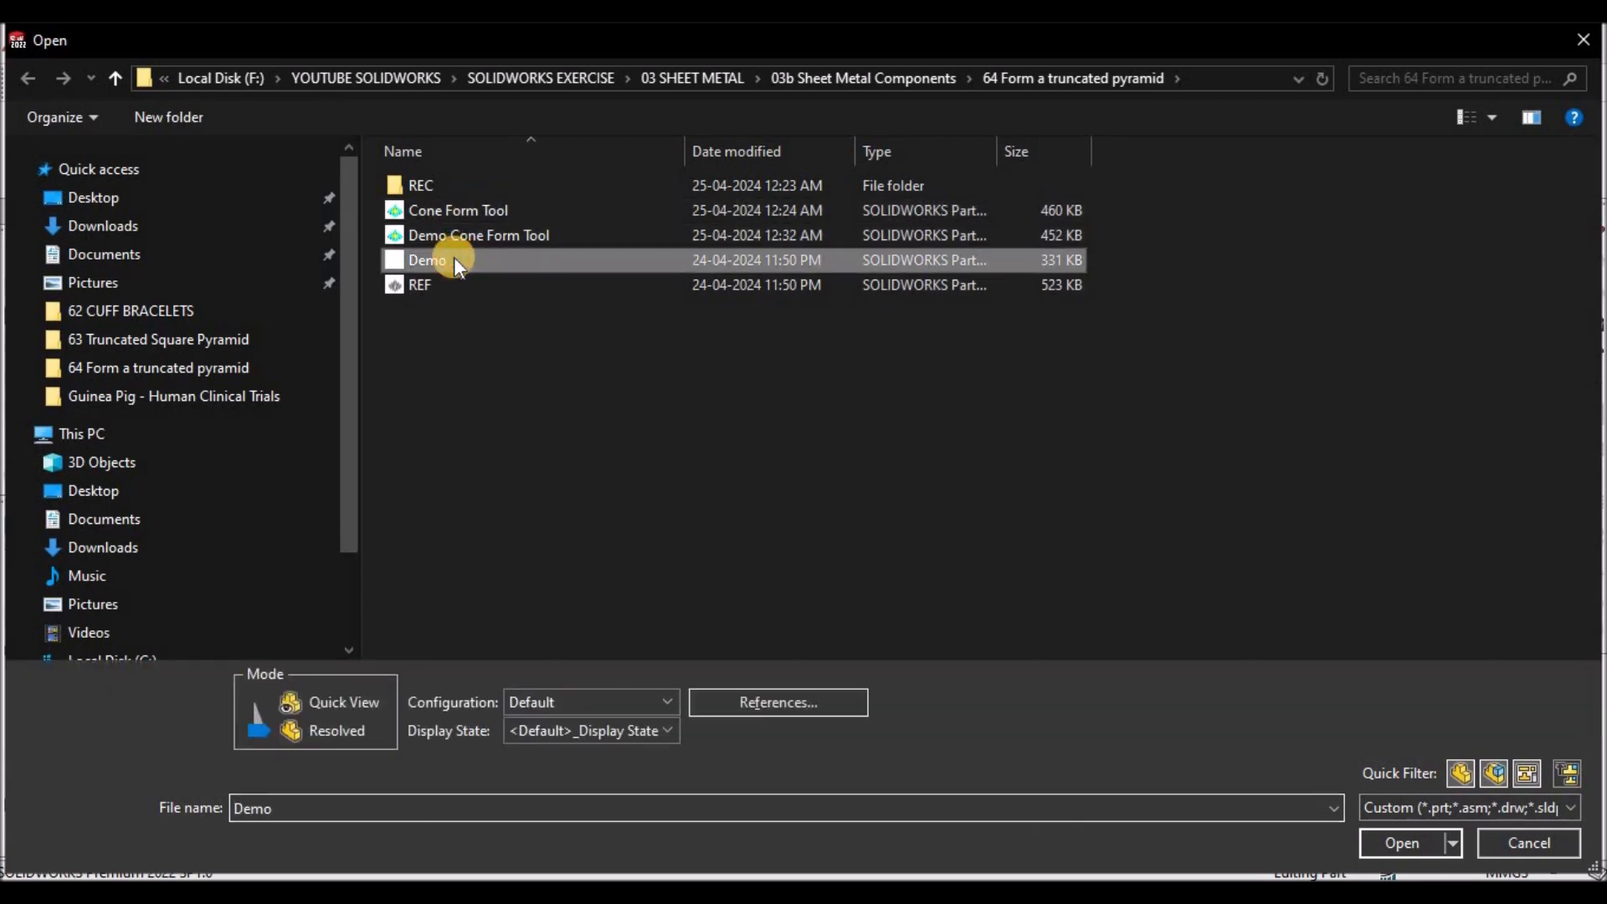
left_click(1390, 841)
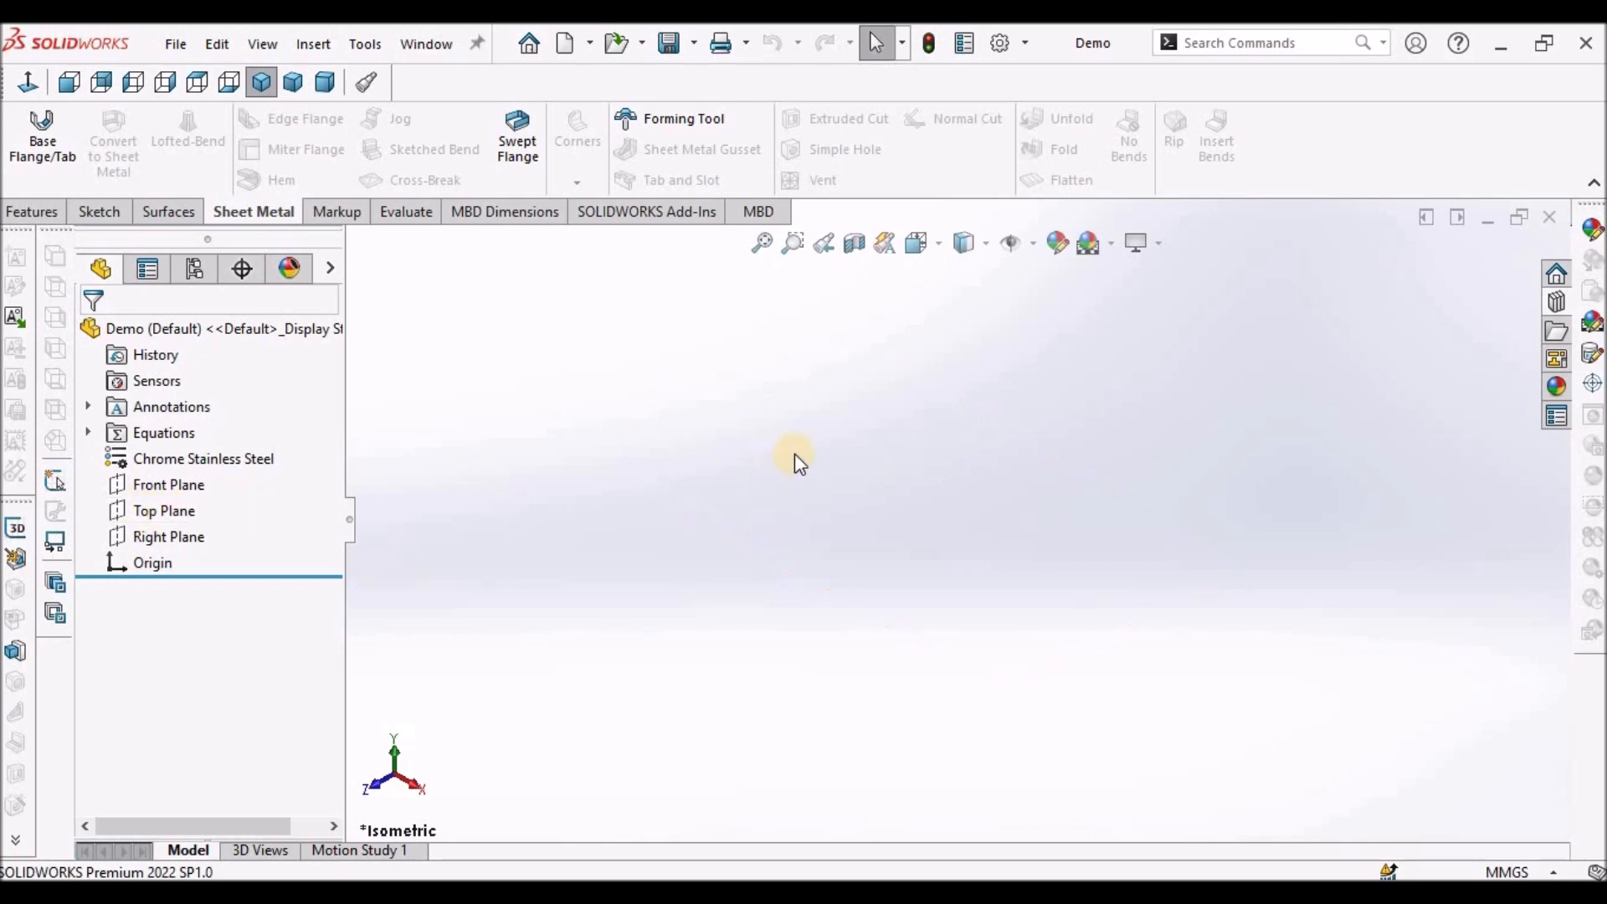
Start a sketch on the Top Plane and draw a four-sided inscribed-circle polygon with sides about 44 mm long, away from the origin
left_click(145, 512)
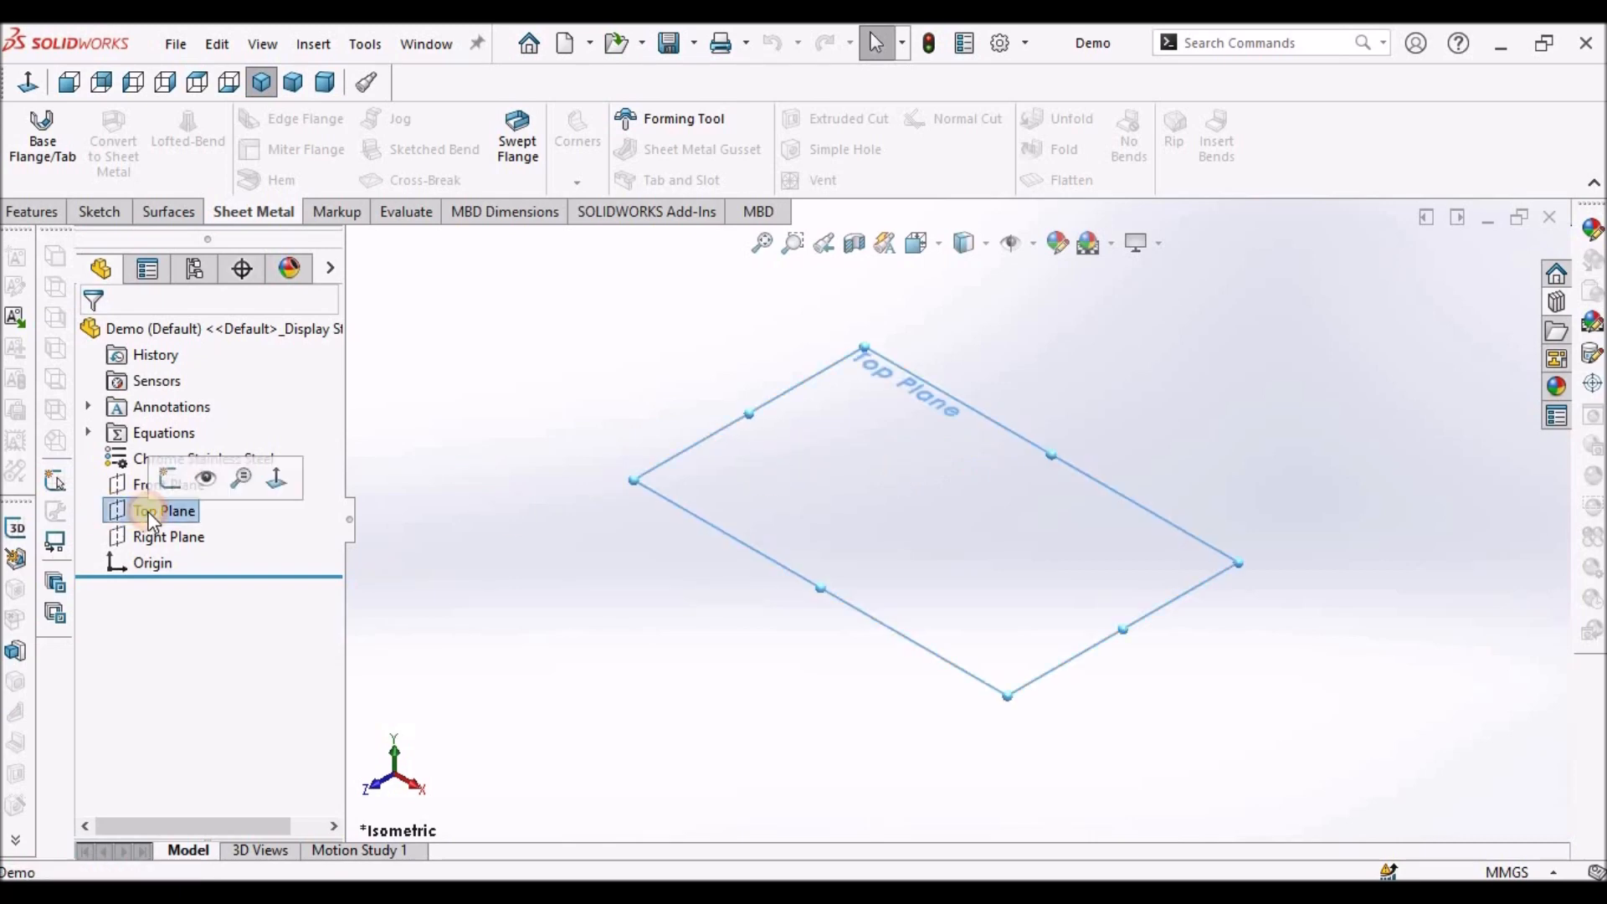
left_click(101, 212)
left_click(12, 148)
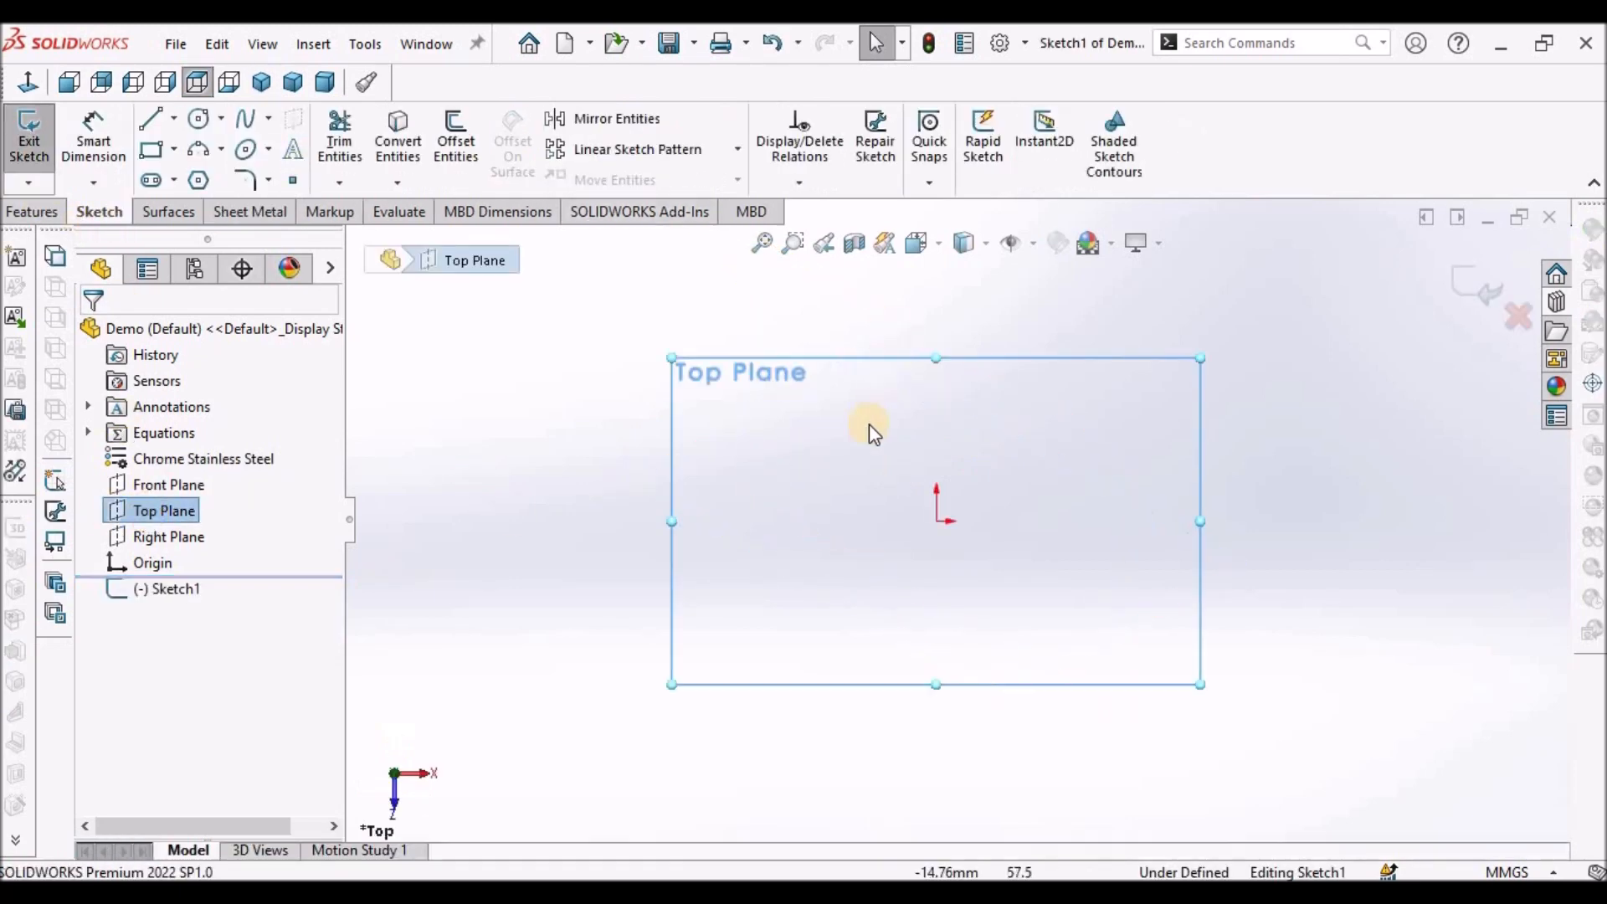
scroll(956, 507, "down", 1)
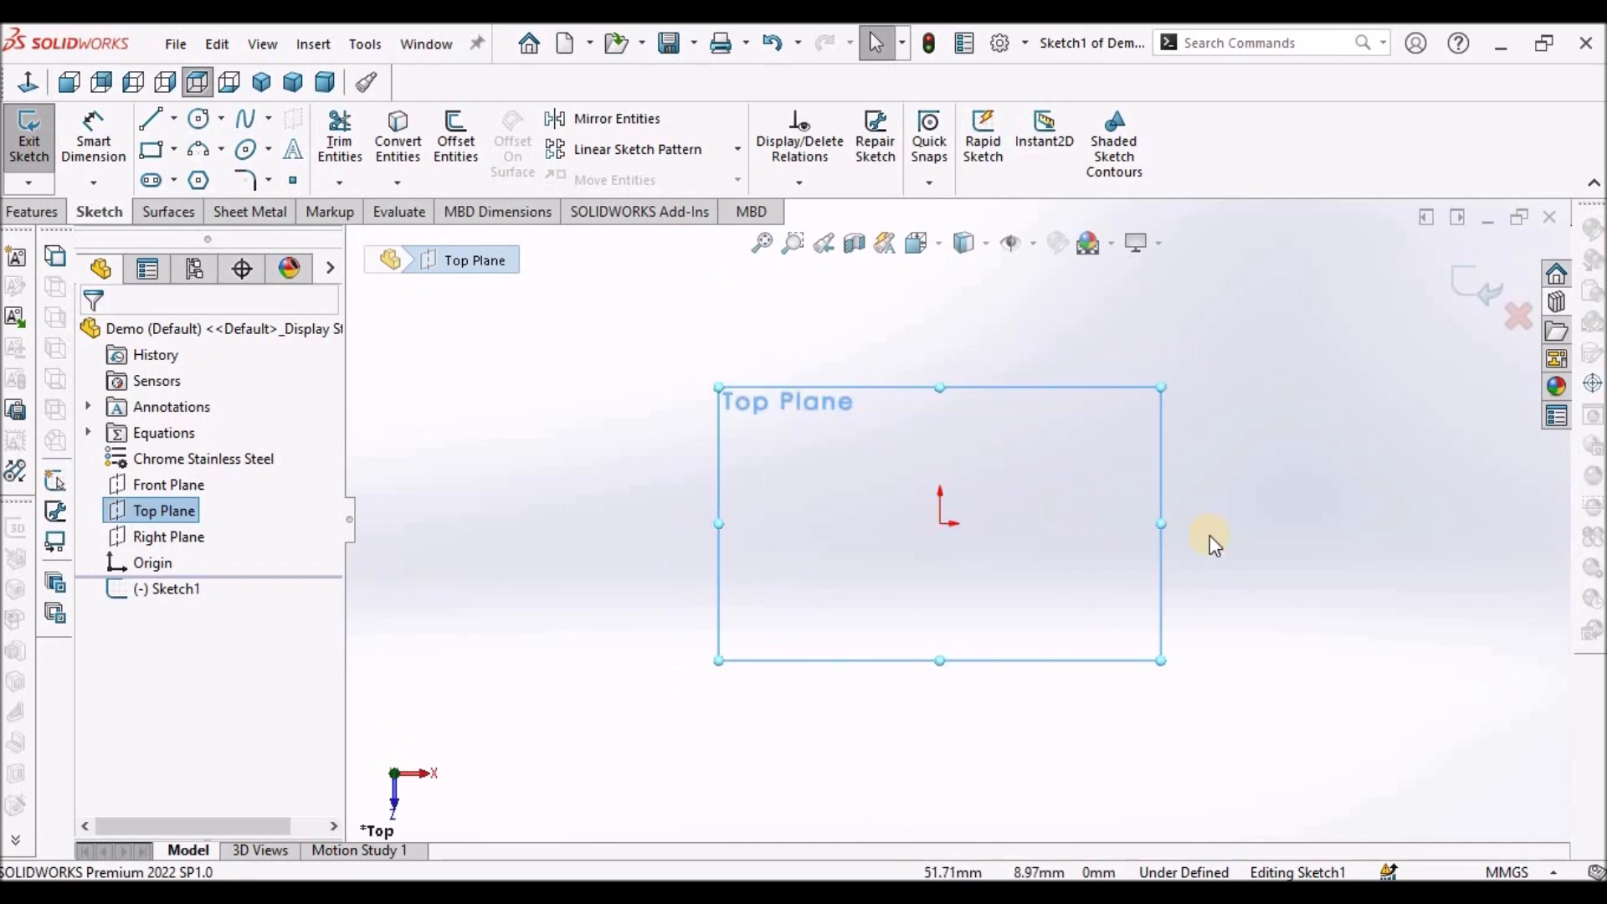
left_click(198, 180)
left_click_drag(556, 467, 613, 427)
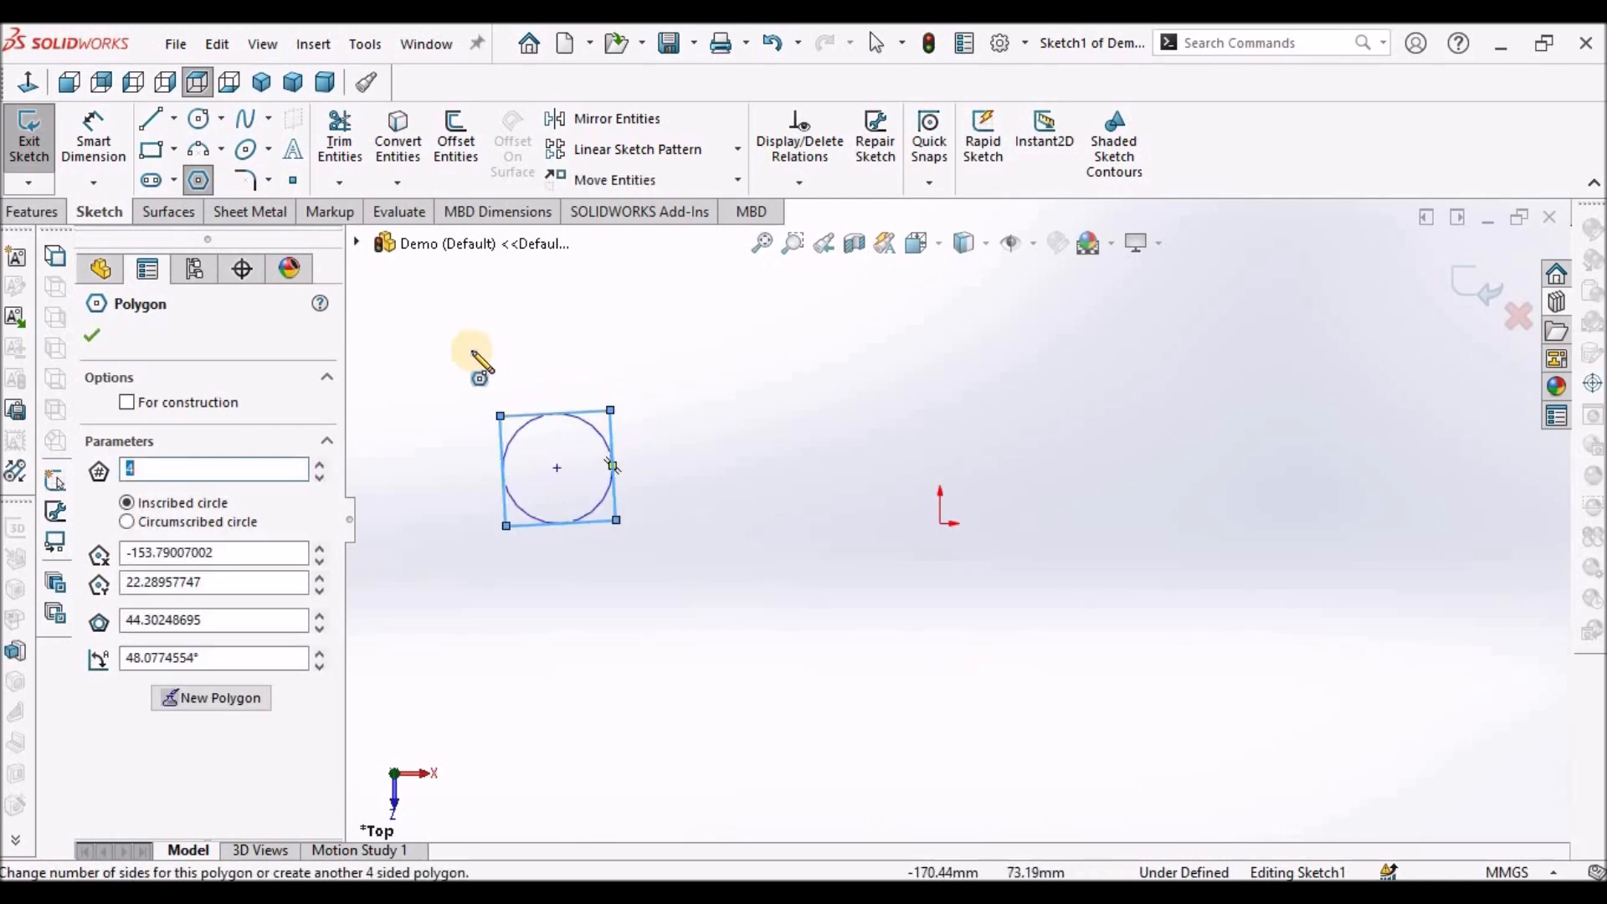
left_click(95, 336)
right_click(528, 347)
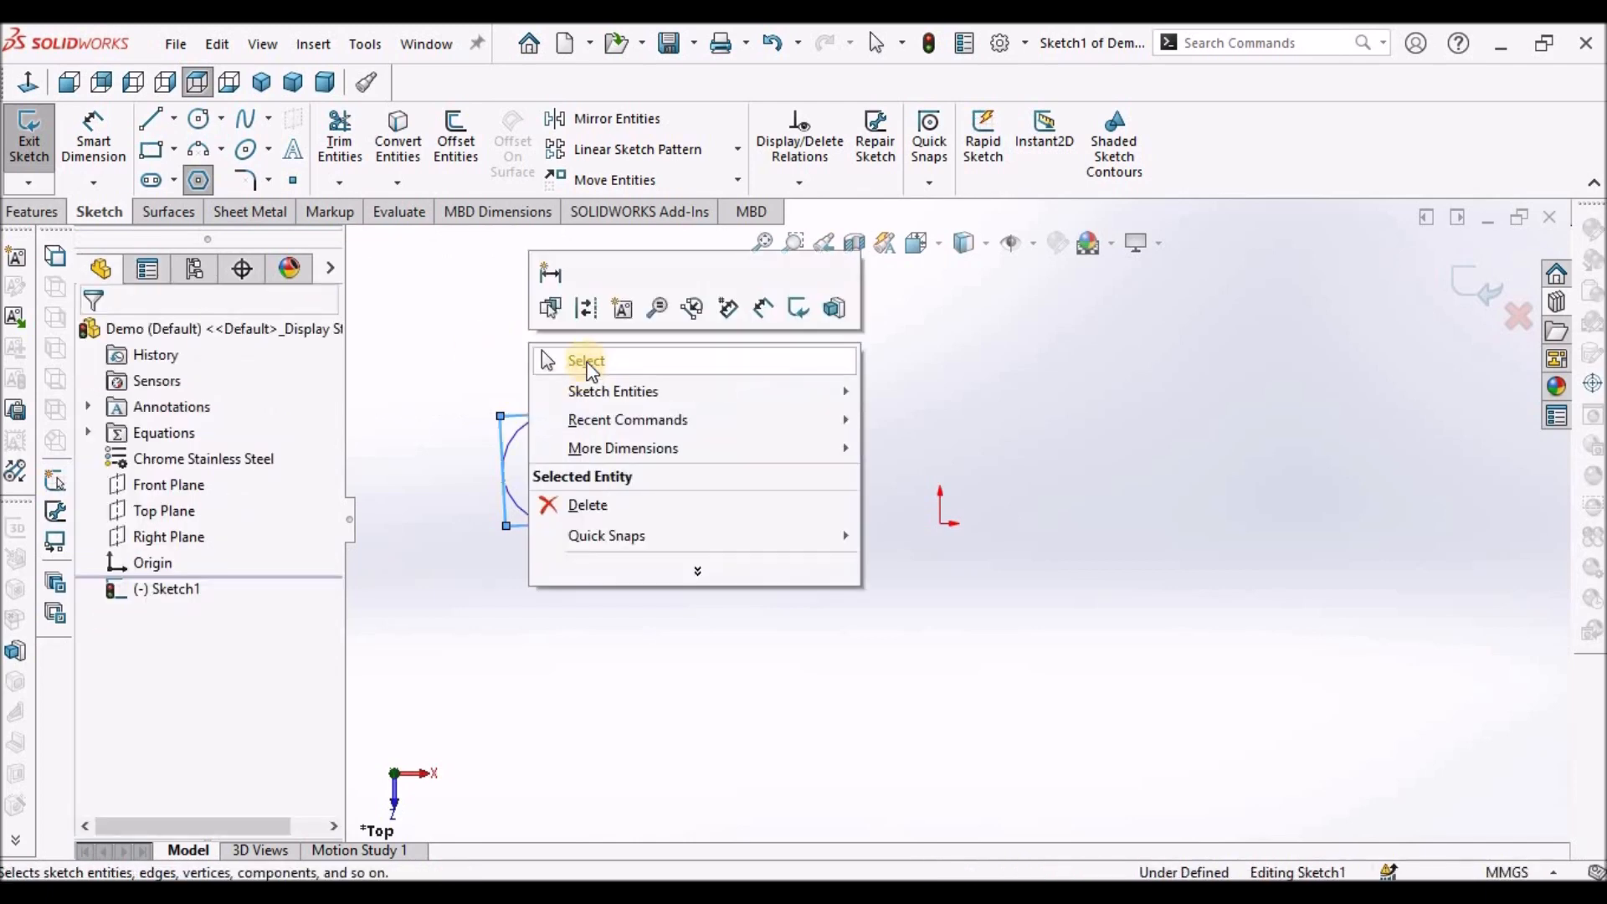
left_click(574, 359)
Make the square's upper side horizontal and its centre point coincident with the origin
left_click(592, 416)
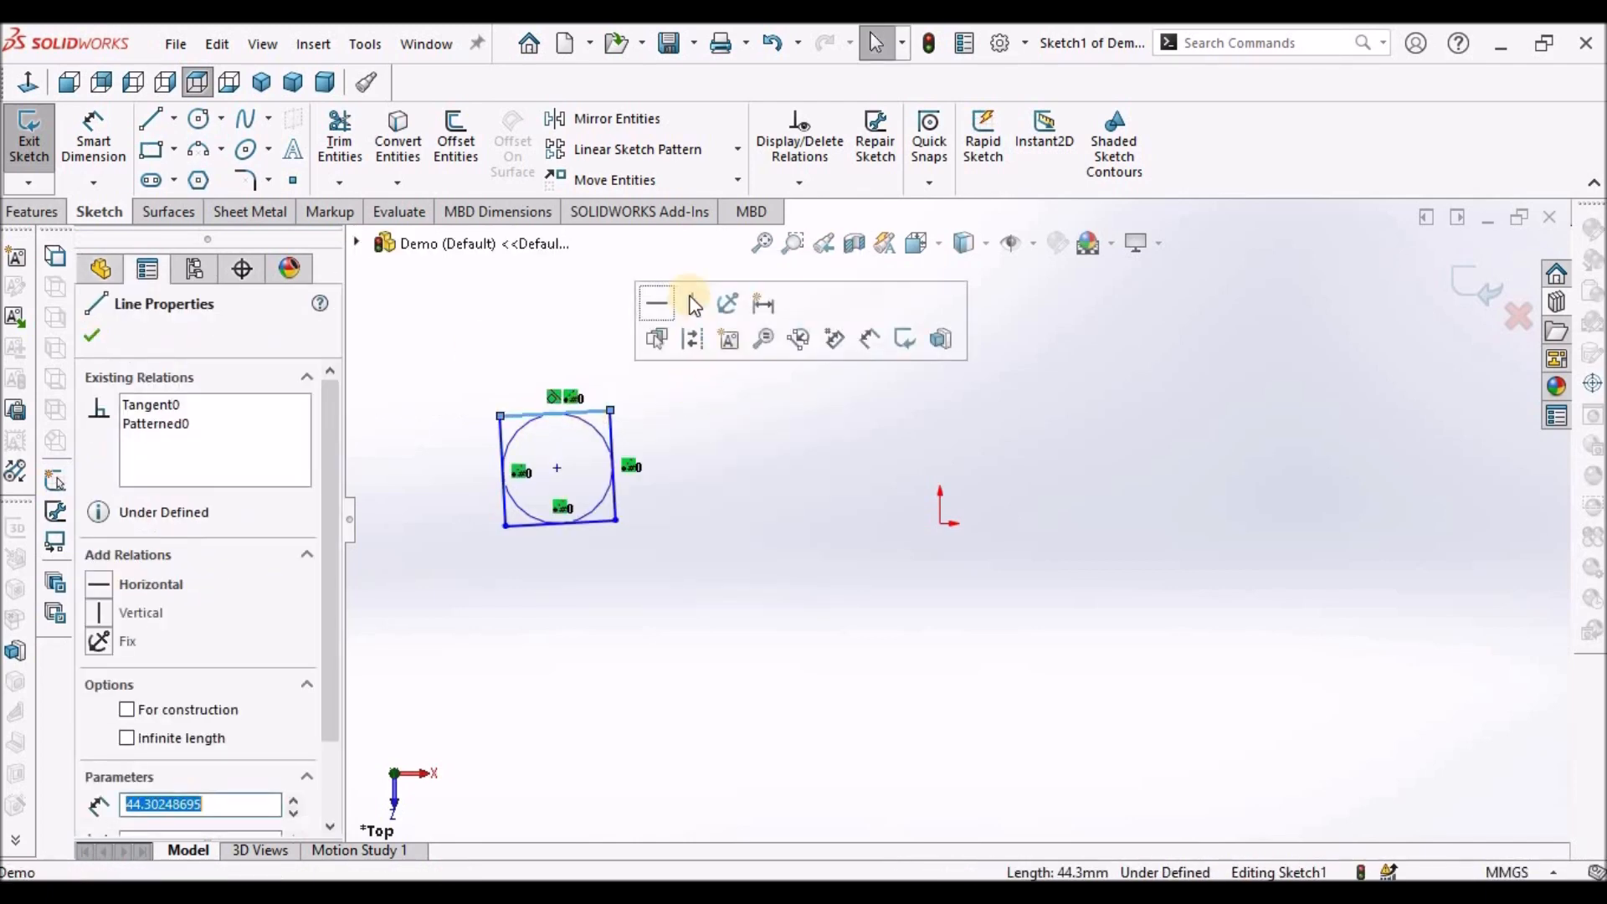
left_click(660, 304)
left_click(728, 513)
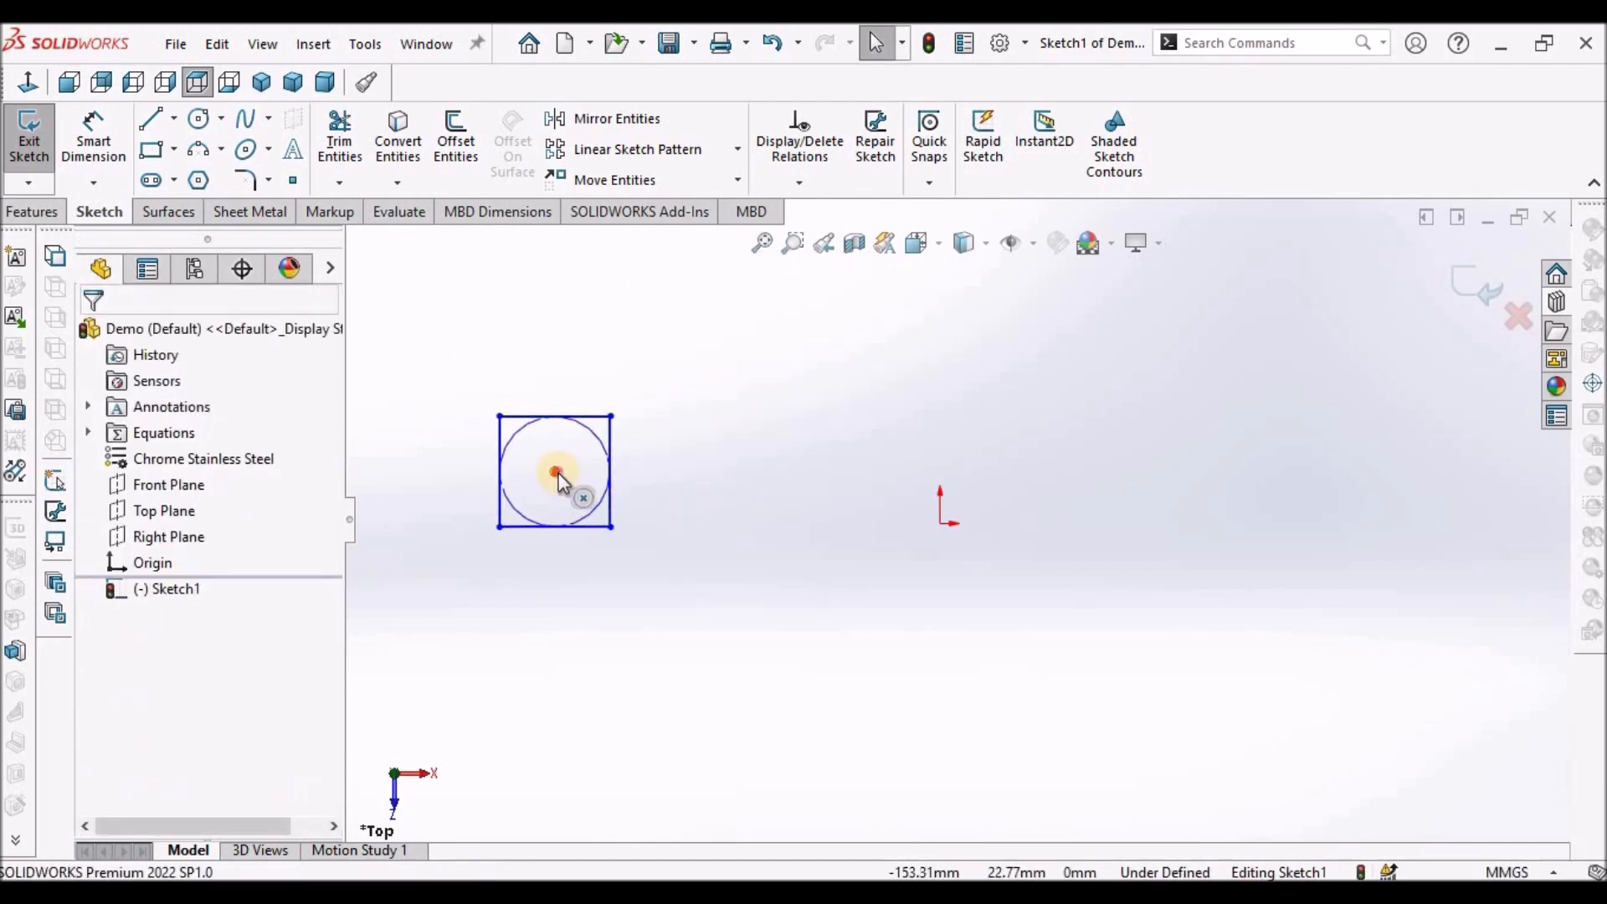
left_click(556, 474)
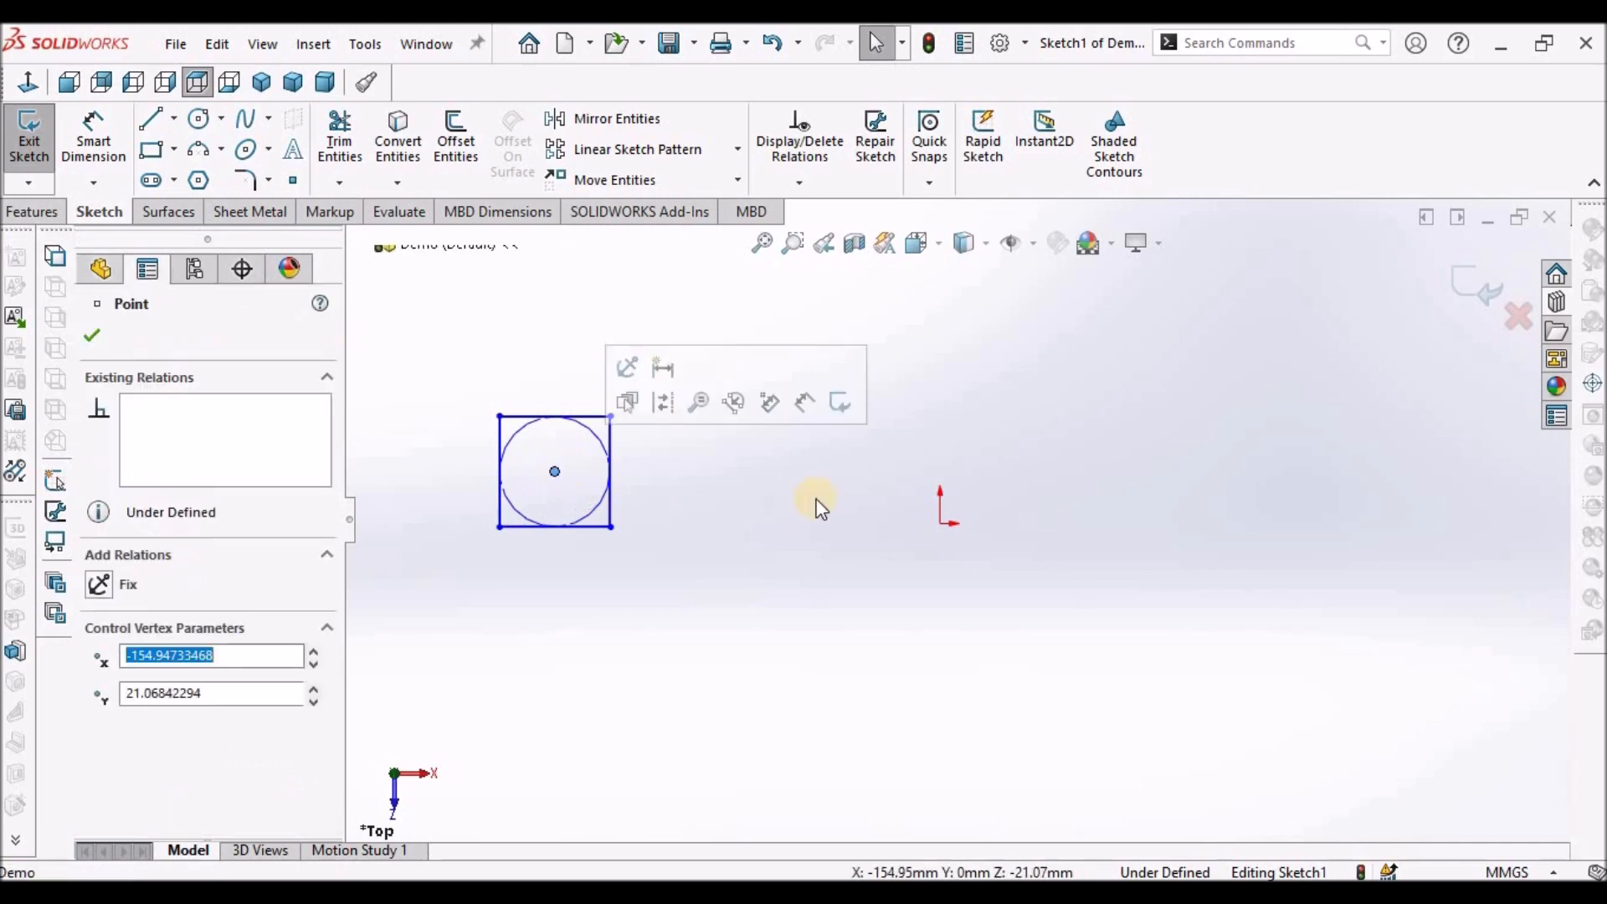
left_click(939, 526, "ctrl")
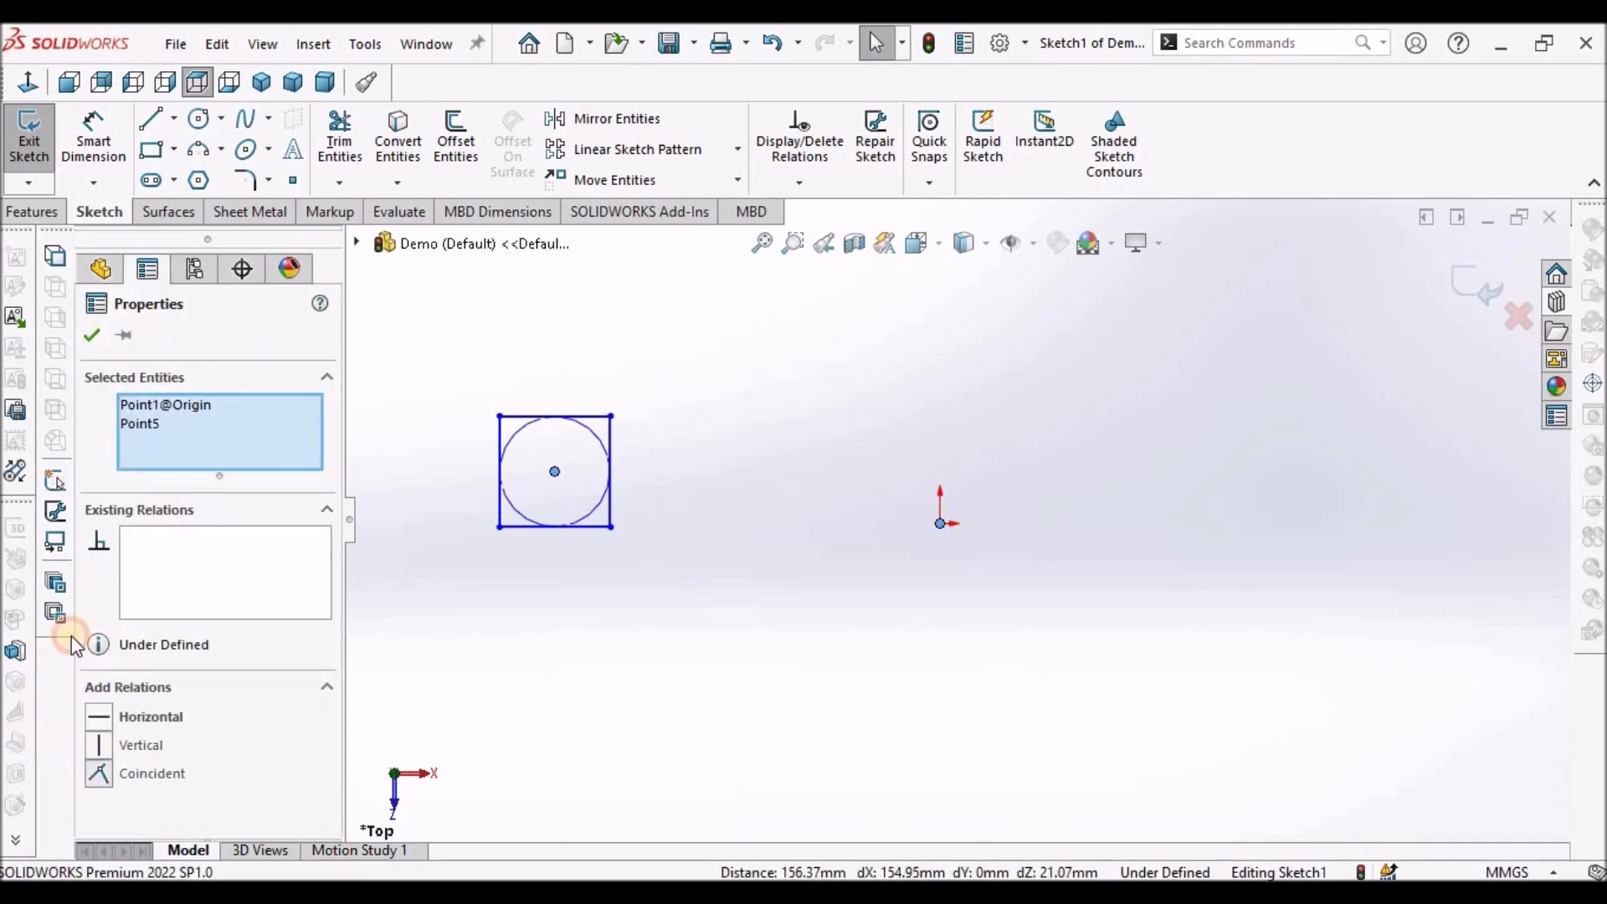
left_click(99, 773)
left_click(92, 335)
Dimension the square's lower side to 200 mm
left_click(96, 124)
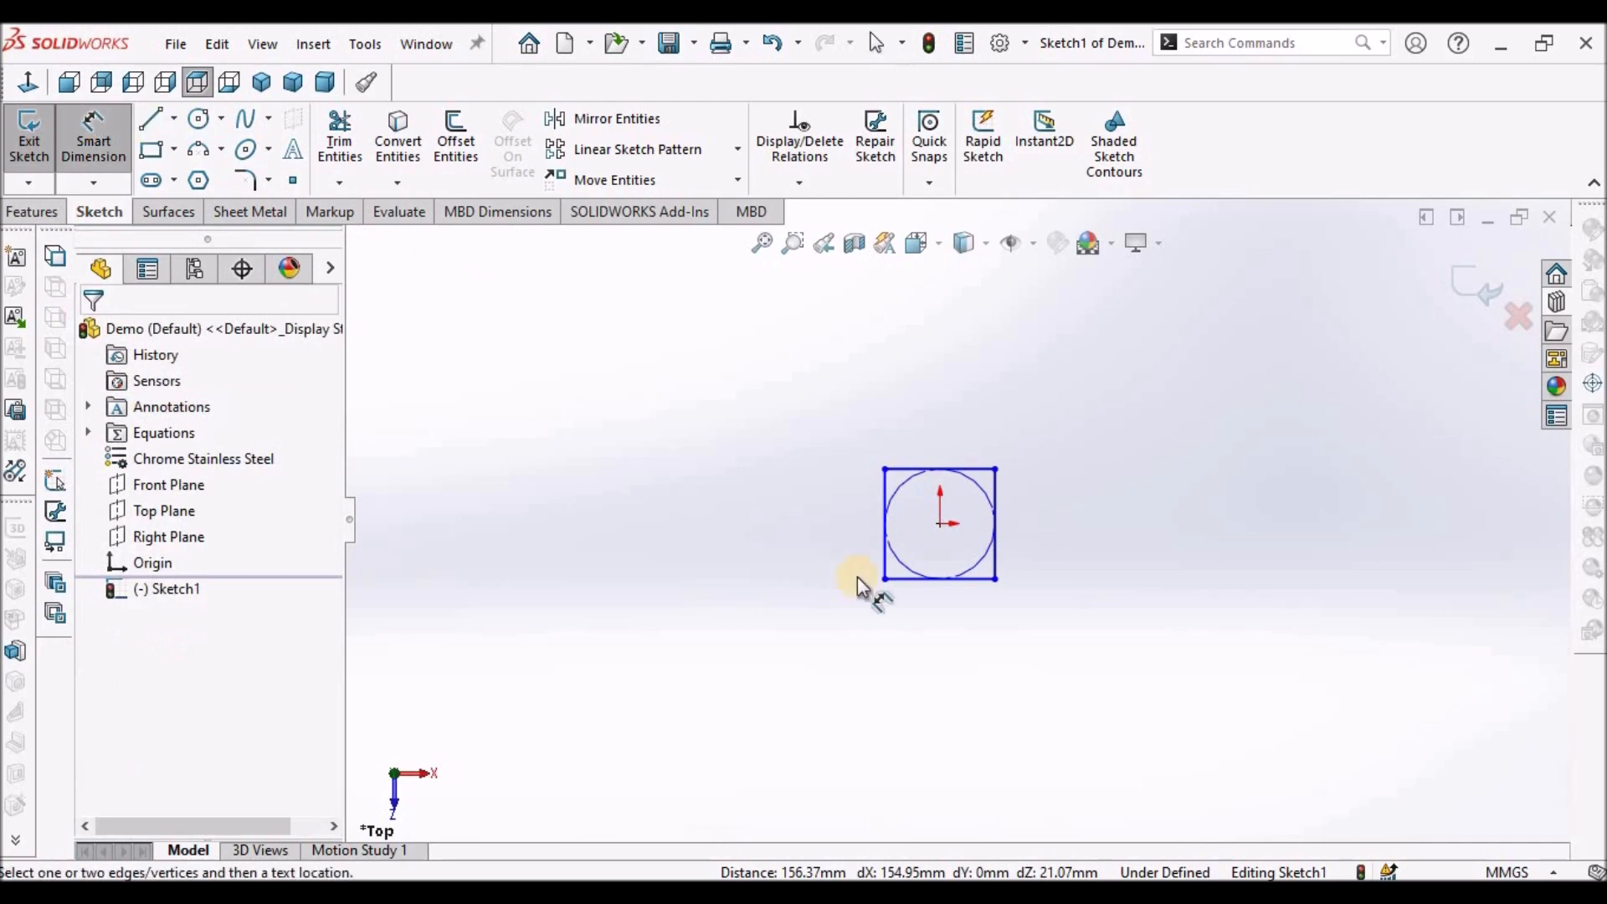
left_click(972, 581)
left_click(958, 630)
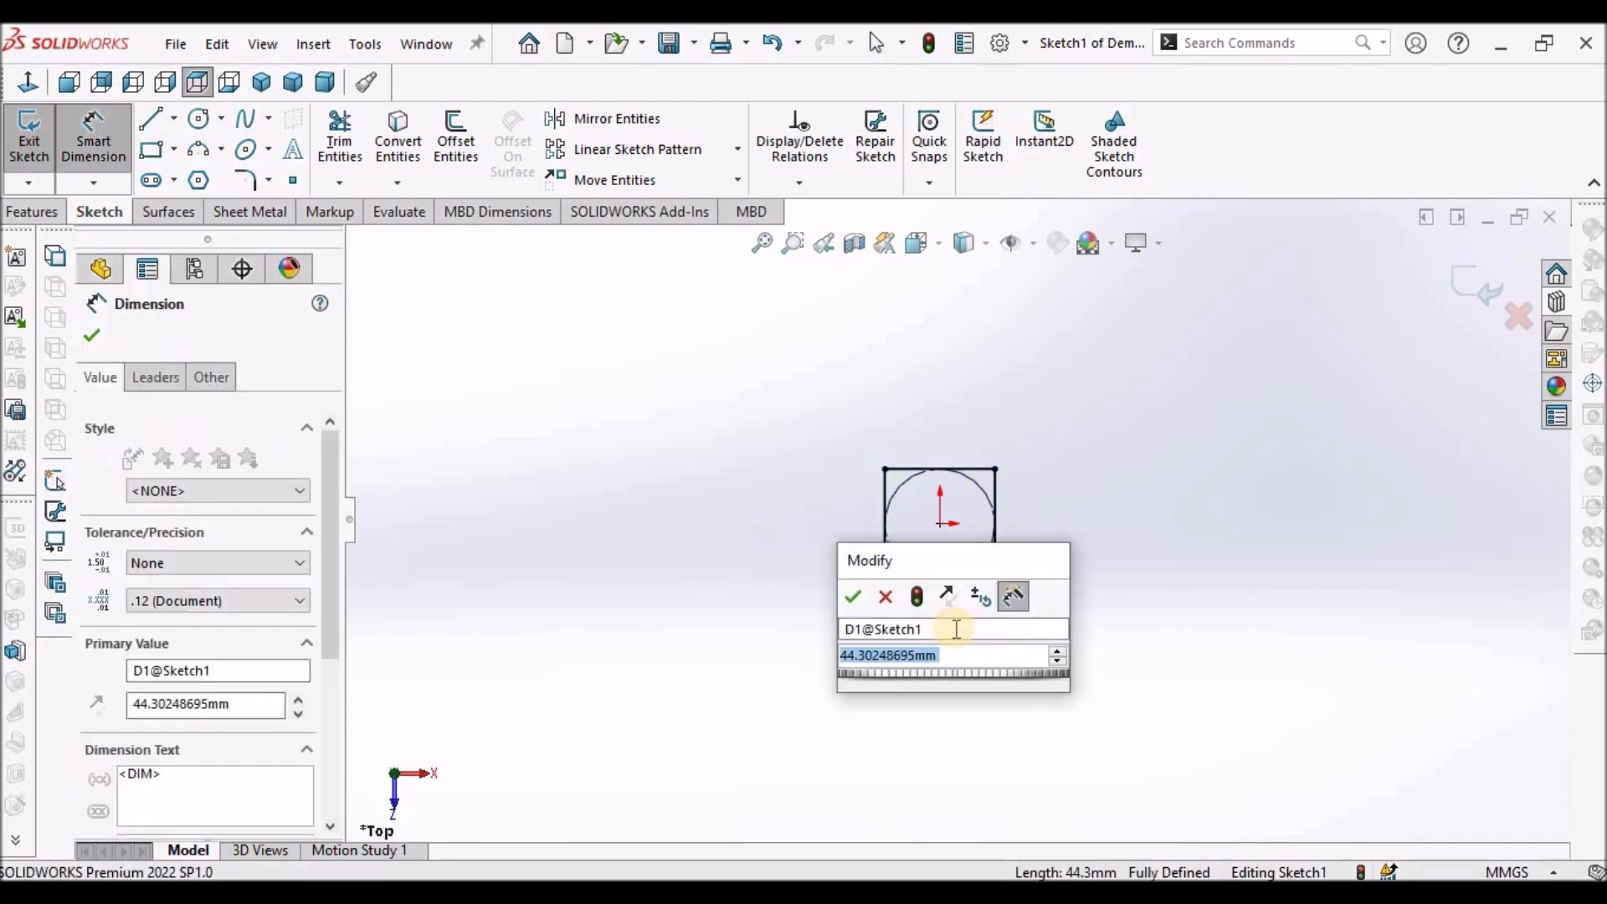
type("200")
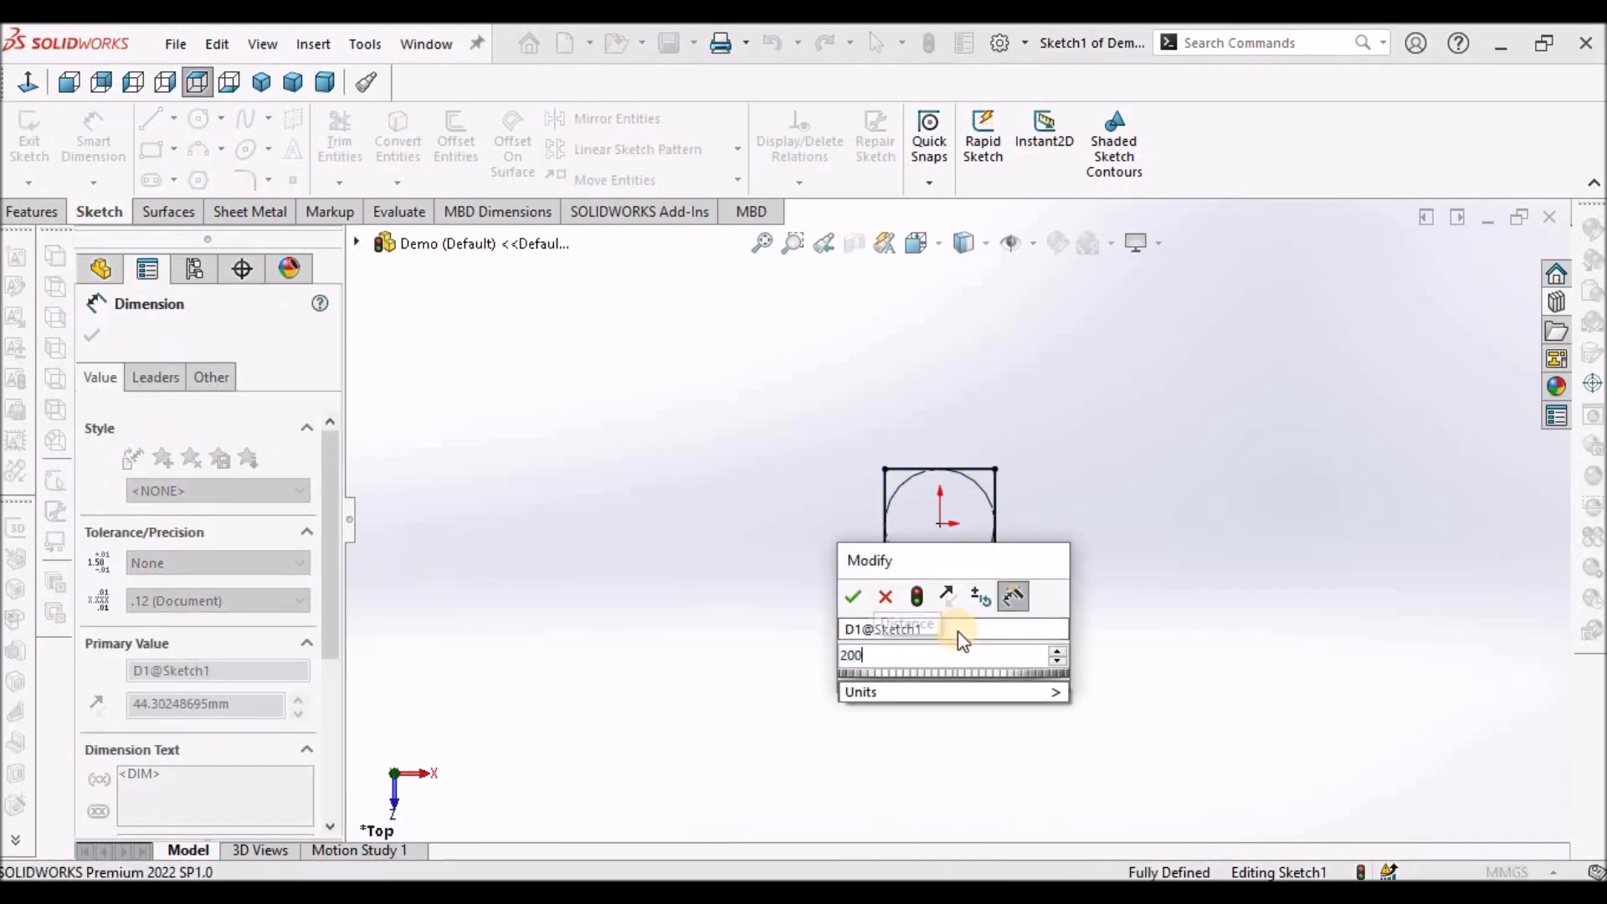
key("Return")
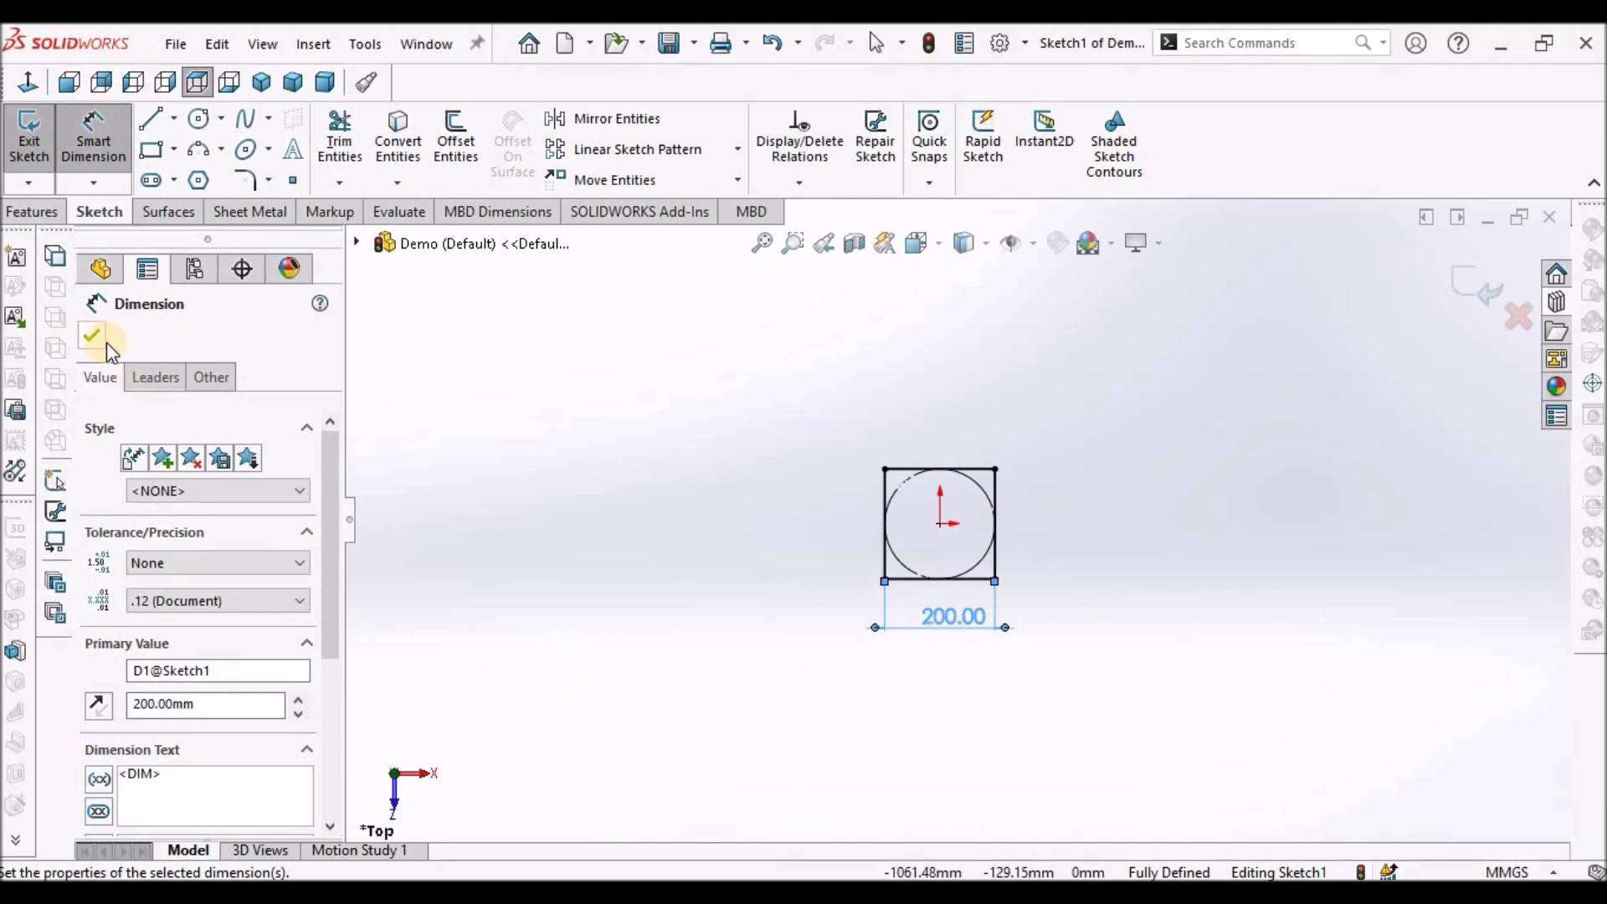
left_click(92, 335)
Create a 1 mm thick base flange from the square sketch and rebuild the part
left_click(255, 209)
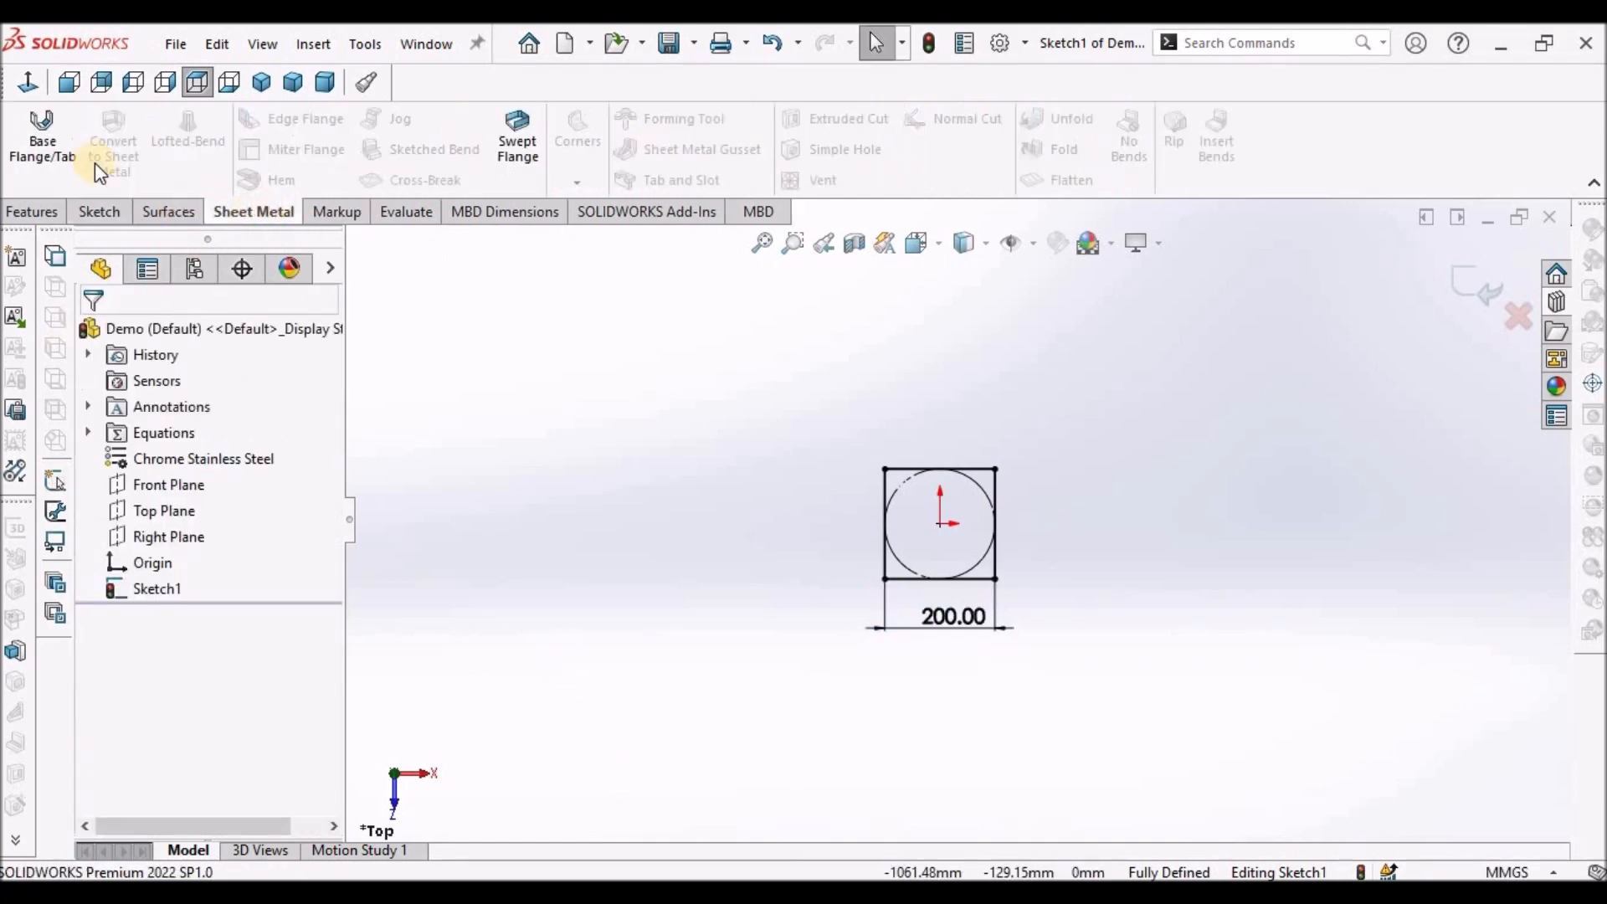
left_click(35, 130)
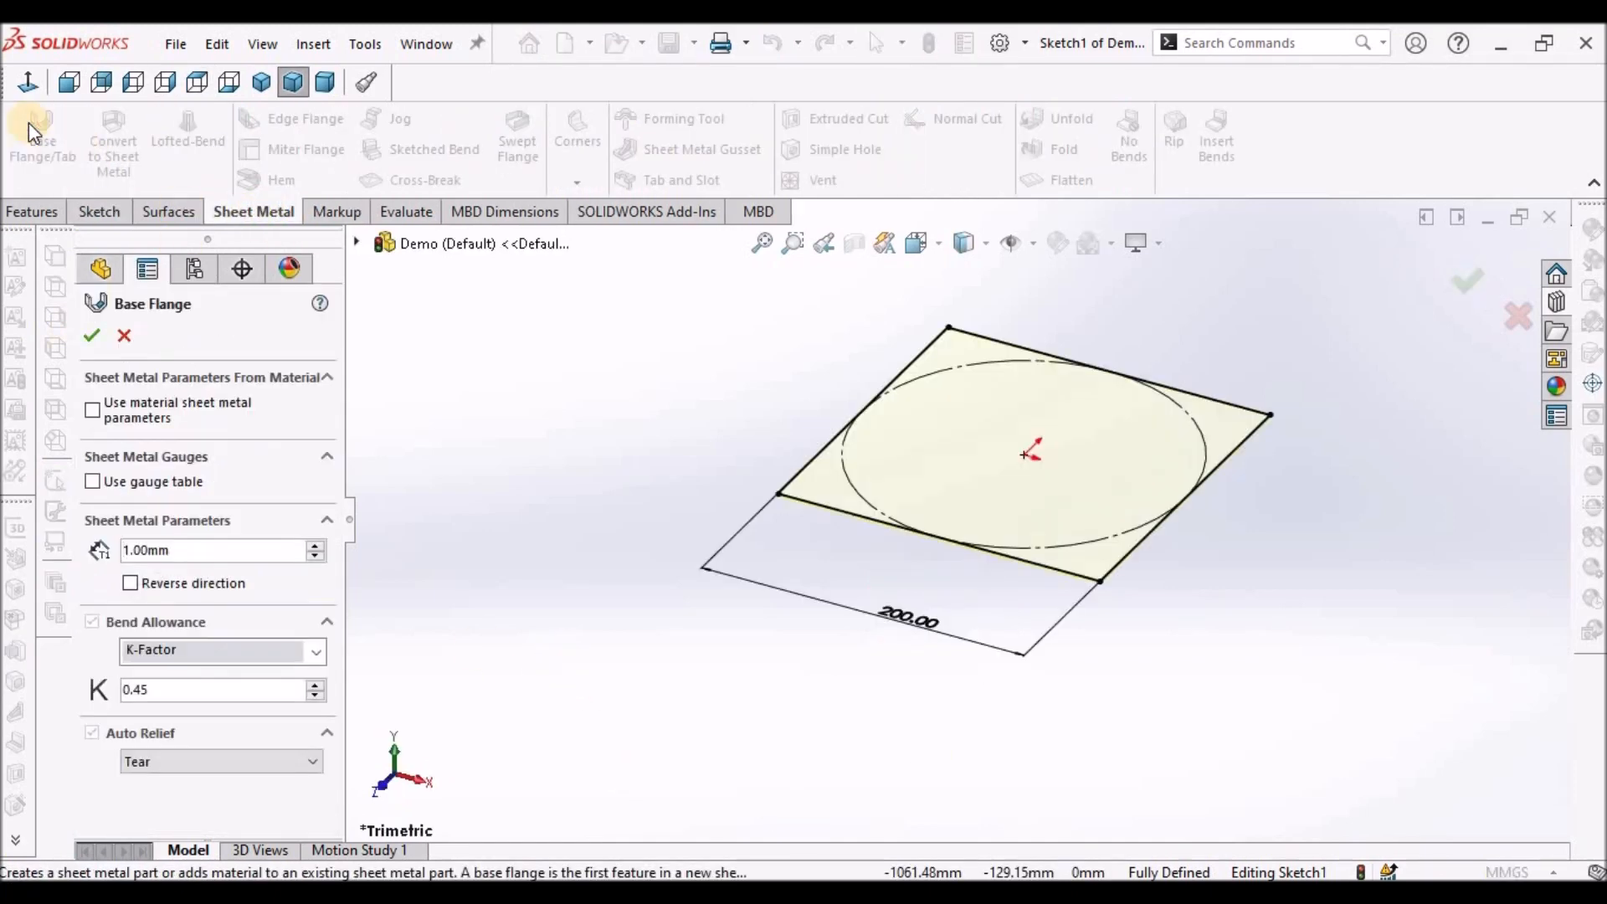
scroll(979, 425, "down", 3)
scroll(979, 425, "up", 2)
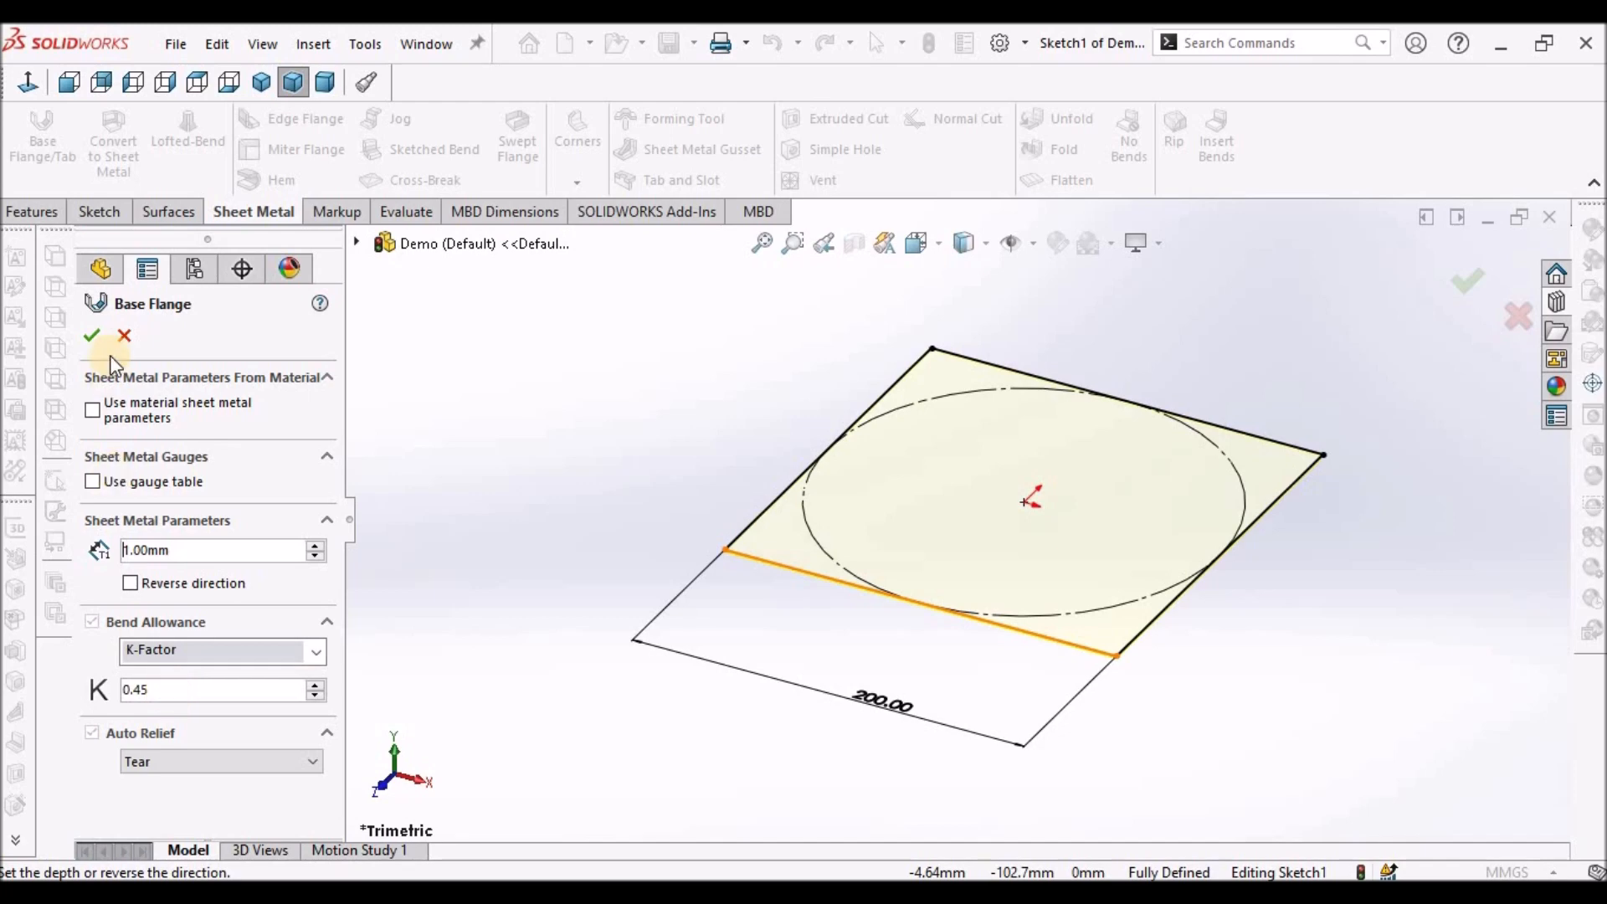
left_click(94, 336)
key("ctrl+b")
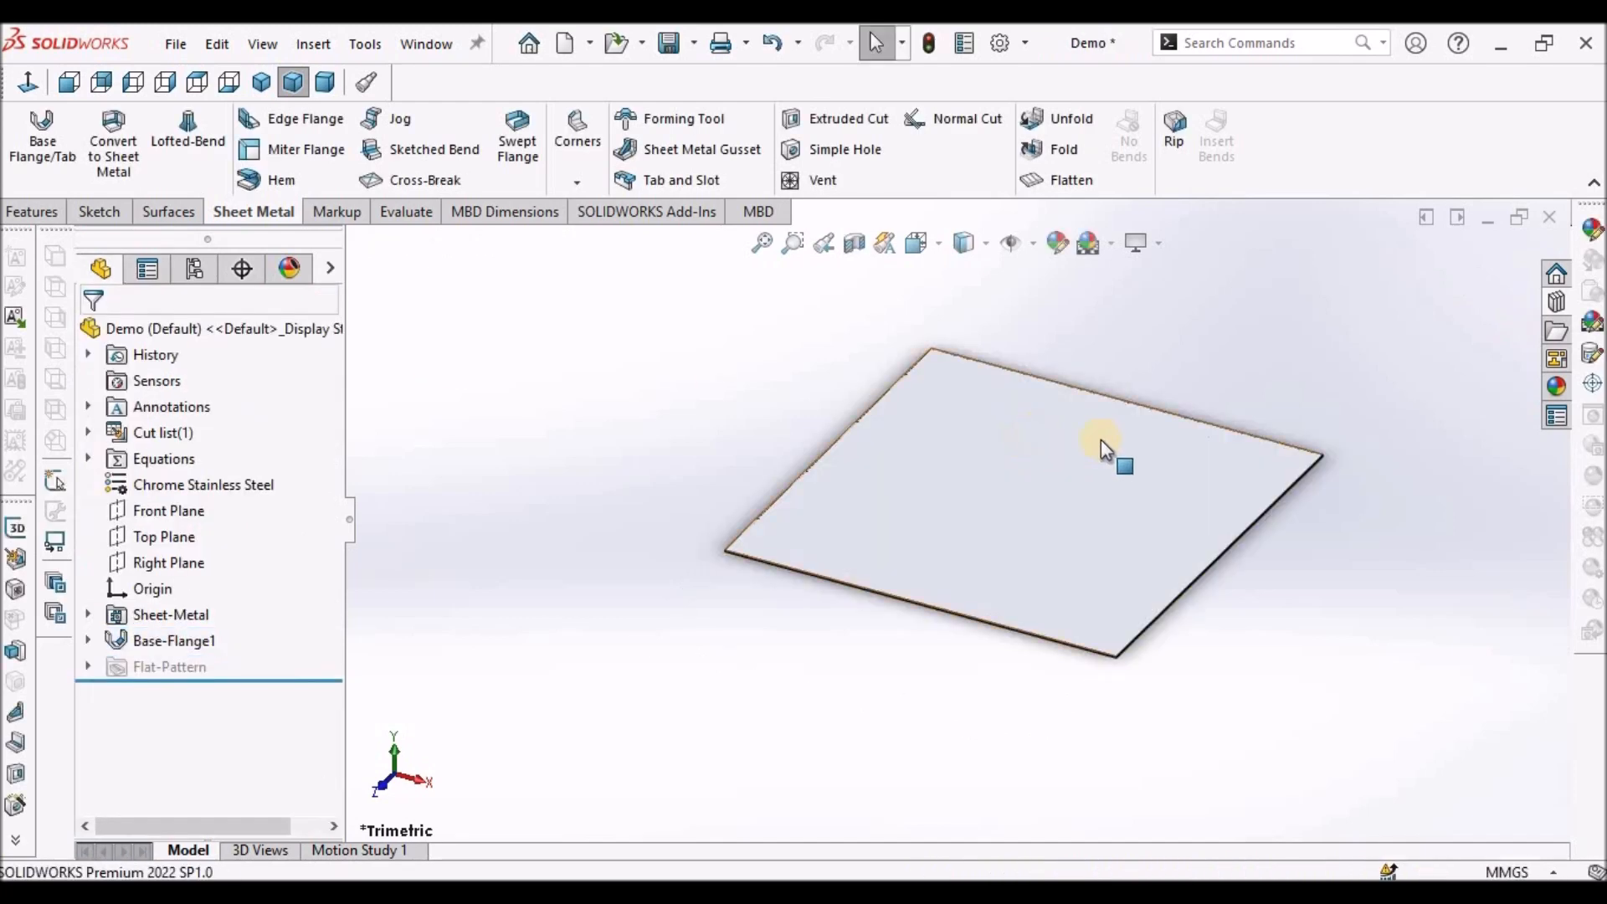
Place the Cone Form Tool from the Design Library's EXAMPLES folder on the plate and flip it so the pyramid points upward
left_click(1556, 303)
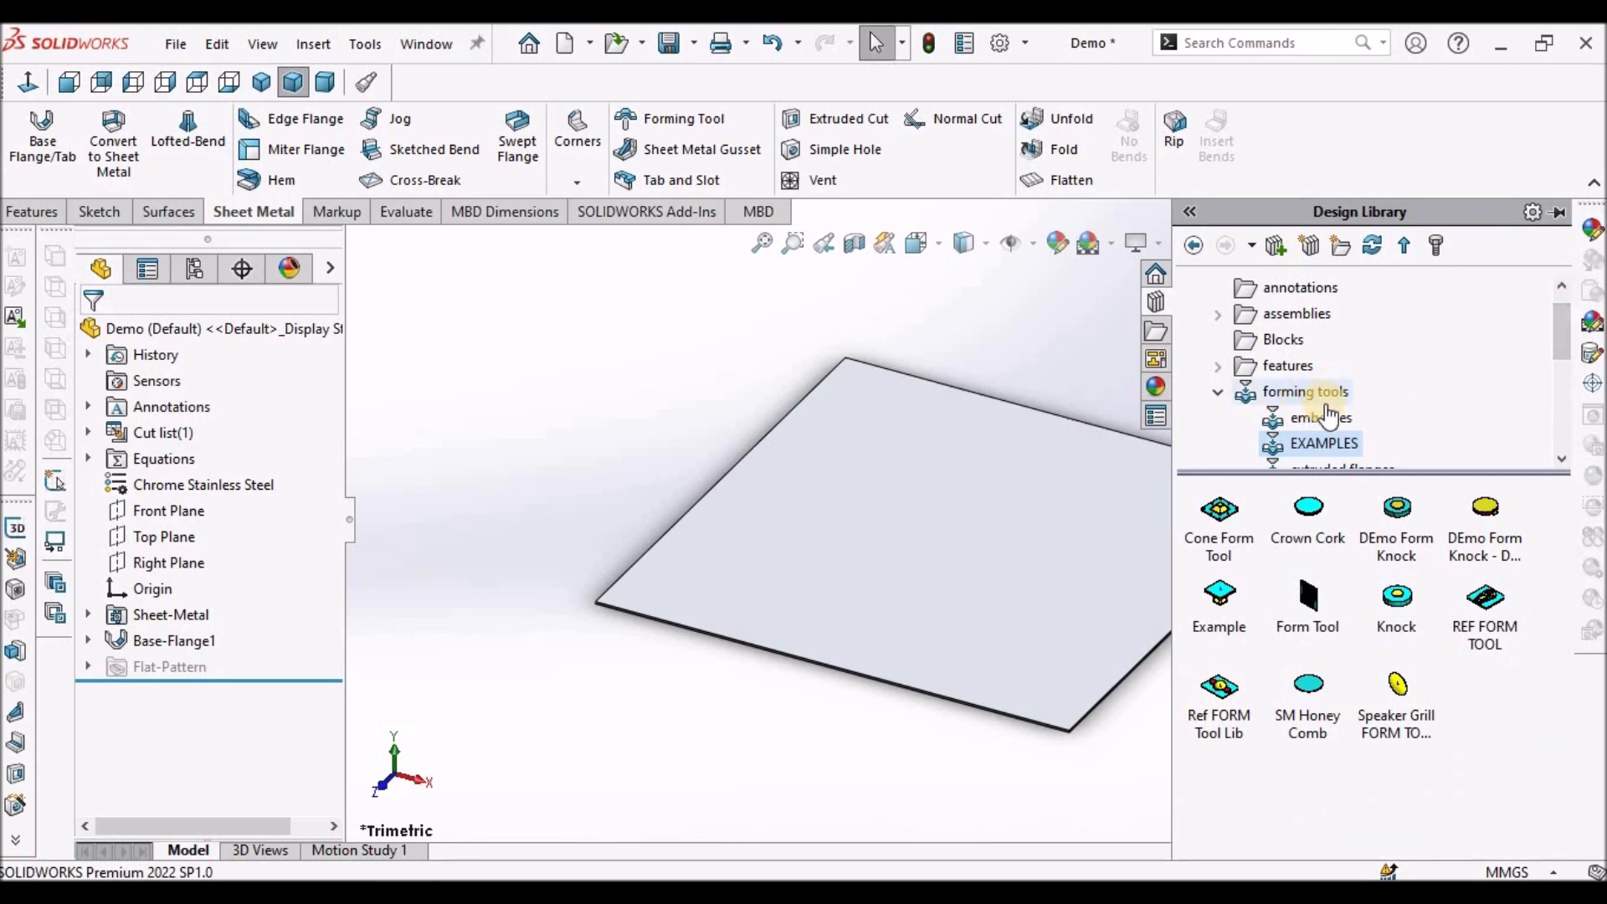
left_click_drag(1213, 526, 971, 519)
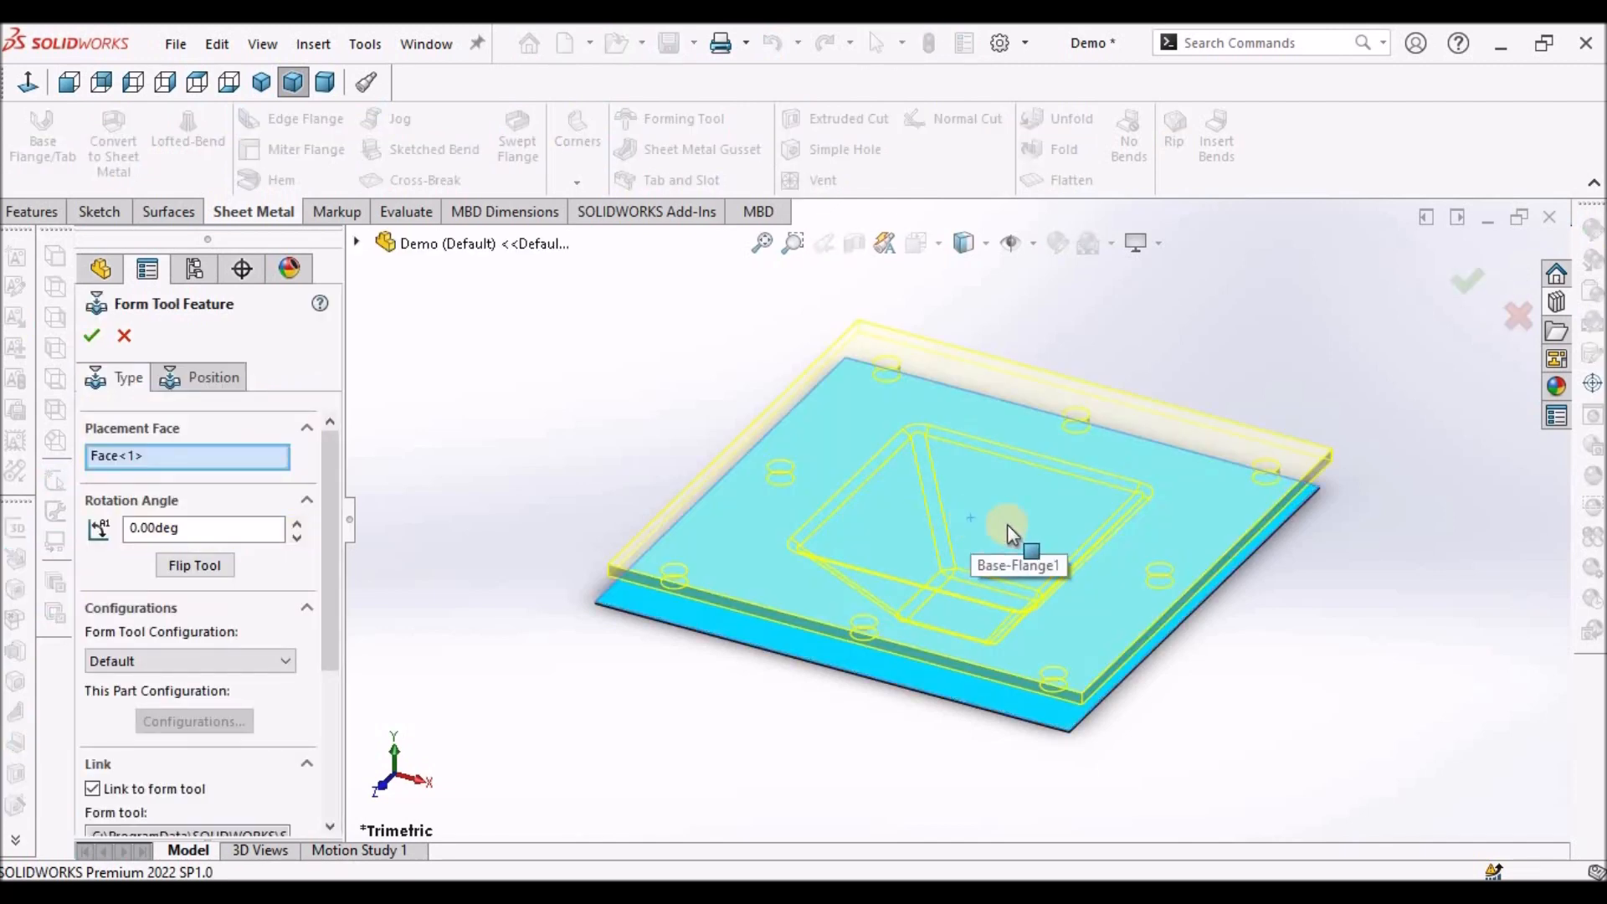
middle_click_drag(1007, 524, 1043, 524)
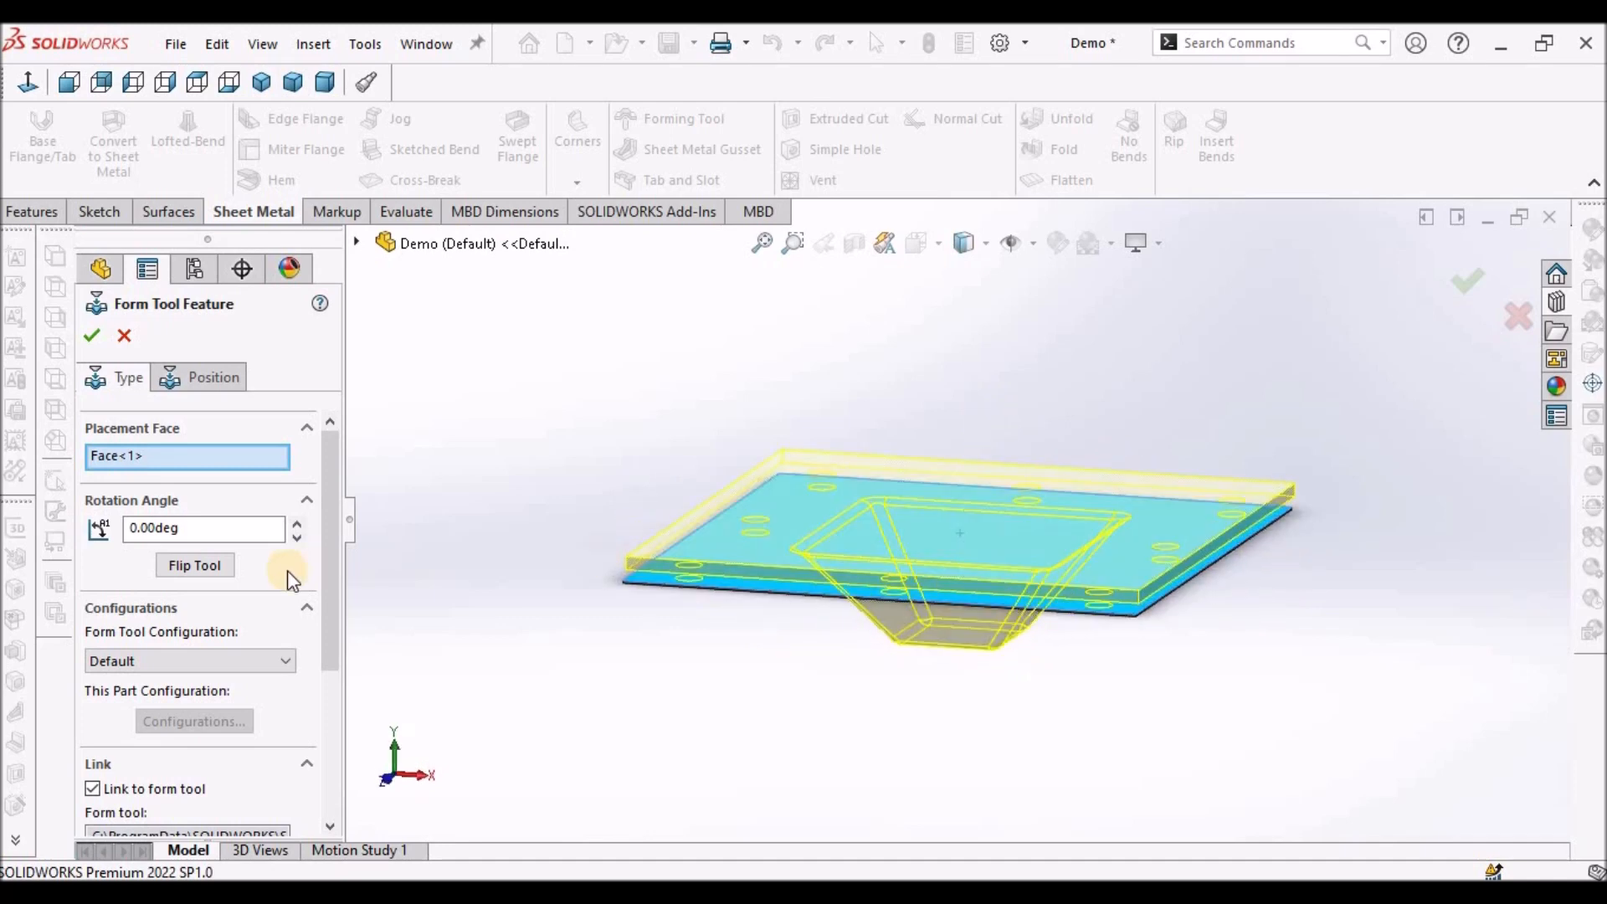
left_click(209, 567)
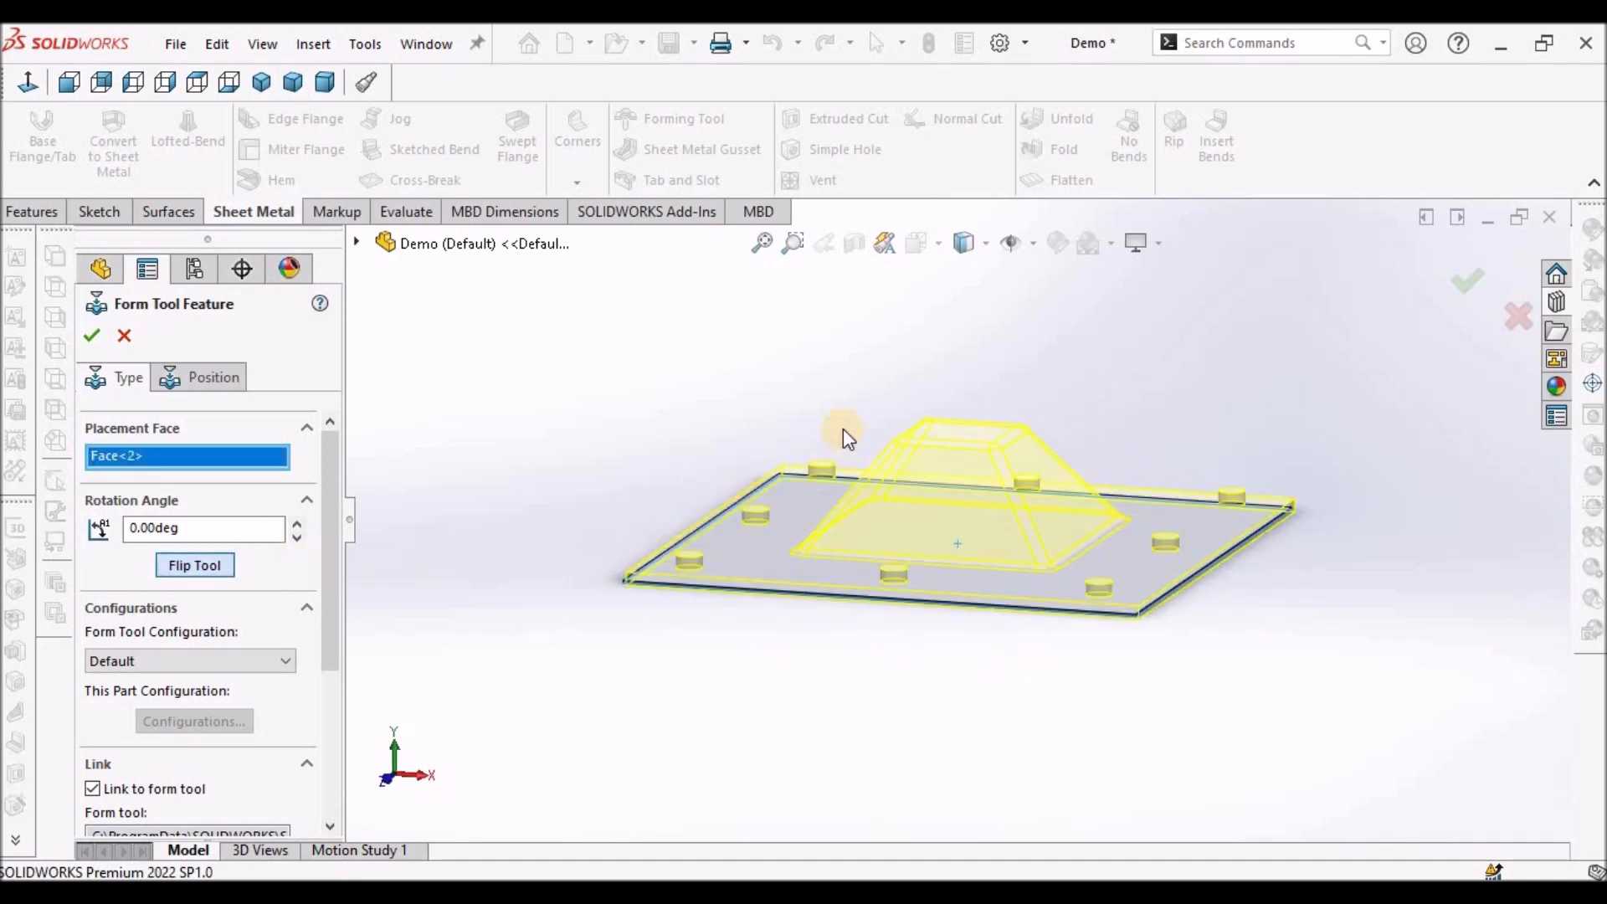
In the form tool's position sketch, draw a diagonal centerline between opposite corners of the plate
left_click(219, 381)
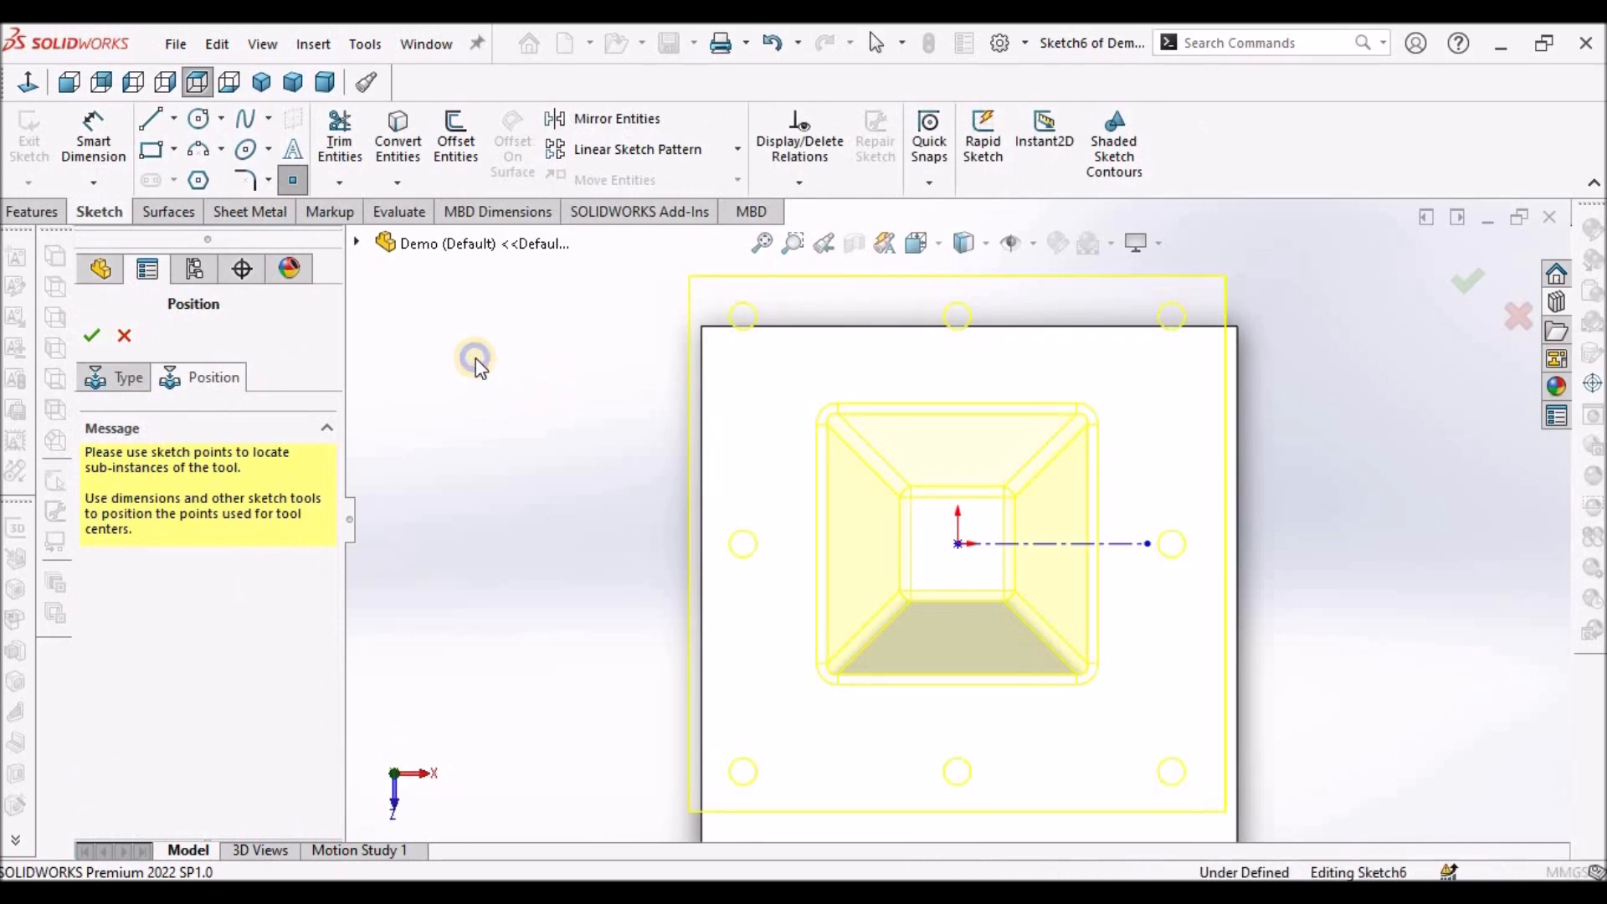
right_click(476, 359)
left_click(521, 376)
scroll(1113, 626, "up", 2)
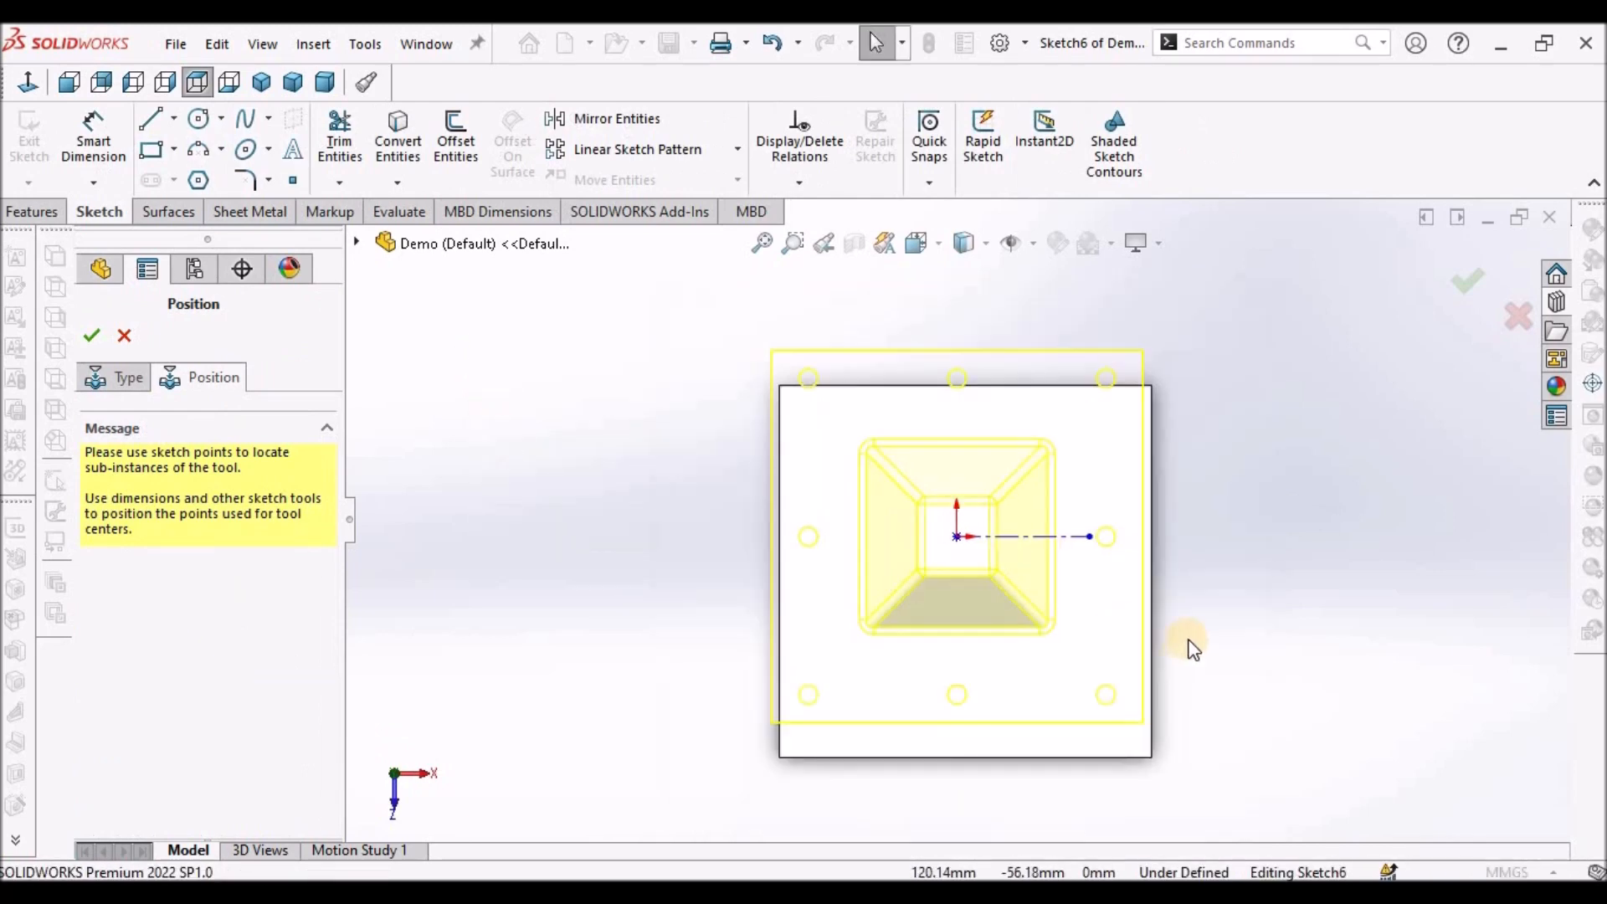
scroll(1194, 649, "down", 2)
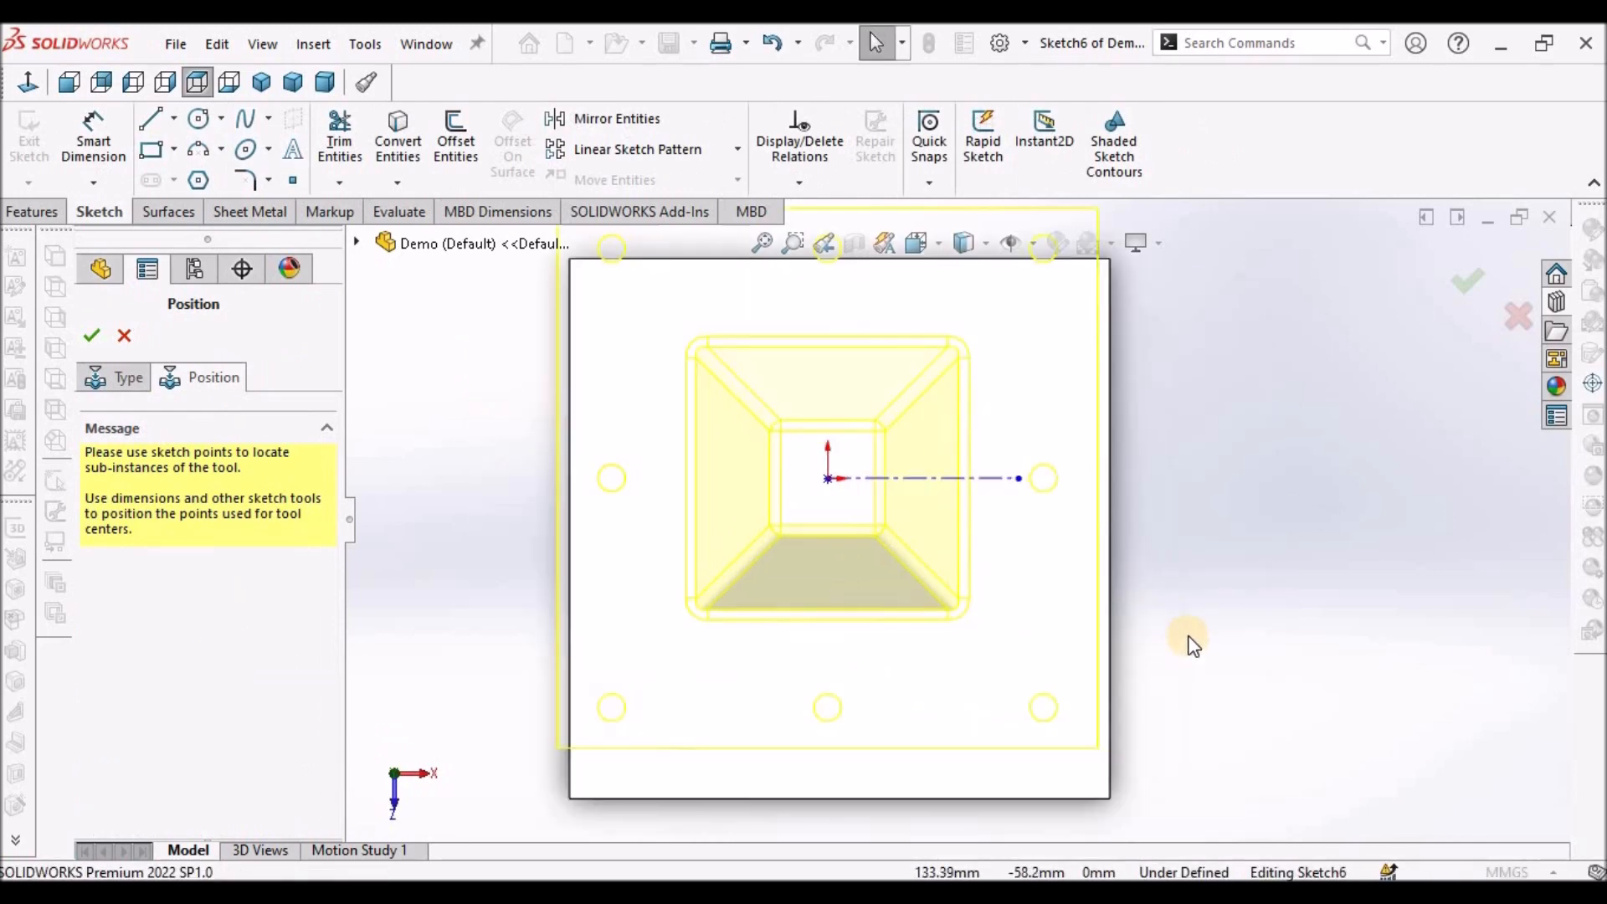
left_click(174, 122)
left_click(223, 179)
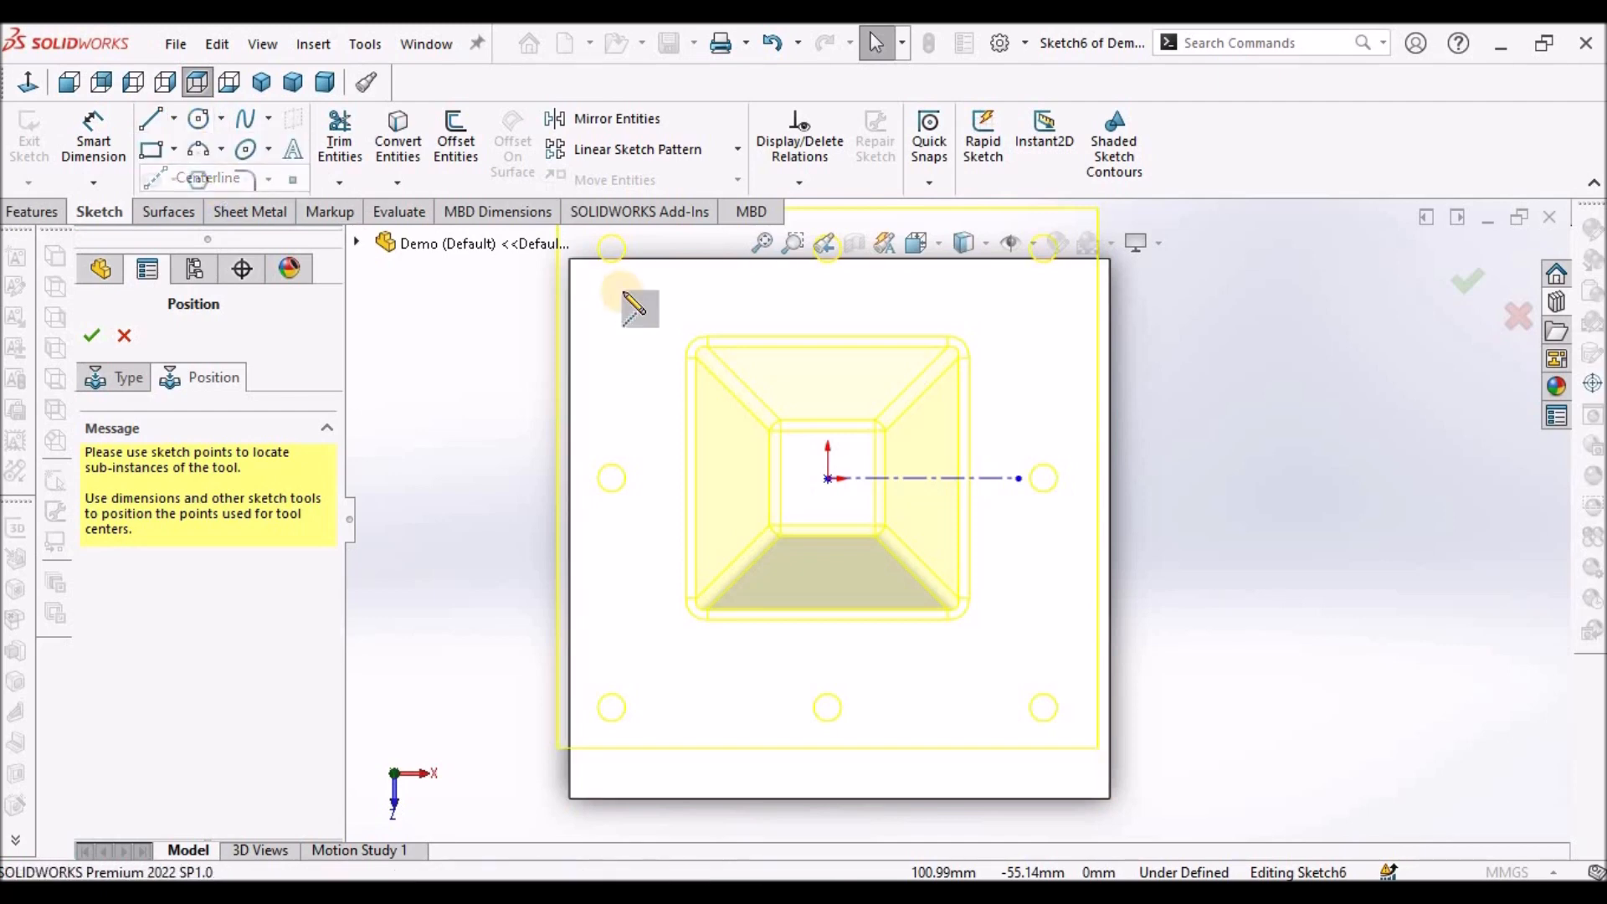
left_click(570, 261)
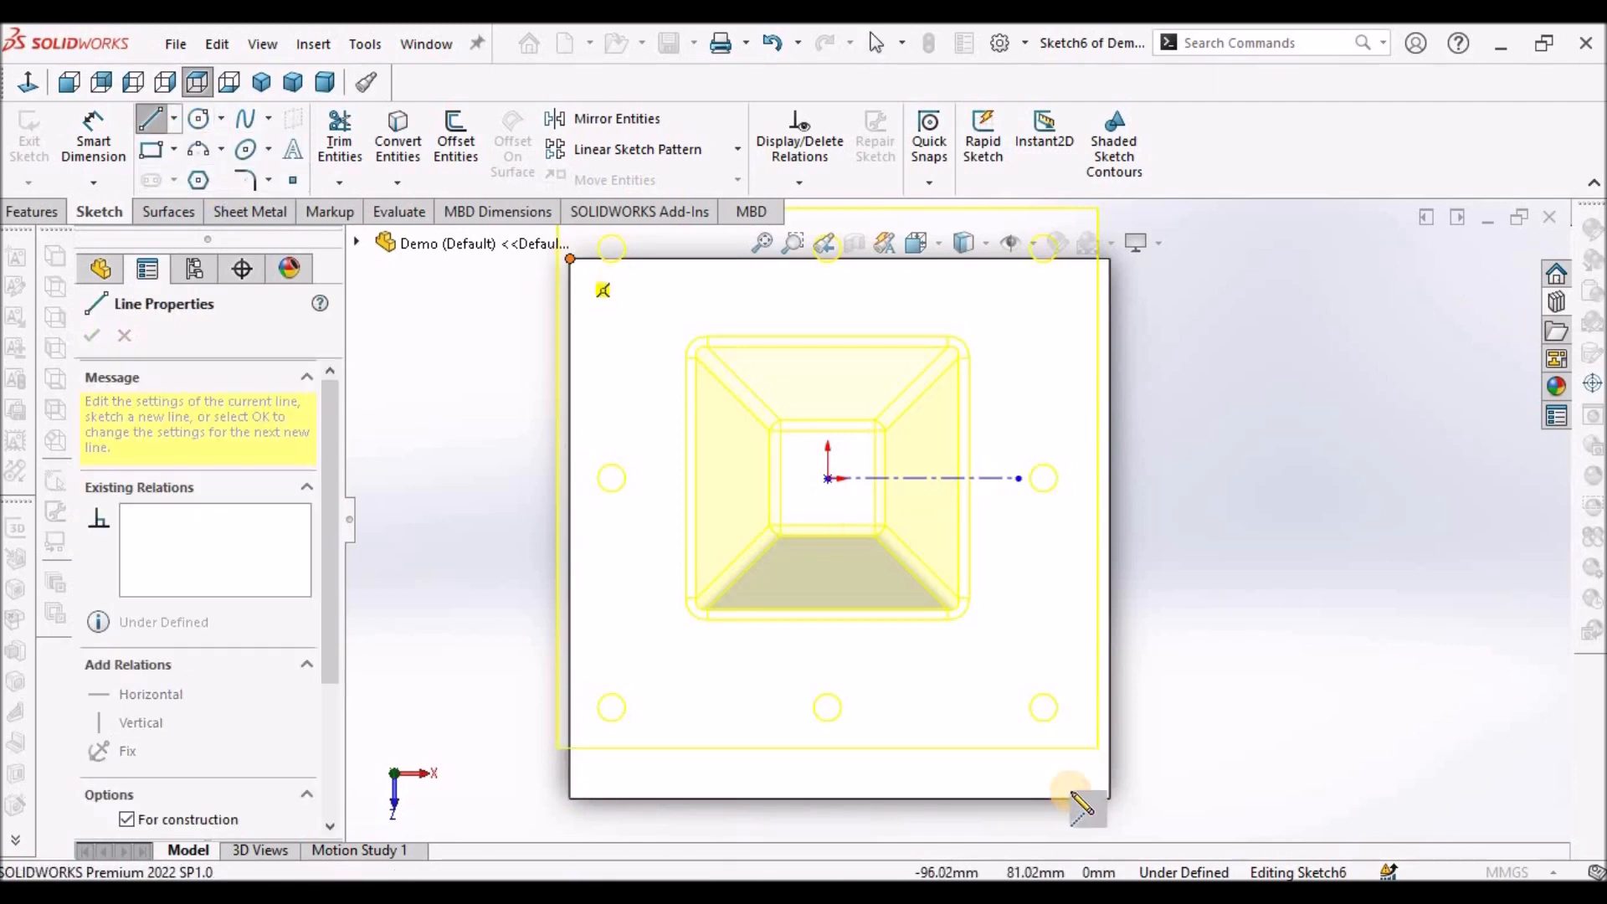
left_click(1109, 798)
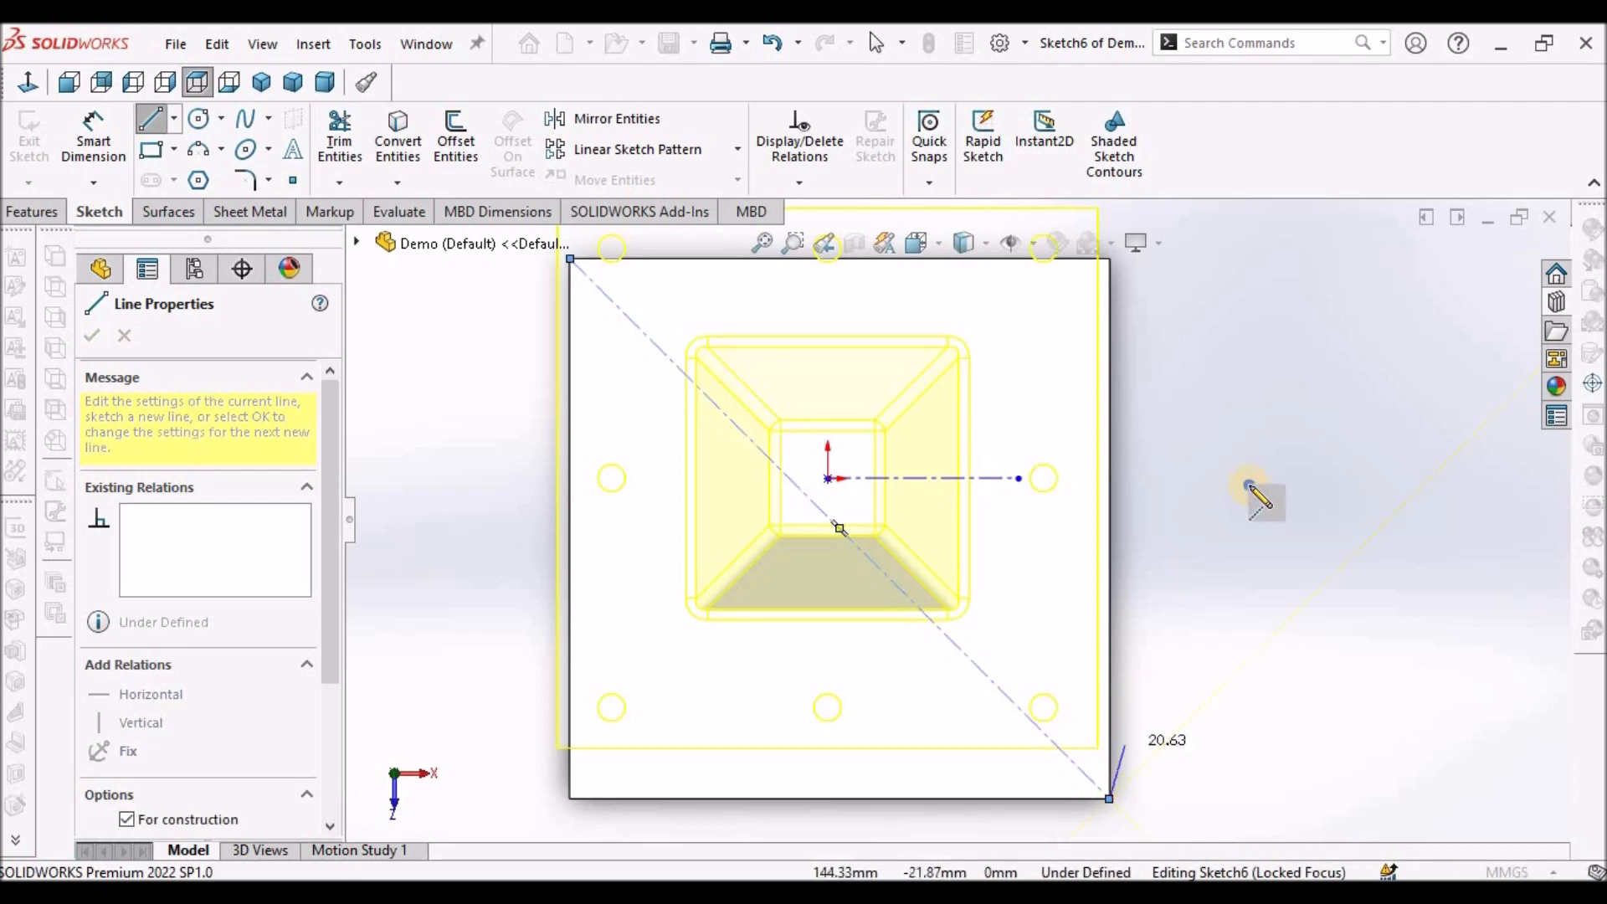
right_click(1264, 495)
left_click(1284, 504)
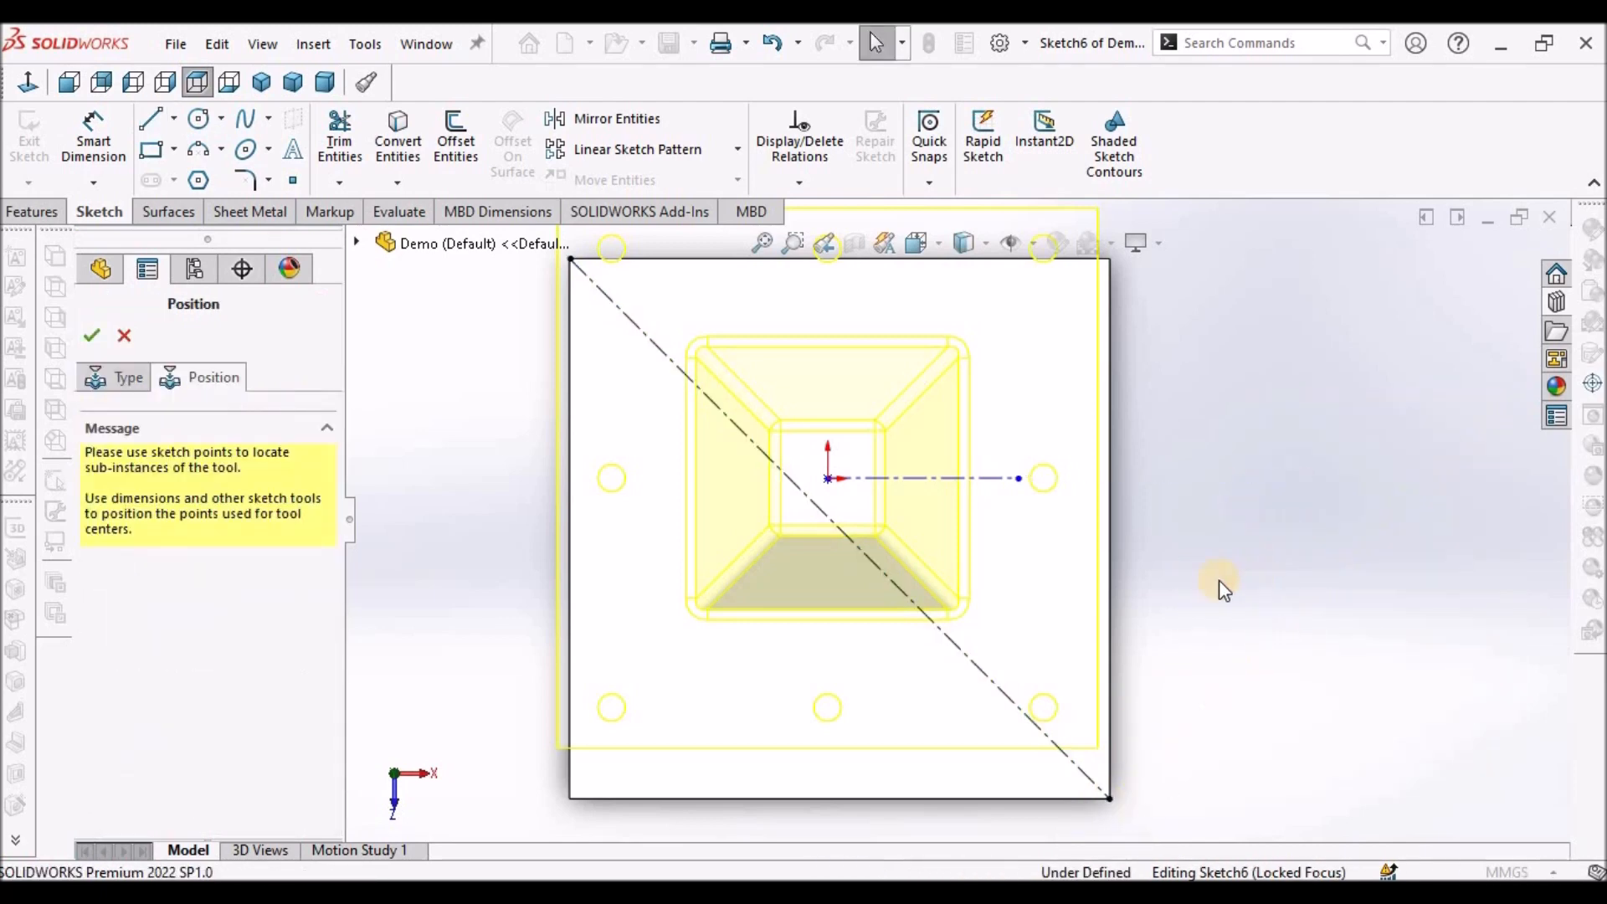
Move the forming tool's centre point onto the midpoint of the diagonal centerline
scroll(824, 511, "down", 3)
scroll(817, 462, "down", 2)
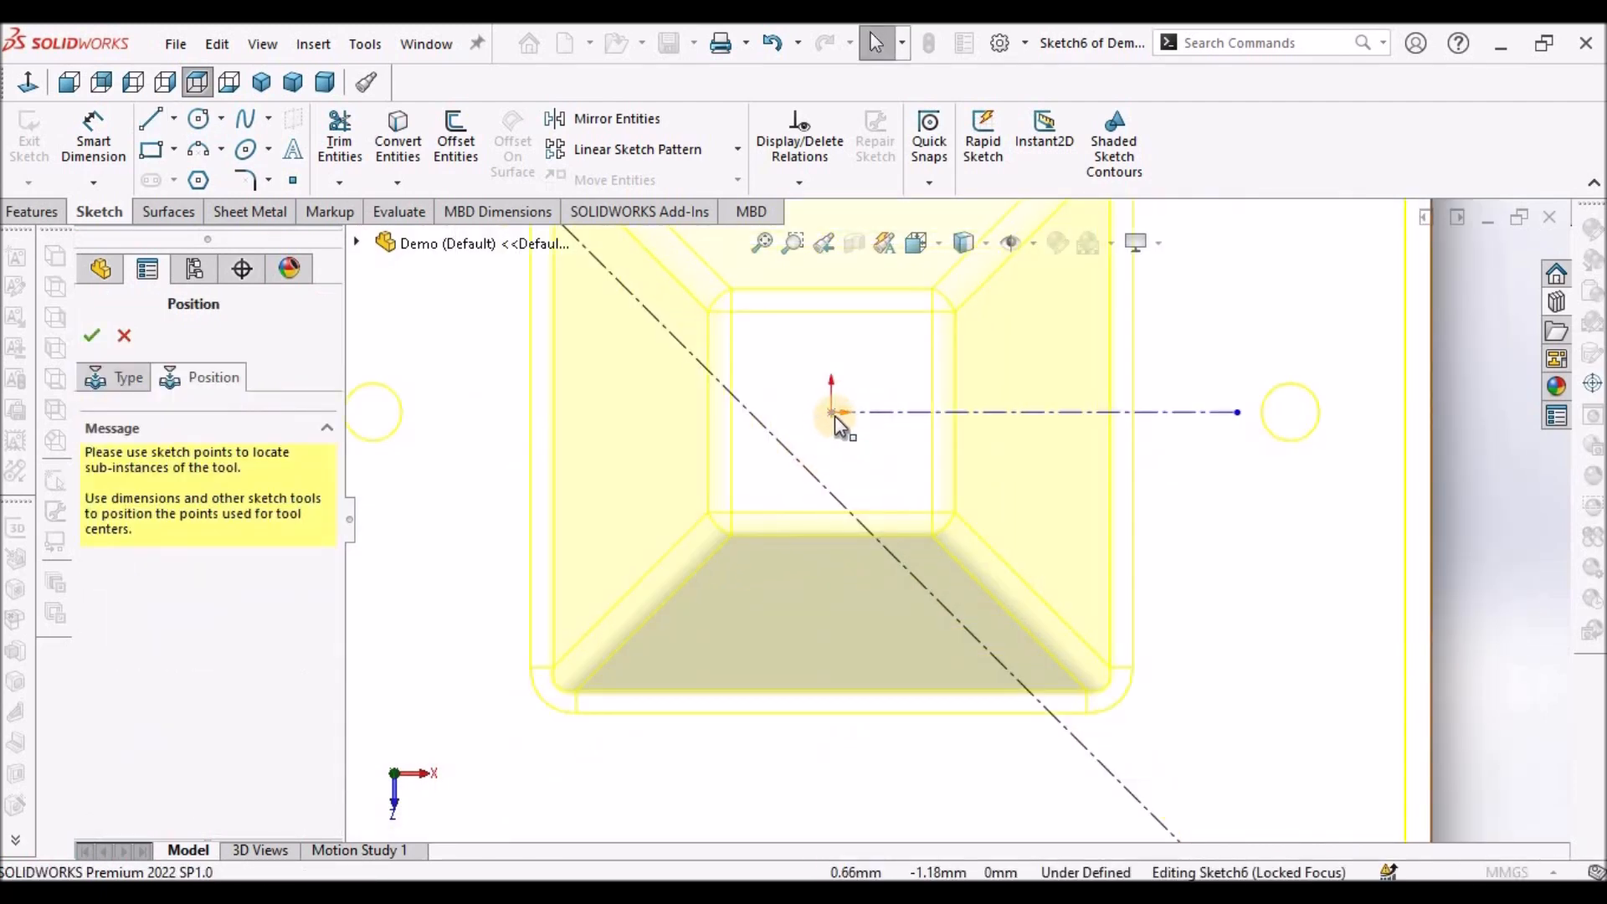
left_click(872, 462)
left_click_drag(892, 553, 857, 520)
scroll(1140, 496, "up", 3)
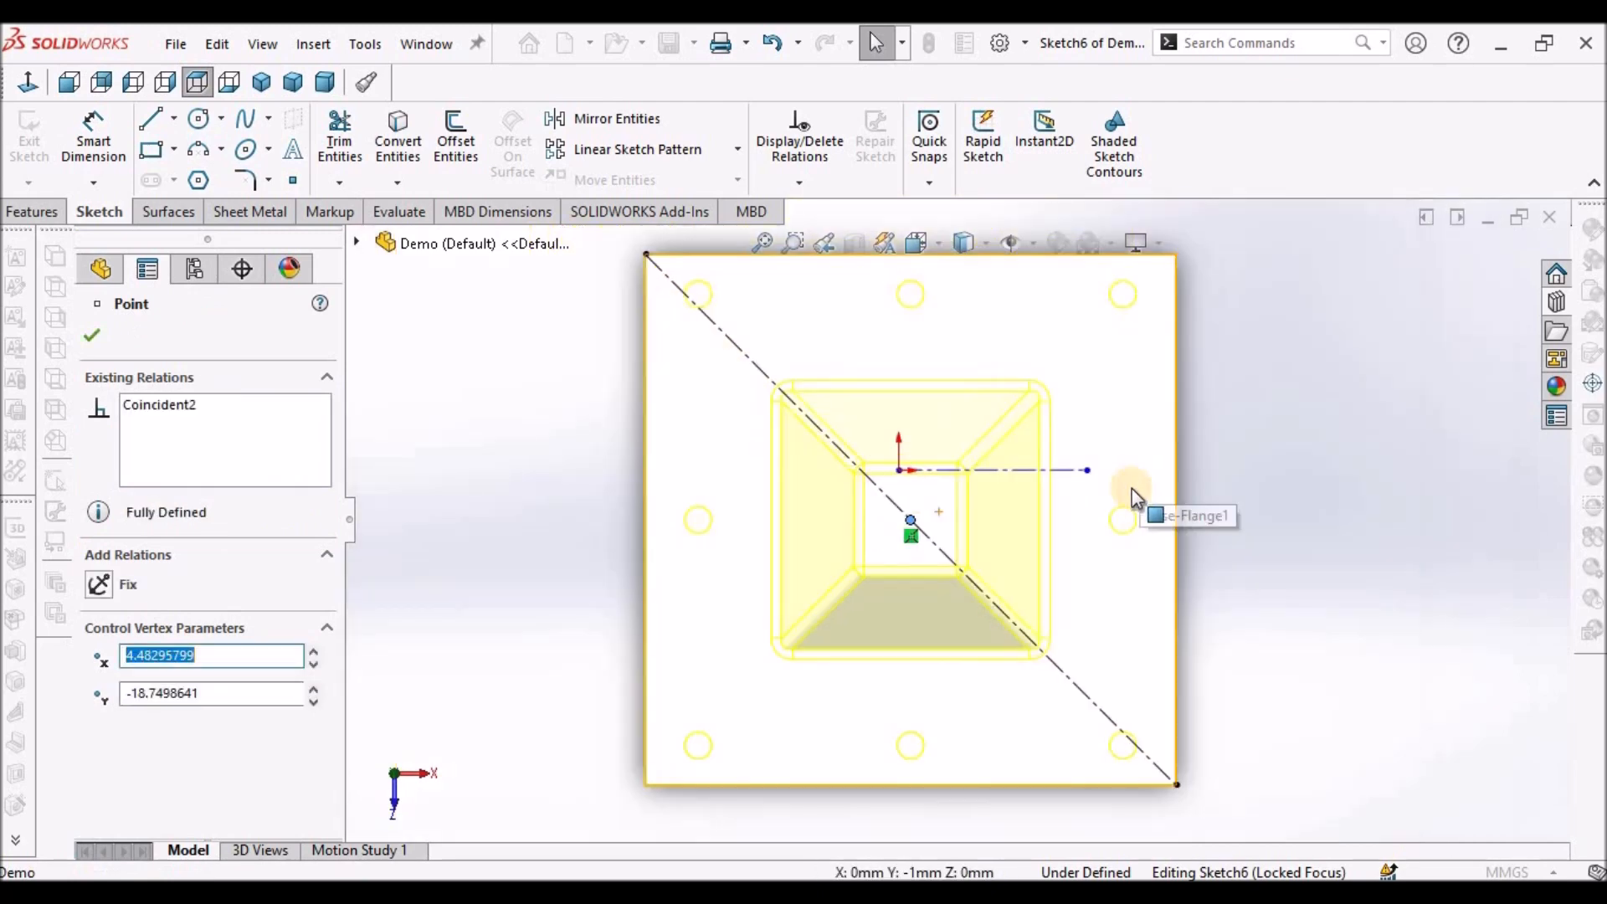
Attach the inner end of the horizontal construction line to the tool's centre point and complete the form tool feature
scroll(903, 483, "down", 3)
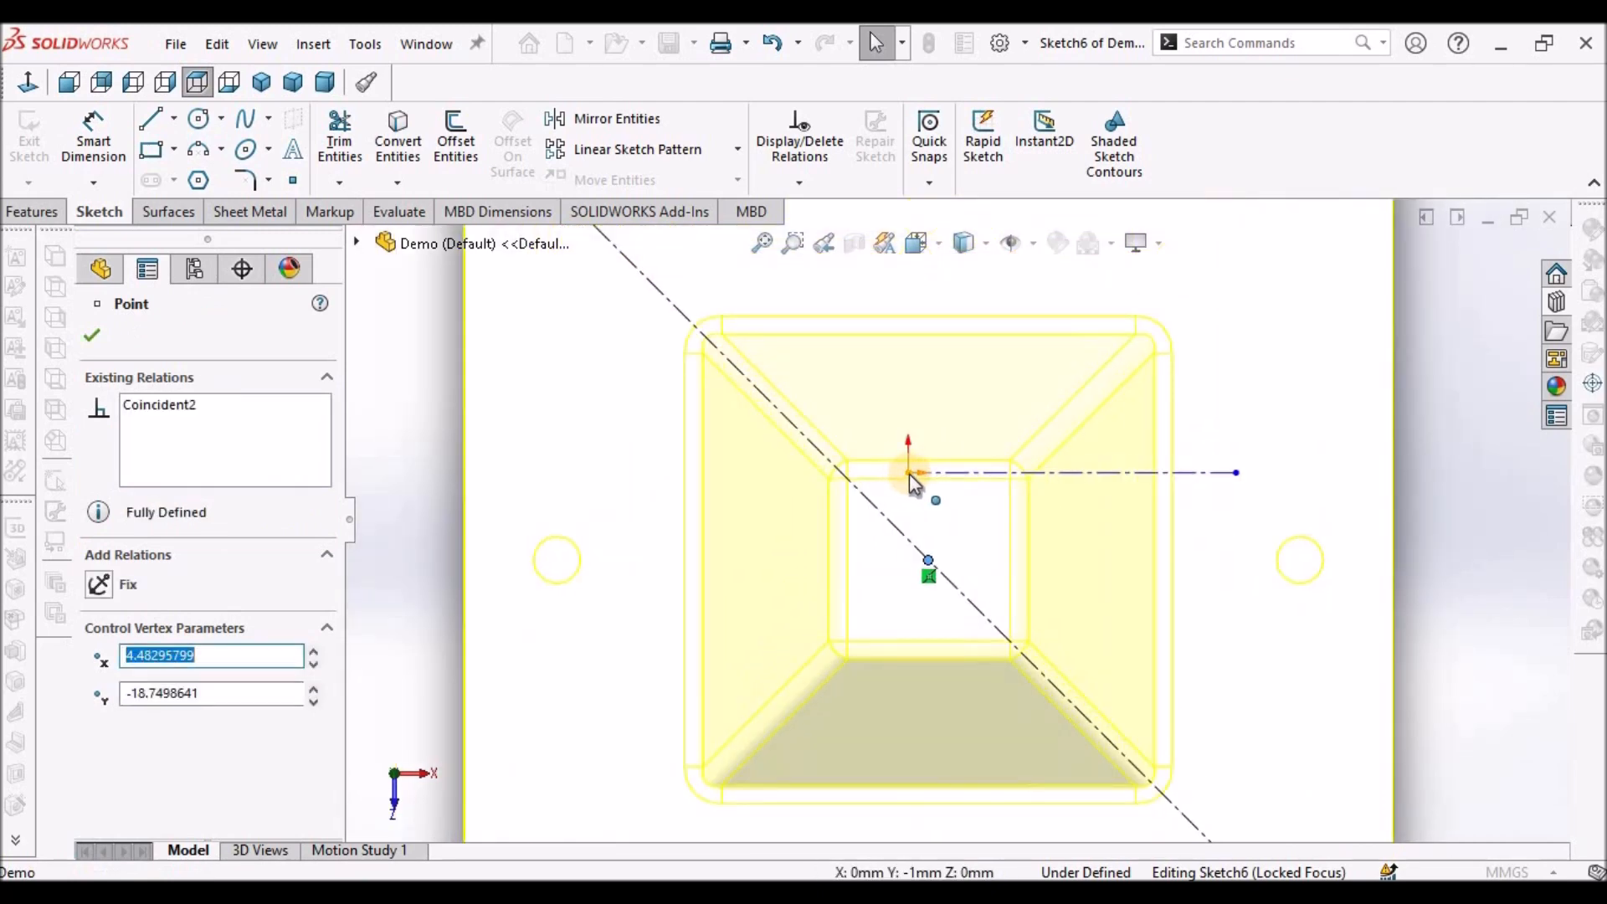
left_click(909, 472)
left_click_drag(907, 470, 929, 561)
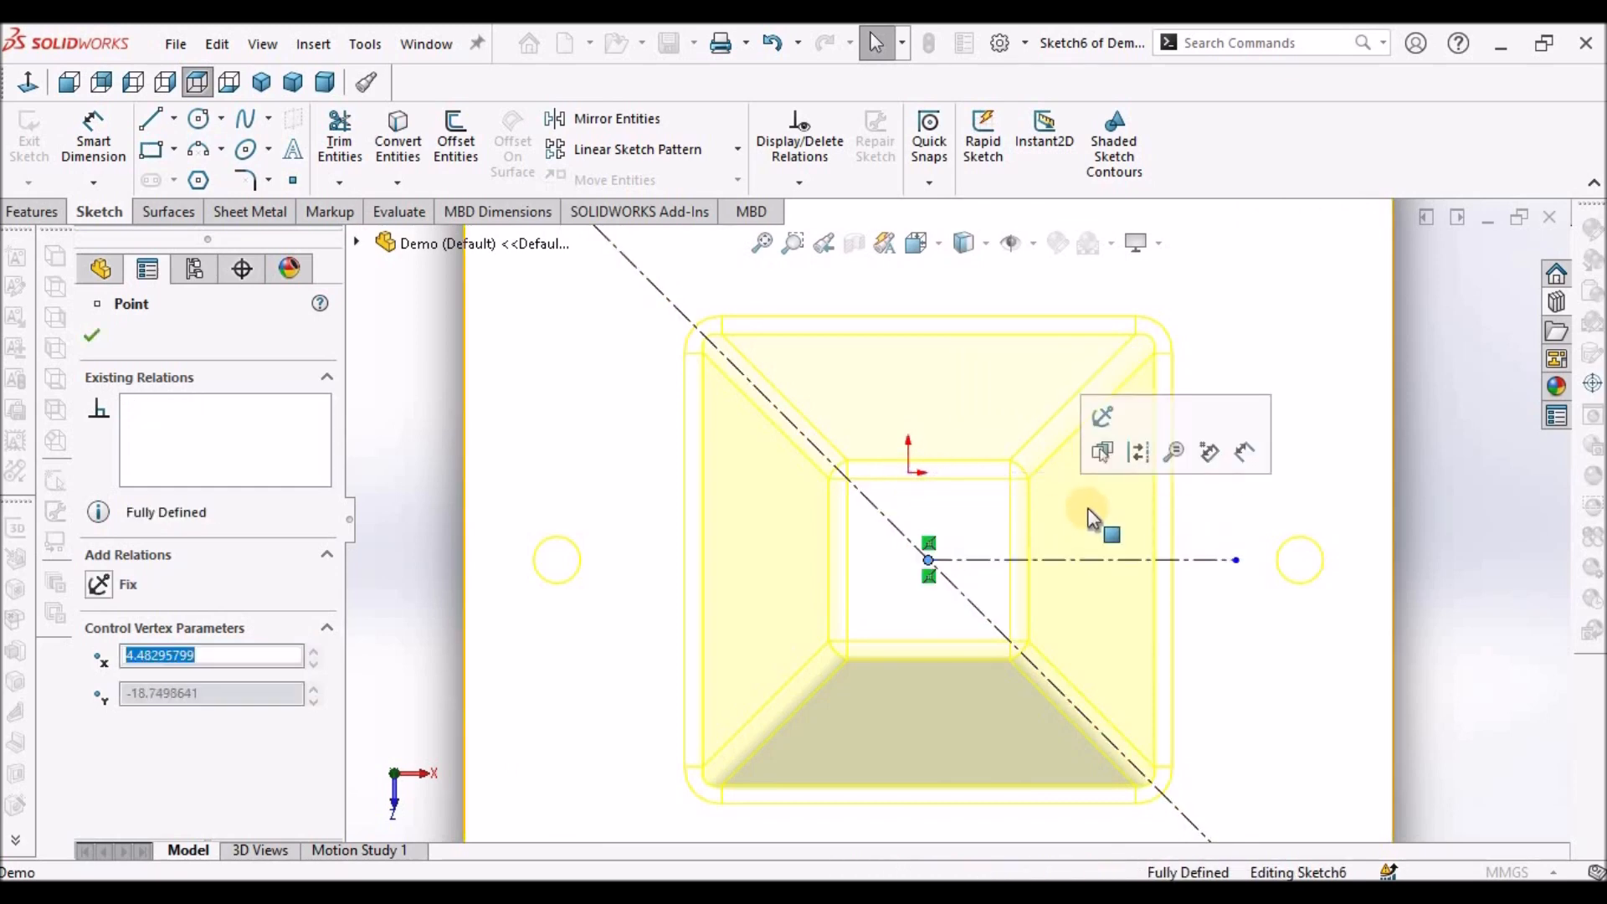
scroll(1021, 544, "up", 5)
left_click(87, 338)
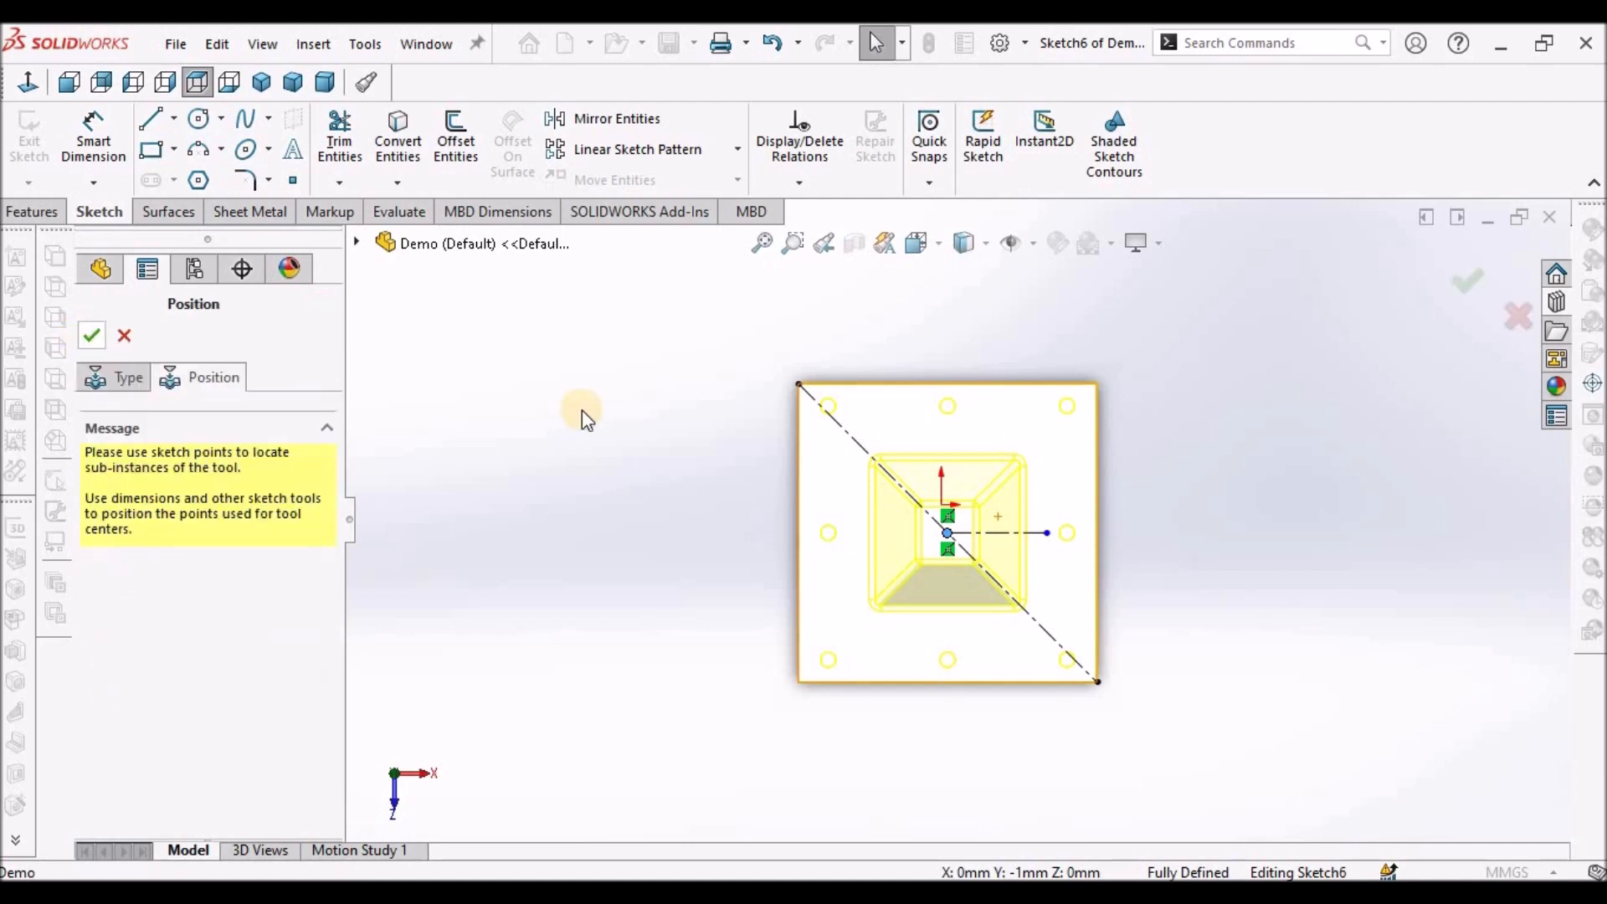
left_click(92, 337)
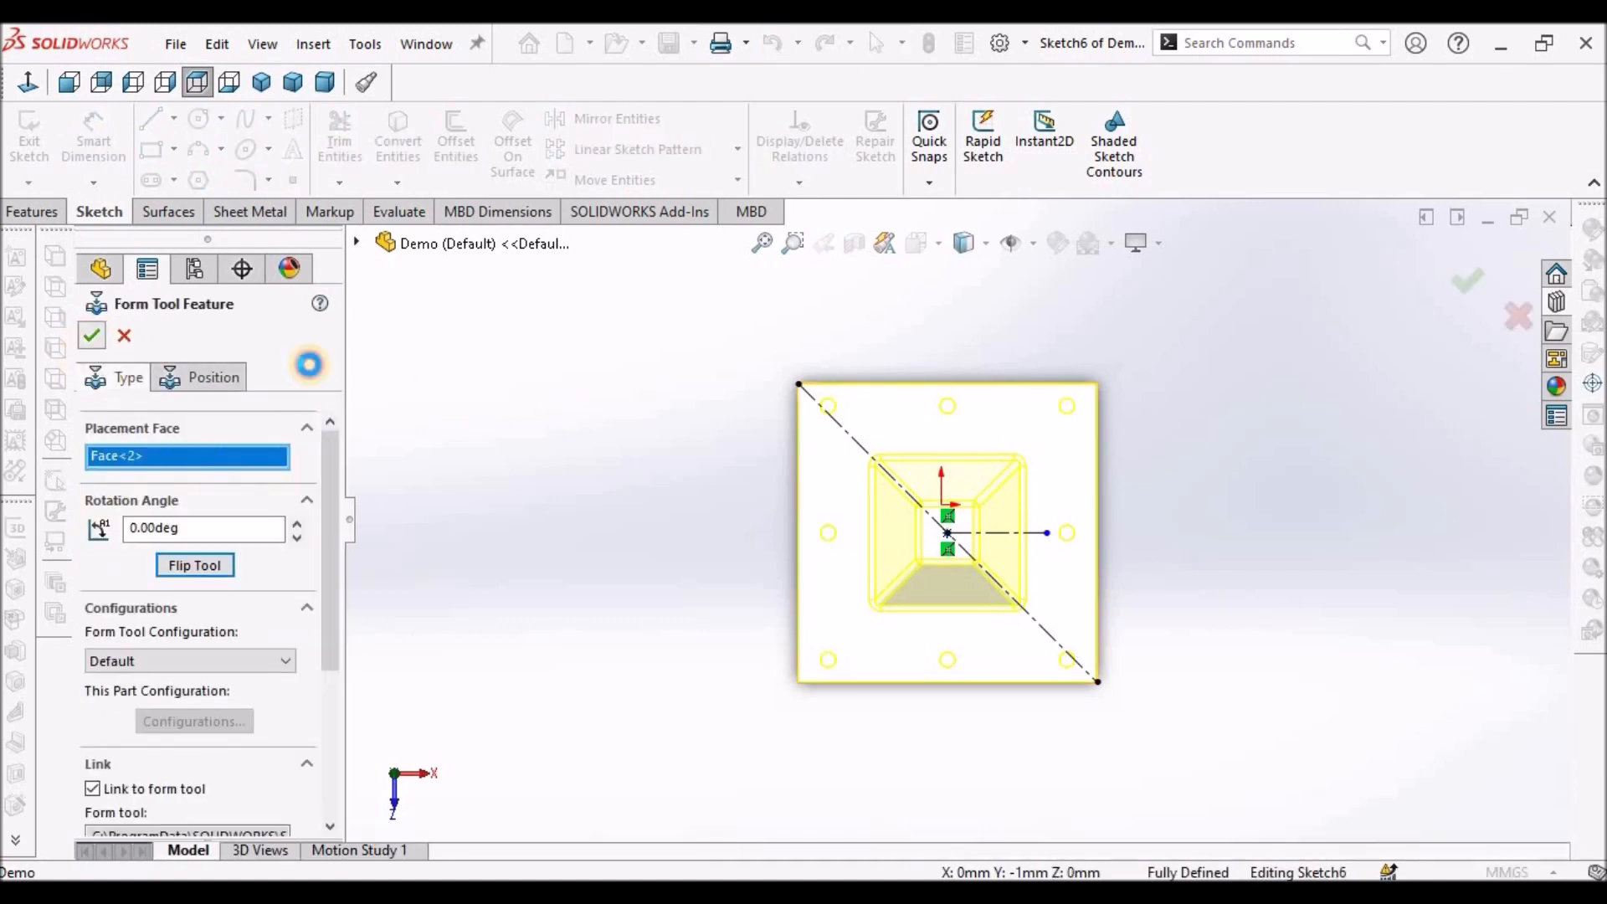
Examine the formed pyramid and peg holes from both sides of the plate, ending in the dimetric view
left_click(593, 428)
middle_click_drag(1047, 405, 1022, 339)
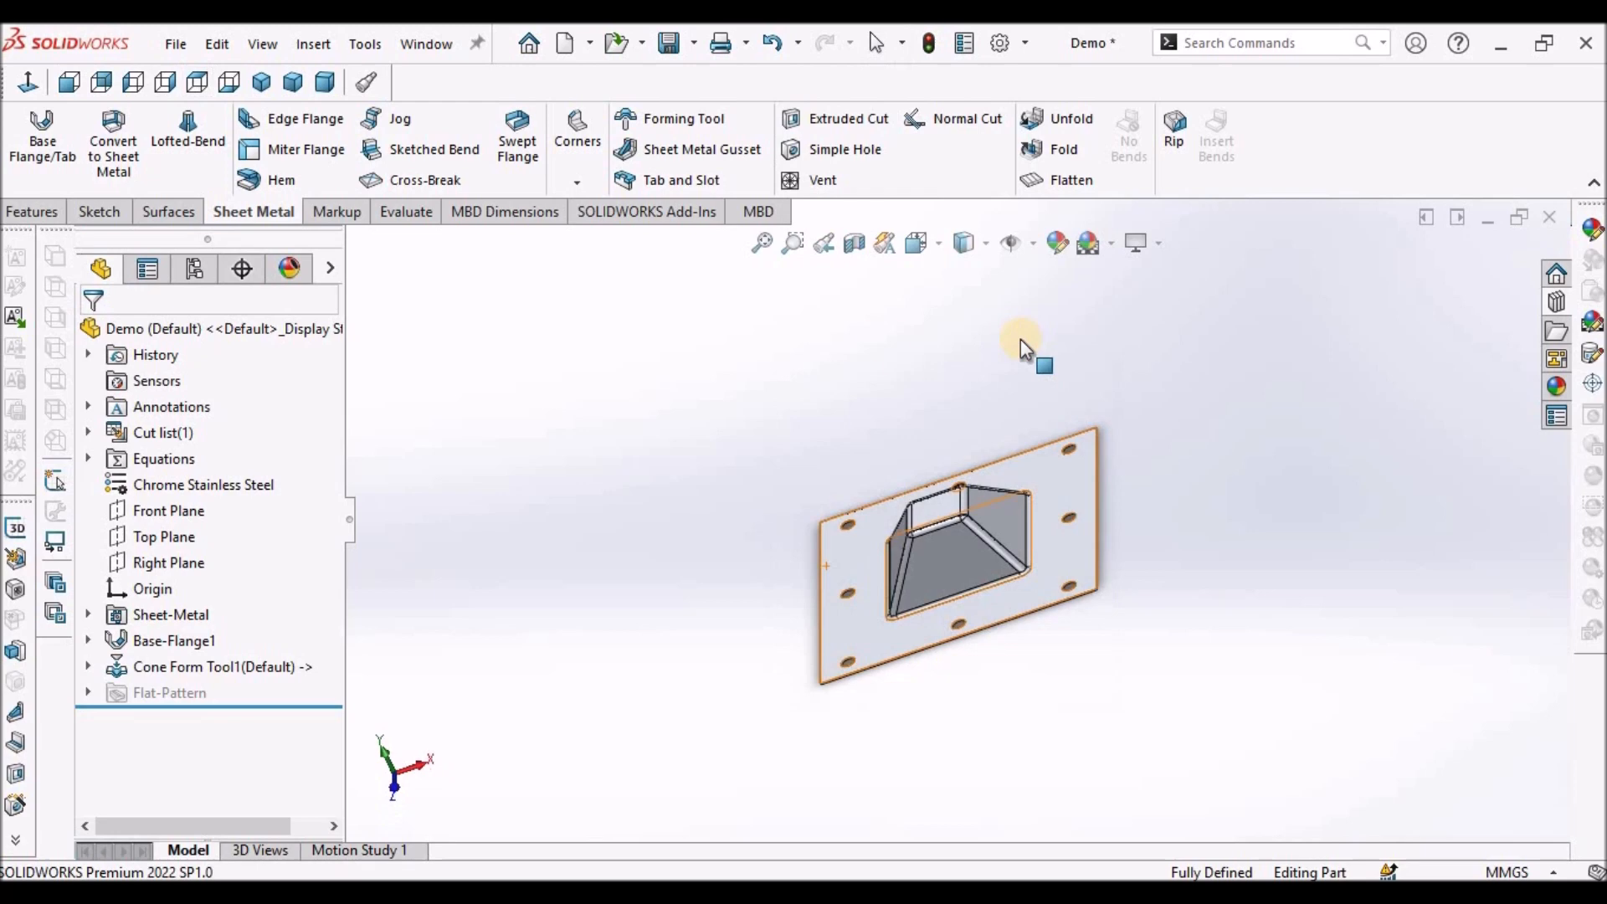
left_click(325, 82)
middle_click_drag(1041, 527, 448, 262)
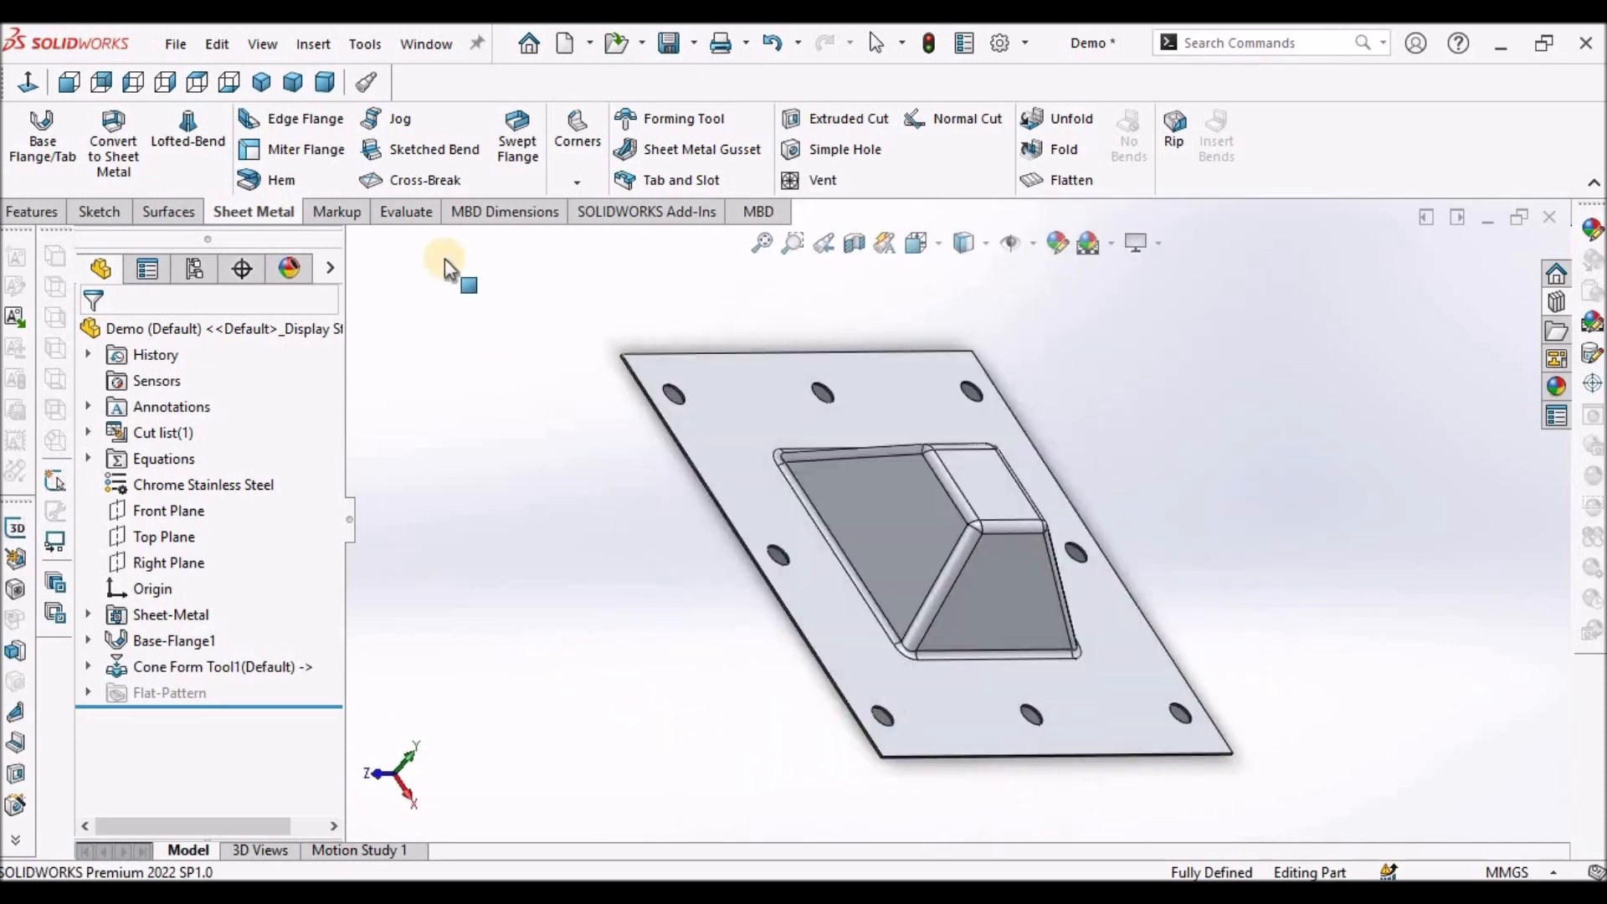
left_click(324, 82)
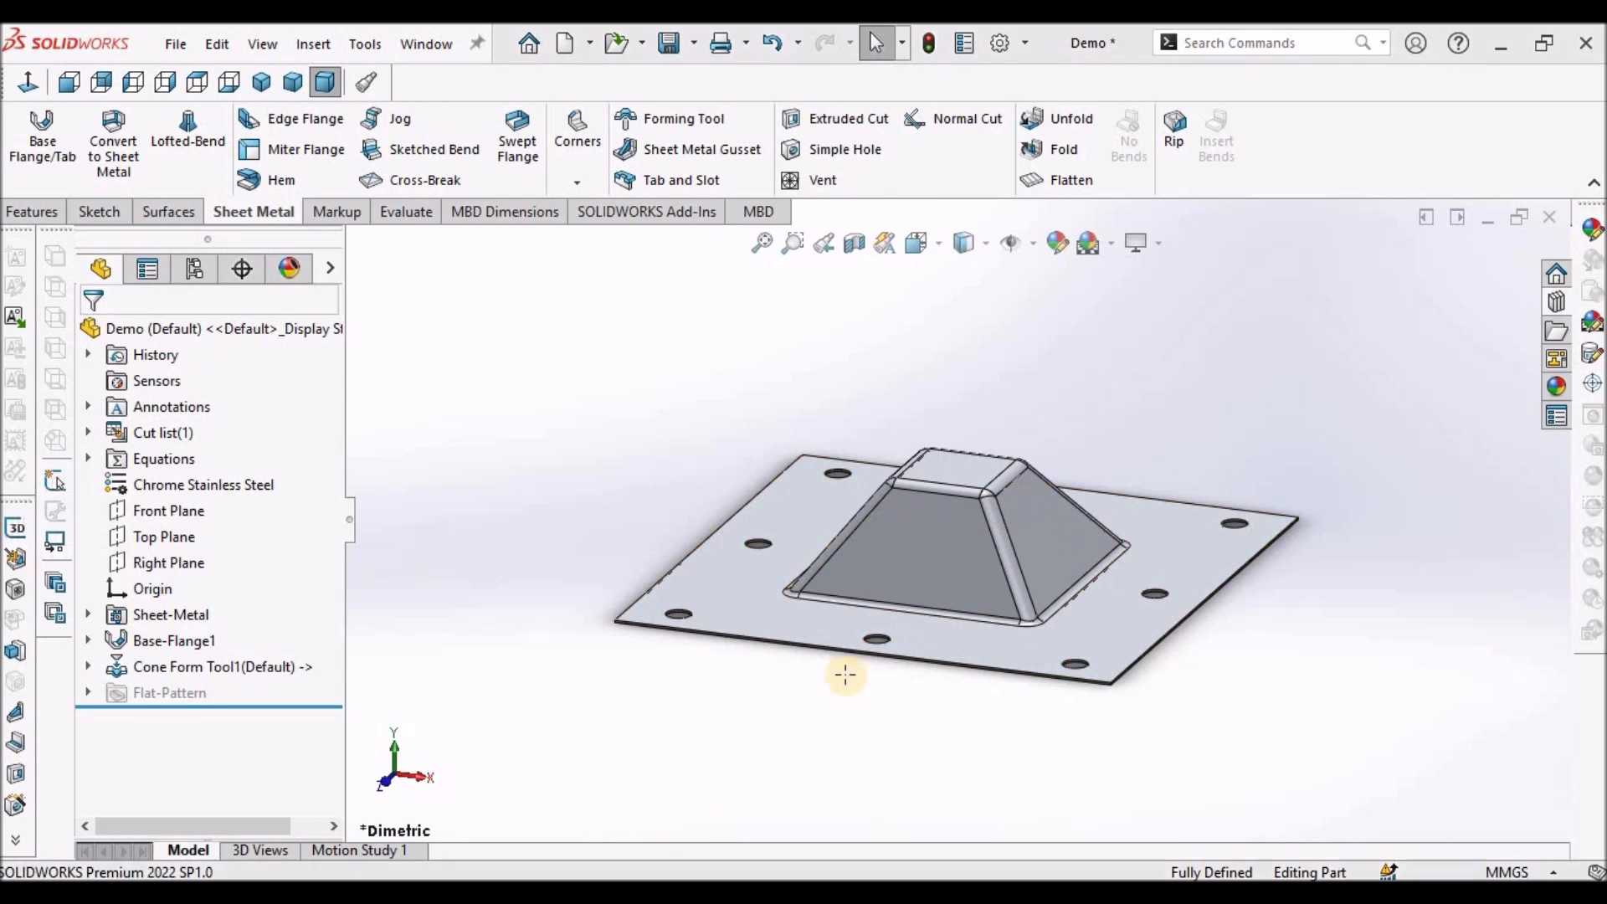